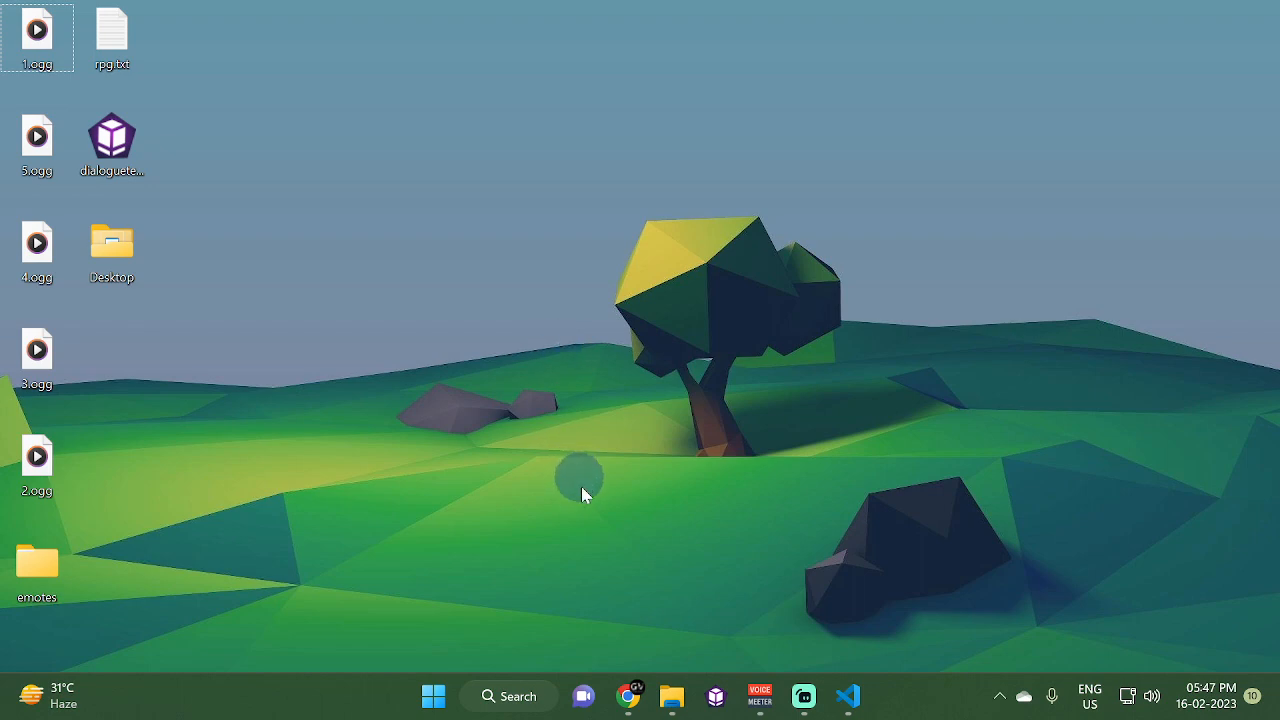
Switch to Chrome to view the CopperCube Dialogue Manager entry on the Neophyte site, and minimize the browser
{"action": "left_click", "coordinate": [628, 695]}
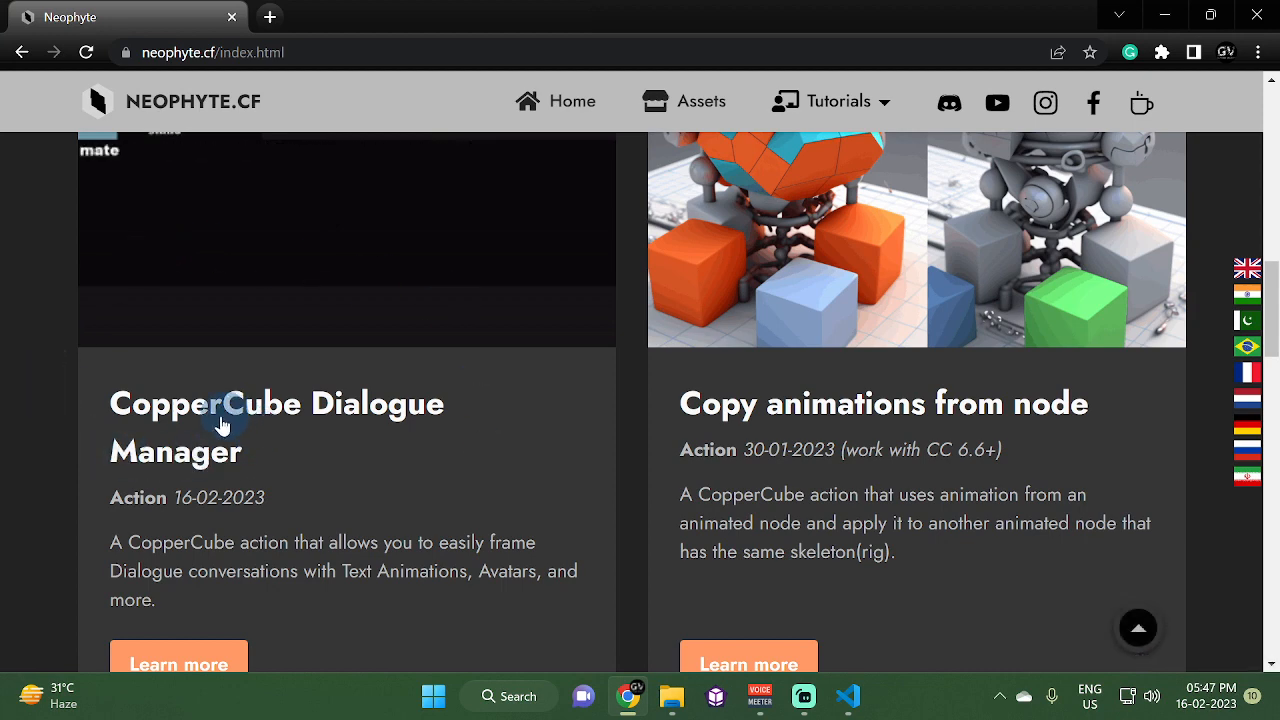
{"action": "left_click", "coordinate": [1157, 17]}
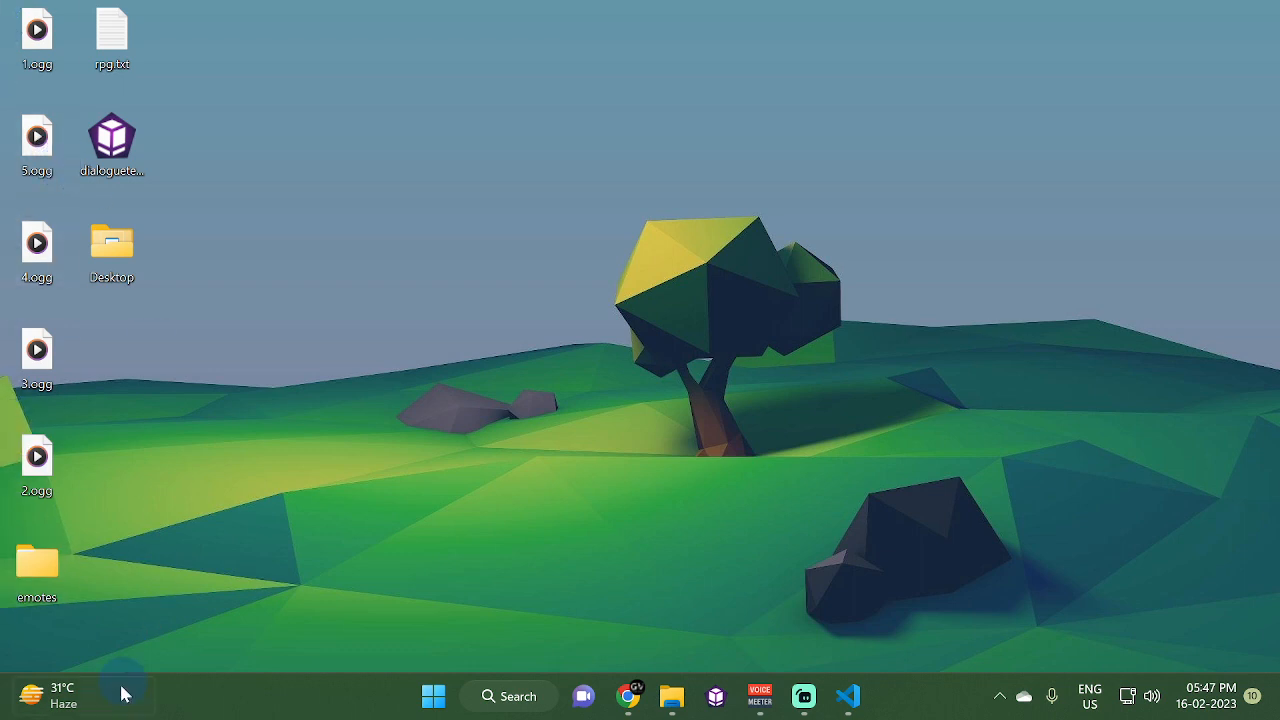
Open dialoguetest.ccb from the desktop in a maximized CopperCube window and select the Test sound node
{"action": "left_click", "coordinate": [117, 182]}
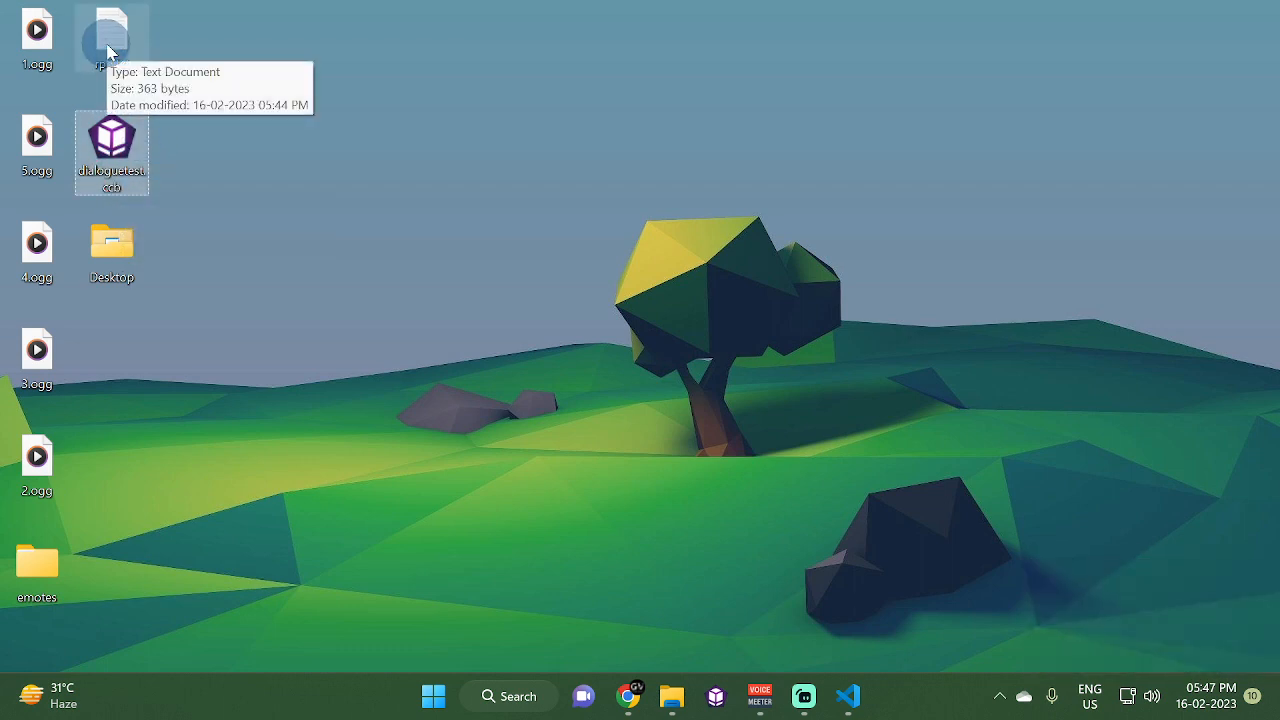
{"action": "double_click", "coordinate": [122, 148]}
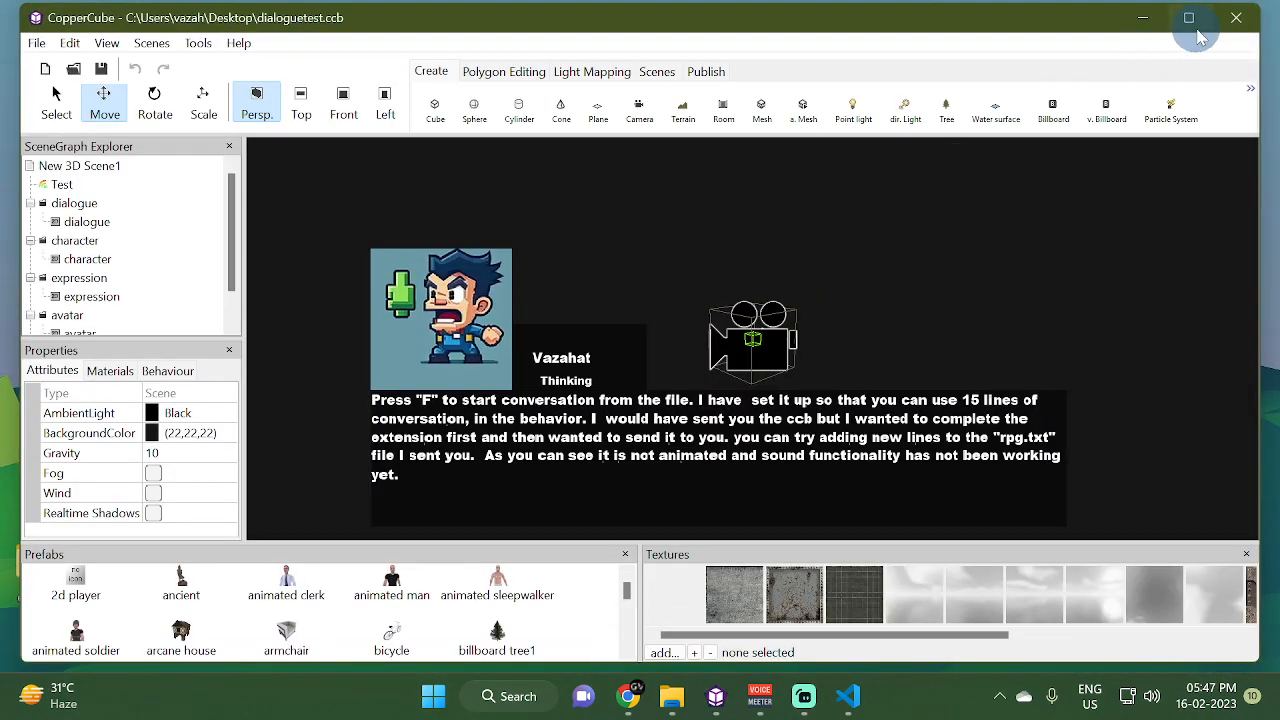
{"action": "left_click", "coordinate": [1189, 18]}
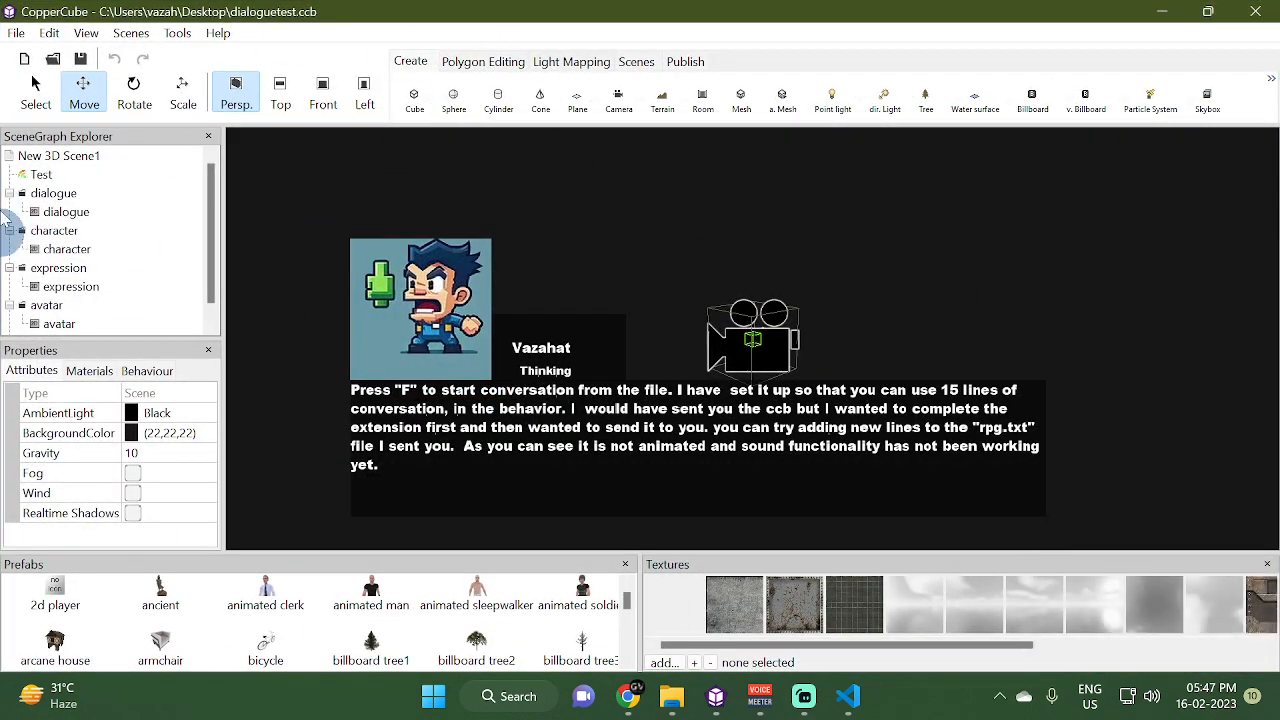
{"action": "left_click", "coordinate": [40, 175]}
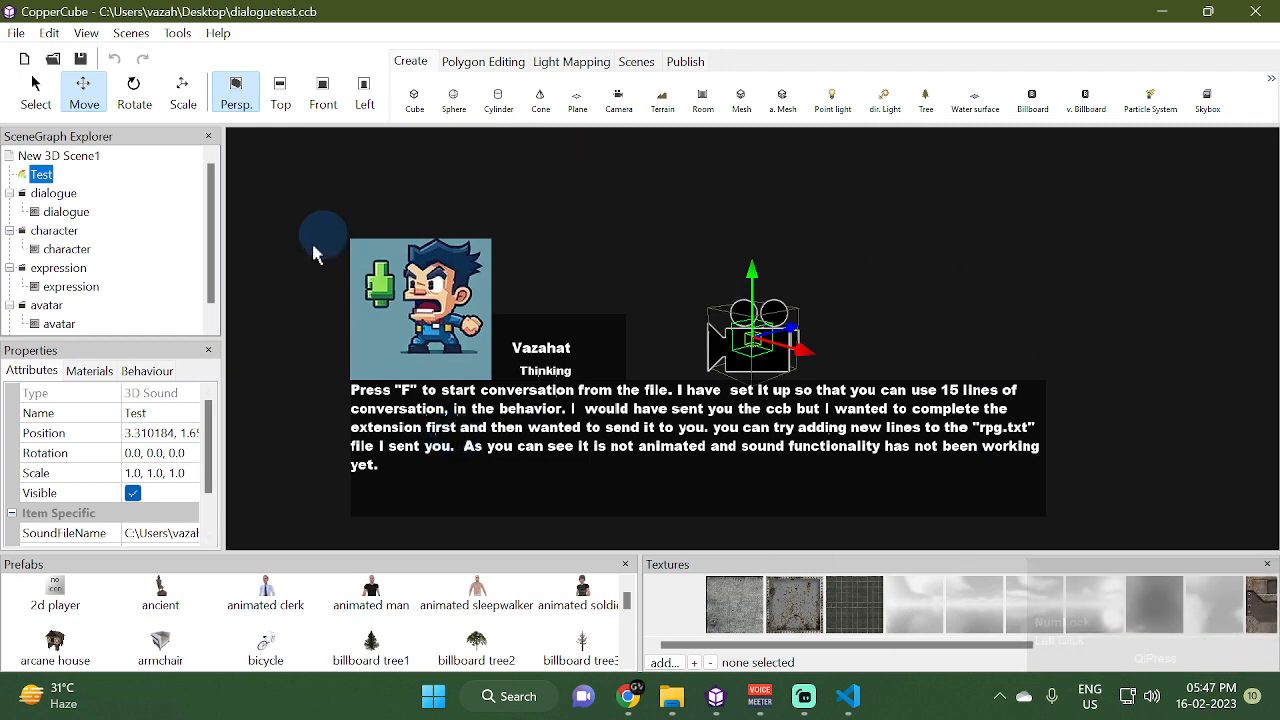
Locate rpg.txt on the desktop and examine its header and first dialogue lines in Visual Studio Code
{"action": "left_click", "coordinate": [1272, 685]}
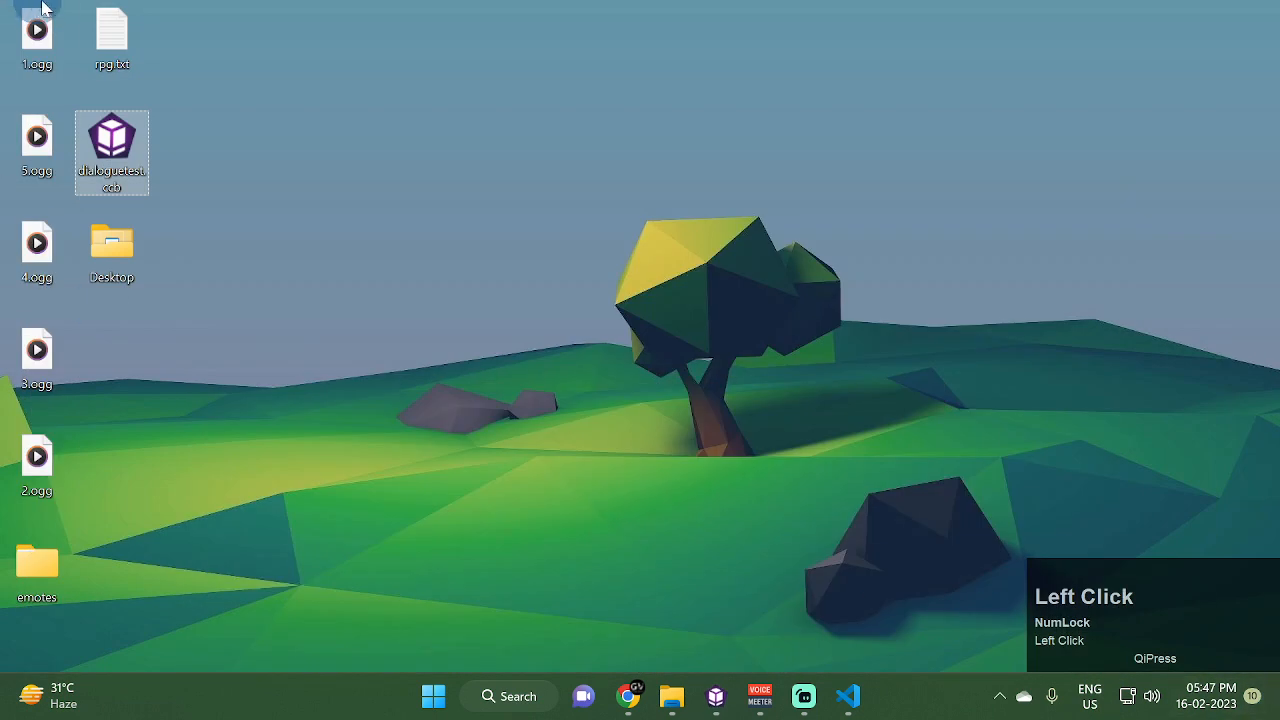
{"action": "left_click", "coordinate": [112, 58]}
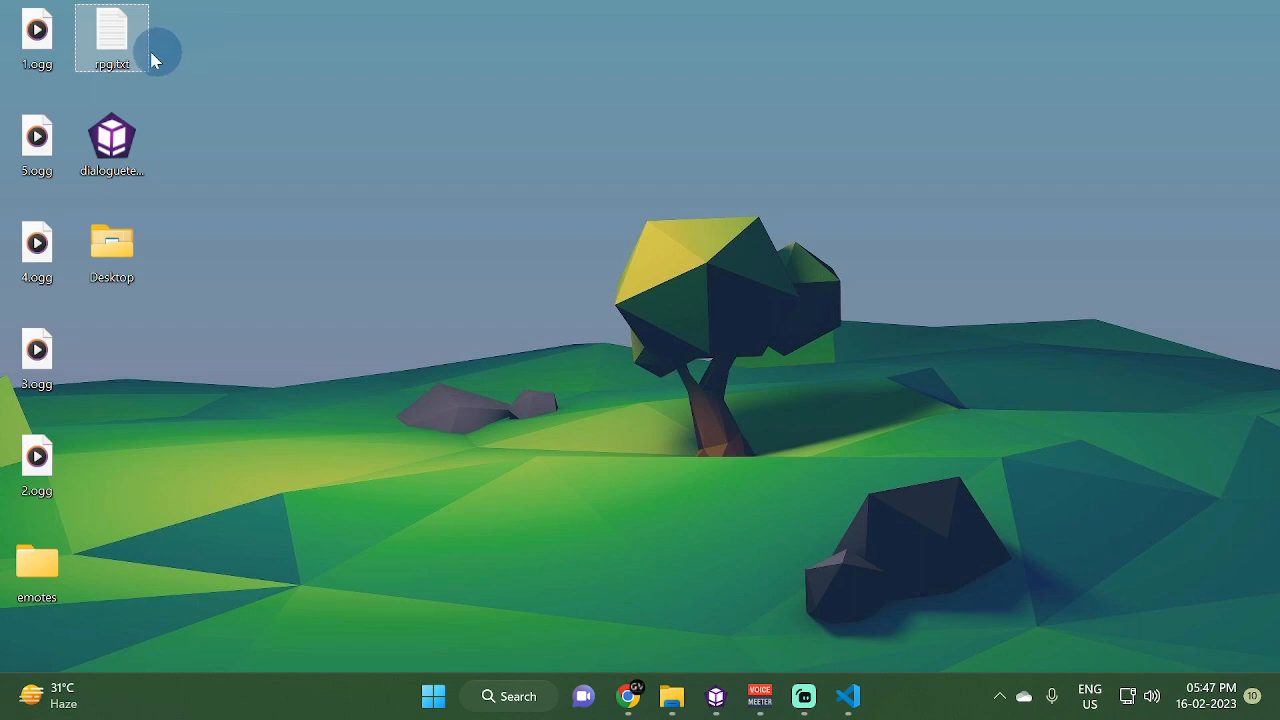
{"action": "left_click", "coordinate": [848, 697]}
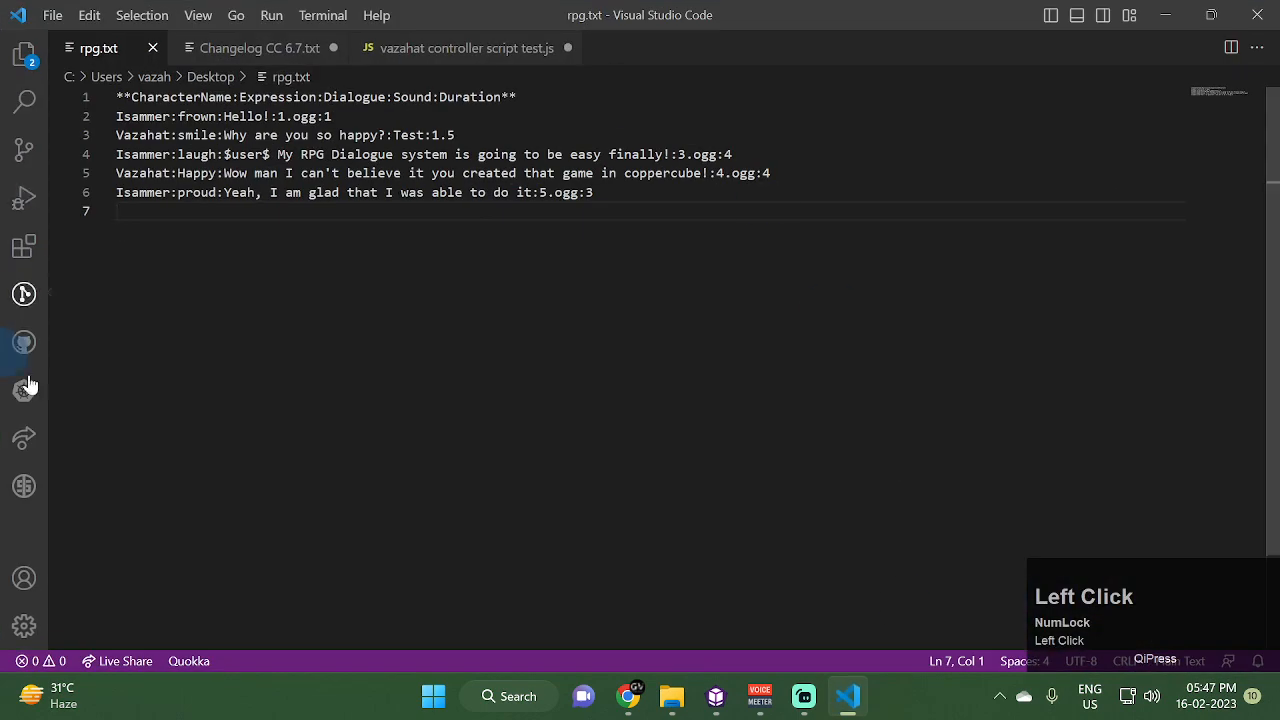
{"action": "scroll", "coordinate": [195, 300], "scroll_direction": "up", "scroll_amount": 2}
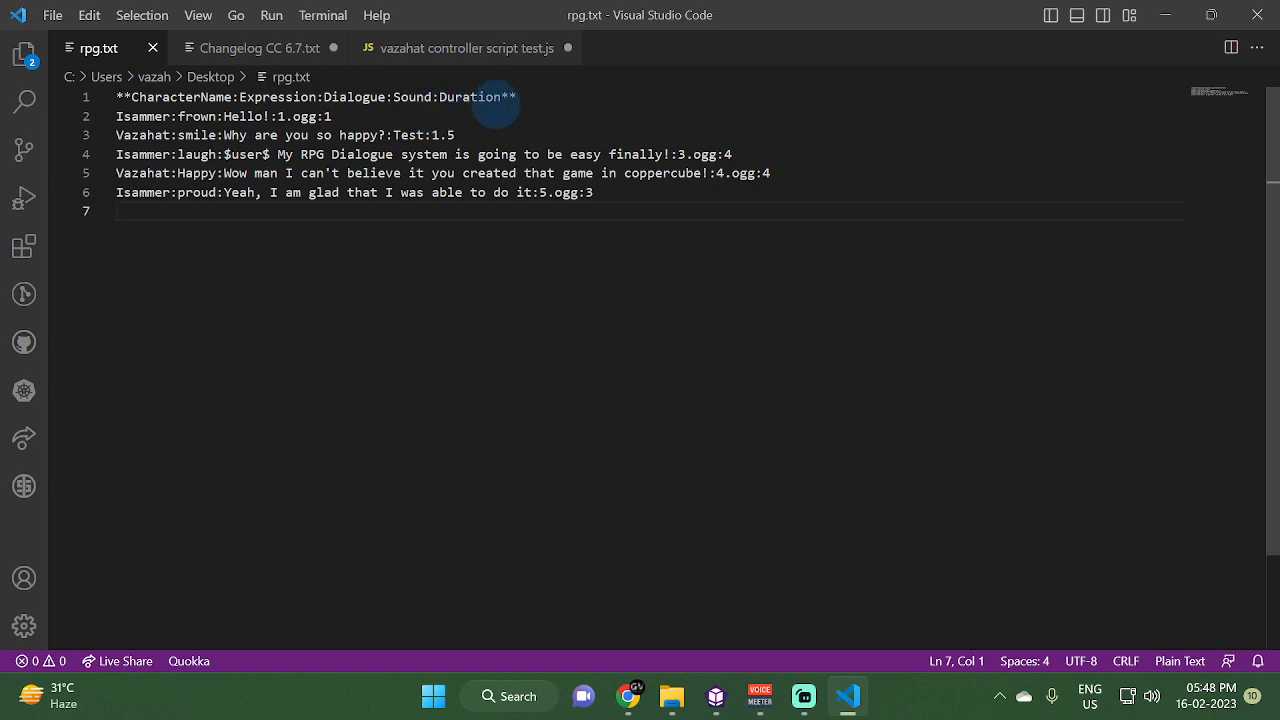
{"action": "left_click", "coordinate": [535, 95]}
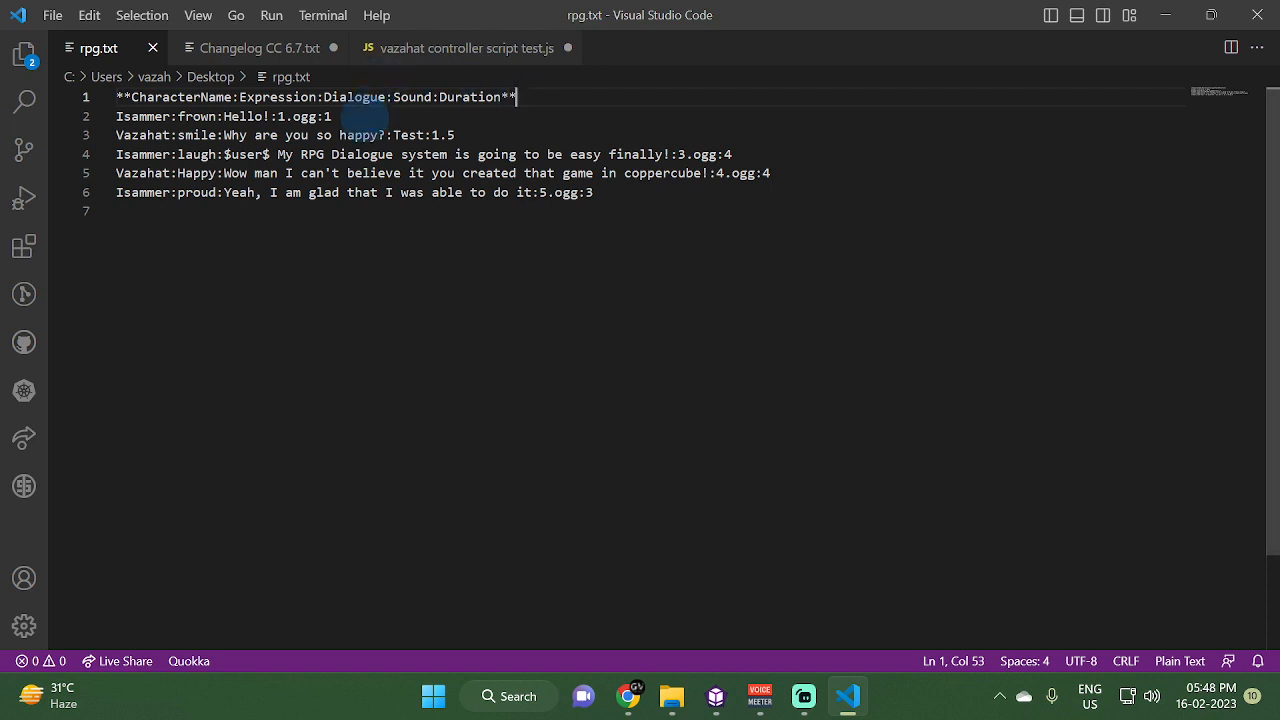
{"action": "left_click", "coordinate": [345, 116]}
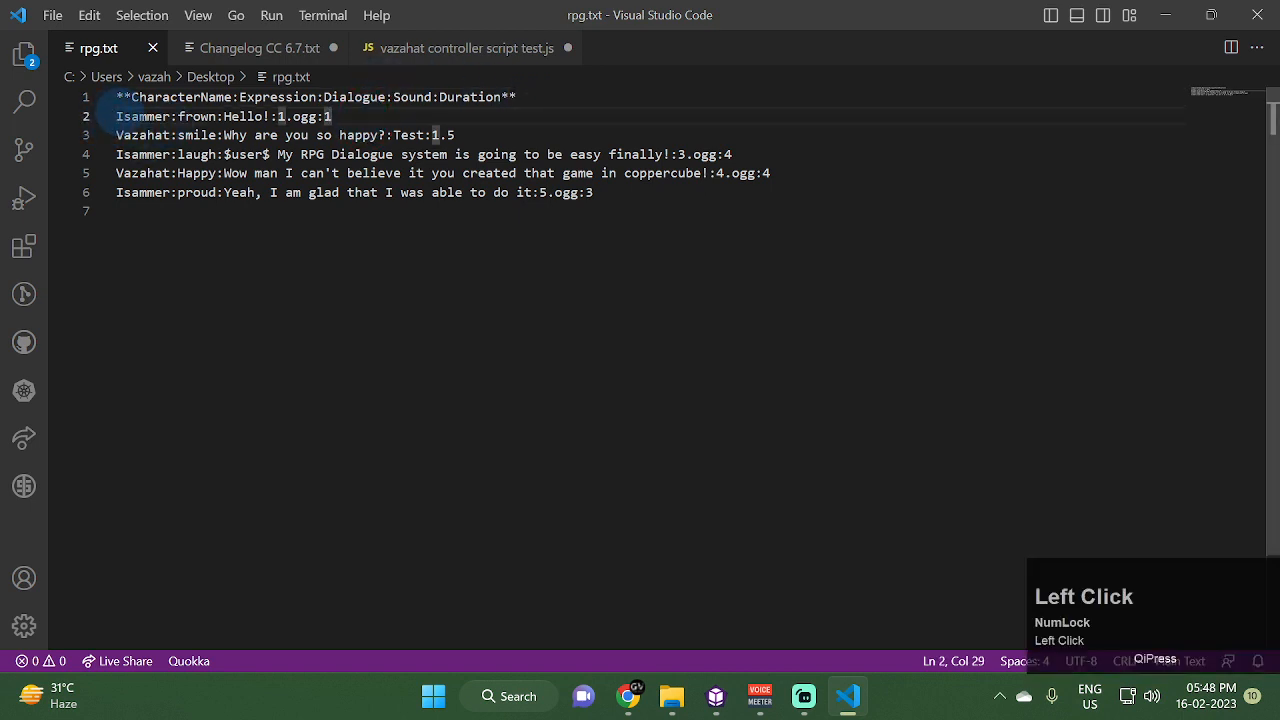
{"action": "left_click", "coordinate": [122, 136]}
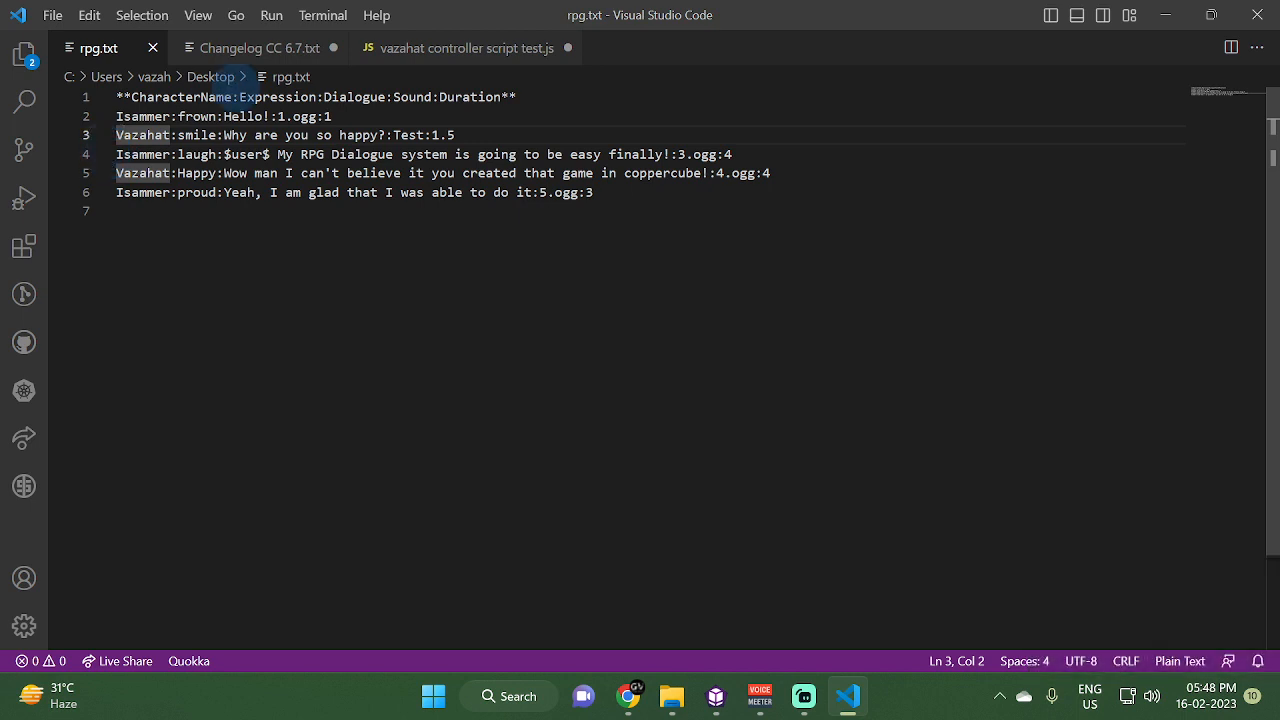
Examine how the header's character name, expression and dialogue fields map to the first dialogue line
{"action": "left_click", "coordinate": [209, 97]}
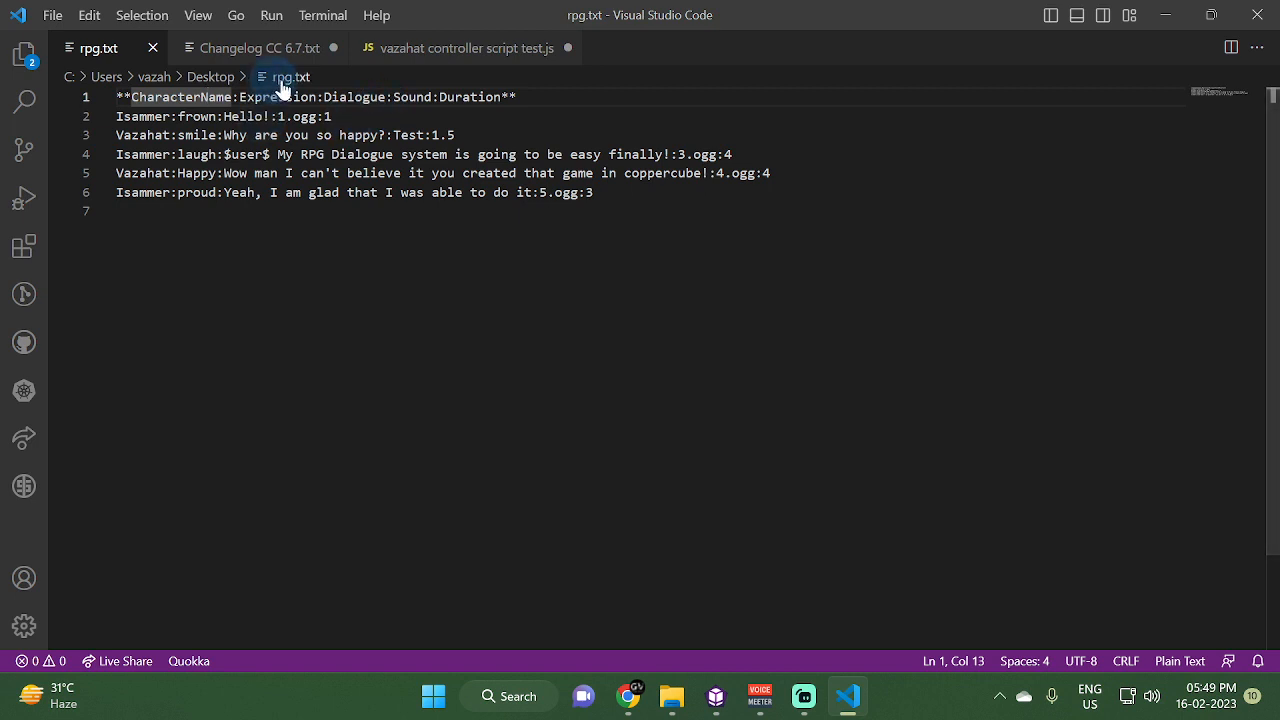
{"action": "left_click", "coordinate": [333, 116]}
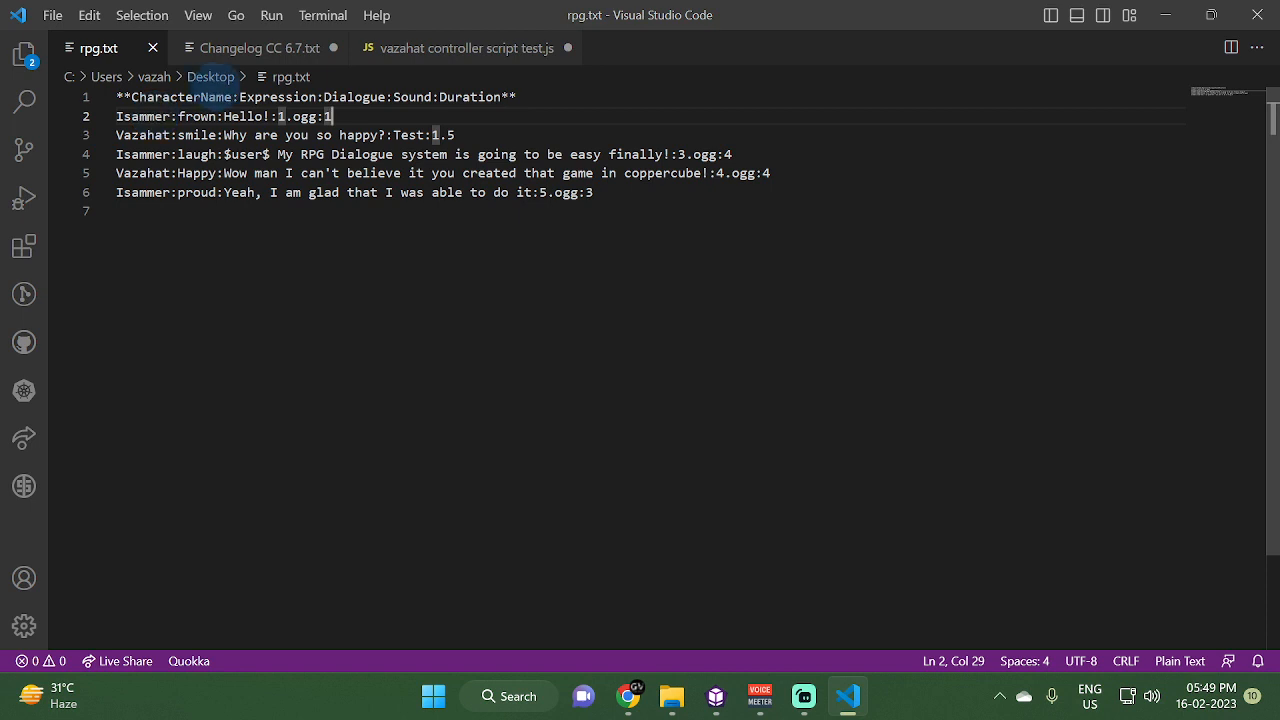
{"action": "left_click", "coordinate": [201, 116]}
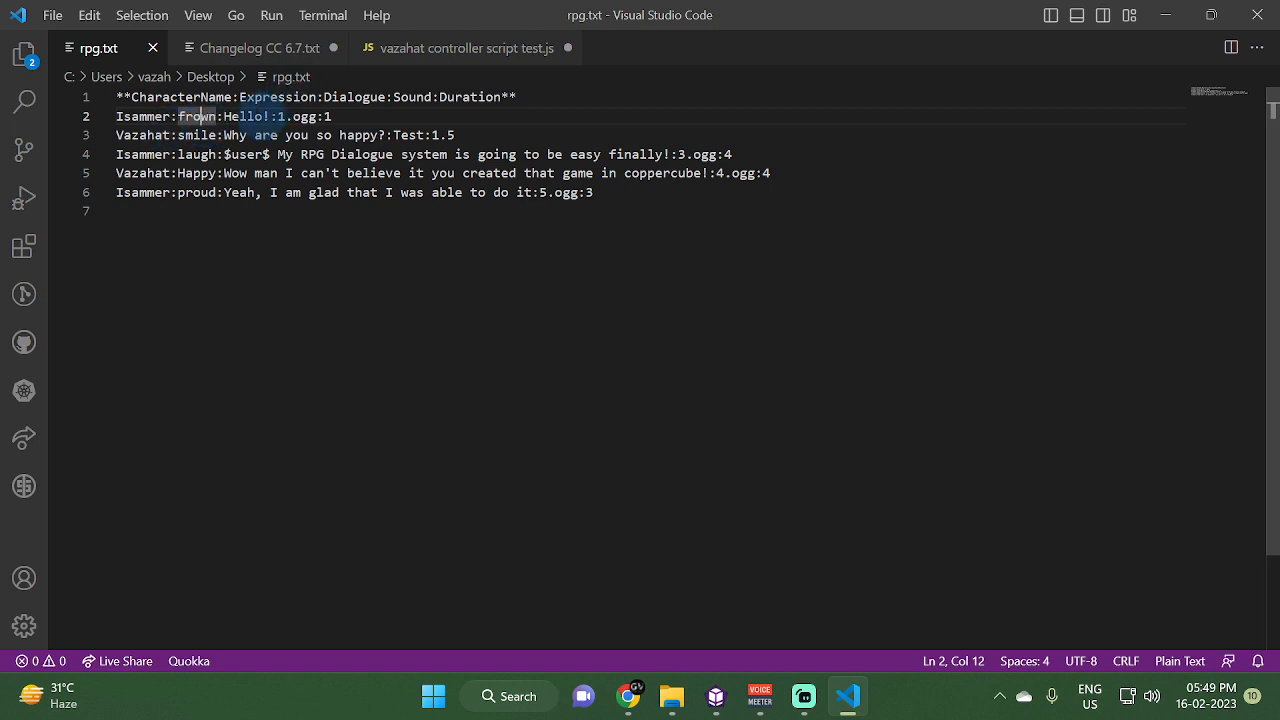
{"action": "left_click", "coordinate": [262, 116]}
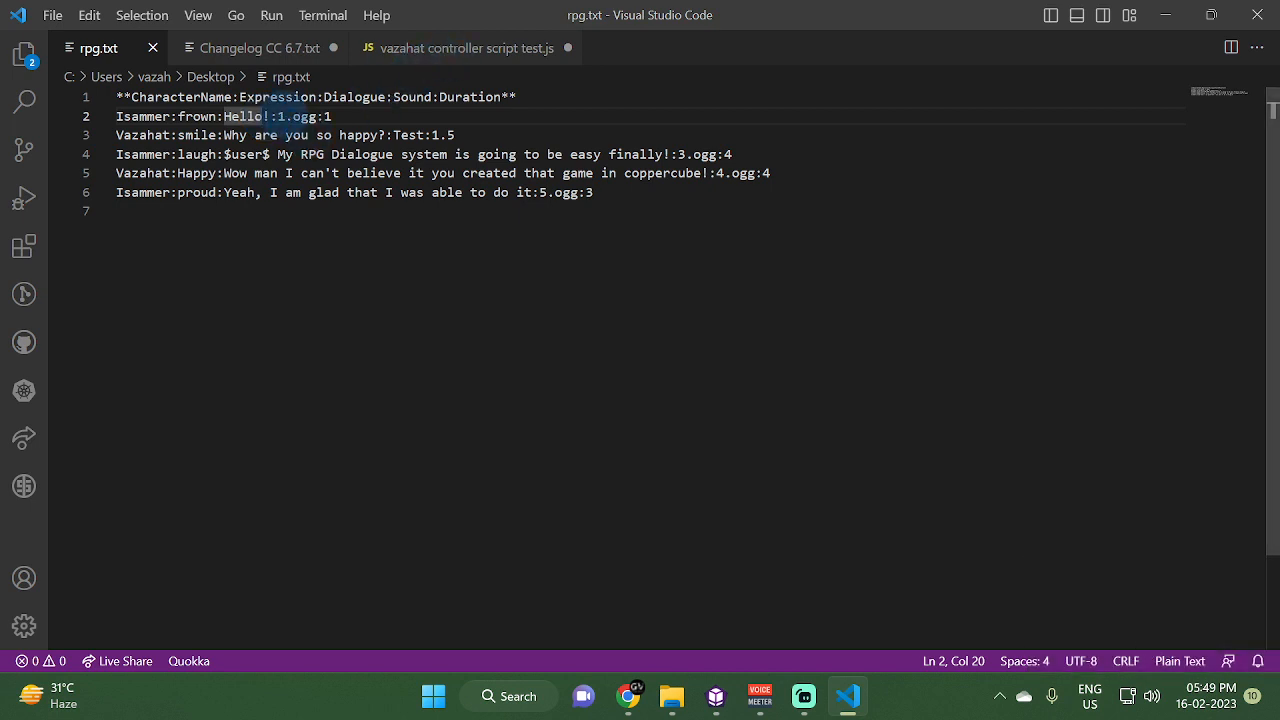
{"action": "left_click", "coordinate": [263, 116]}
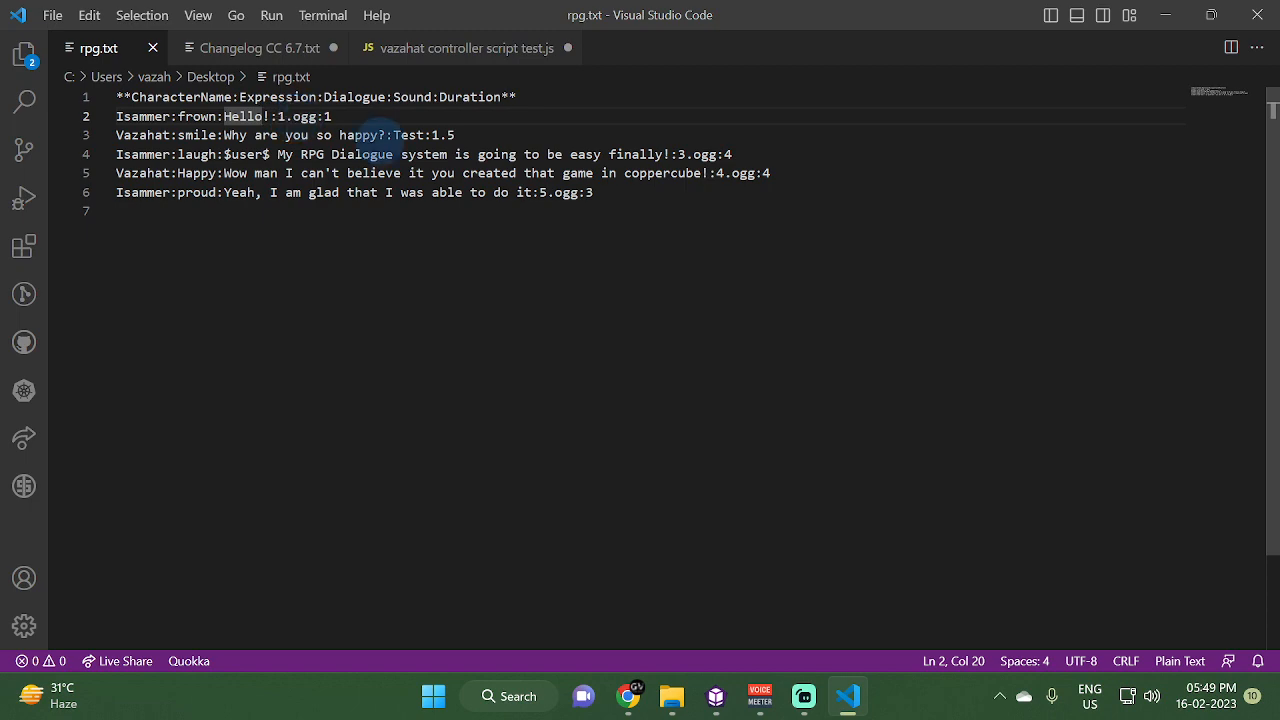
Check the 1.ogg file on the desktop against the sound and duration fields of the dialogue lines in rpg.txt
{"action": "left_click", "coordinate": [1277, 709]}
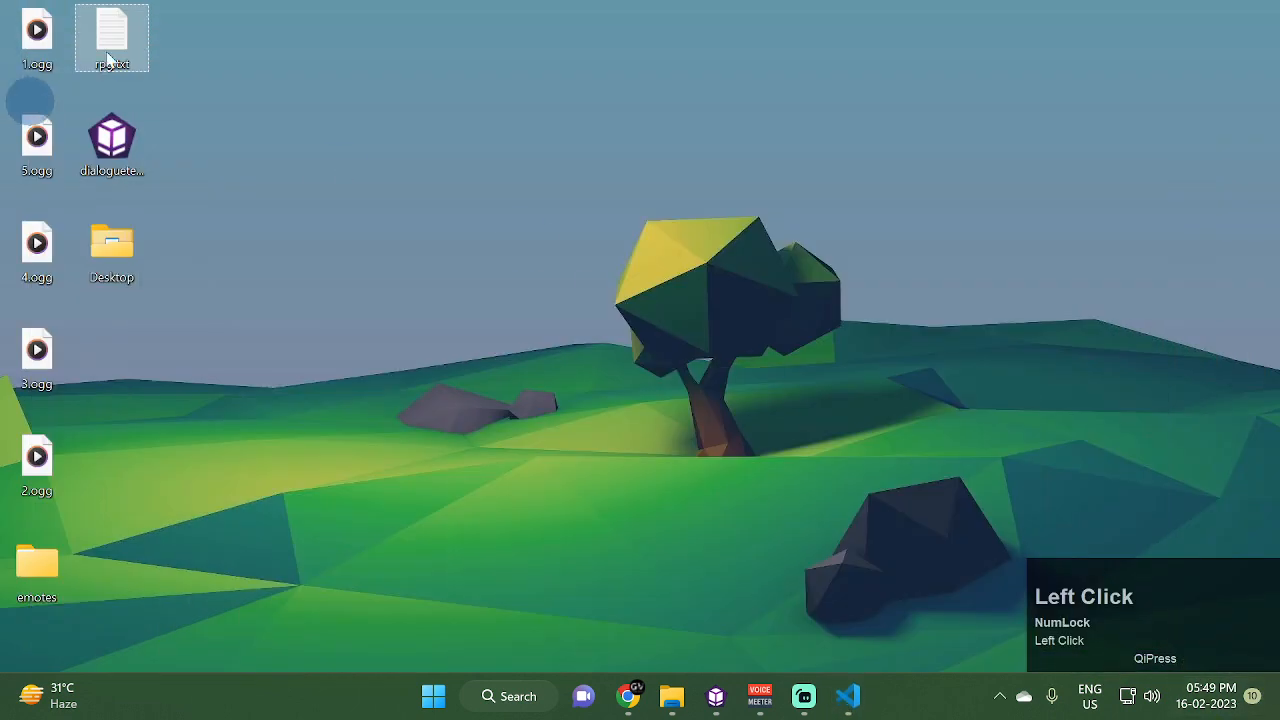
{"action": "left_click", "coordinate": [25, 38]}
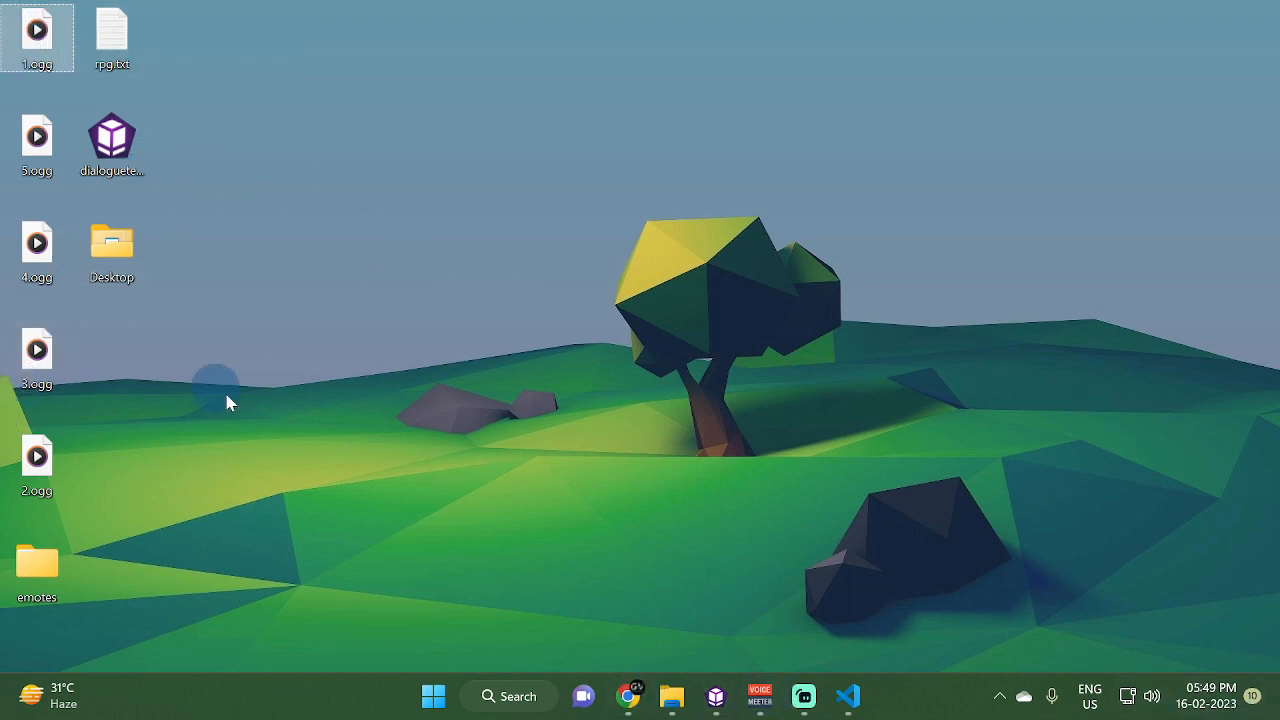
{"action": "left_click", "coordinate": [848, 696]}
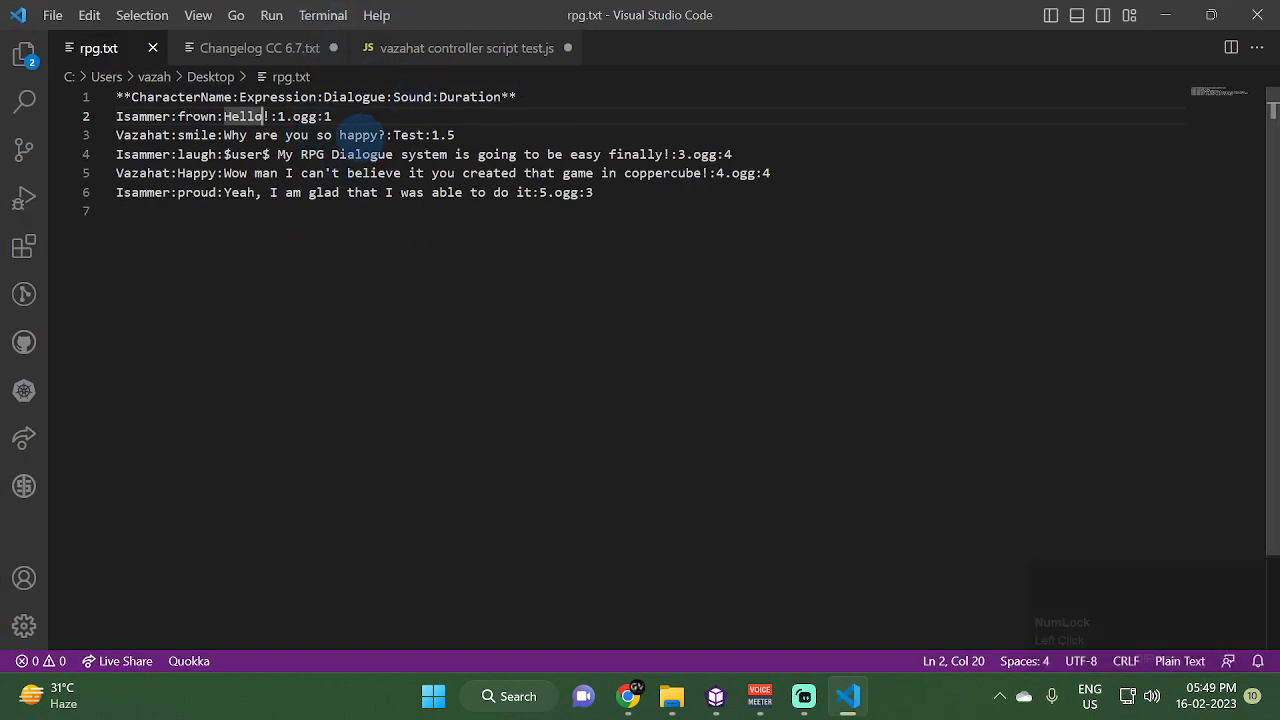
{"action": "left_click", "coordinate": [332, 116]}
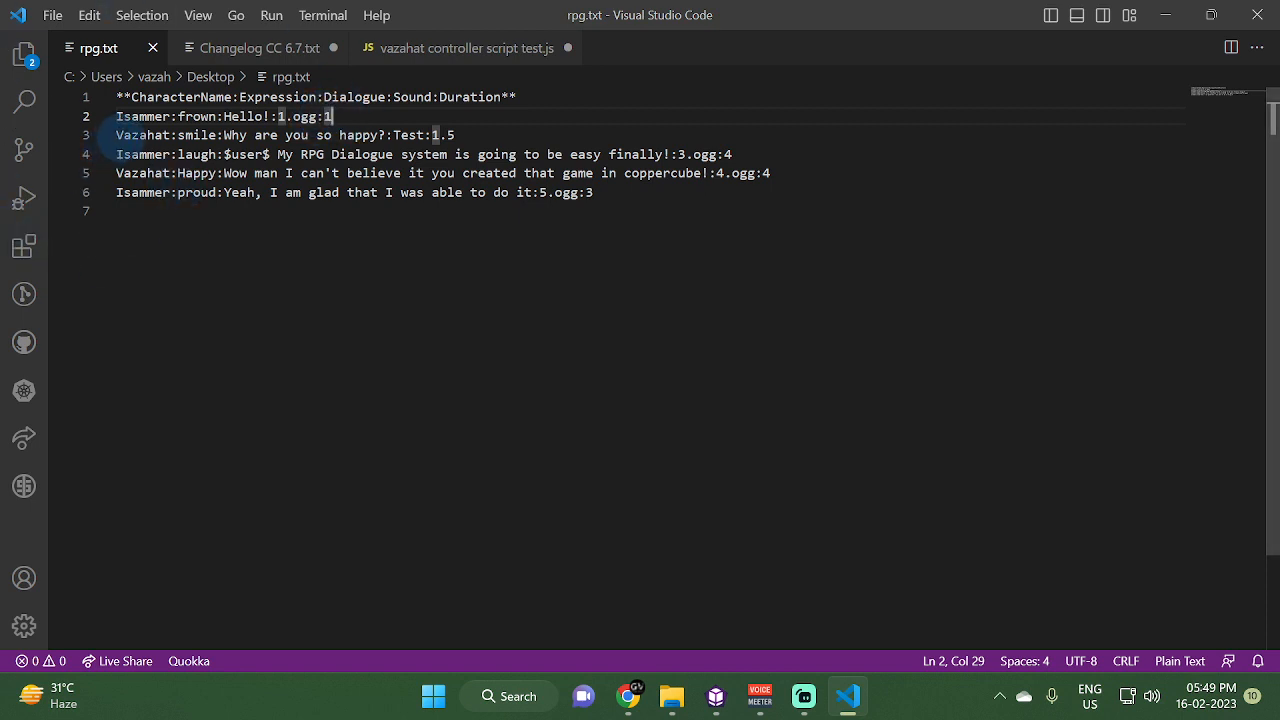
{"action": "left_click", "coordinate": [122, 135]}
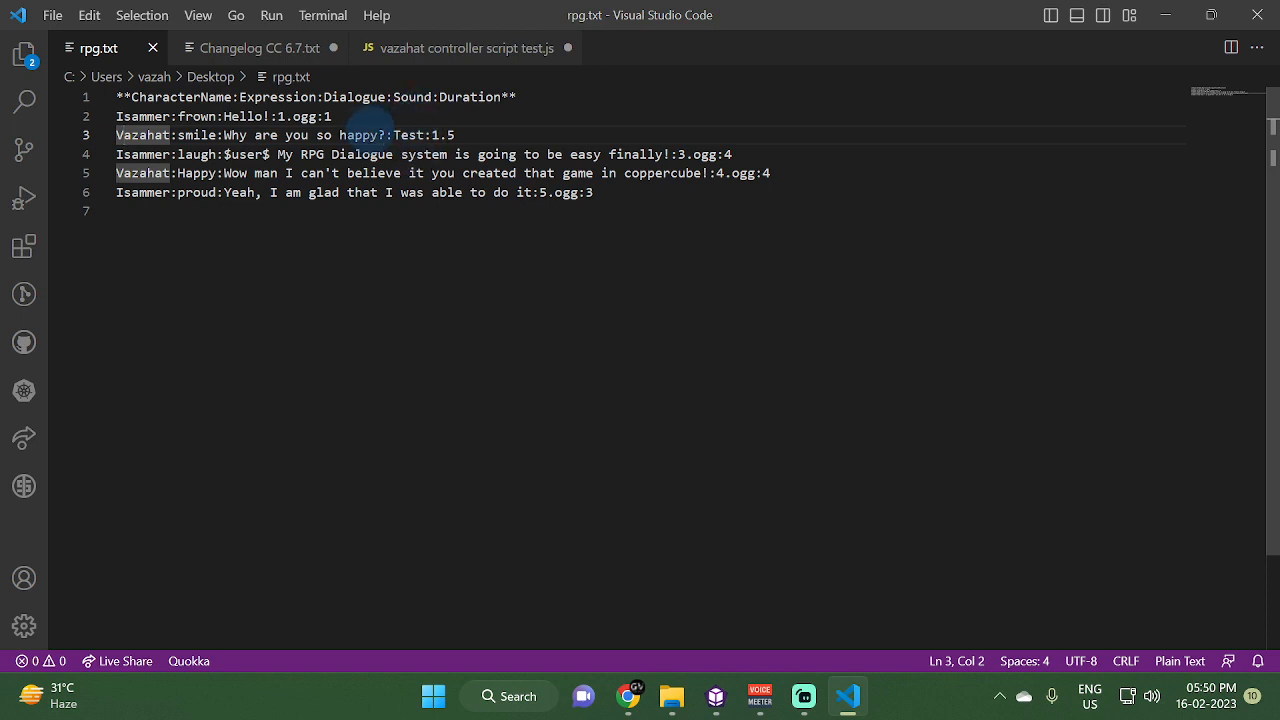
{"action": "left_click", "coordinate": [301, 116]}
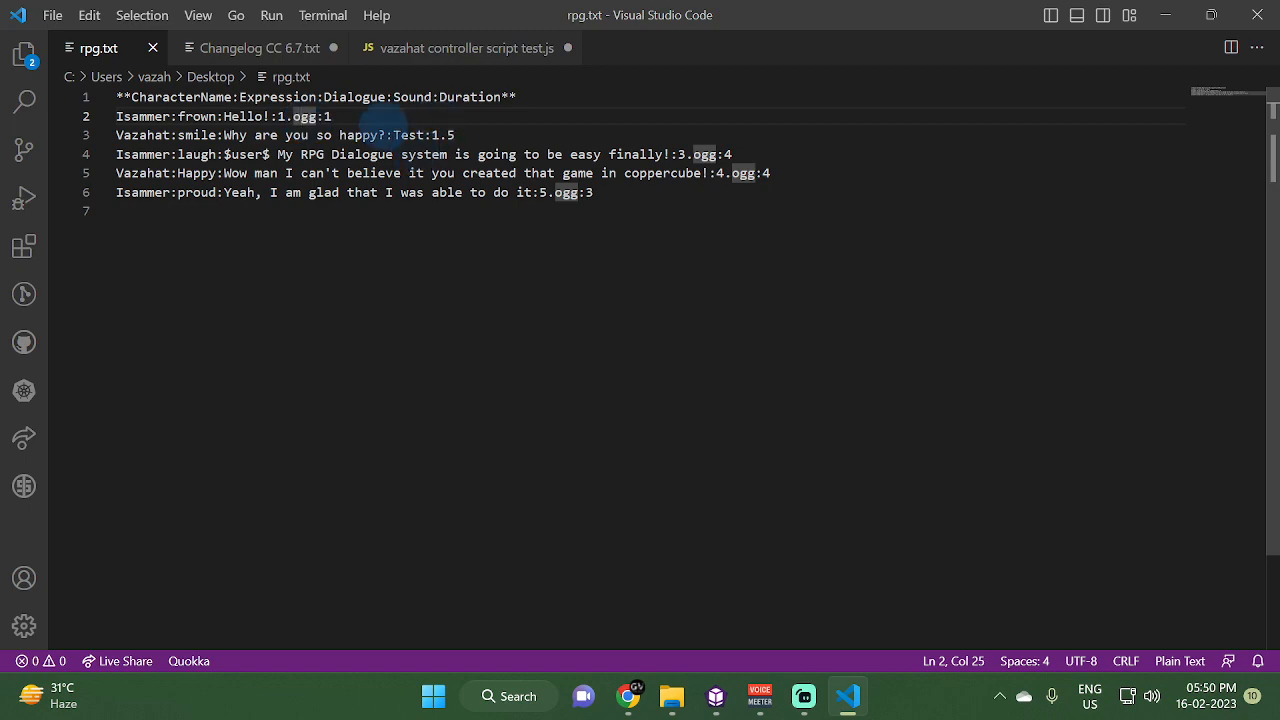
Switch to CopperCube and choose the desktop file 2.ogg as the sound file of the Test 3D sound node
{"action": "left_click", "coordinate": [1165, 15]}
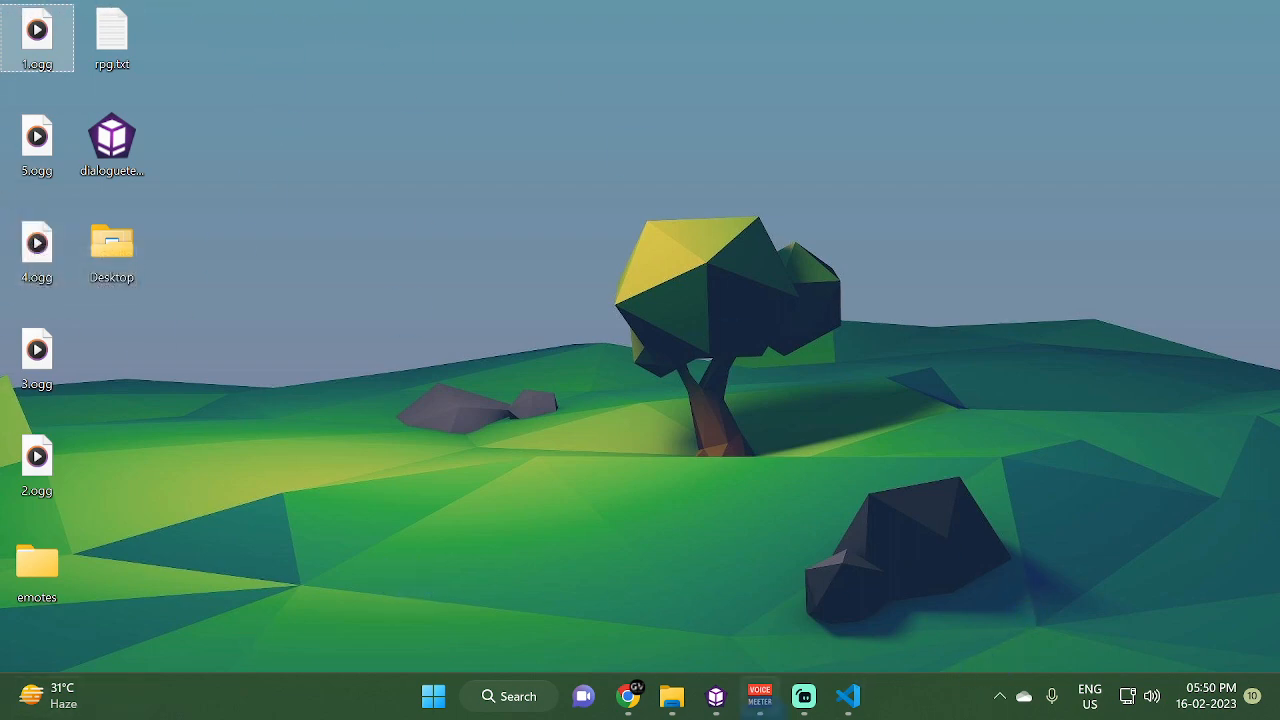
{"action": "left_click", "coordinate": [720, 697]}
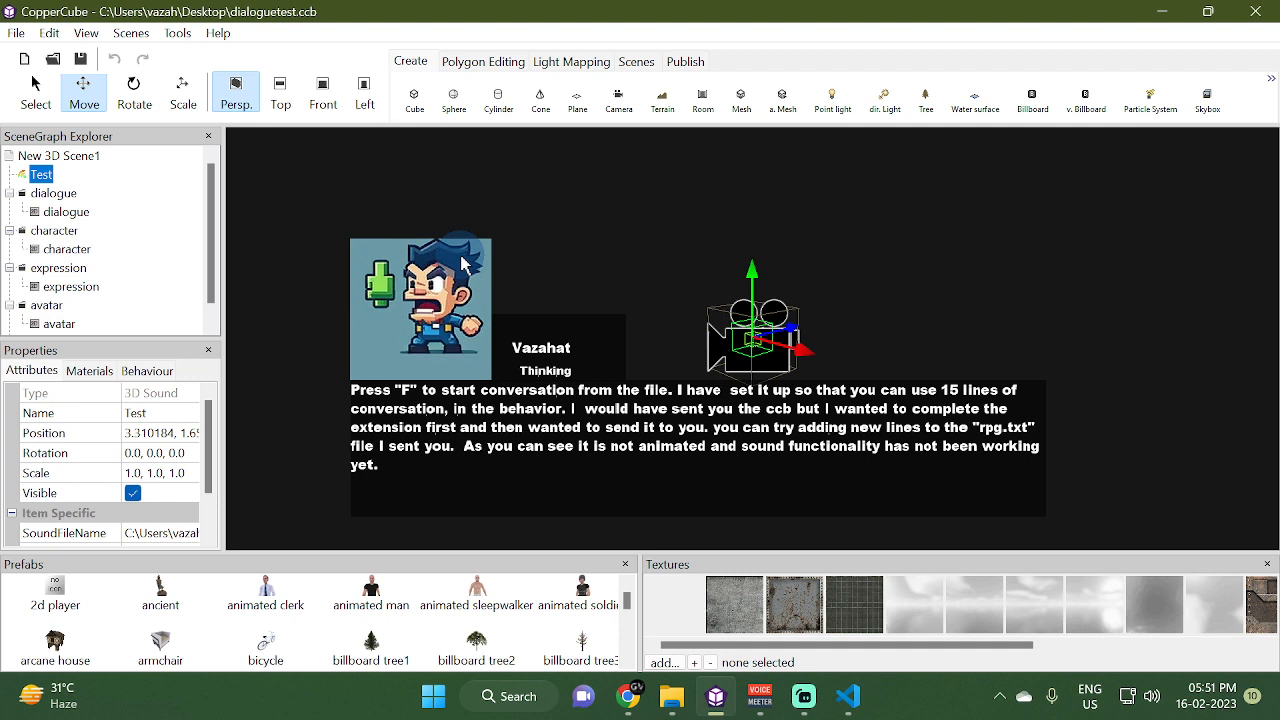
{"action": "left_click", "coordinate": [1278, 708]}
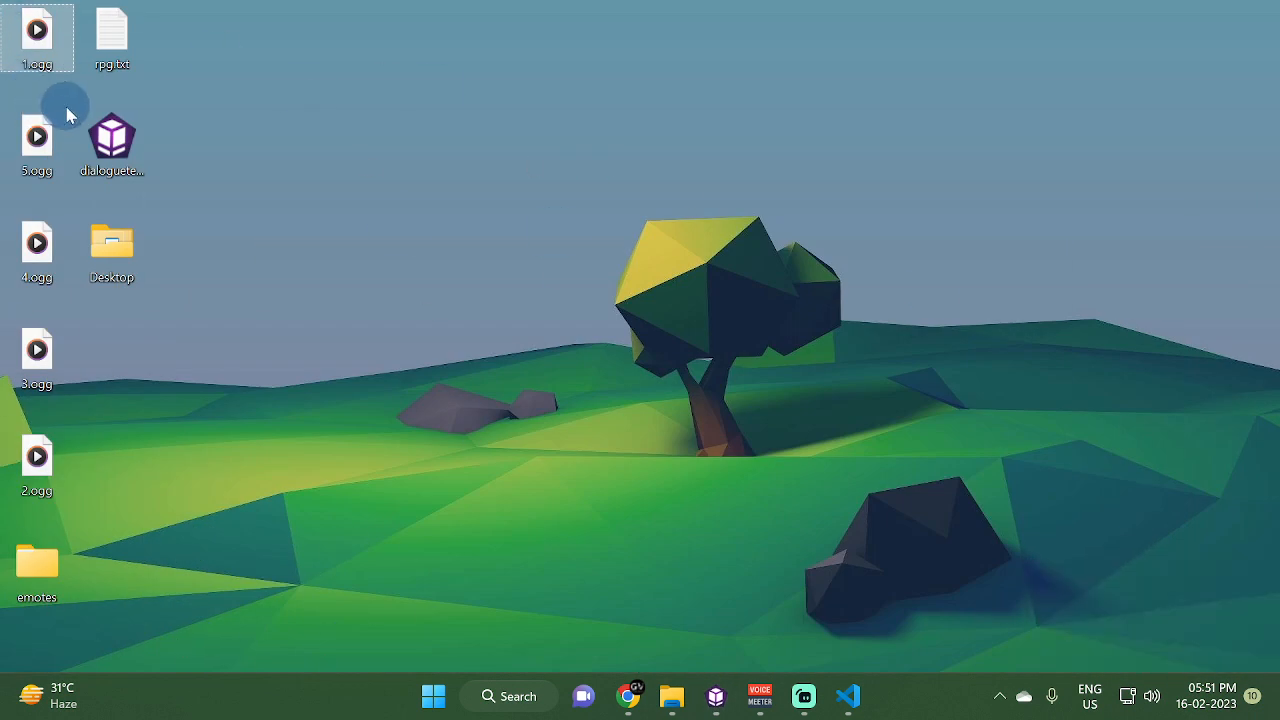
{"action": "left_click", "coordinate": [733, 703]}
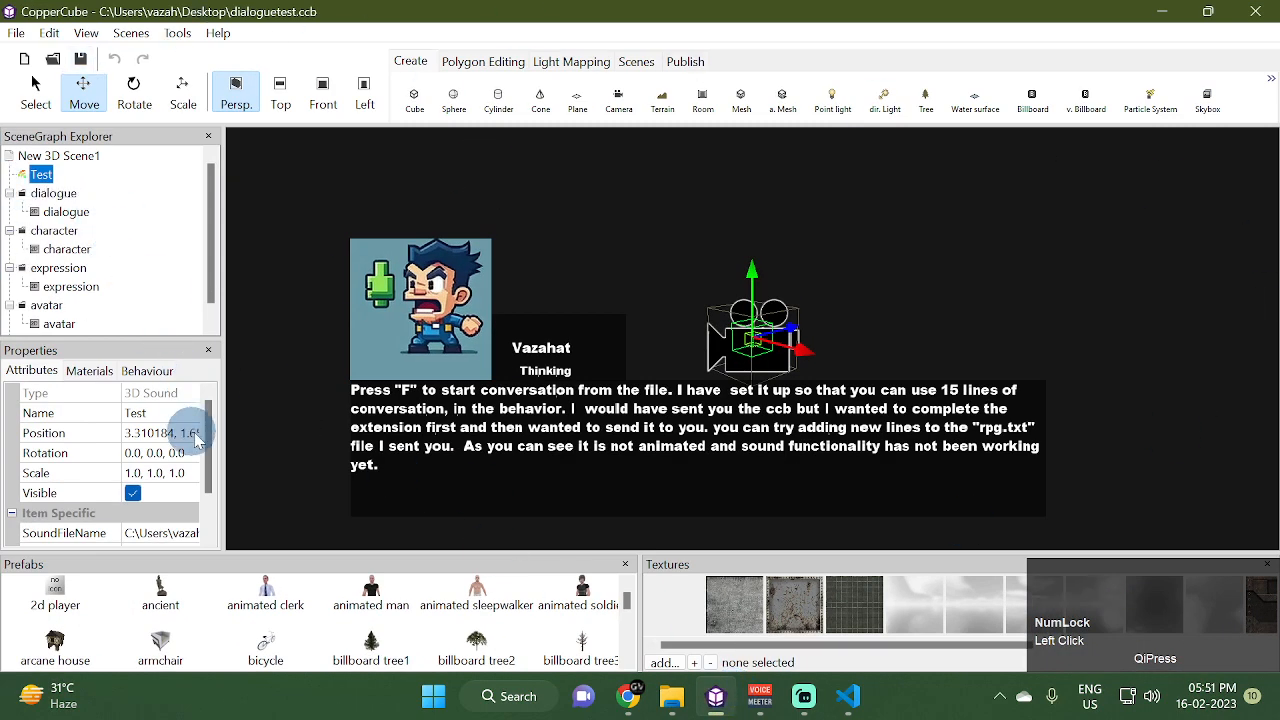
{"action": "left_click_drag", "start_coordinate": [207, 430], "coordinate": [207, 462]}
{"action": "left_click", "coordinate": [189, 476]}
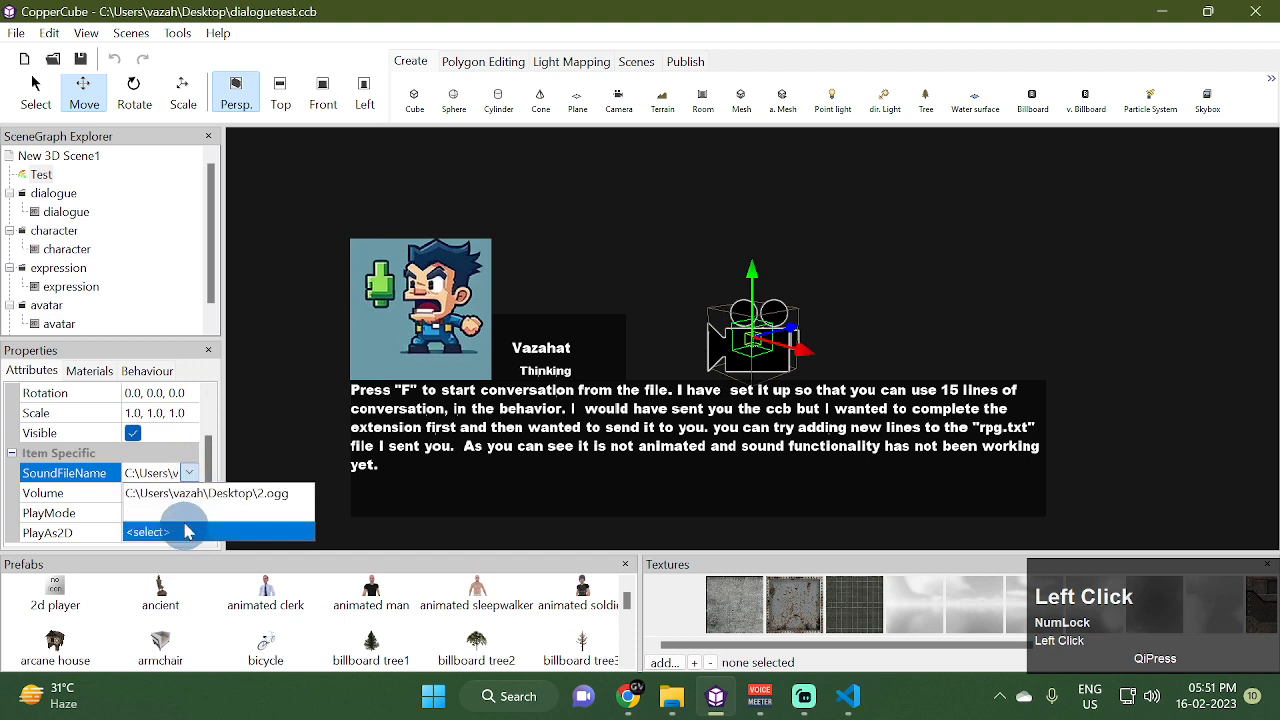
{"action": "left_click", "coordinate": [175, 490]}
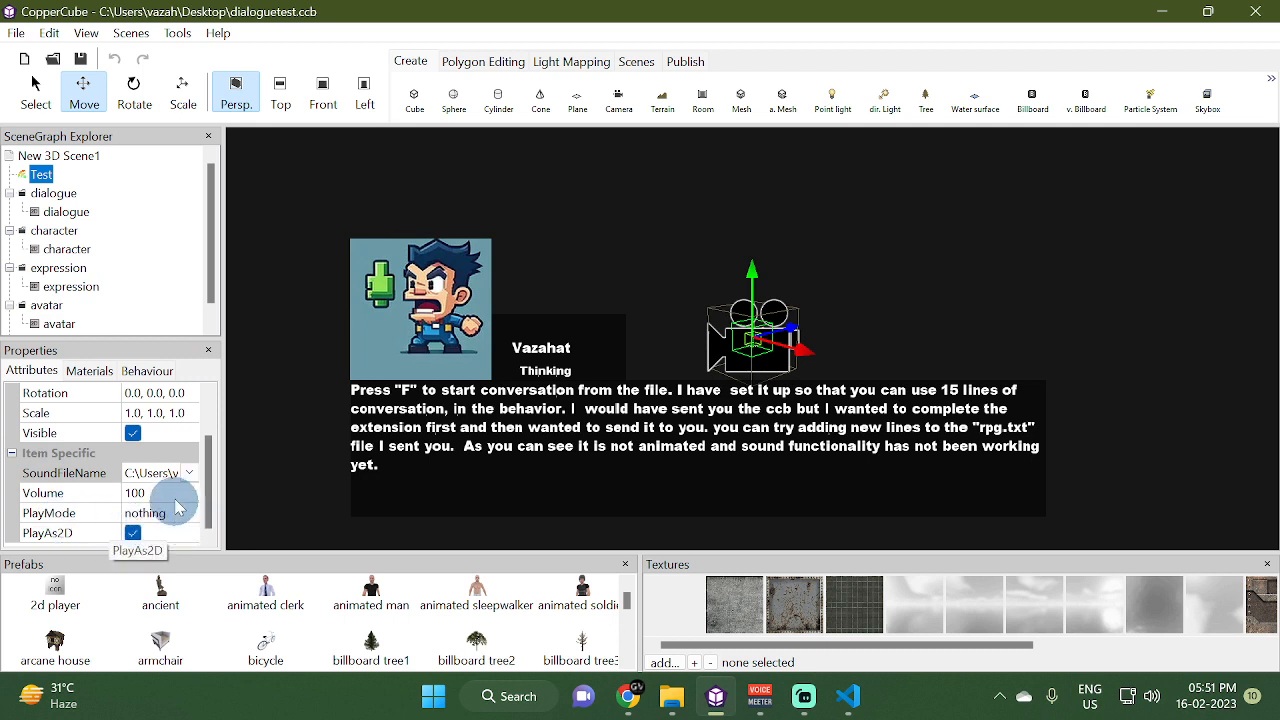
{"action": "scroll", "coordinate": [100, 513], "scroll_direction": "up", "scroll_amount": 1}
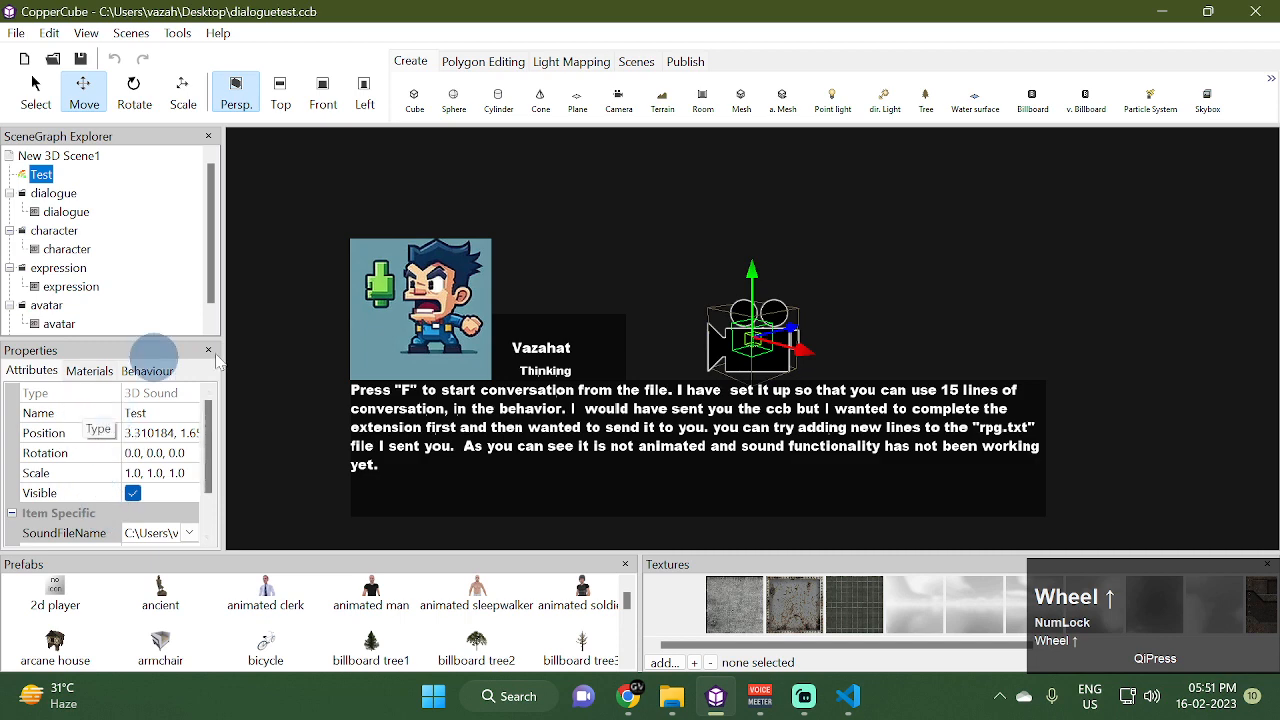
Check the Test sound reference on line 3 of rpg.txt in Visual Studio Code, and return to CopperCube
{"action": "left_click", "coordinate": [850, 696]}
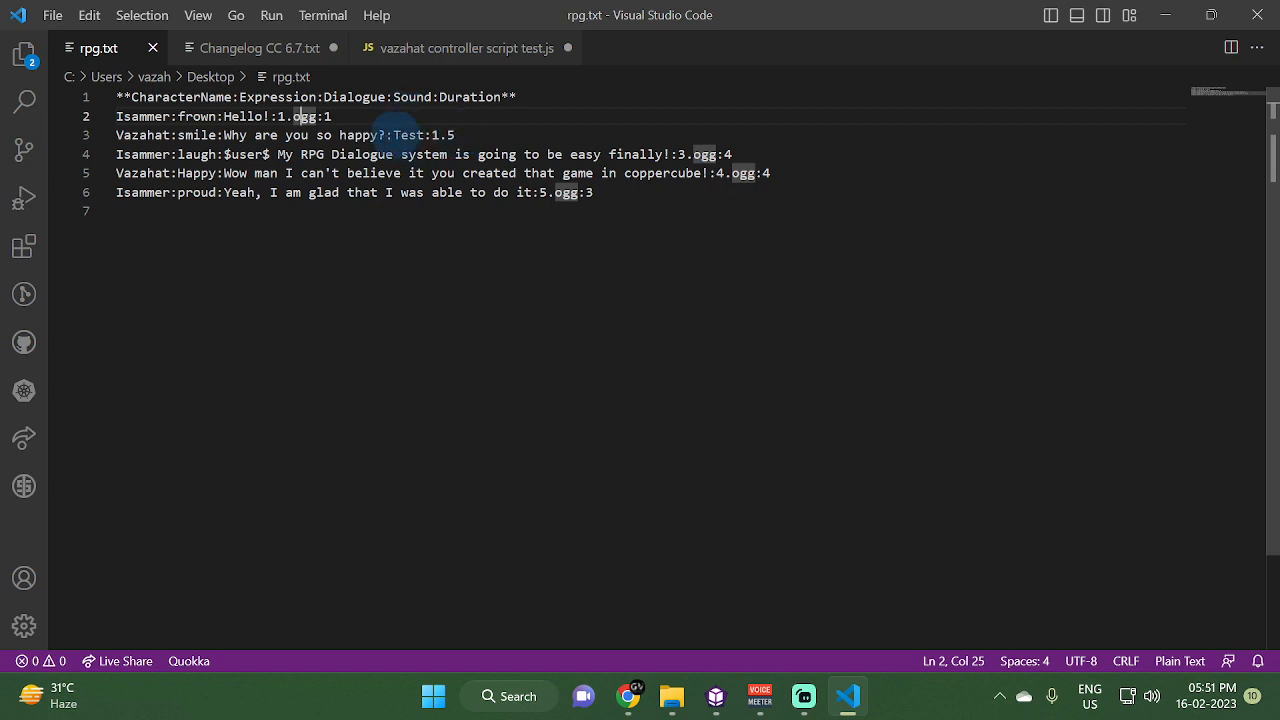
{"action": "left_click_drag", "start_coordinate": [393, 135], "coordinate": [401, 135]}
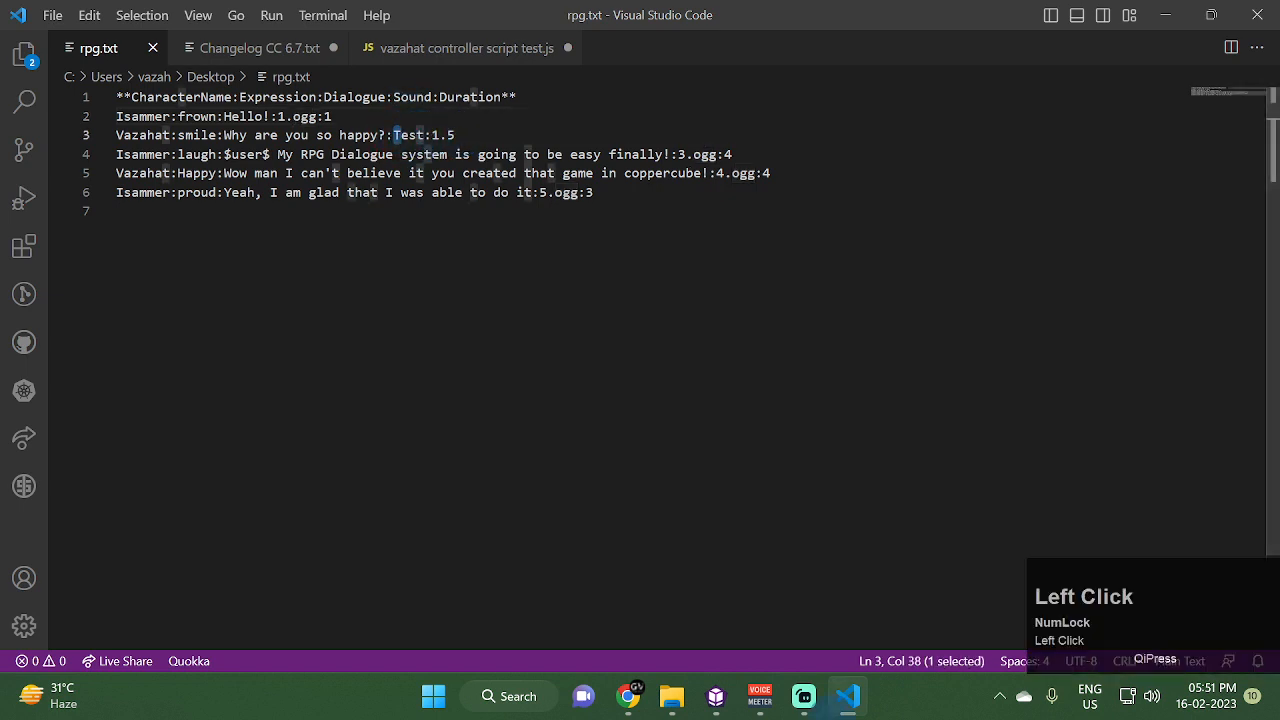
{"action": "left_click", "coordinate": [716, 696]}
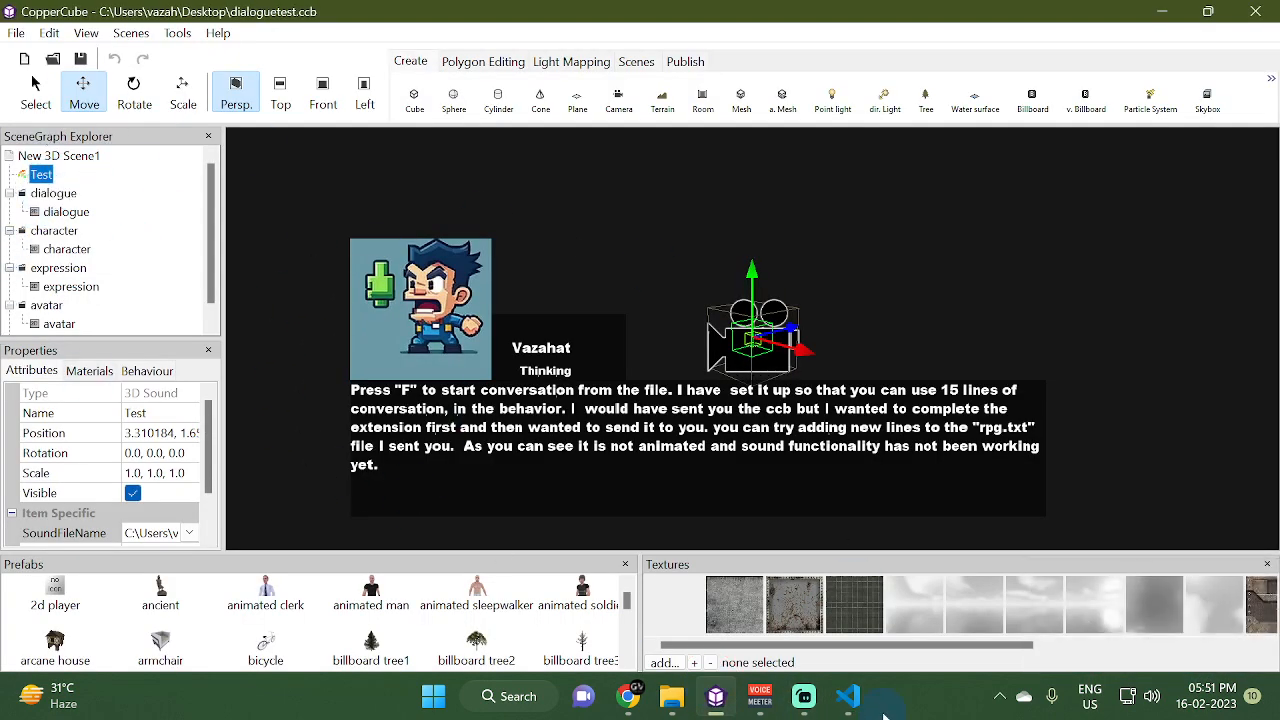
{"action": "left_click", "coordinate": [874, 664]}
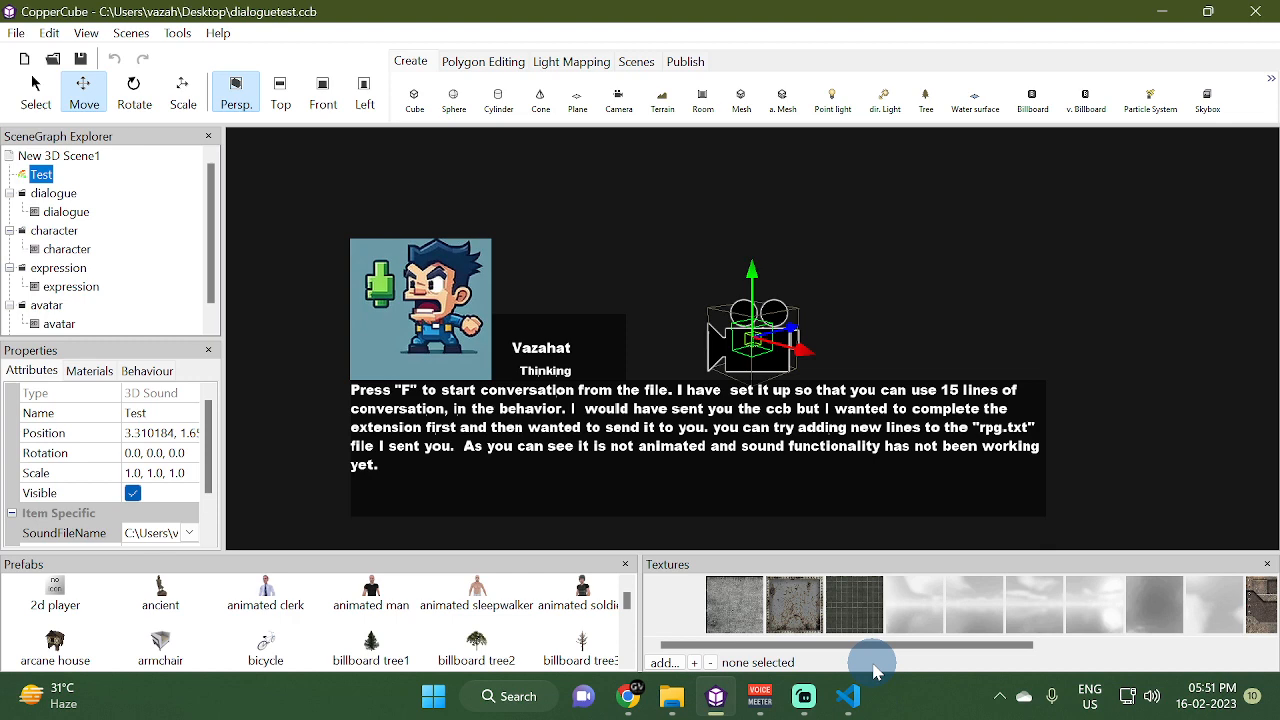
Check the Test sound node, and examine the sound fields and the $user$ placeholder of the dialogue lines in rpg.txt in Visual Studio Code
{"action": "left_click", "coordinate": [58, 174]}
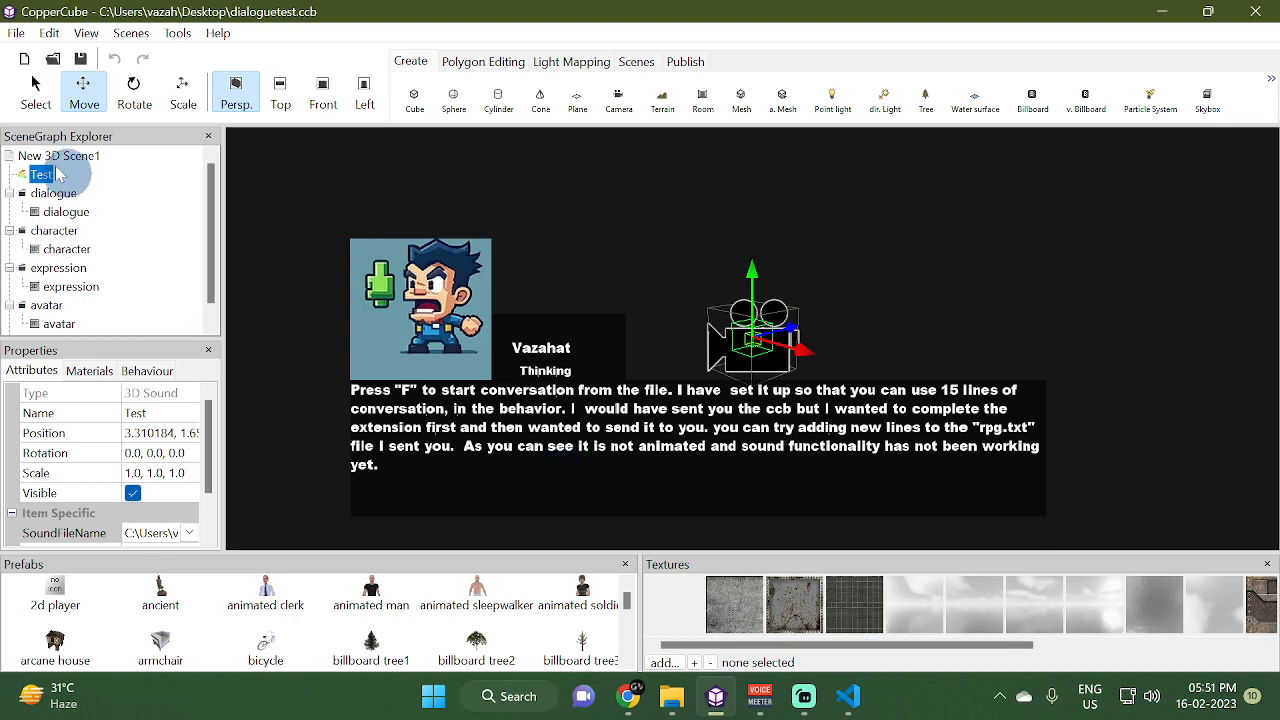
{"action": "left_click", "coordinate": [1278, 700]}
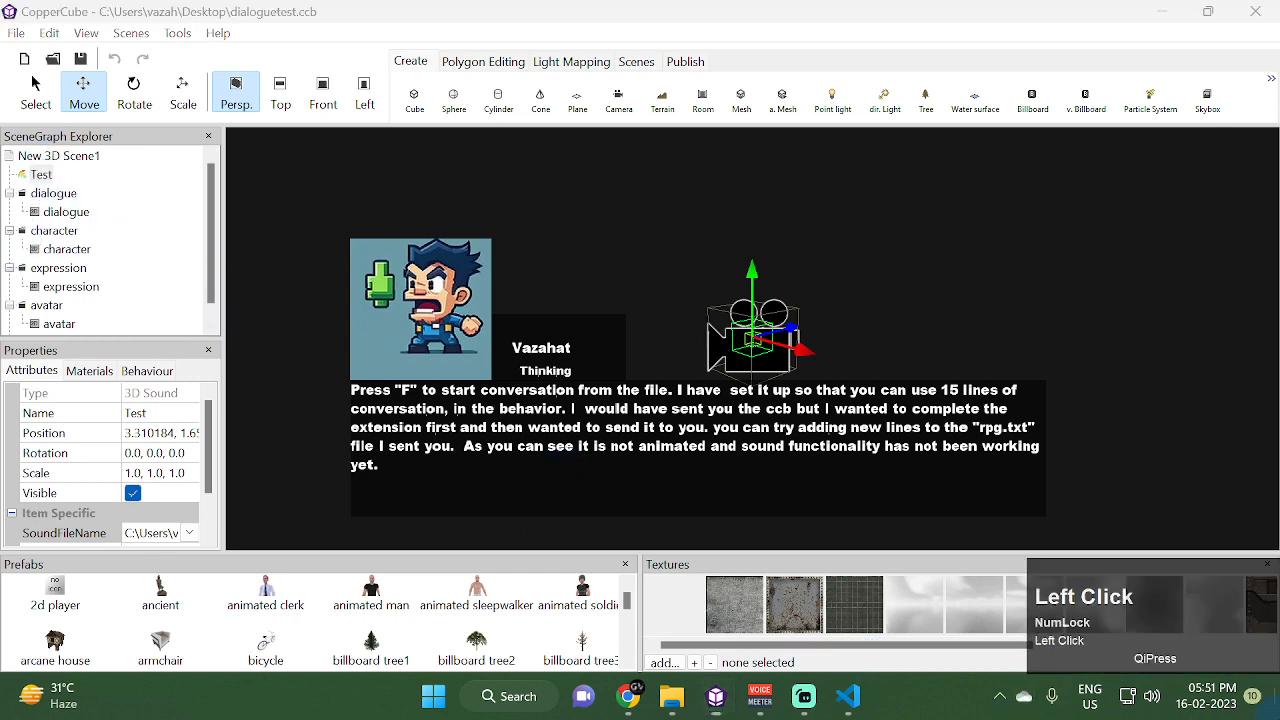
{"action": "left_click", "coordinate": [855, 695]}
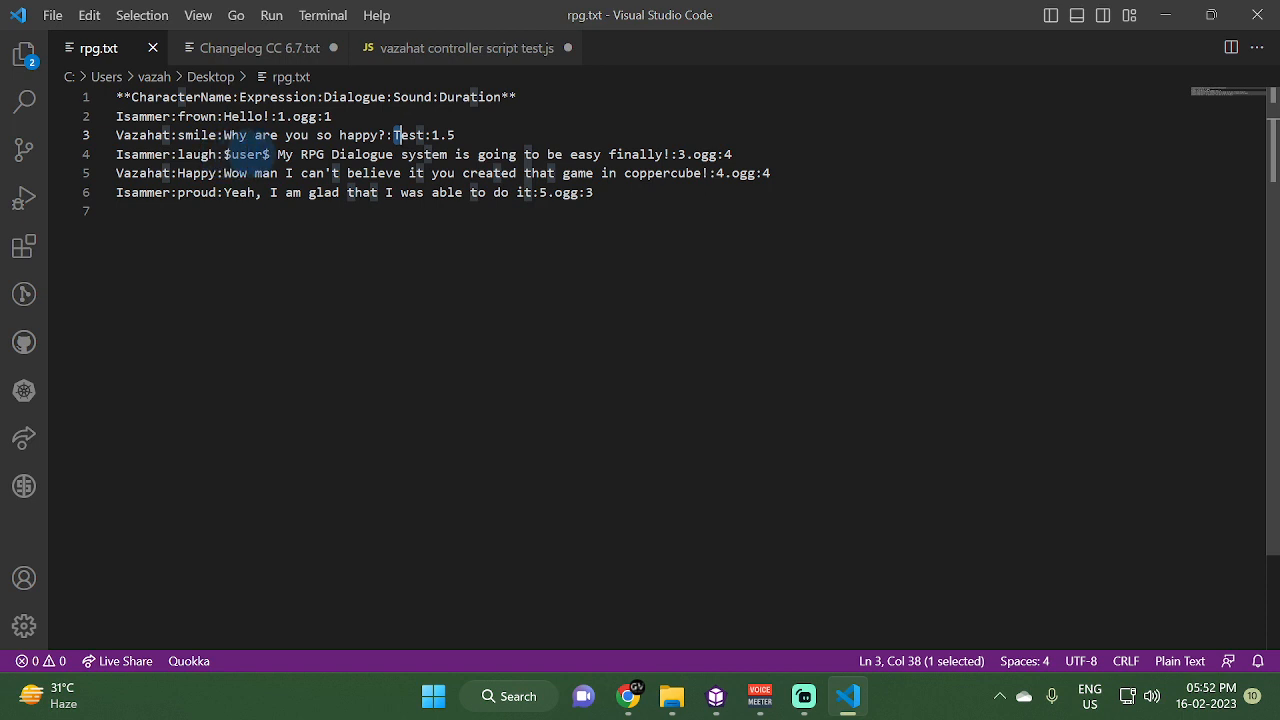
{"action": "left_click", "coordinate": [368, 172]}
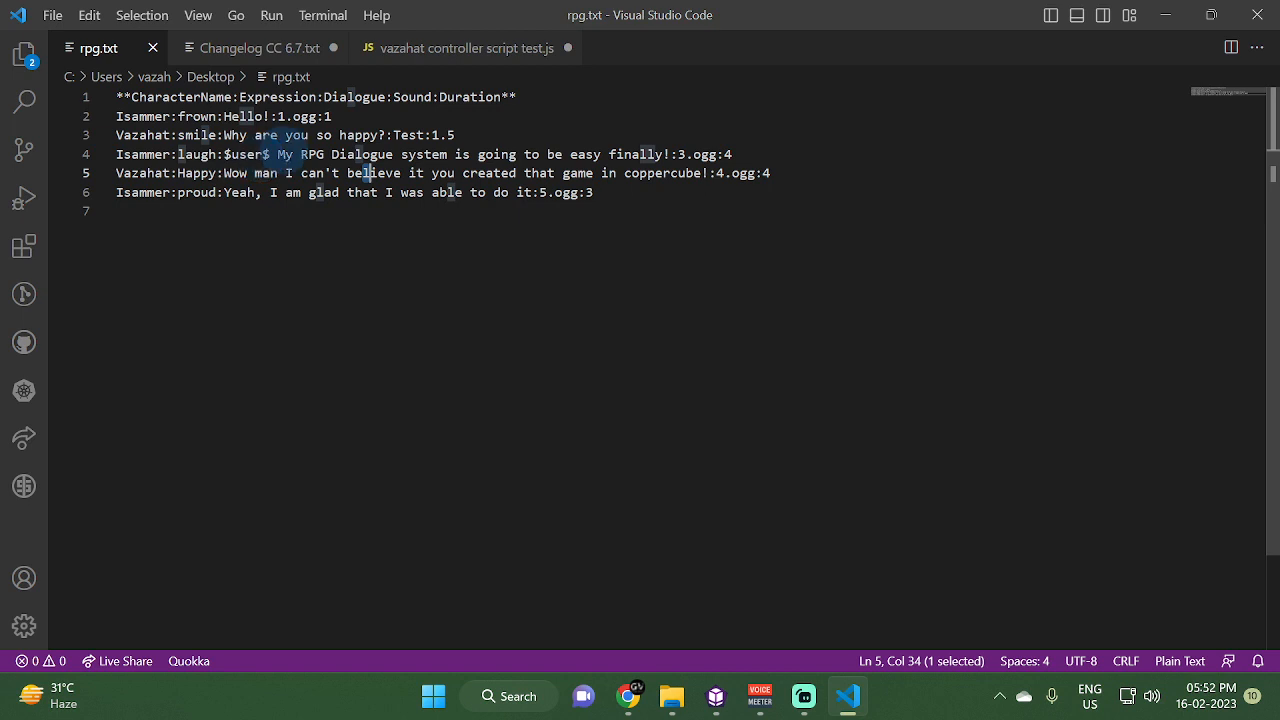
{"action": "left_click", "coordinate": [1277, 712]}
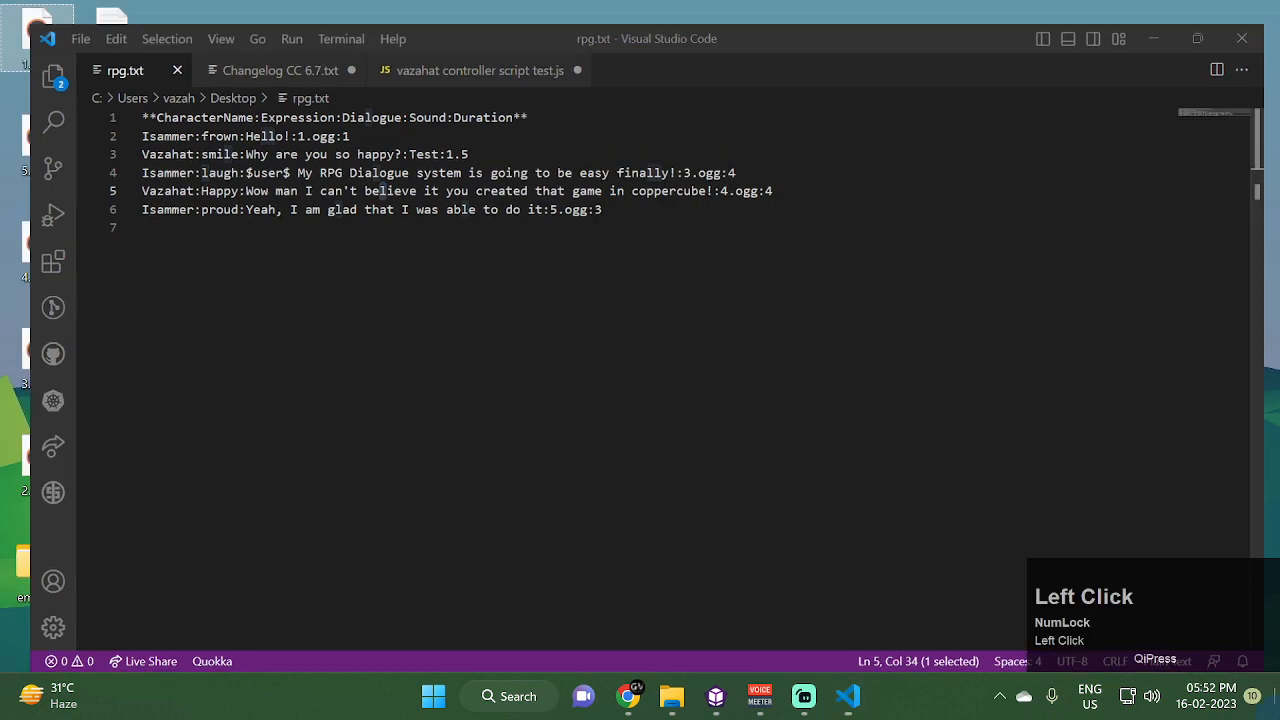
Switch to CopperCube, run the dialoguetest game and start the conversation from the dialogue file
{"action": "left_click", "coordinate": [716, 698]}
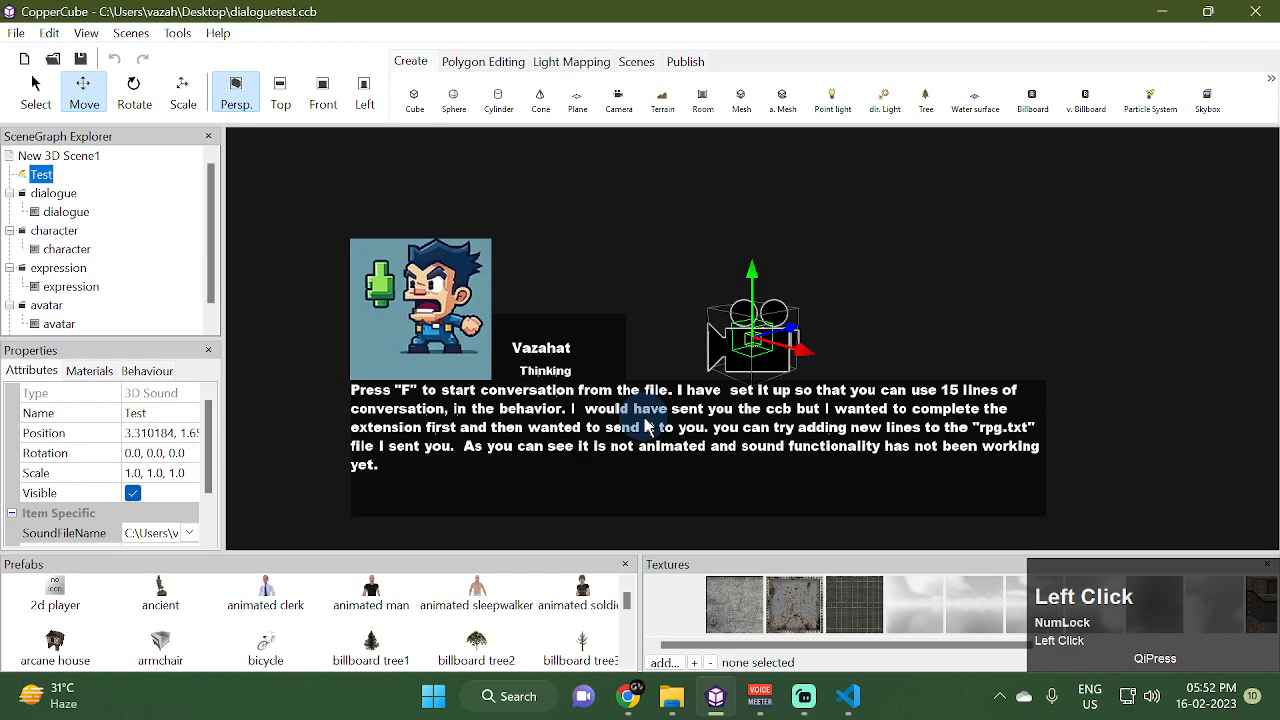
{"action": "key", "text": "ctrl"}
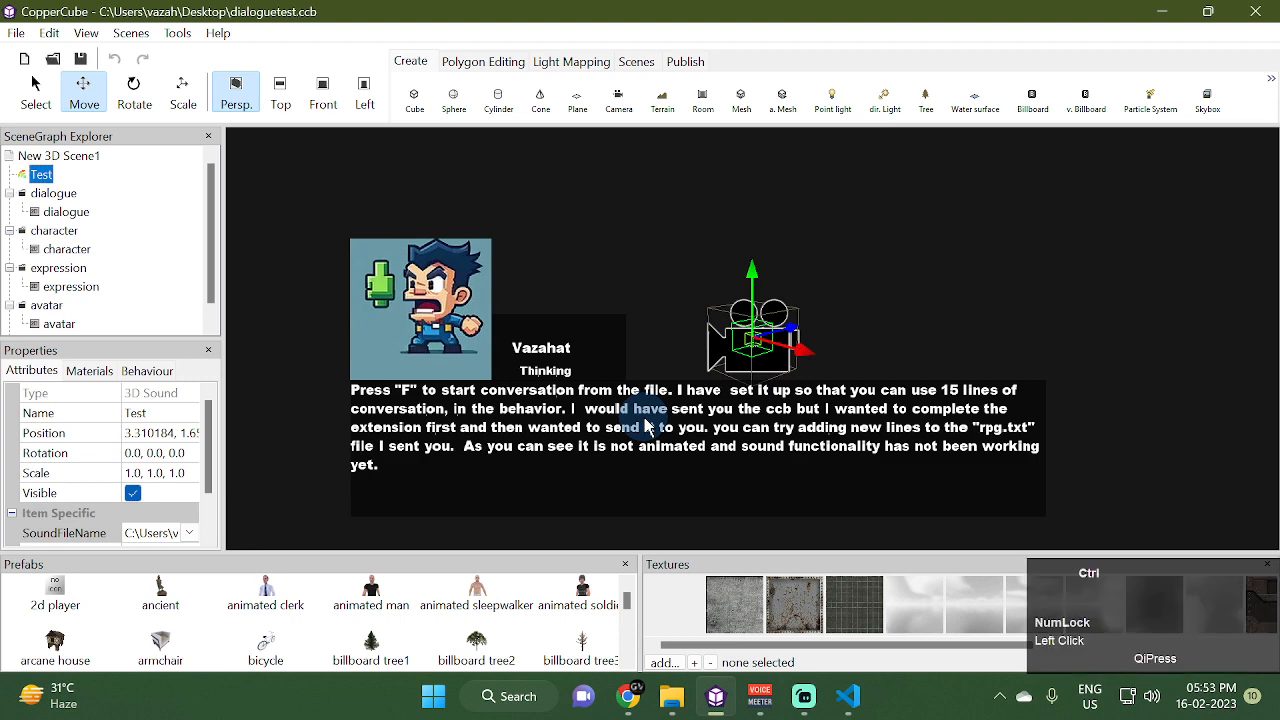
{"action": "key", "text": "ctrl+F10"}
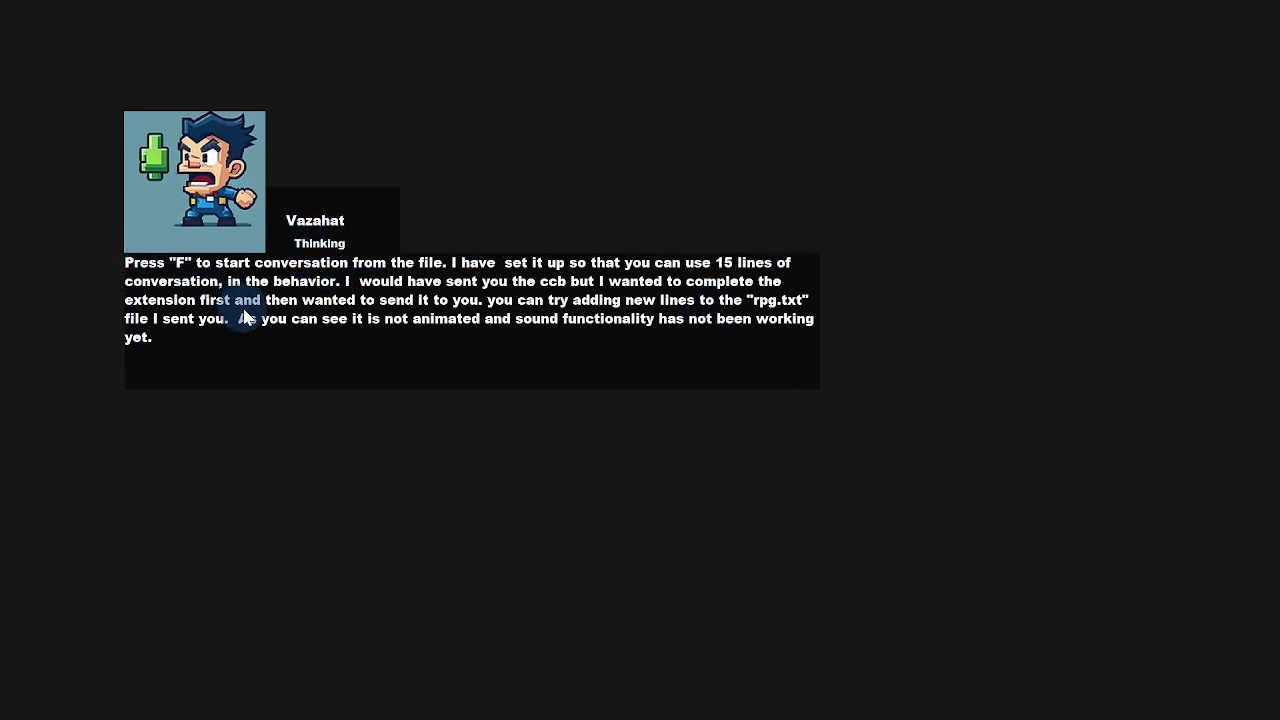
{"action": "key", "text": "f"}
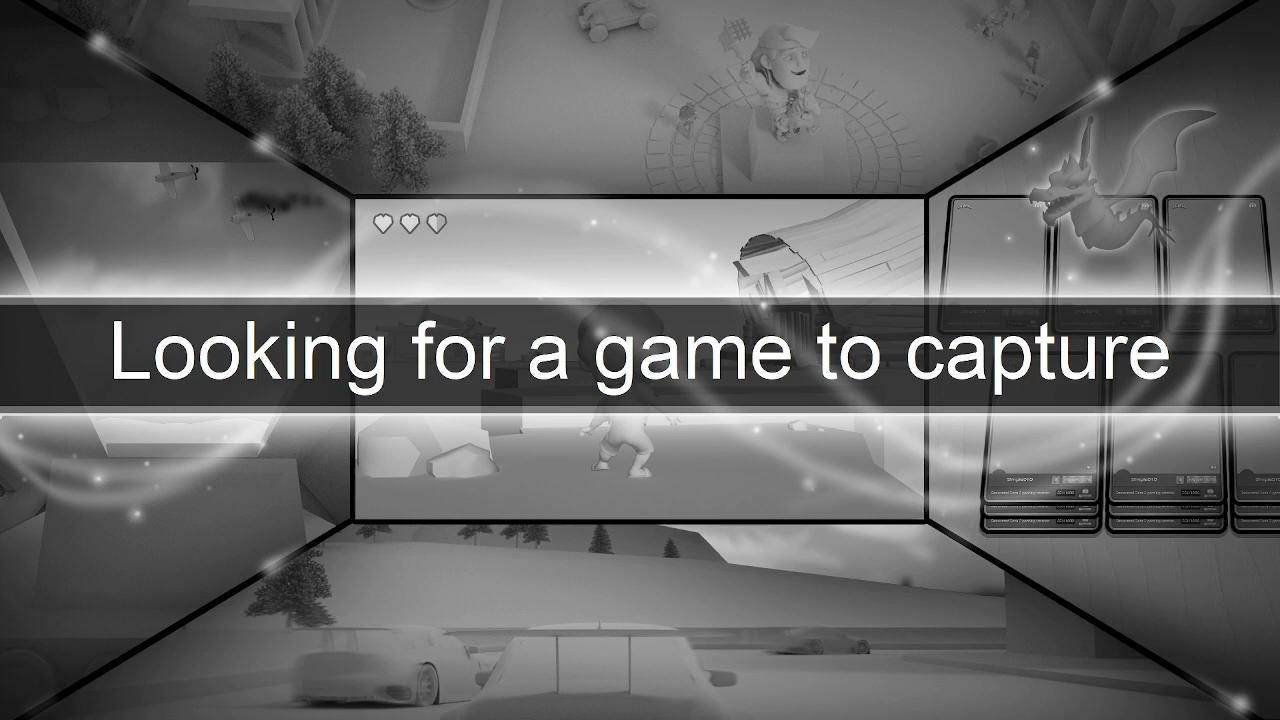
In Visual Studio Code, remove the empty line 7 at the end of rpg.txt and save the file
{"action": "left_click", "coordinate": [322, 218]}
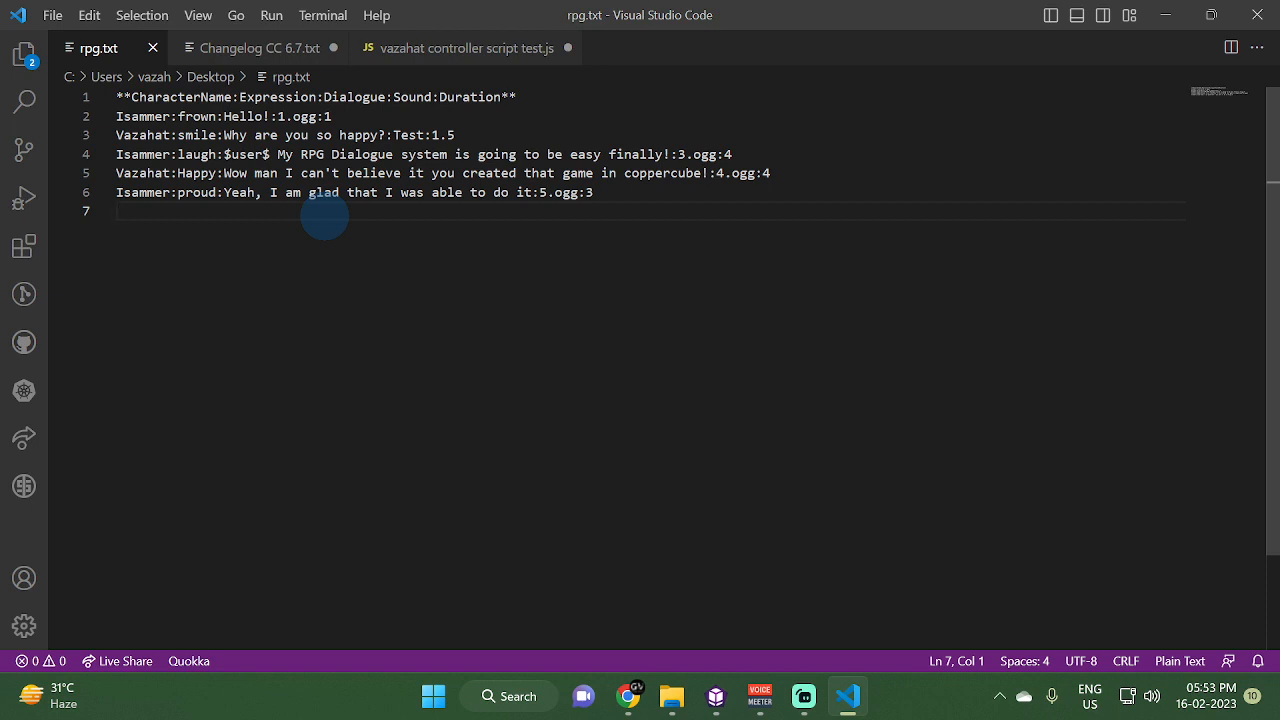
{"action": "key", "text": "BackSpace"}
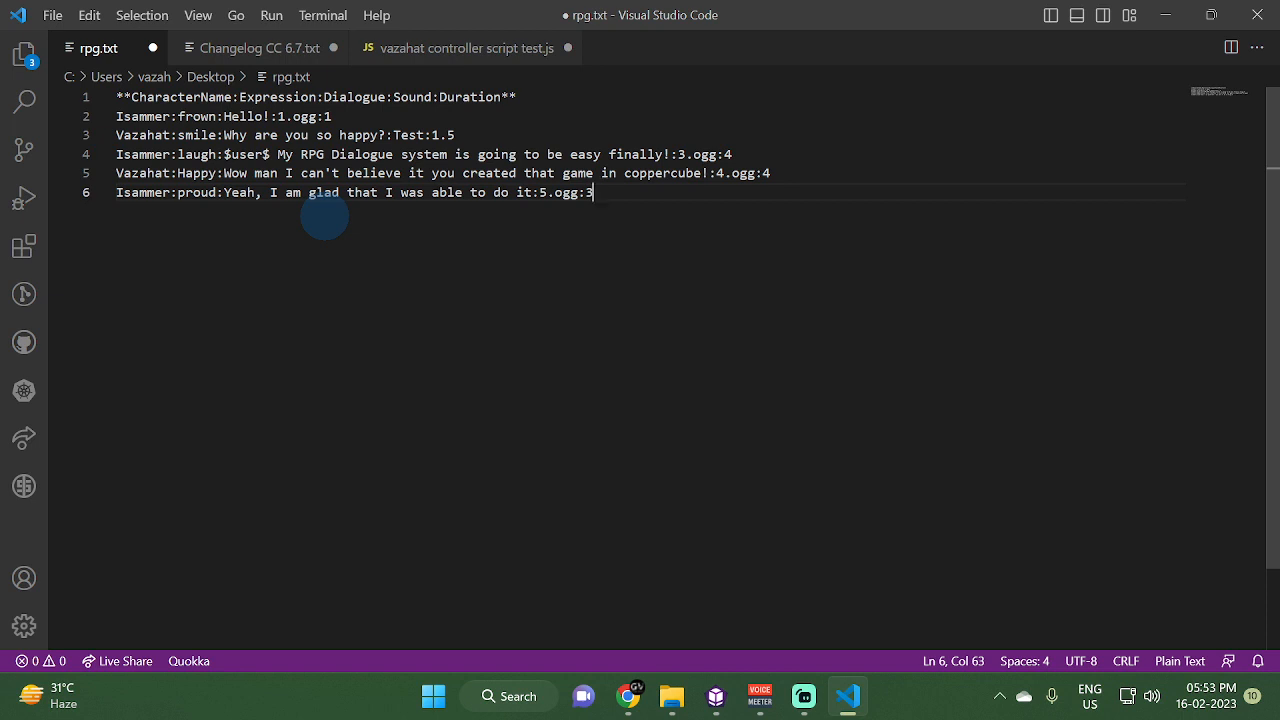
{"action": "key", "text": "ctrl"}
{"action": "key", "text": "ctrl+s"}
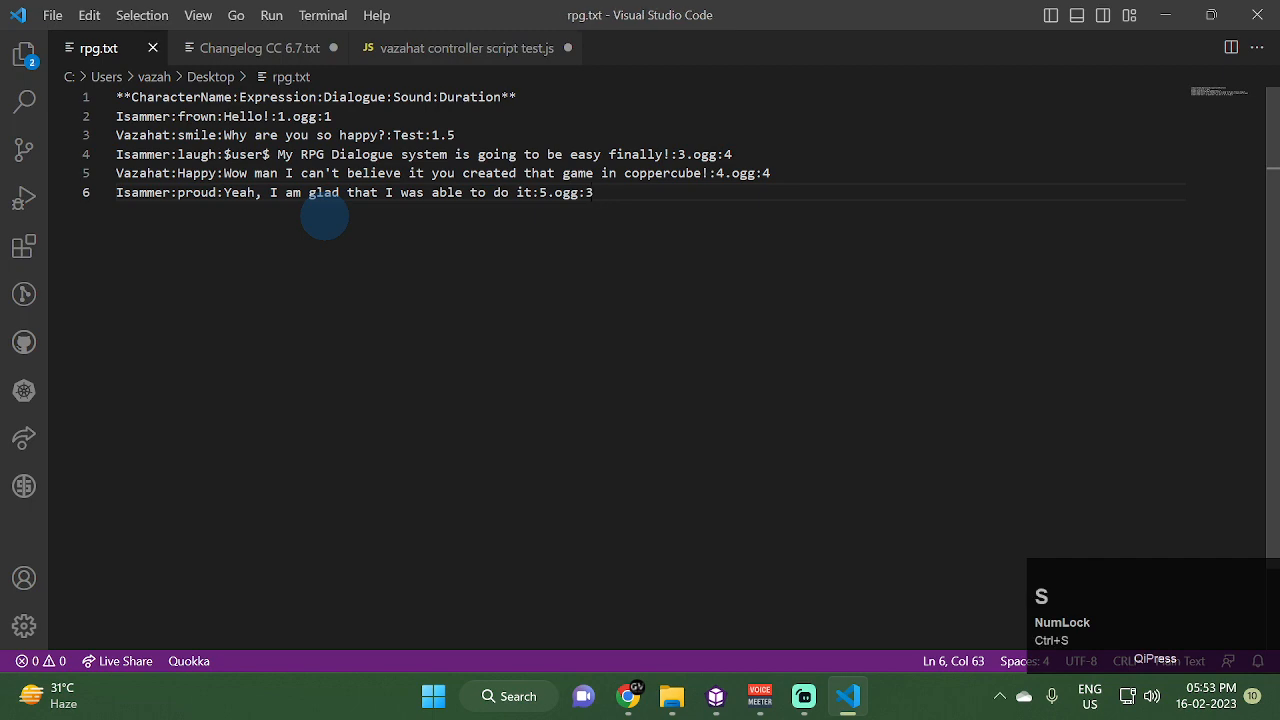
Switch to CopperCube, rerun the game and advance the conversation through the dialogue lines
{"action": "left_click", "coordinate": [716, 696]}
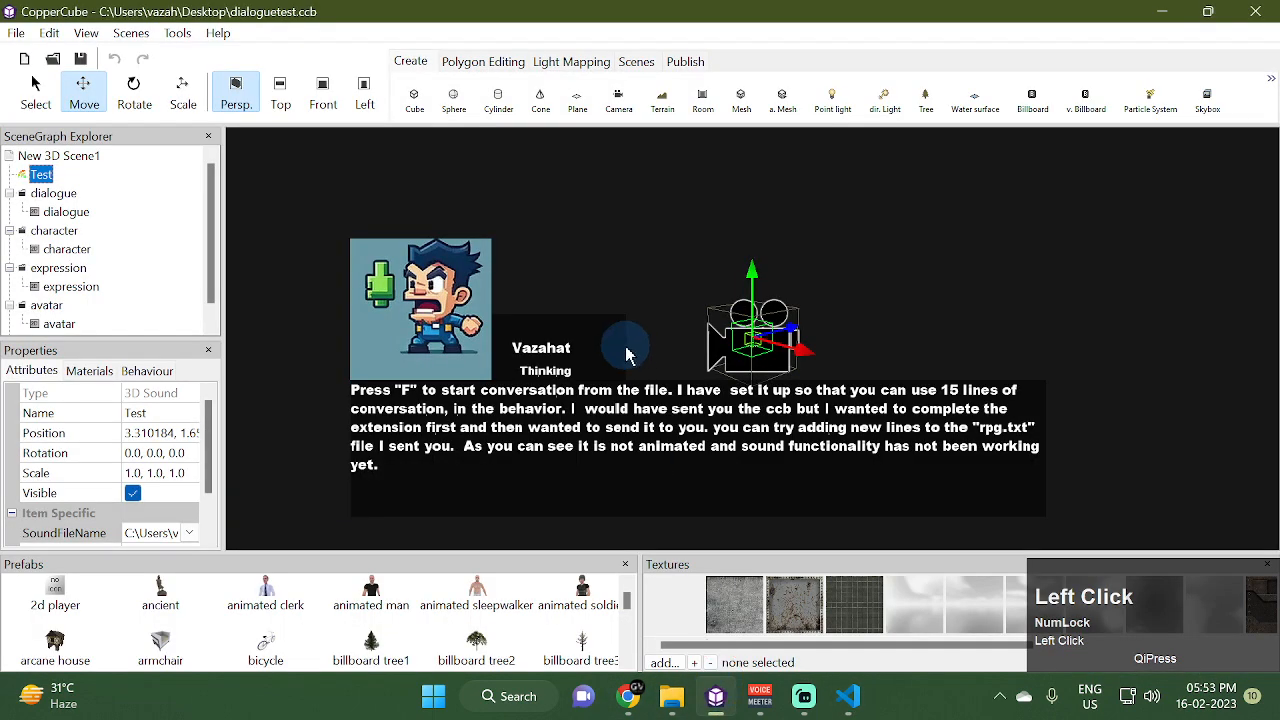
{"action": "key", "text": "ctrl+F10"}
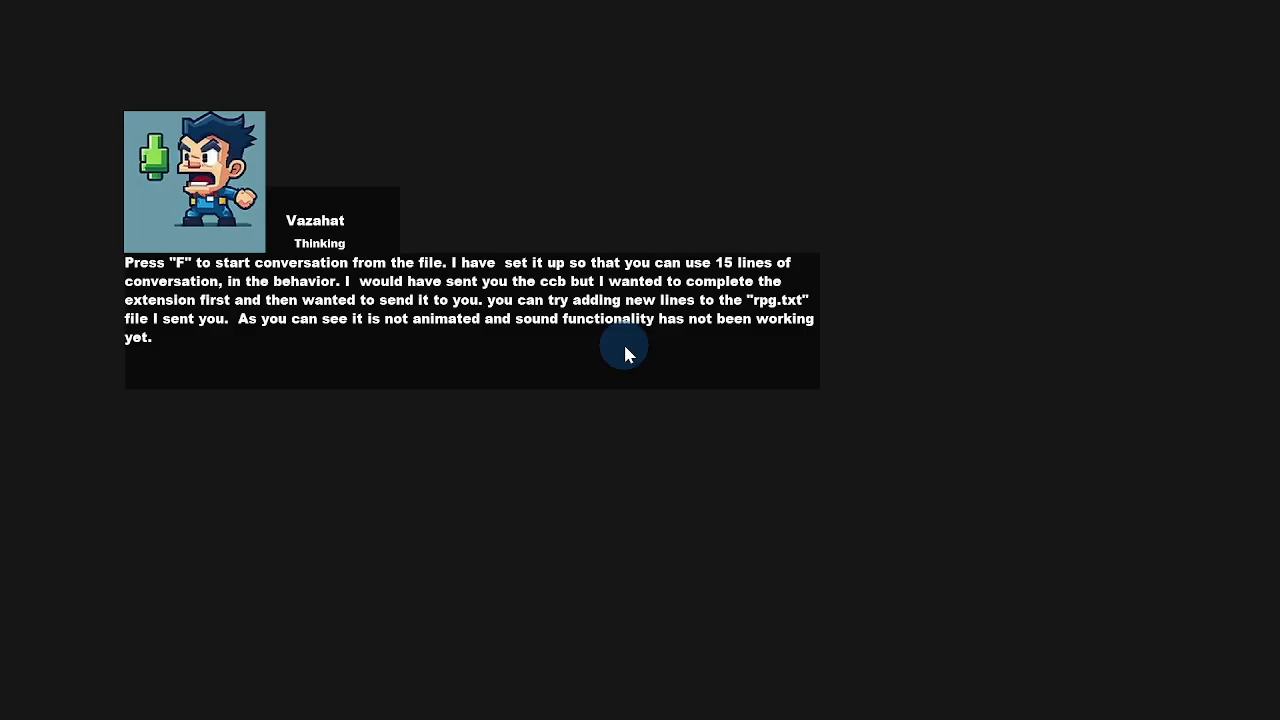
{"action": "key", "text": "f"}
{"action": "key", "text": "f"}
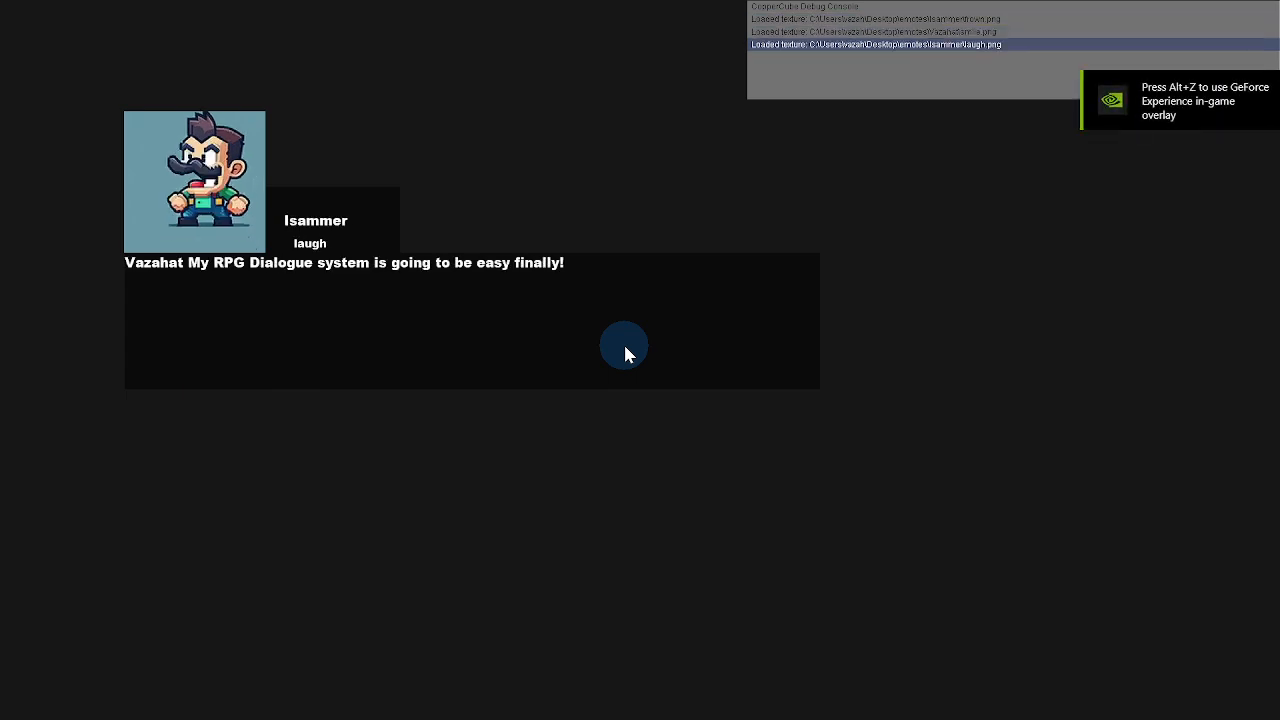
{"action": "key", "text": "f"}
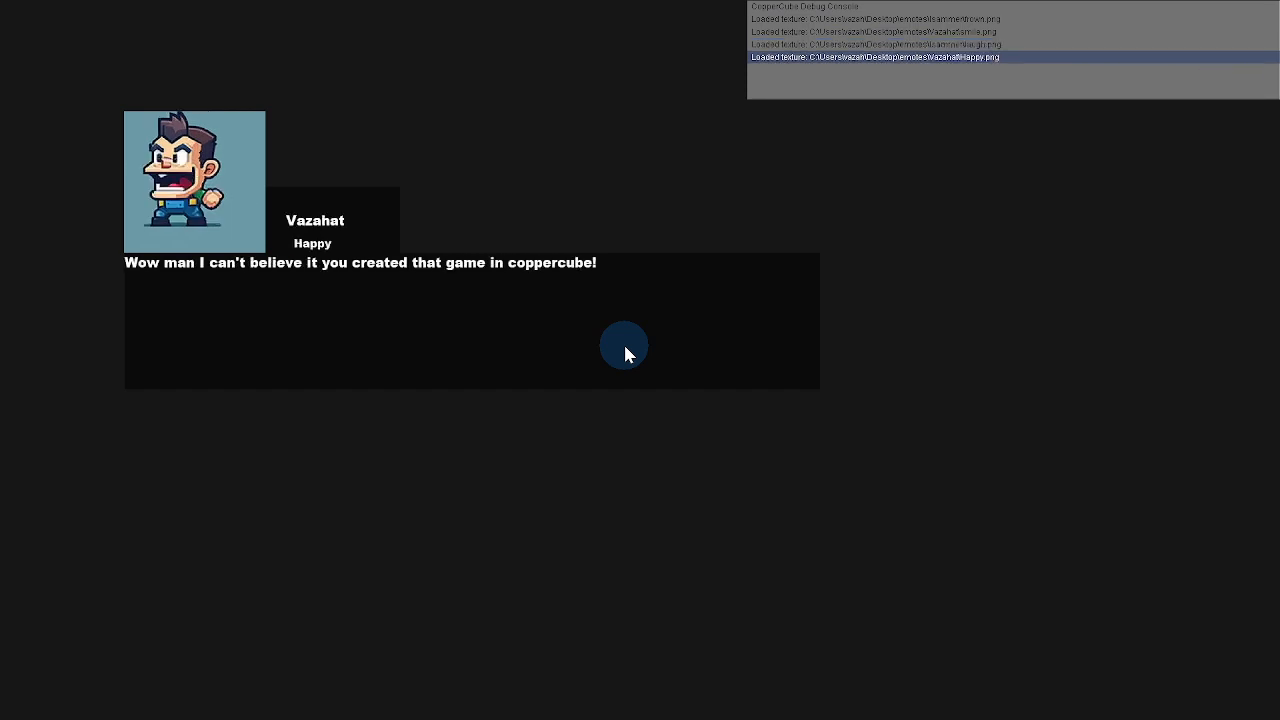
{"action": "key", "text": "f"}
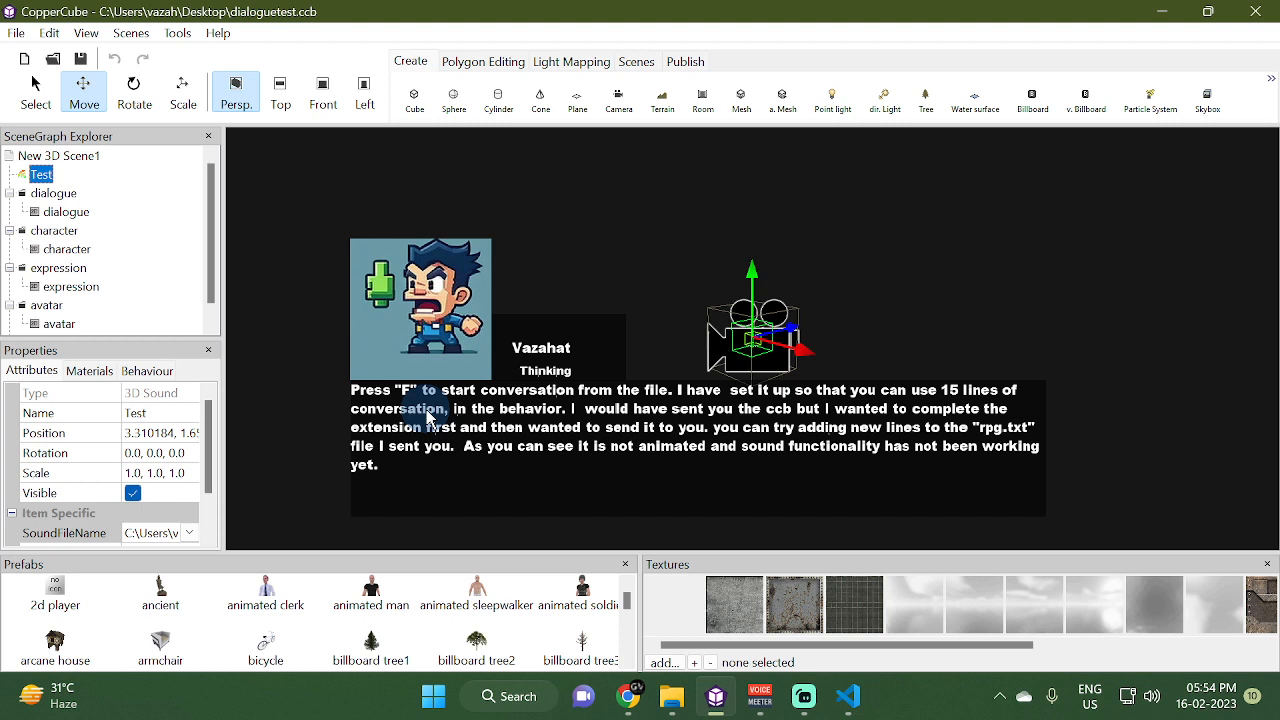
In Visual Studio Code, start line 7 of rpg.txt with a new character's name and the expression shocked, each followed by a colon
{"action": "left_click", "coordinate": [848, 696]}
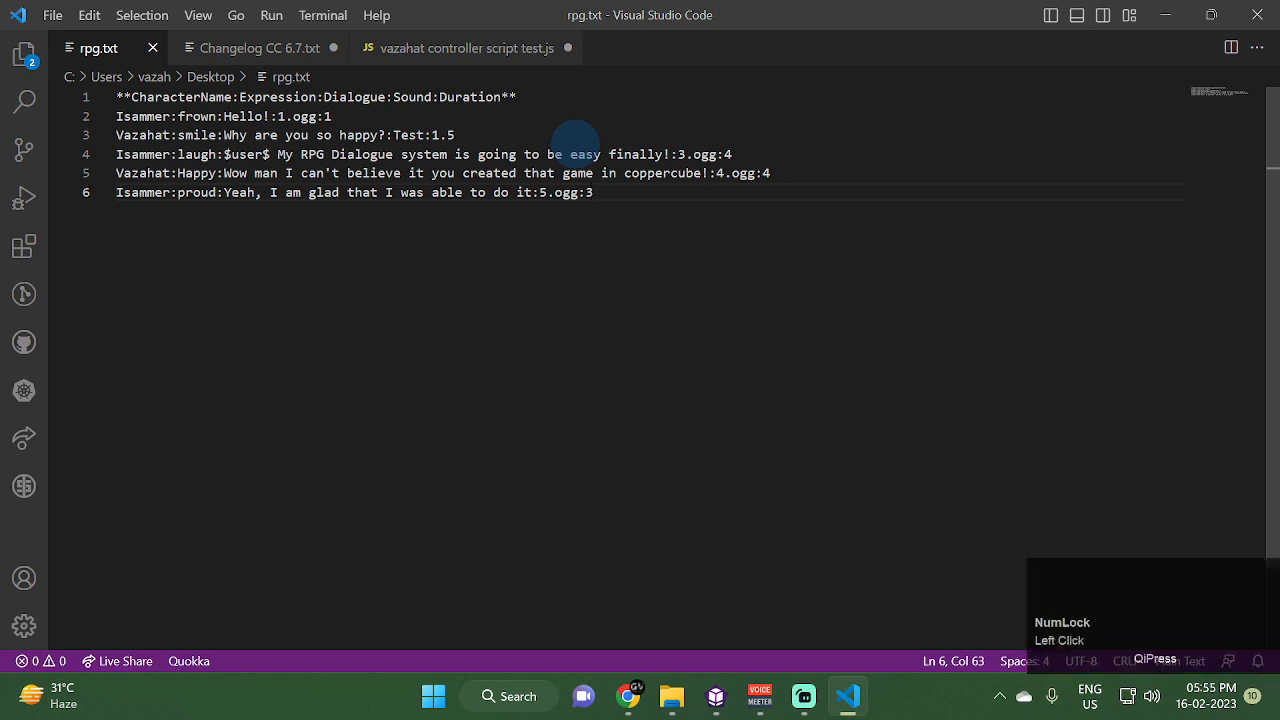
{"action": "key", "text": "Return"}
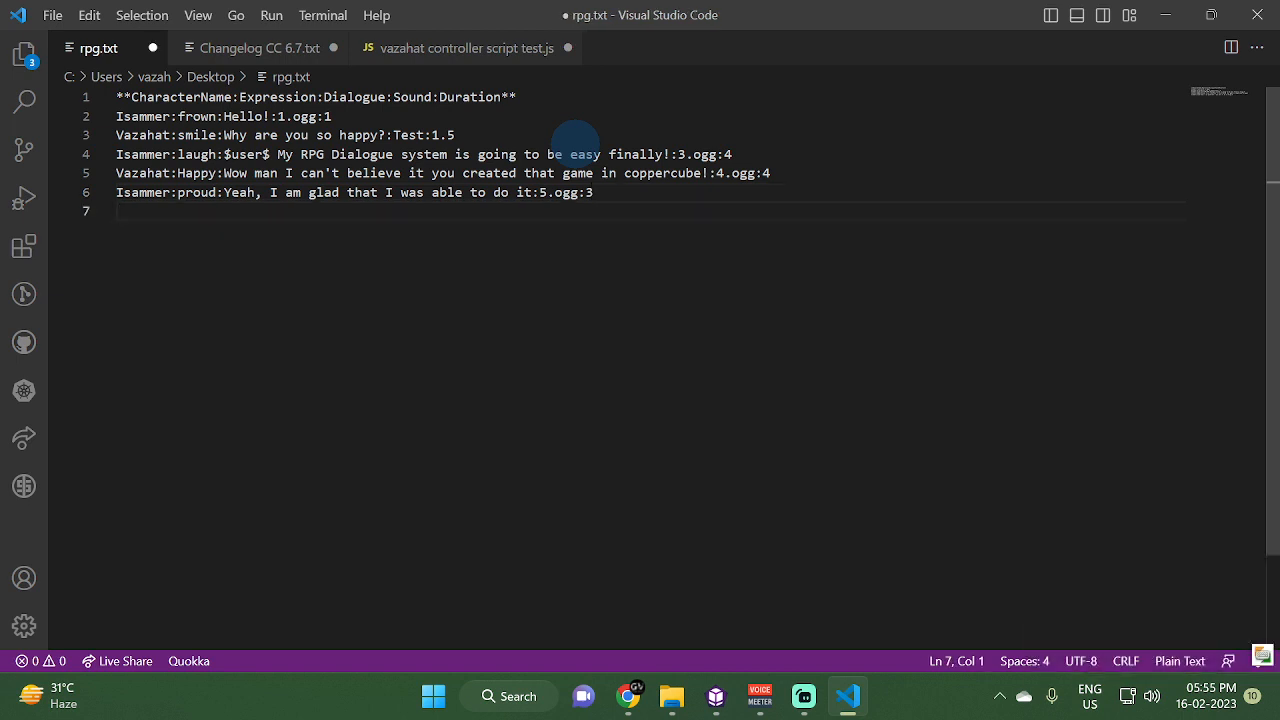
{"action": "key", "text": "shift"}
{"action": "type", "text": "Justin"}
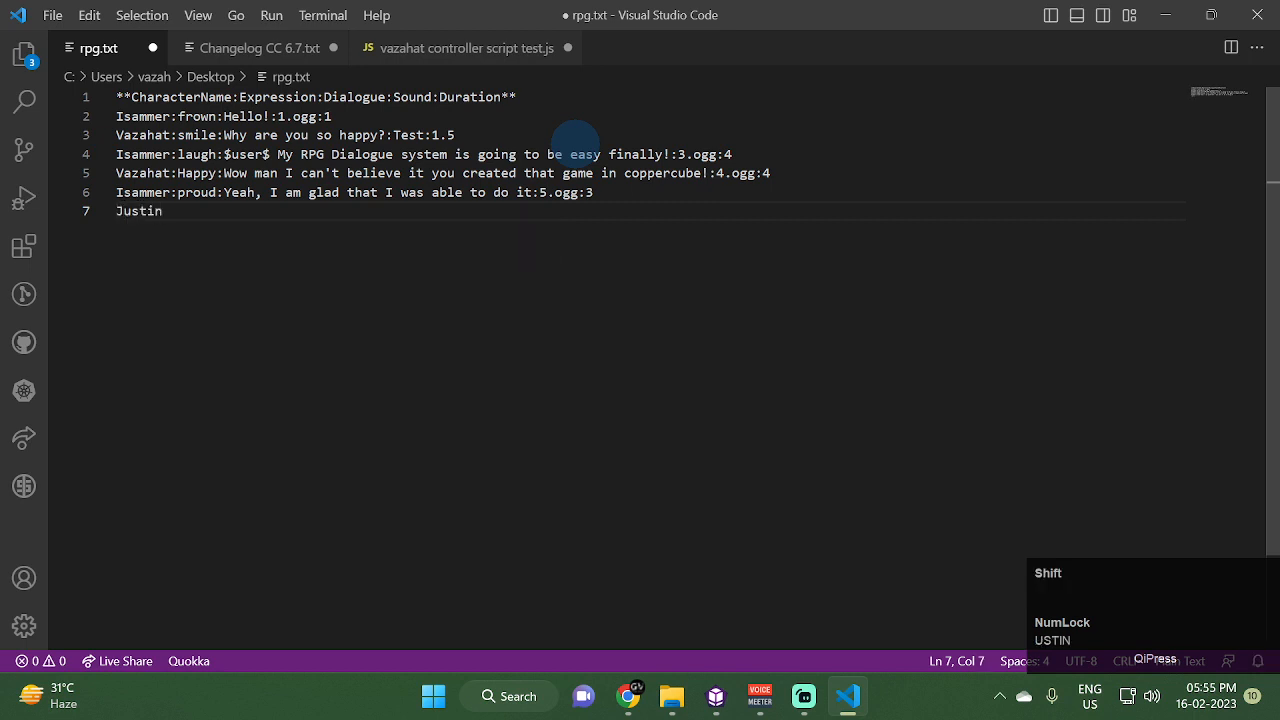
{"action": "type", "text": ":"}
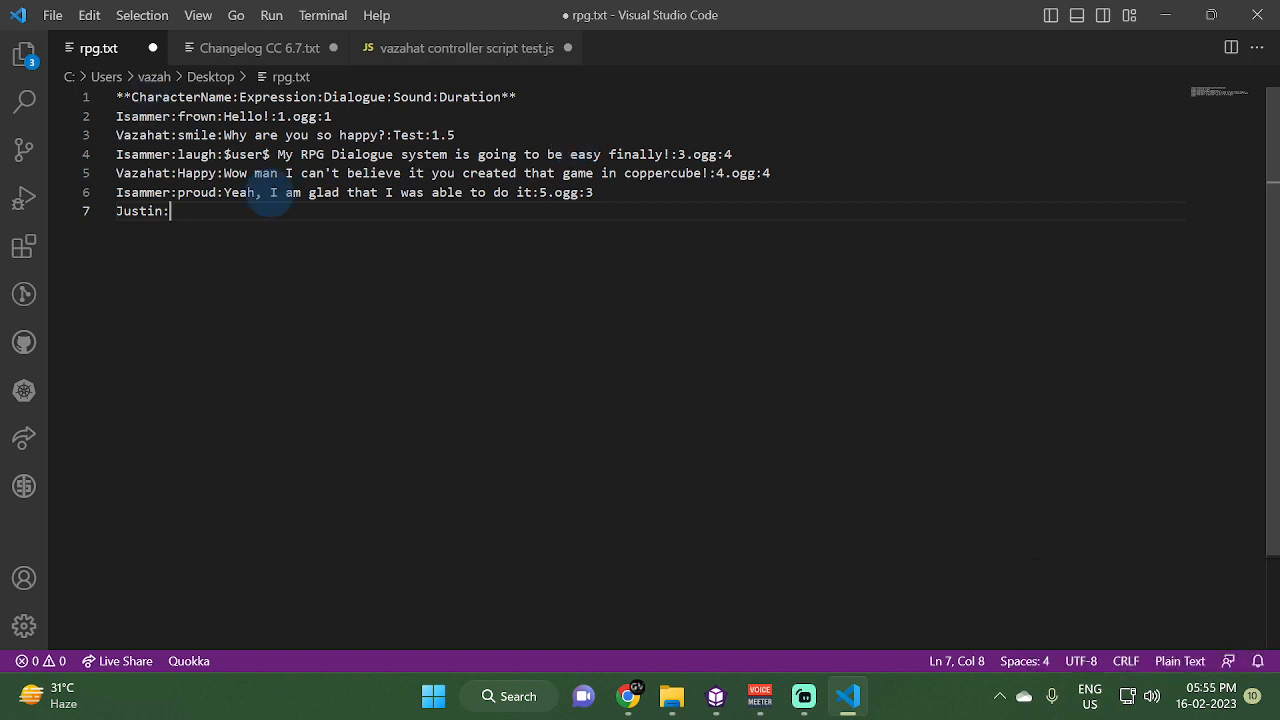
{"action": "type", "text": "shoc"}
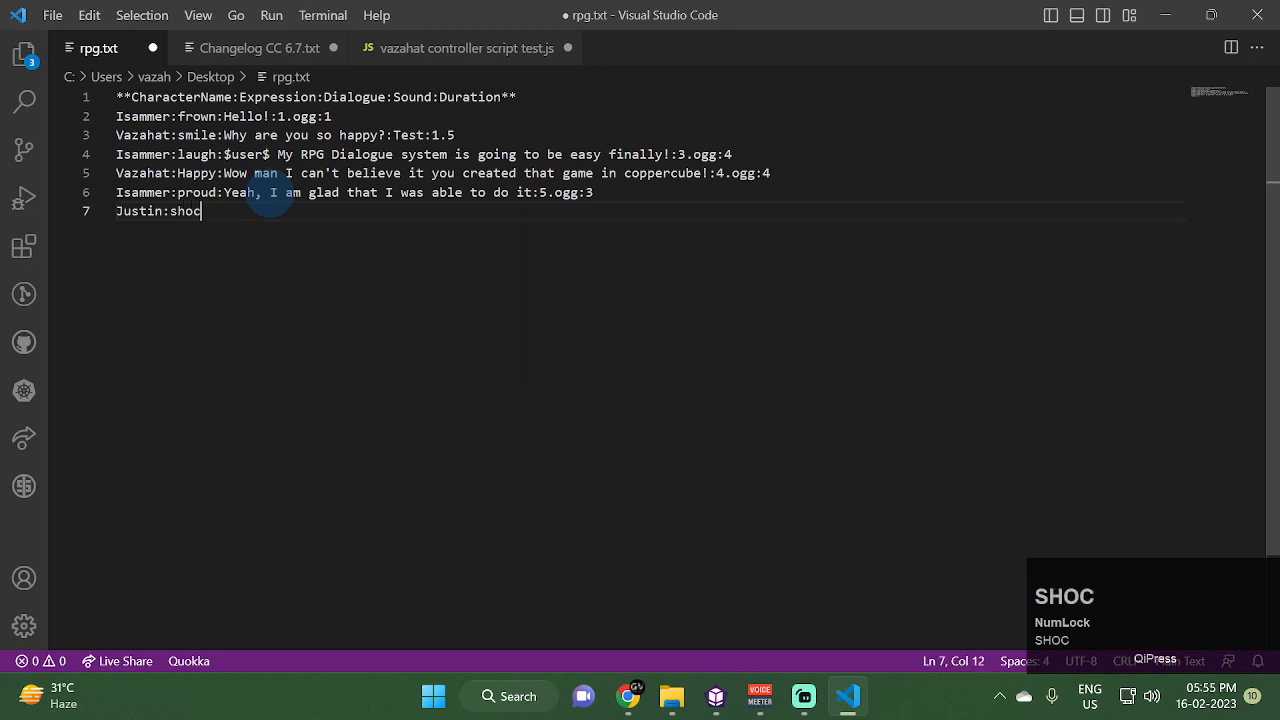
{"action": "type", "text": "ked:"}
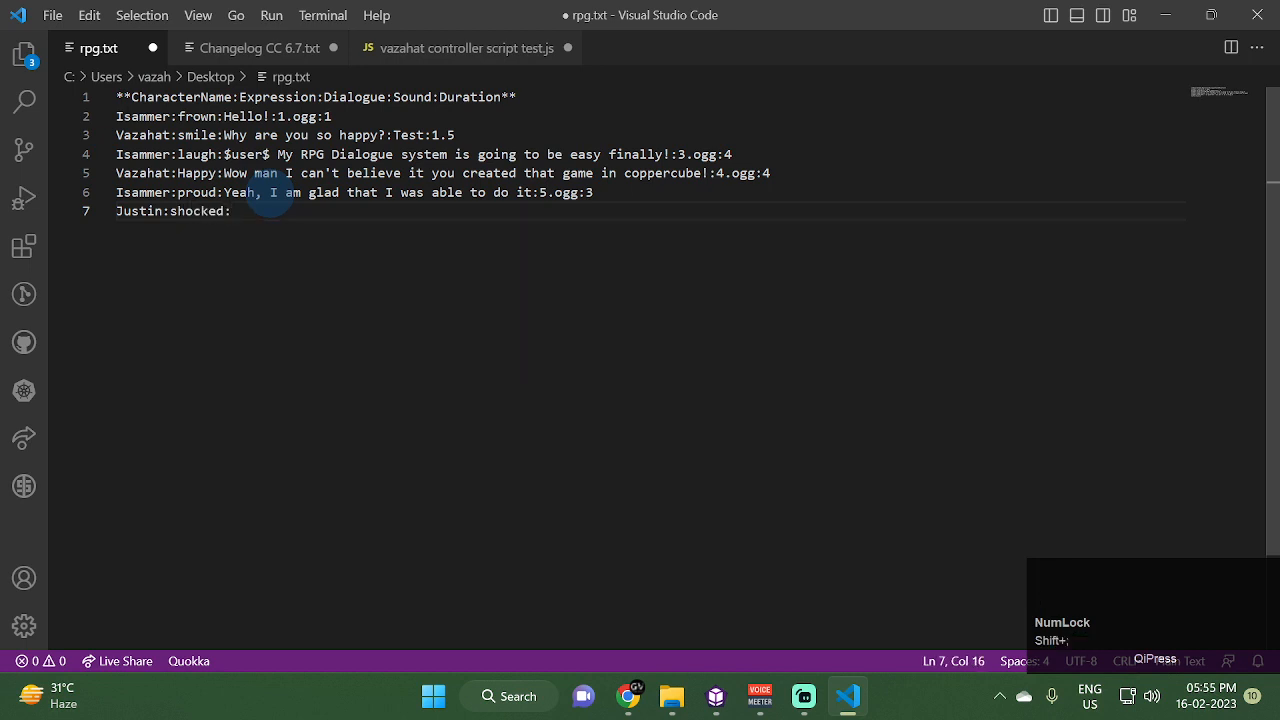
Add the dialogue text "this is a test for Glitched velocity YT Channel" to line 7, ending it with a colon
{"action": "key", "text": "Num_Lock"}
{"action": "key", "text": "shift"}
{"action": "type", "text": "this is a tes"}
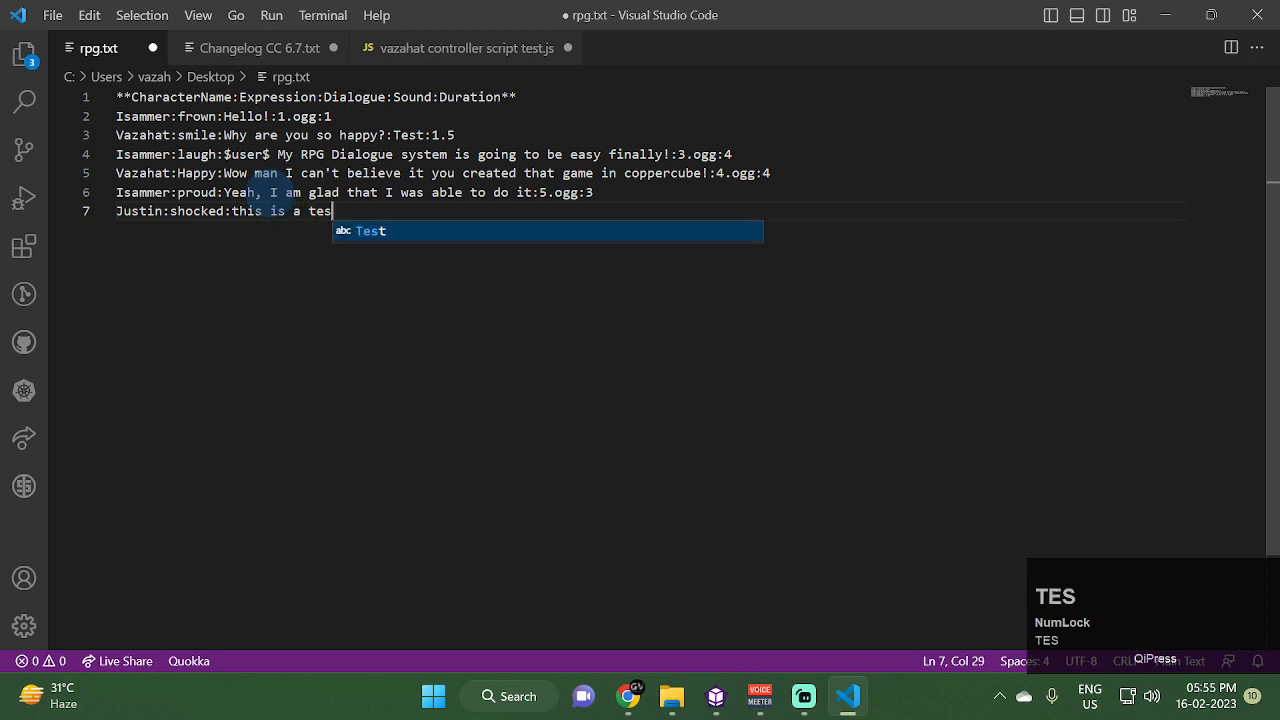
{"action": "type", "text": "t for "}
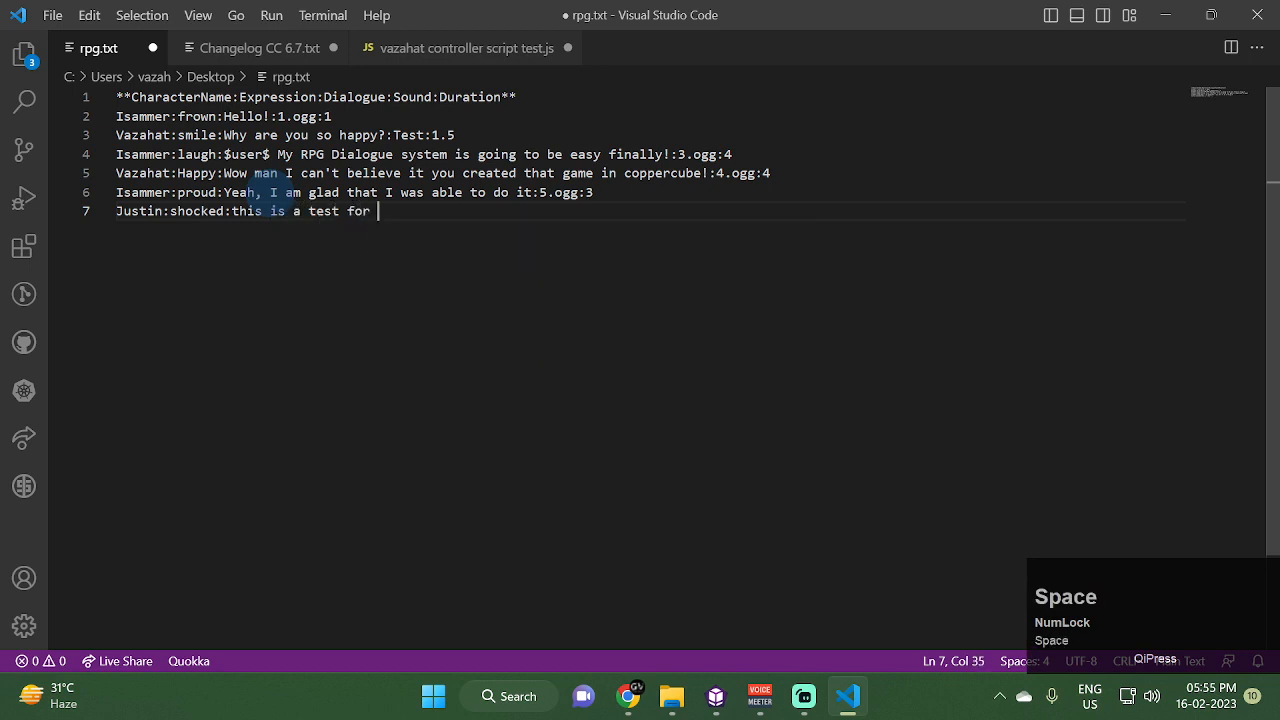
{"action": "type", "text": "Glitched velocity"}
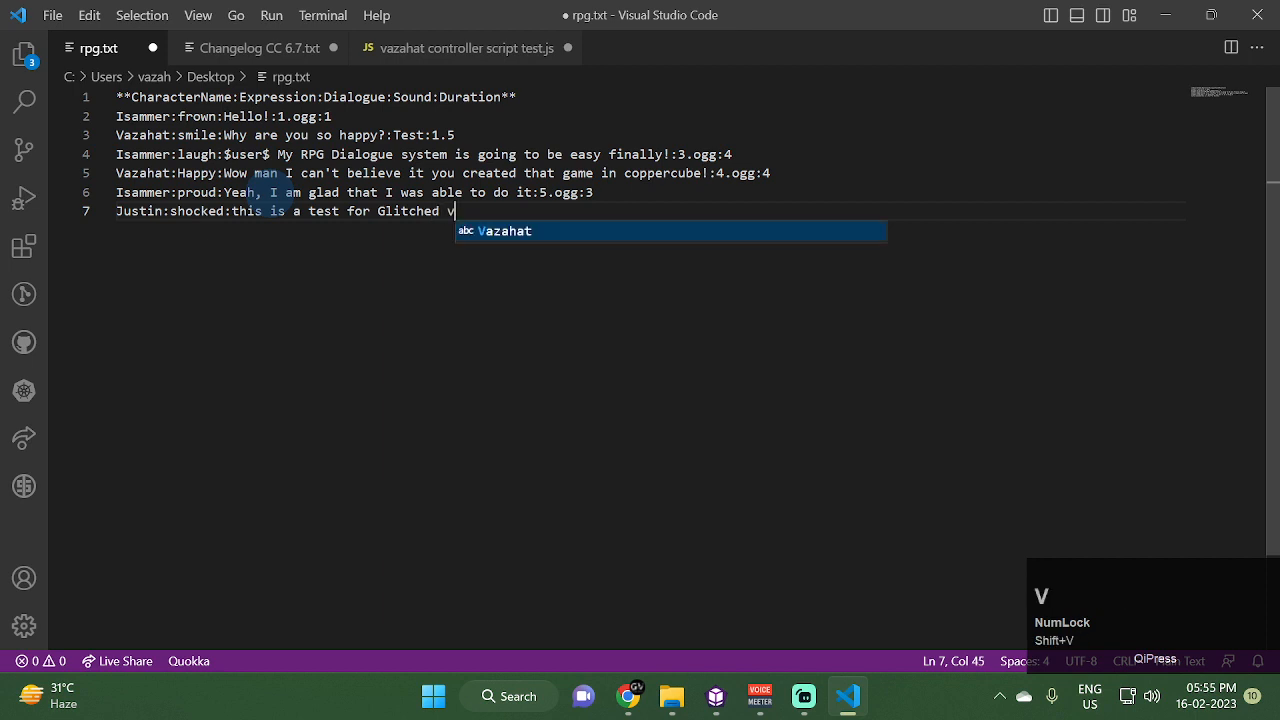
{"action": "type", "text": " YT c"}
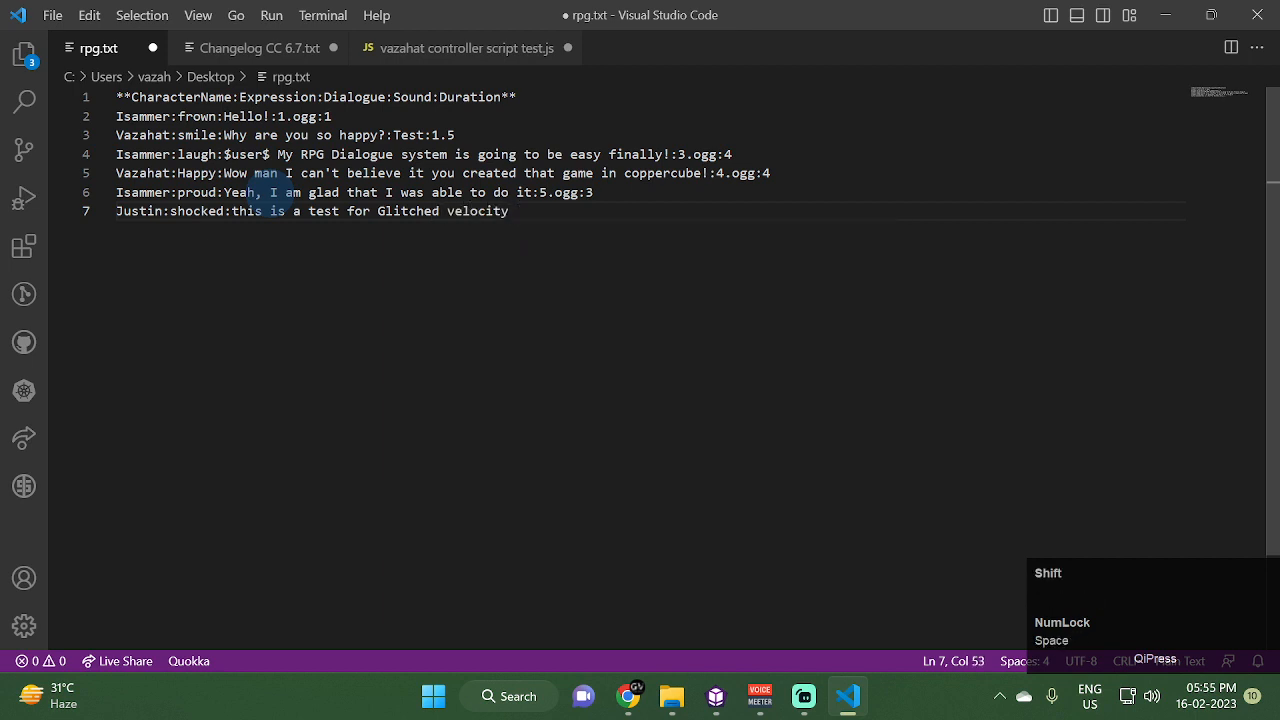
{"action": "key", "text": "BackSpace"}
{"action": "type", "text": "Channel"}
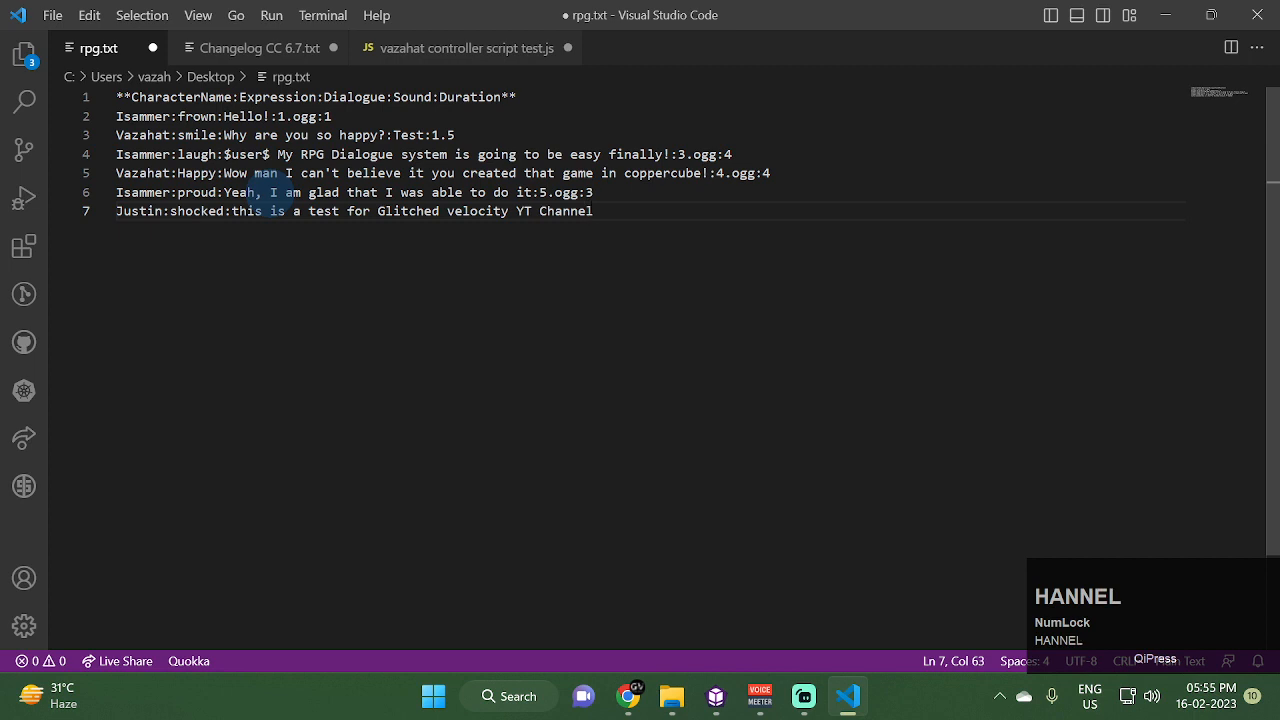
{"action": "key", "text": "shift"}
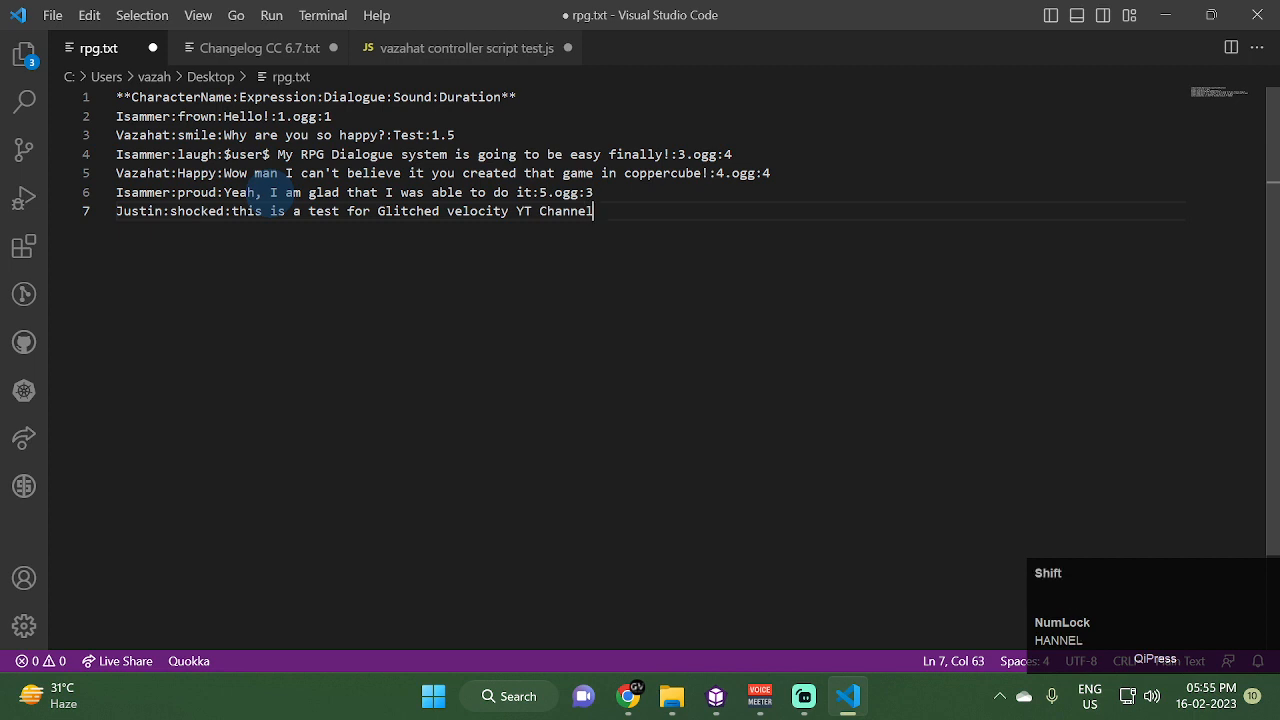
{"action": "type", "text": ":"}
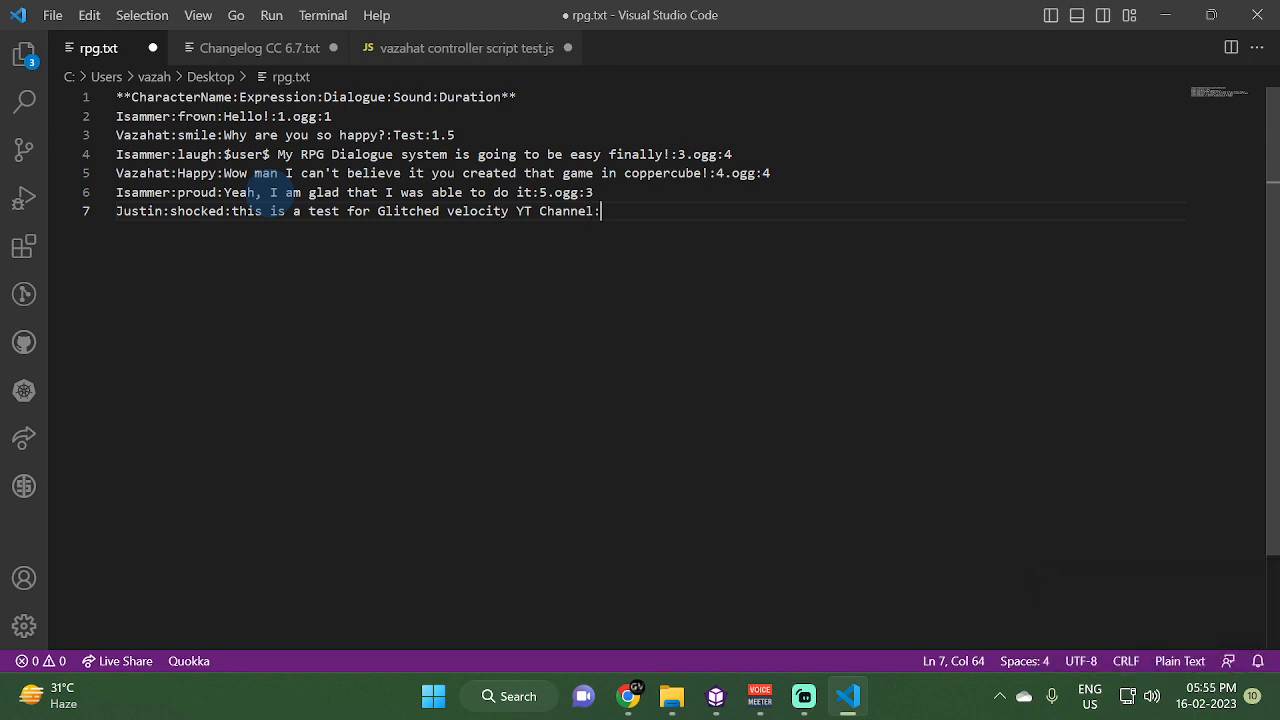
Leave the sound field of line 7 empty, set its duration to 2, and save rpg.txt
{"action": "type", "text": ":"}
{"action": "key", "text": "shift"}
{"action": "type", "text": "2"}
{"action": "key", "text": "Num_Lock"}
{"action": "key", "text": "ctrl"}
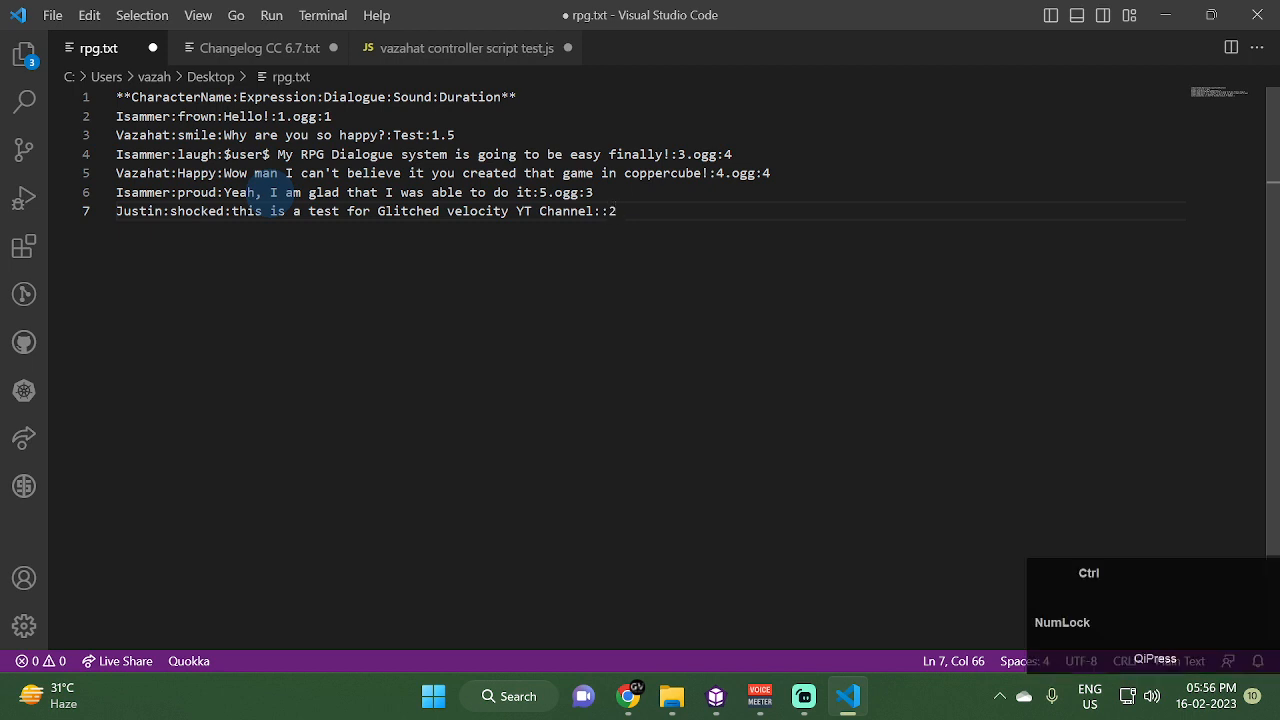
{"action": "key", "text": "ctrl+s"}
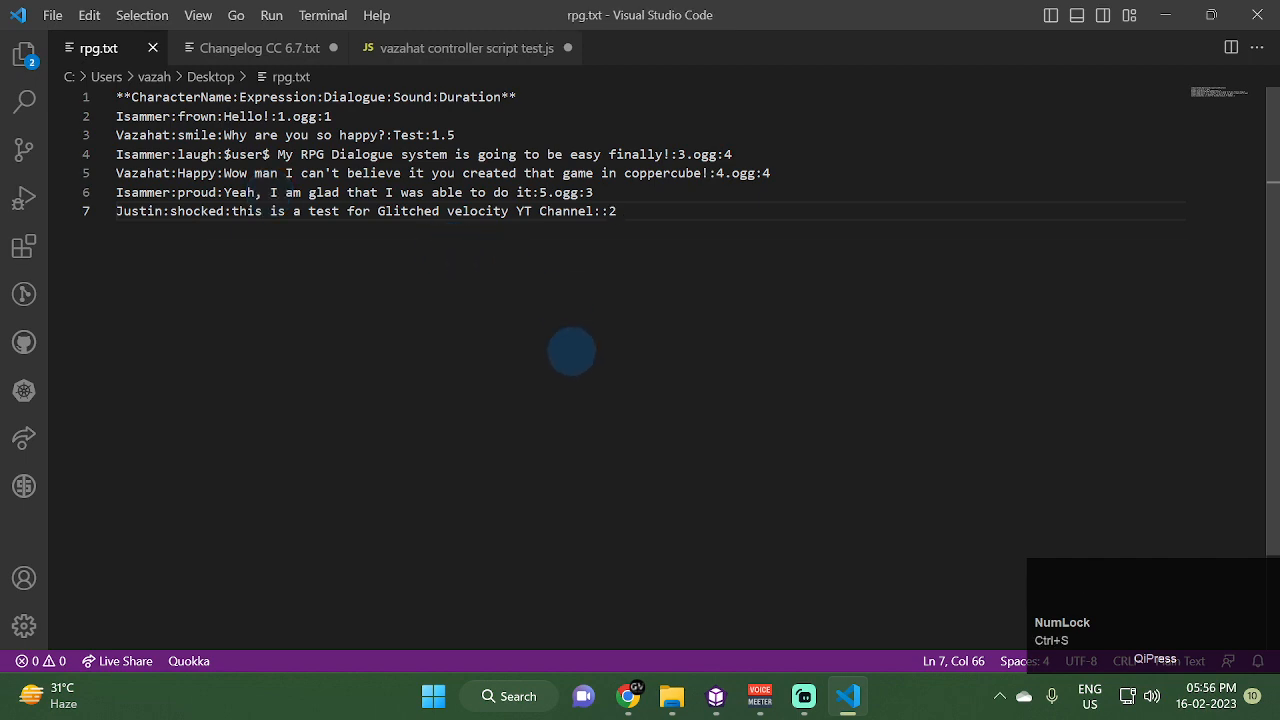
Switch to CopperCube, run the game and advance the conversation through the dialogue lines to the new character's line
{"action": "left_click", "coordinate": [712, 694]}
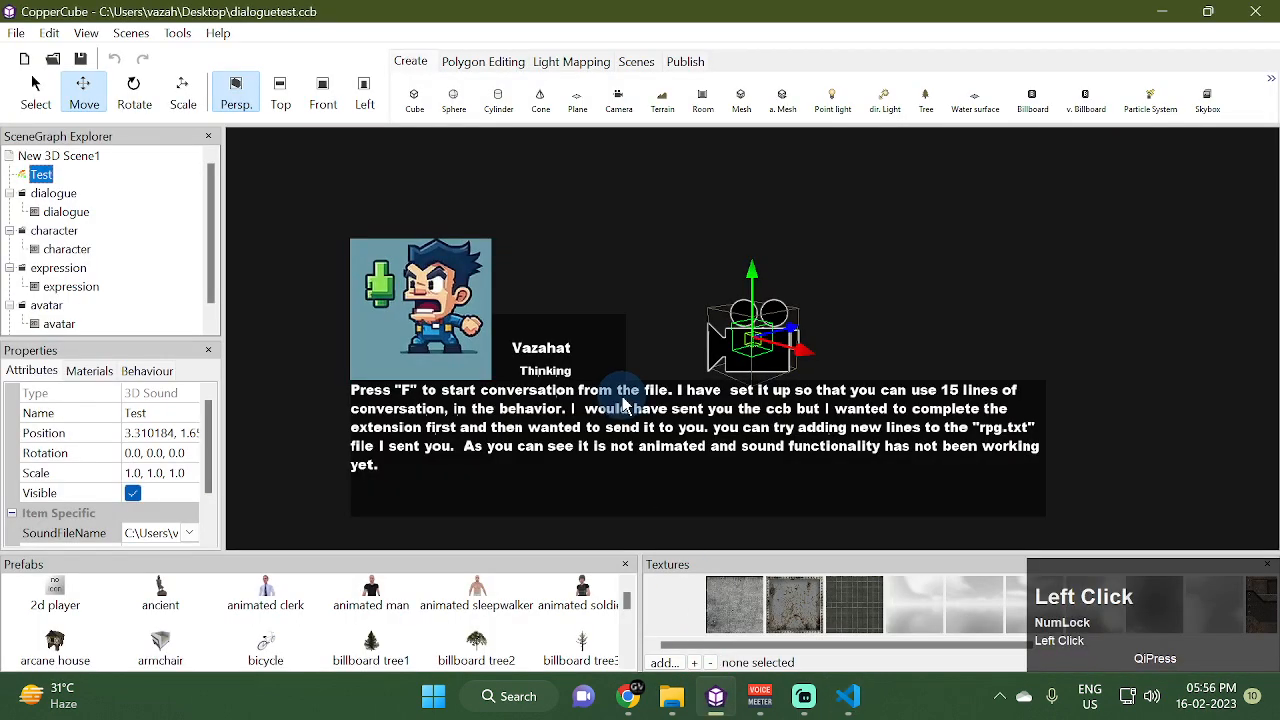
{"action": "key", "text": "ctrl+F10"}
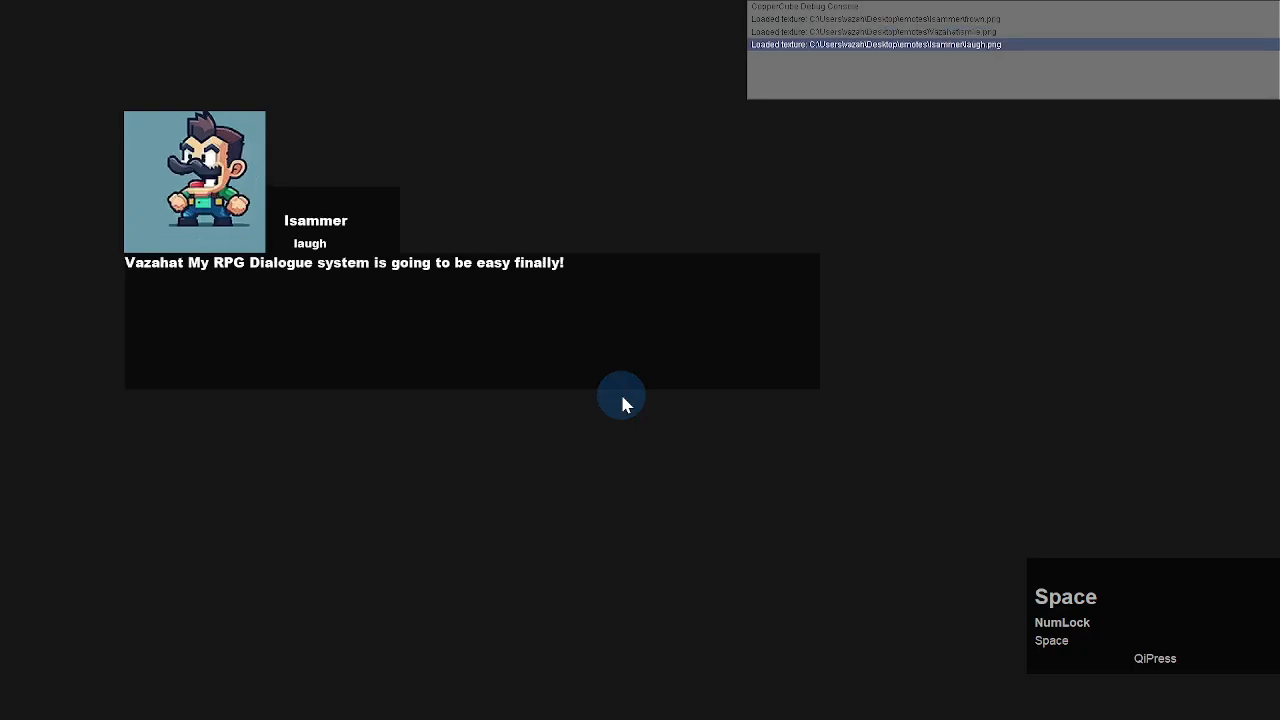
{"action": "key", "text": "space"}
{"action": "key", "text": "space"}
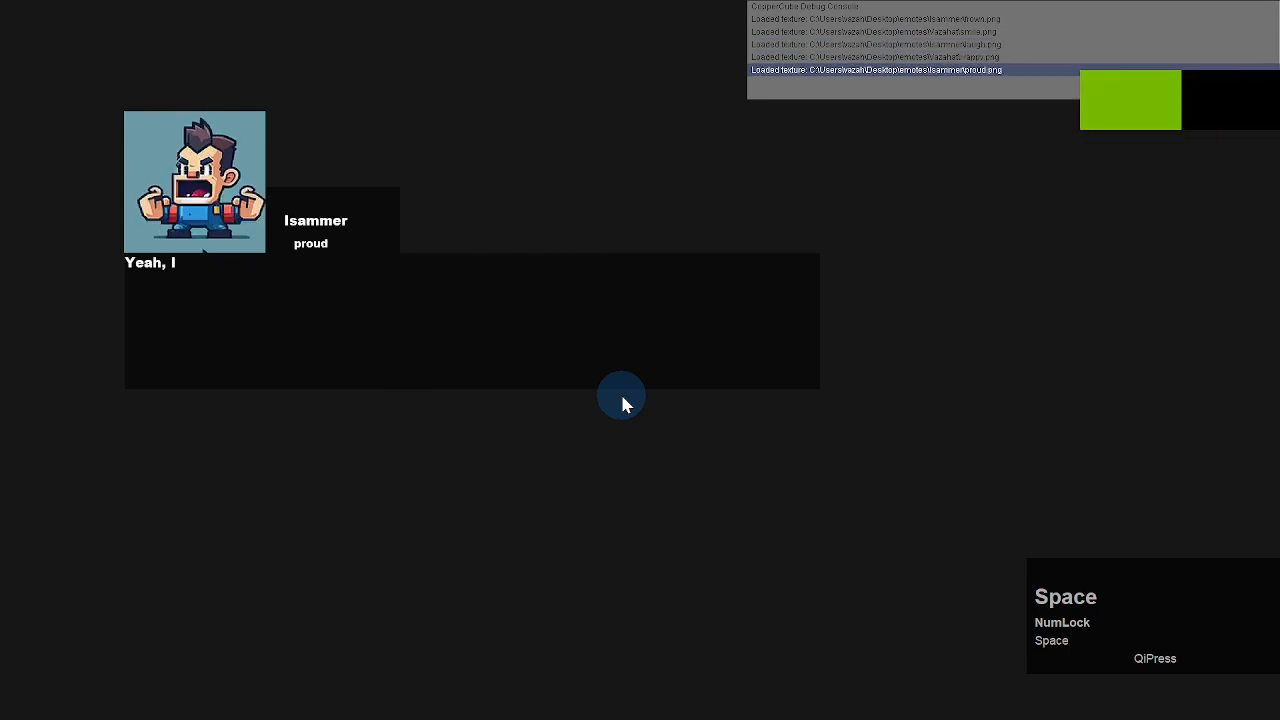
{"action": "key", "text": "space"}
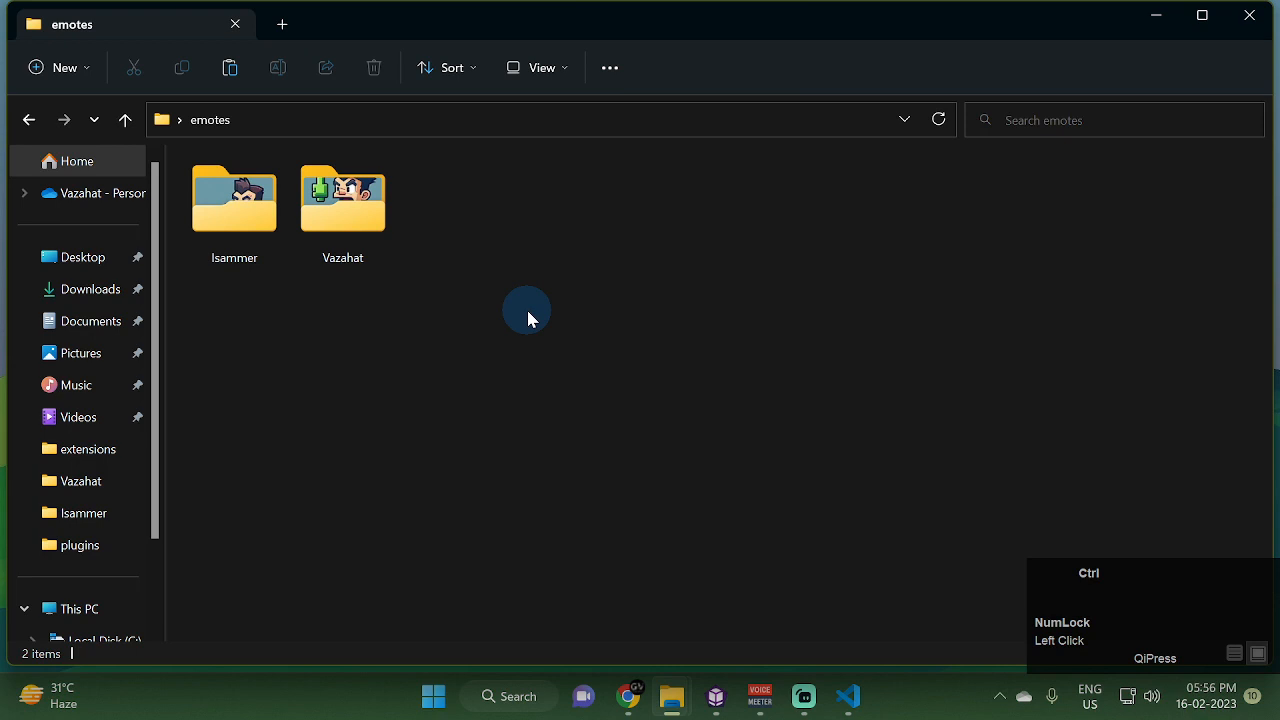
In the emotes folder, create a new folder named after the character added on line 7 of rpg.txt
{"action": "key", "text": "ctrl+shift+n"}
{"action": "left_click", "coordinate": [534, 342]}
{"action": "key", "text": "ctrl+shift+n"}
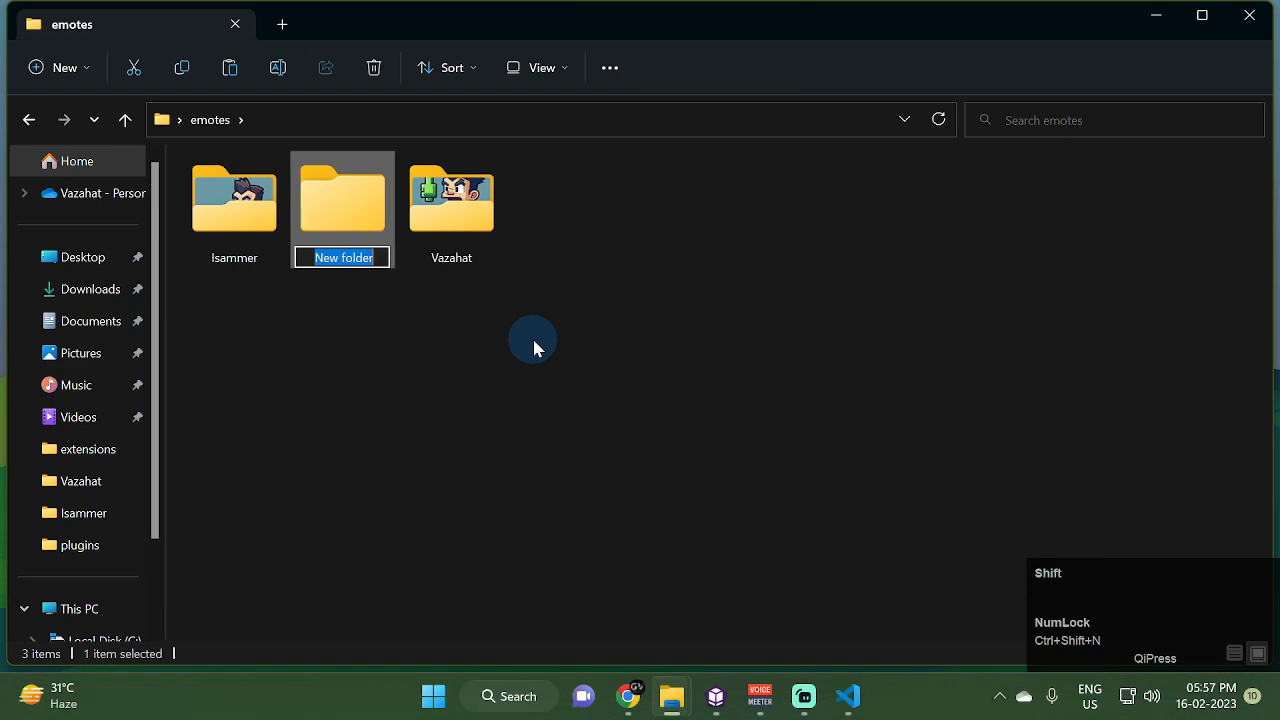
{"action": "type", "text": "Justin"}
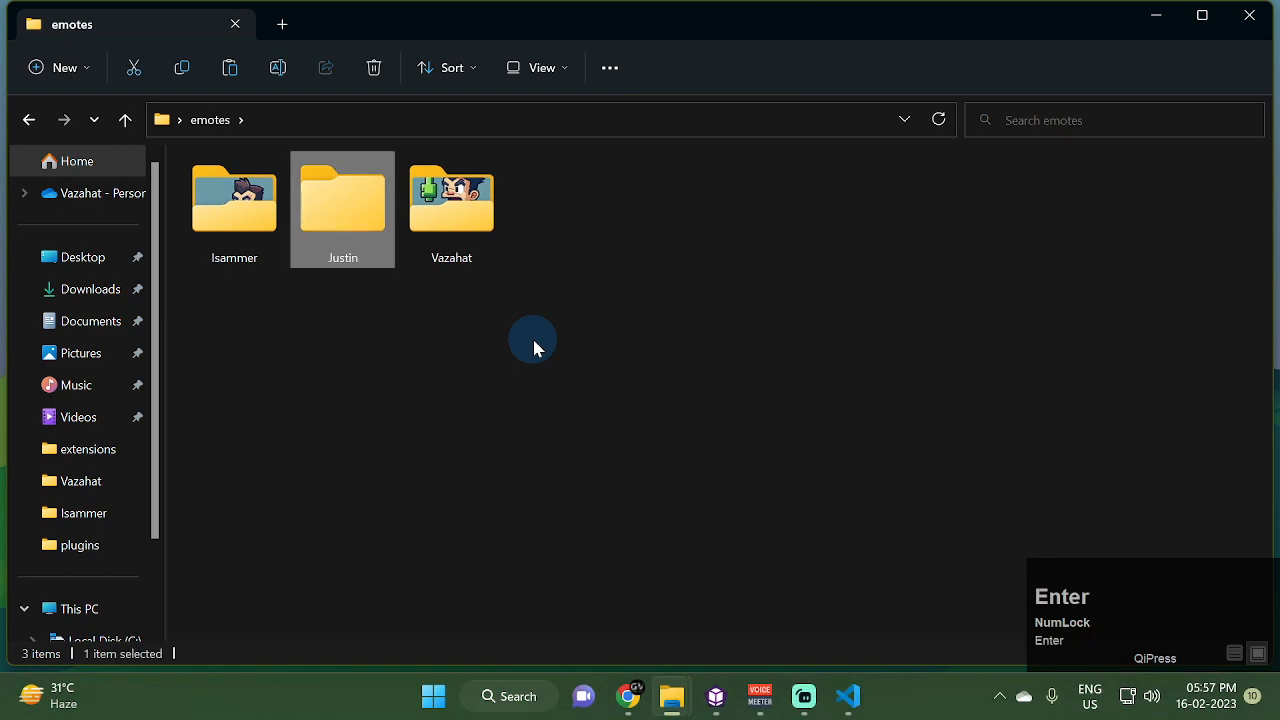
Check the new character's line in rpg.txt, and copy amazed.png from the existing character's emotes folder into the new character's folder
{"action": "left_click", "coordinate": [849, 700]}
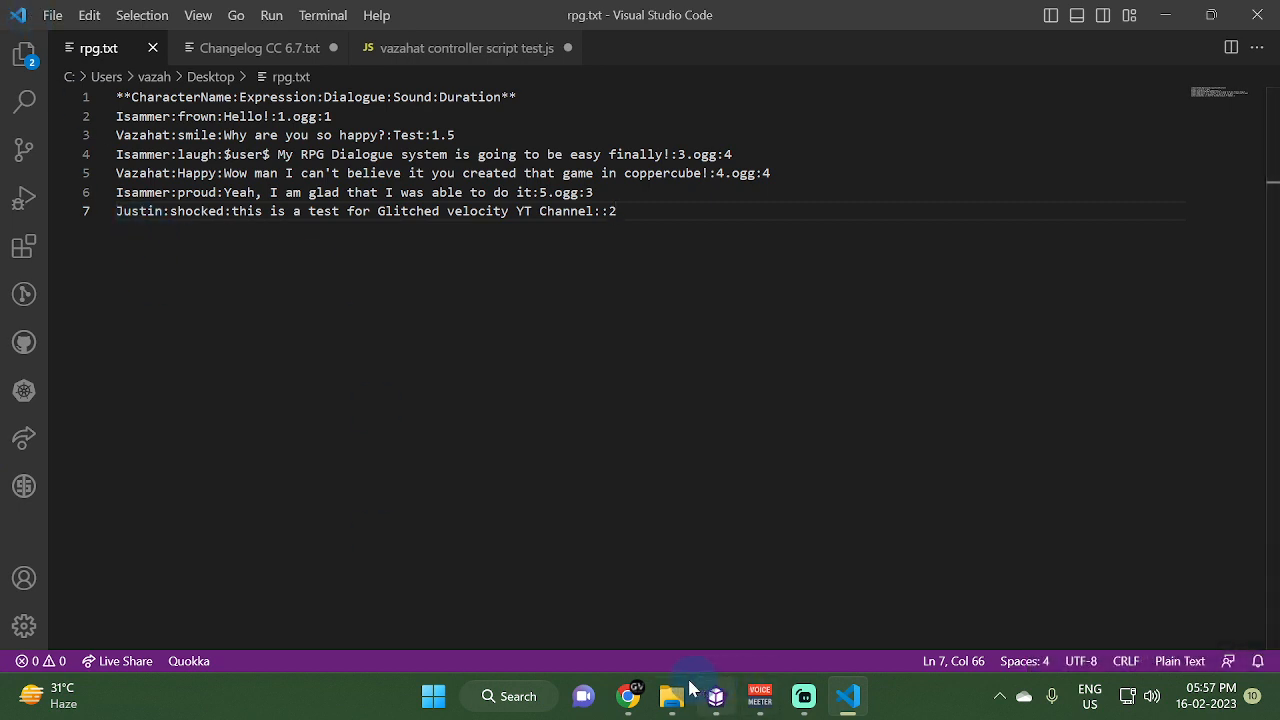
{"action": "mouse_move", "coordinate": [672, 696]}
{"action": "left_click", "coordinate": [1113, 576]}
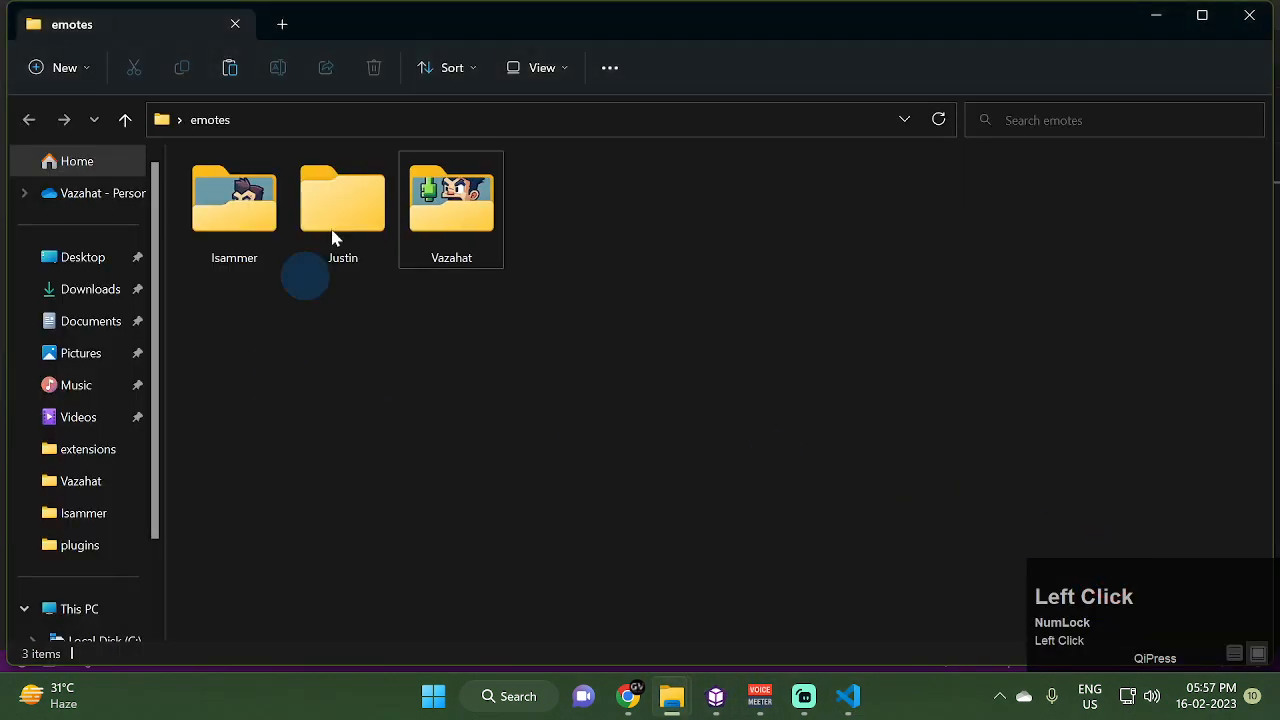
{"action": "double_click", "coordinate": [488, 229]}
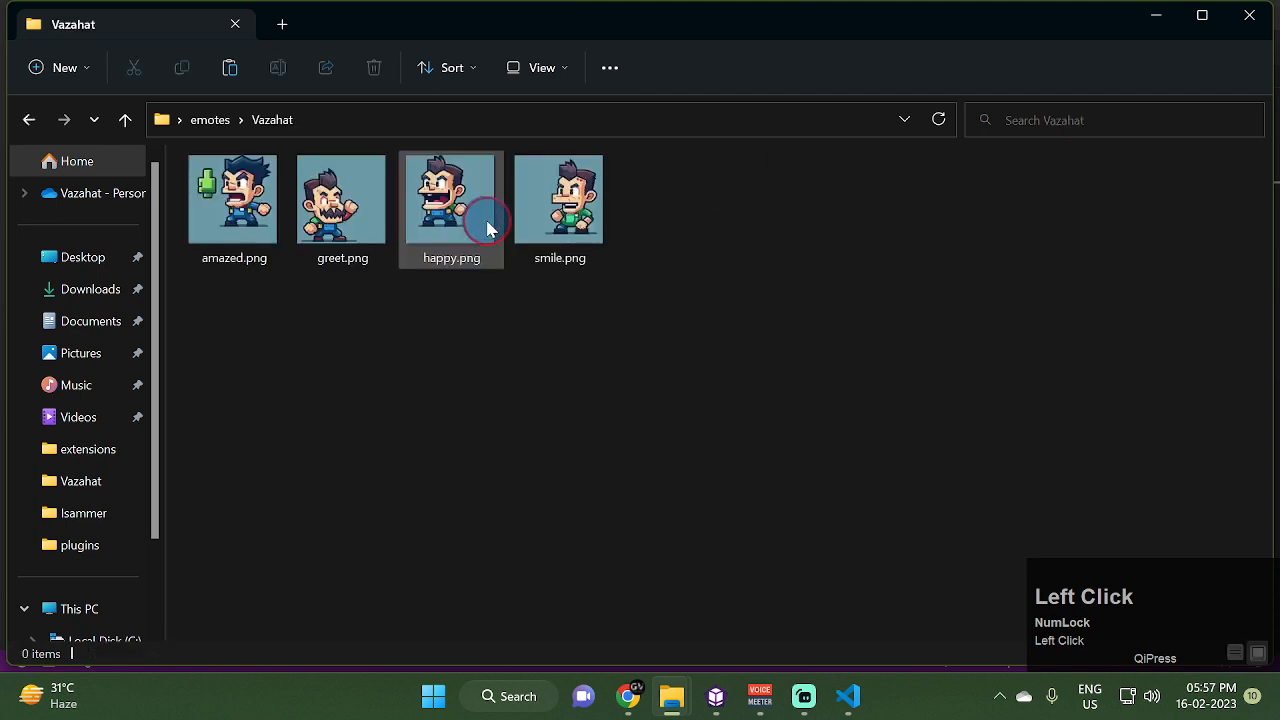
{"action": "left_click", "coordinate": [205, 215]}
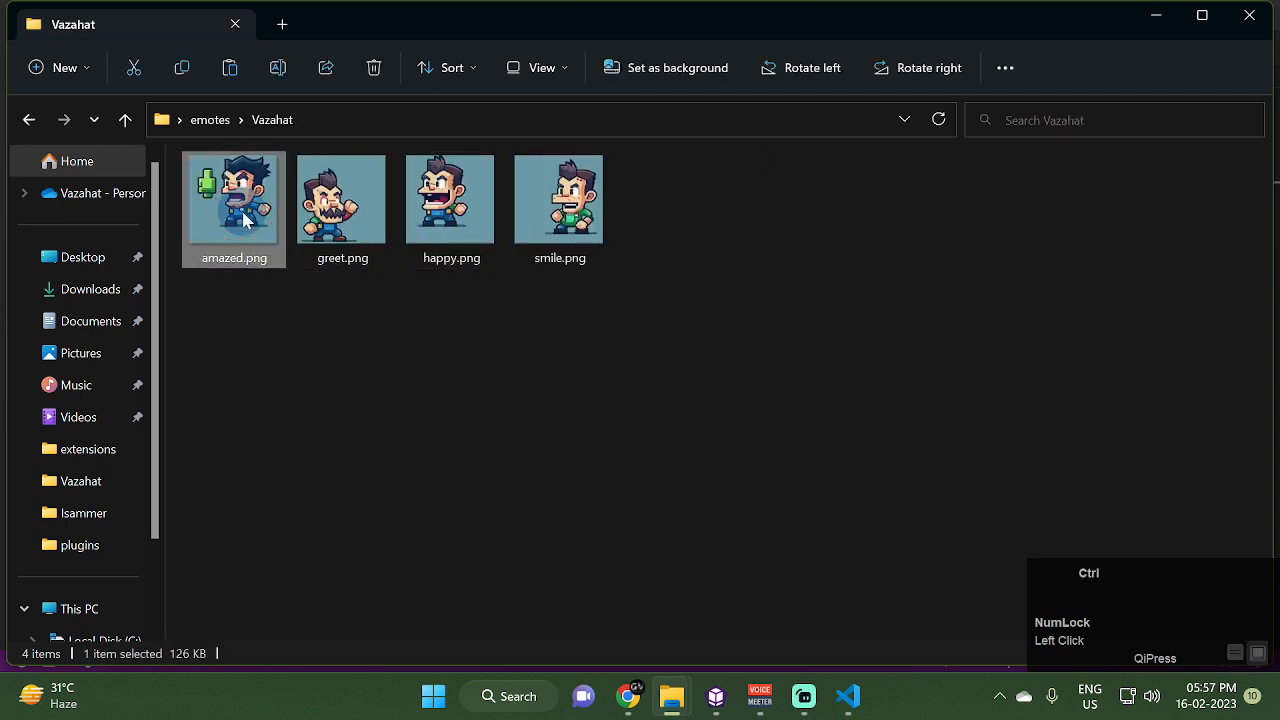
{"action": "key", "text": "alt+Left"}
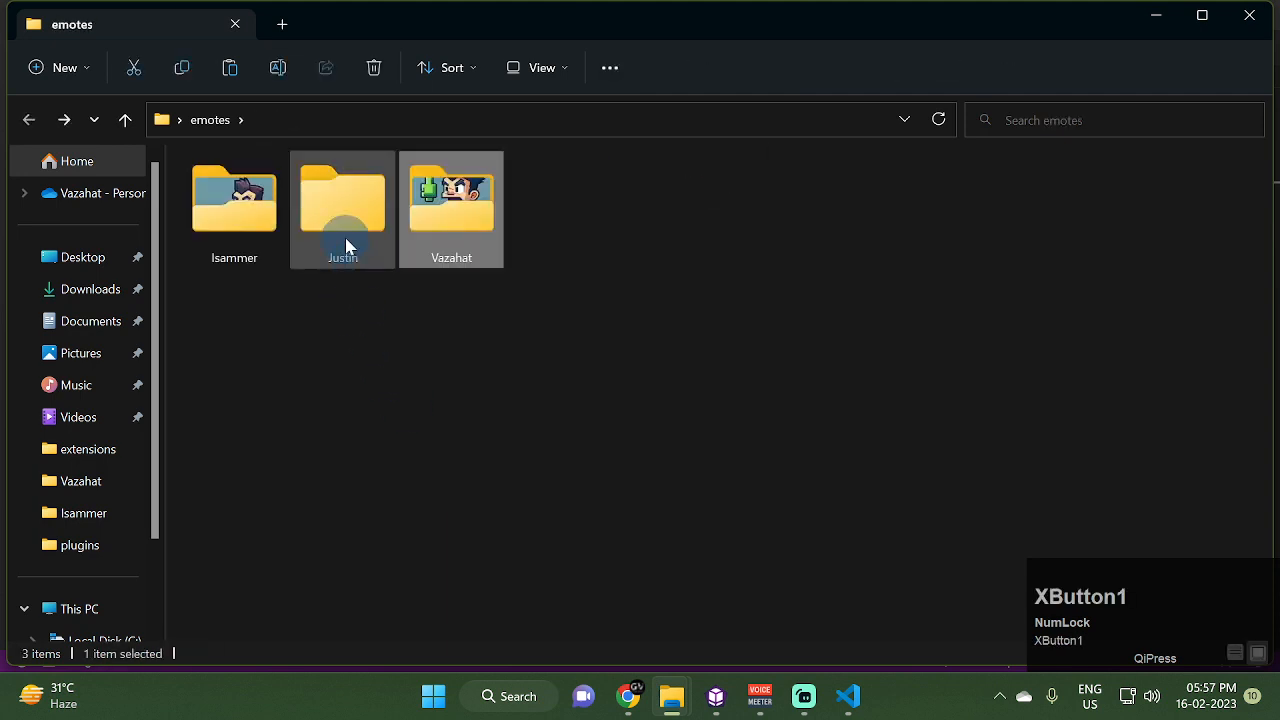
{"action": "left_click", "coordinate": [340, 233]}
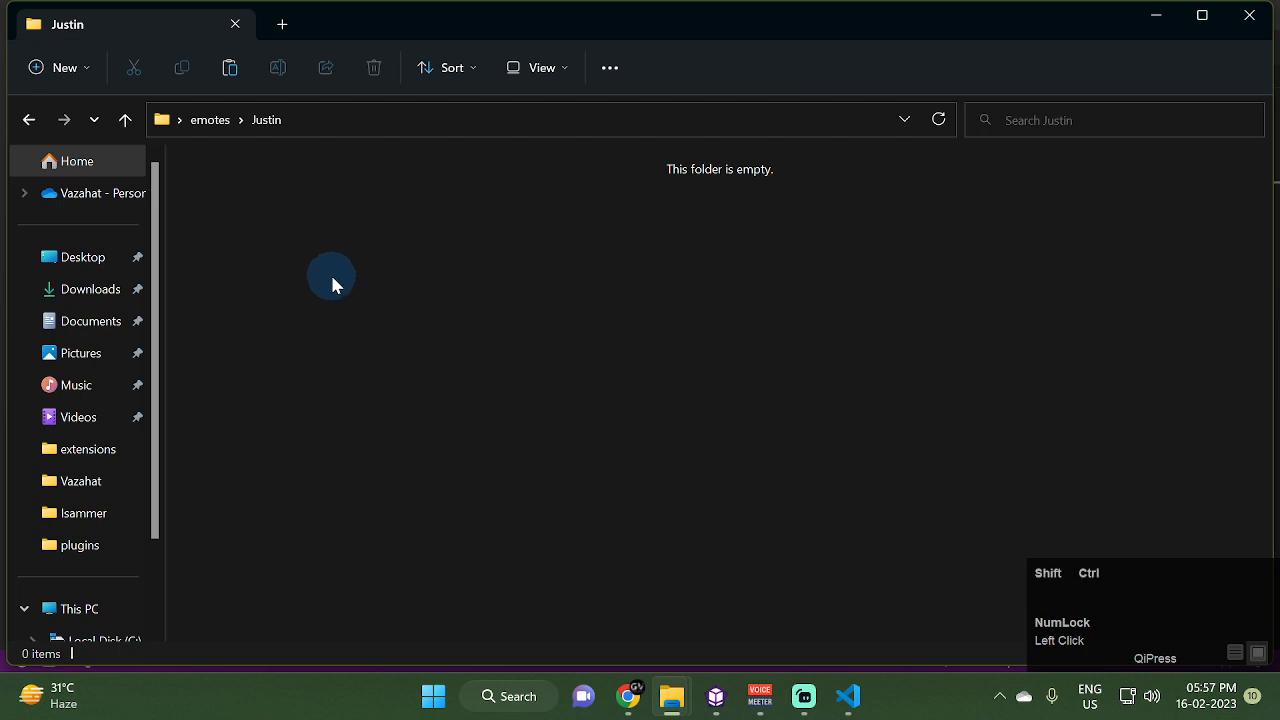
{"action": "key", "text": "ctrl+v"}
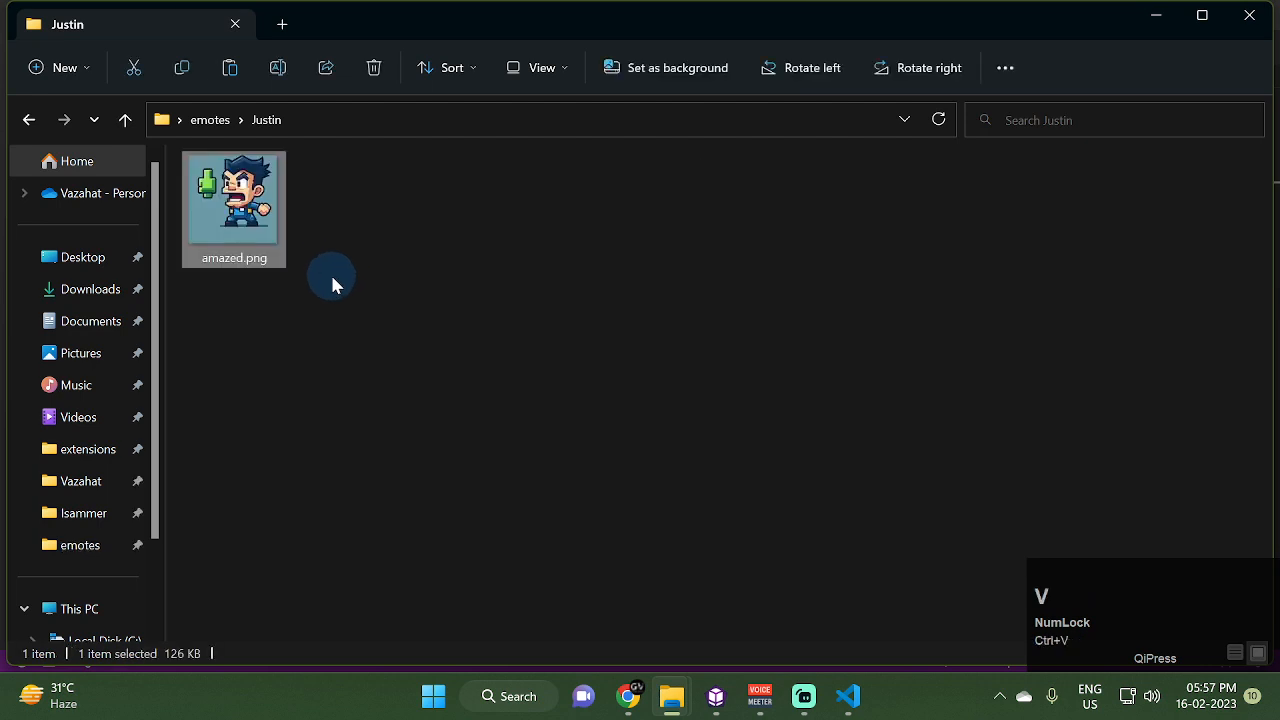
Rename the copied image in the new character's folder as shocked.png
{"action": "key", "text": "F2"}
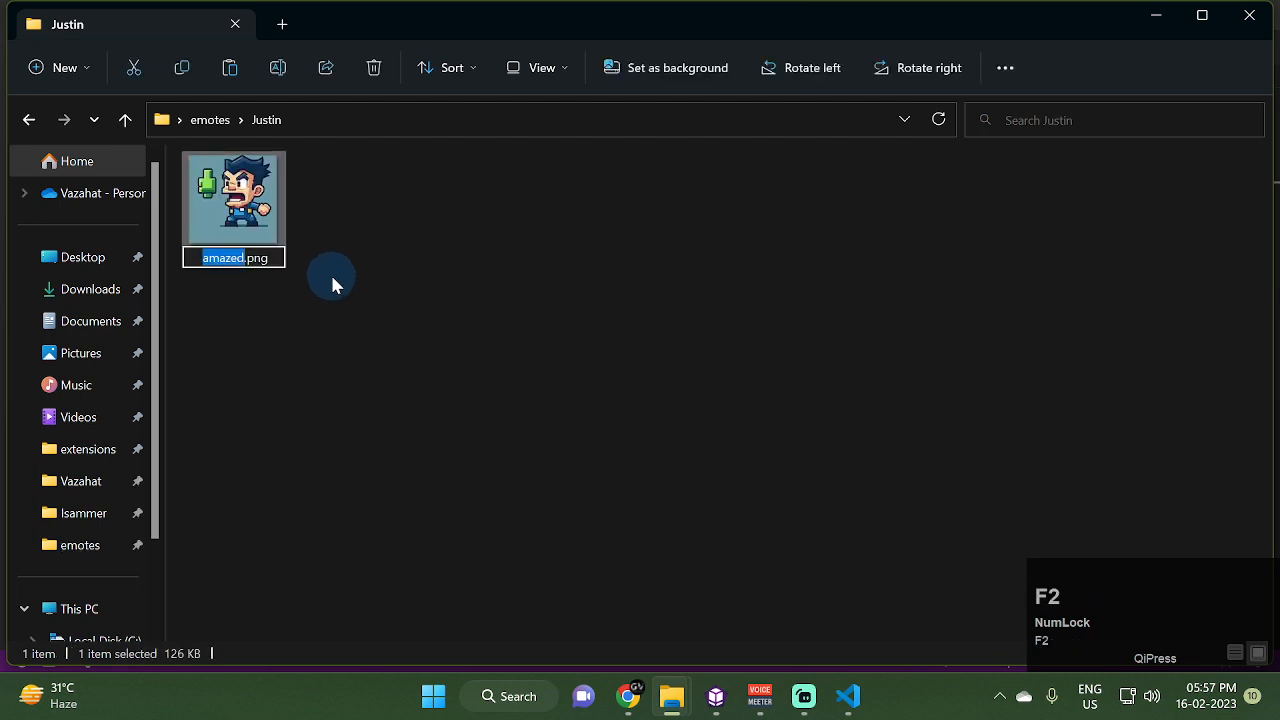
{"action": "type", "text": "shoe"}
{"action": "key", "text": "BackSpace"}
{"action": "type", "text": "ck"}
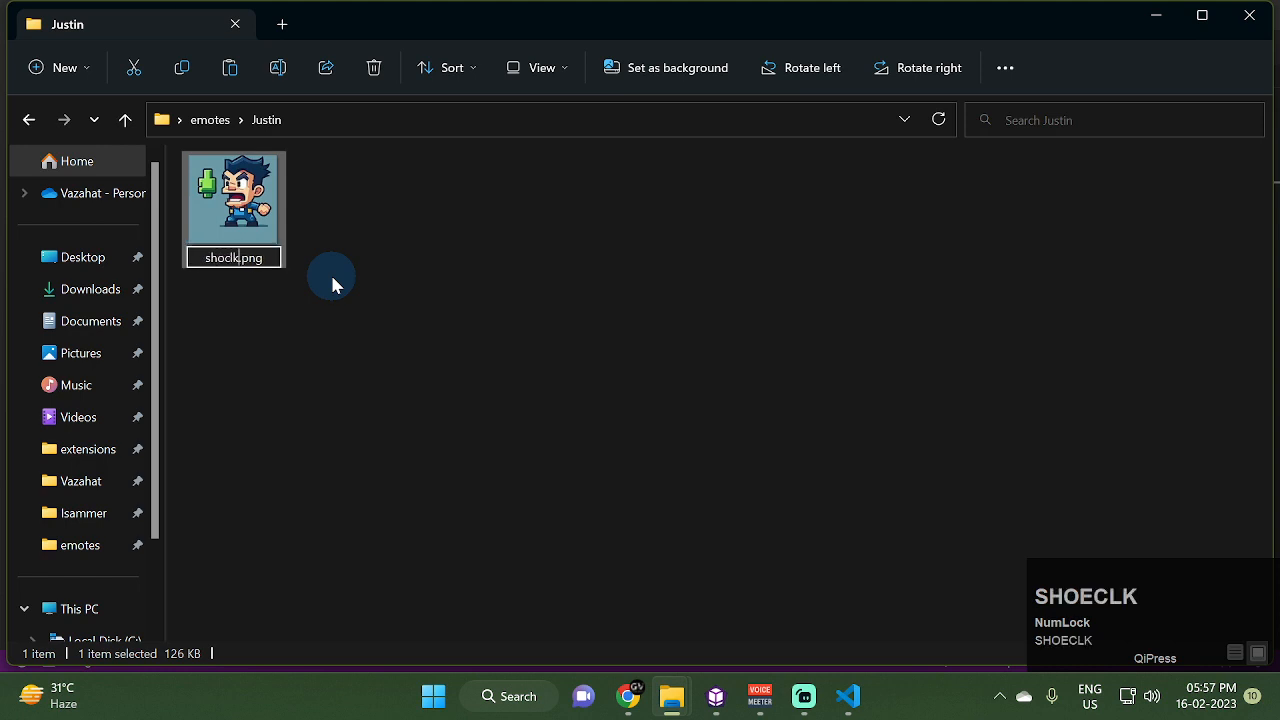
{"action": "key", "text": "BackSpace"}
{"action": "type", "text": "ked"}
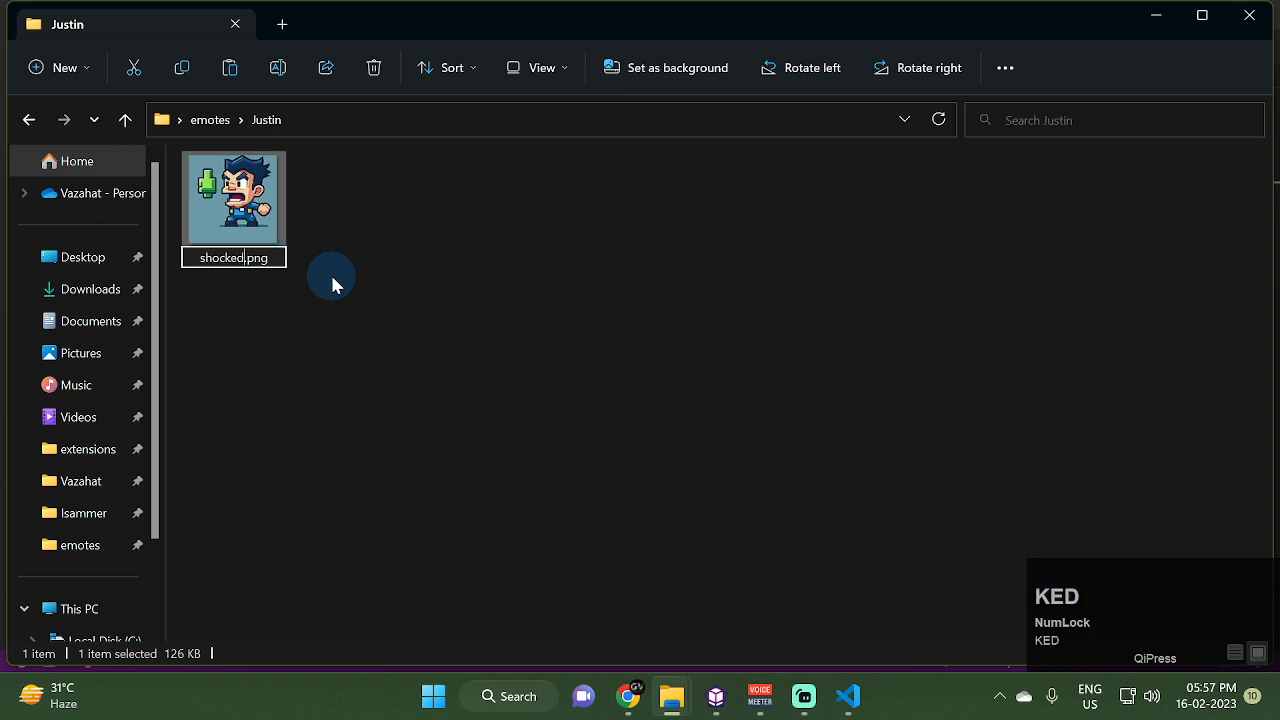
{"action": "key", "text": "Return"}
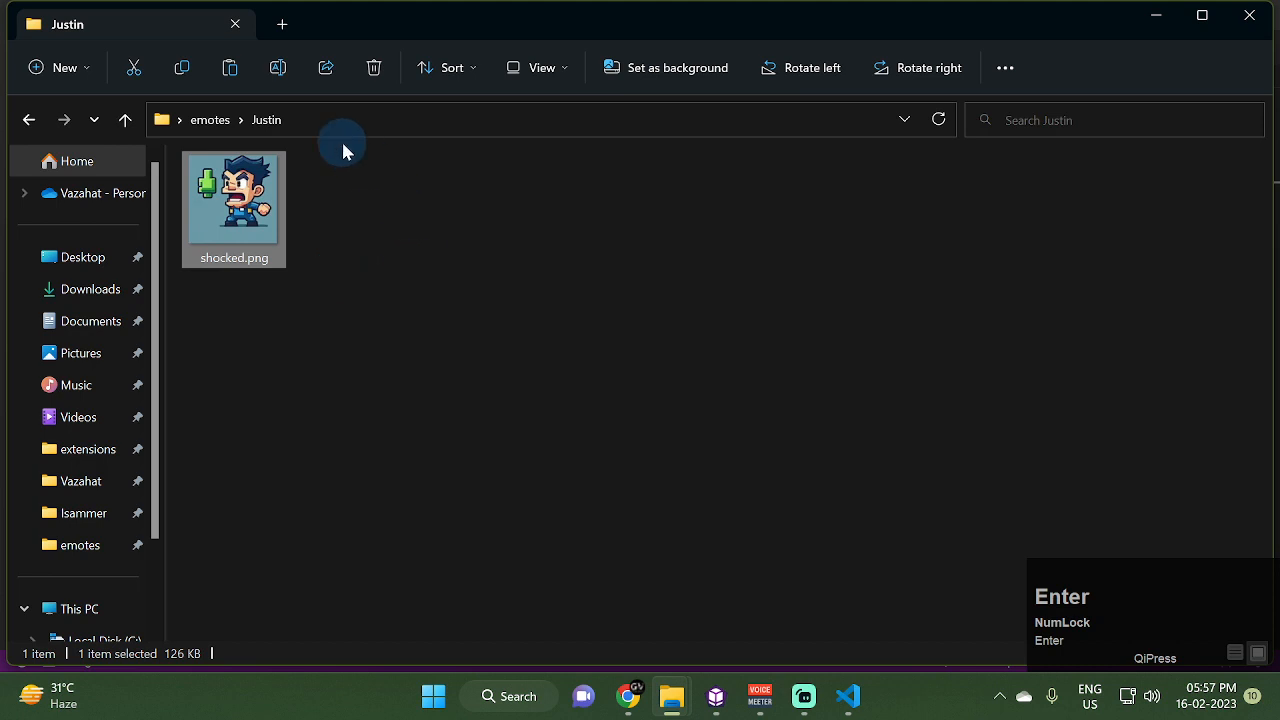
Compare line 7 of rpg.txt with the new character's folder and its shocked.png, and return to the desktop
{"action": "left_click", "coordinate": [848, 696]}
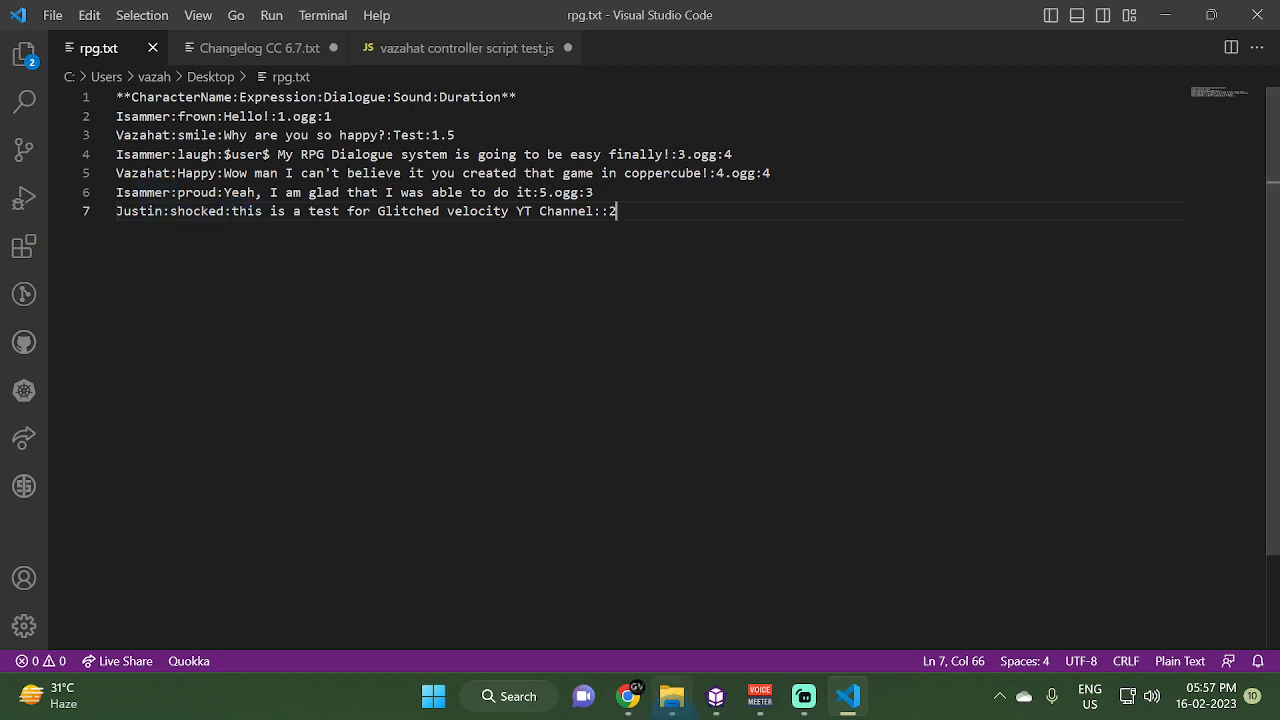
{"action": "mouse_move", "coordinate": [683, 707]}
{"action": "left_click", "coordinate": [896, 595]}
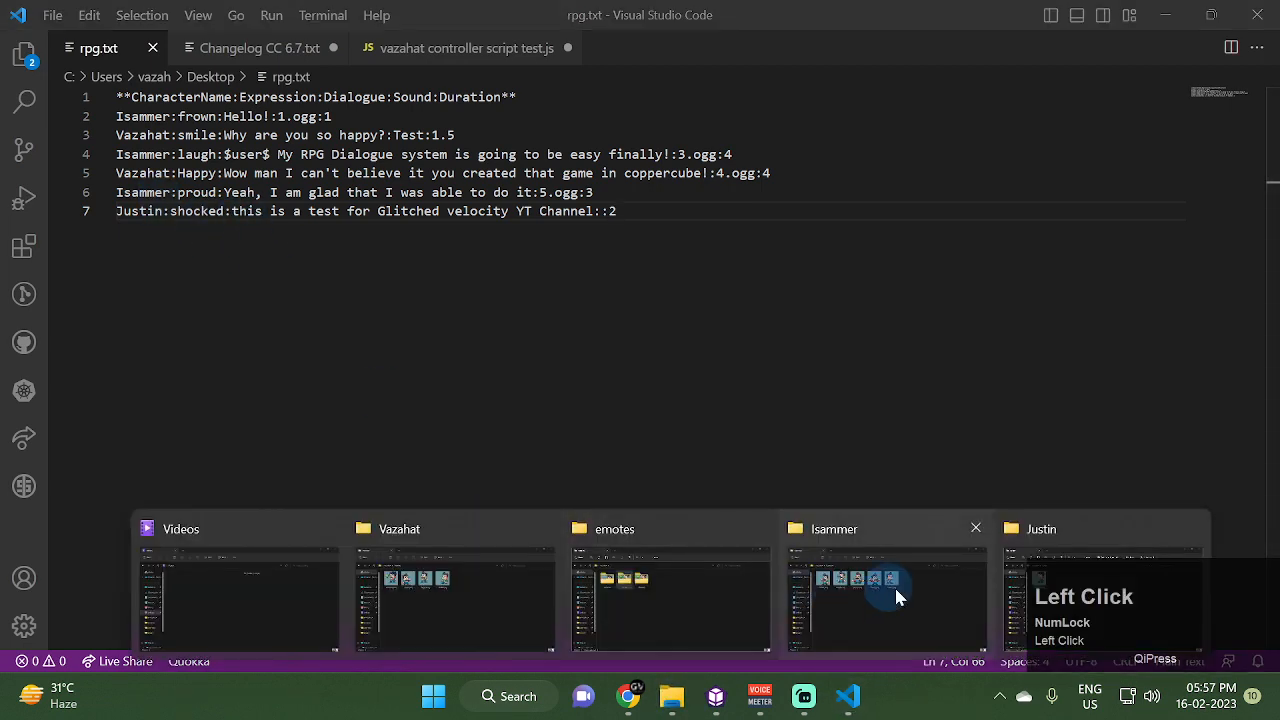
{"action": "left_click", "coordinate": [1040, 555]}
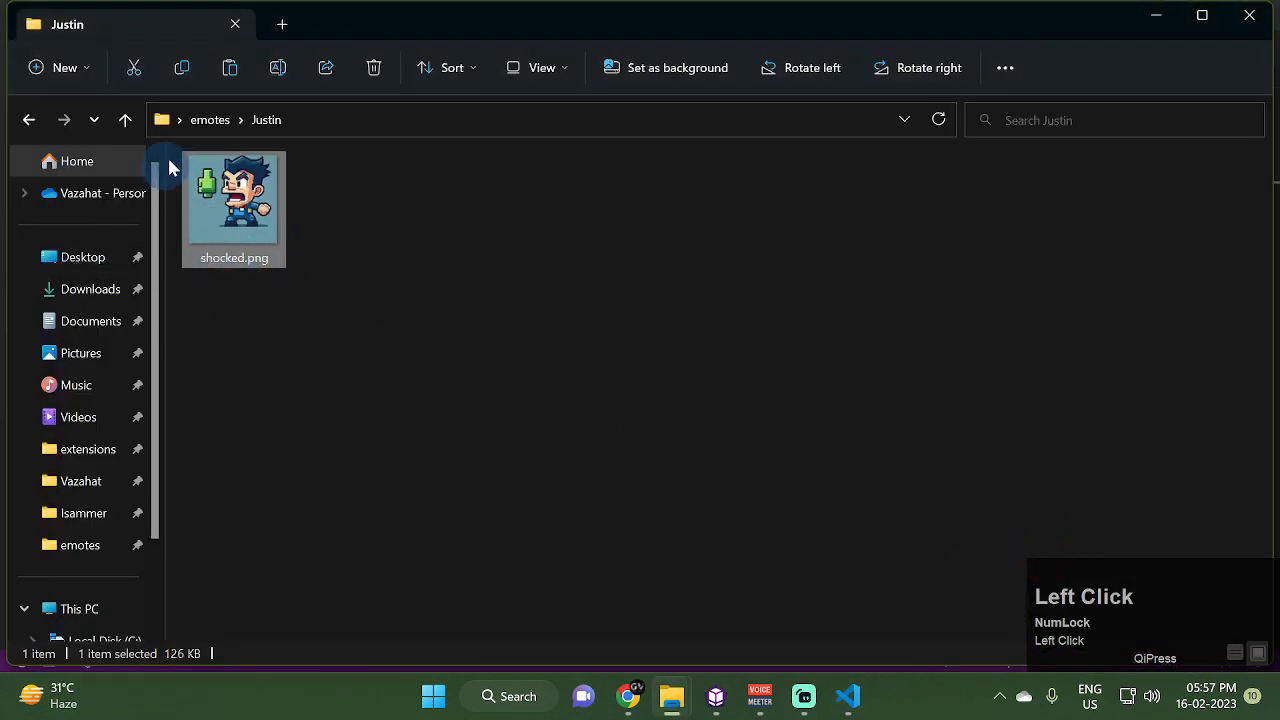
{"action": "left_click", "coordinate": [212, 120]}
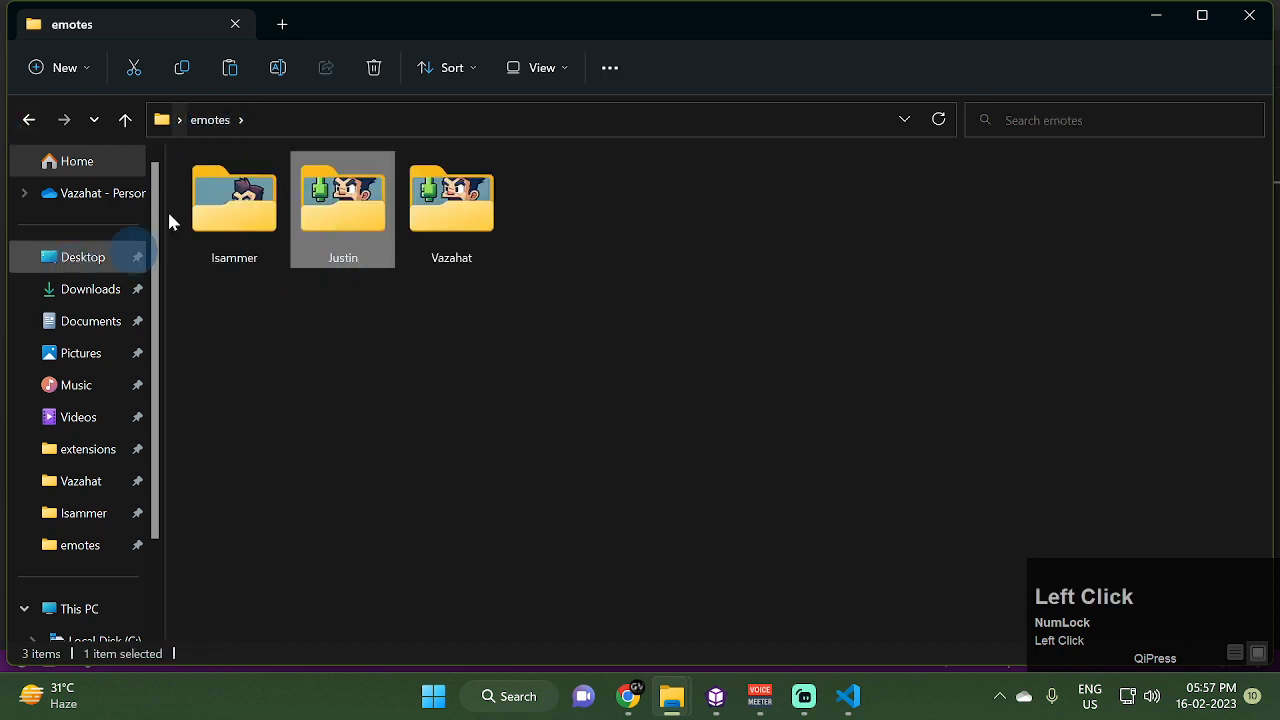
{"action": "left_click", "coordinate": [1277, 710]}
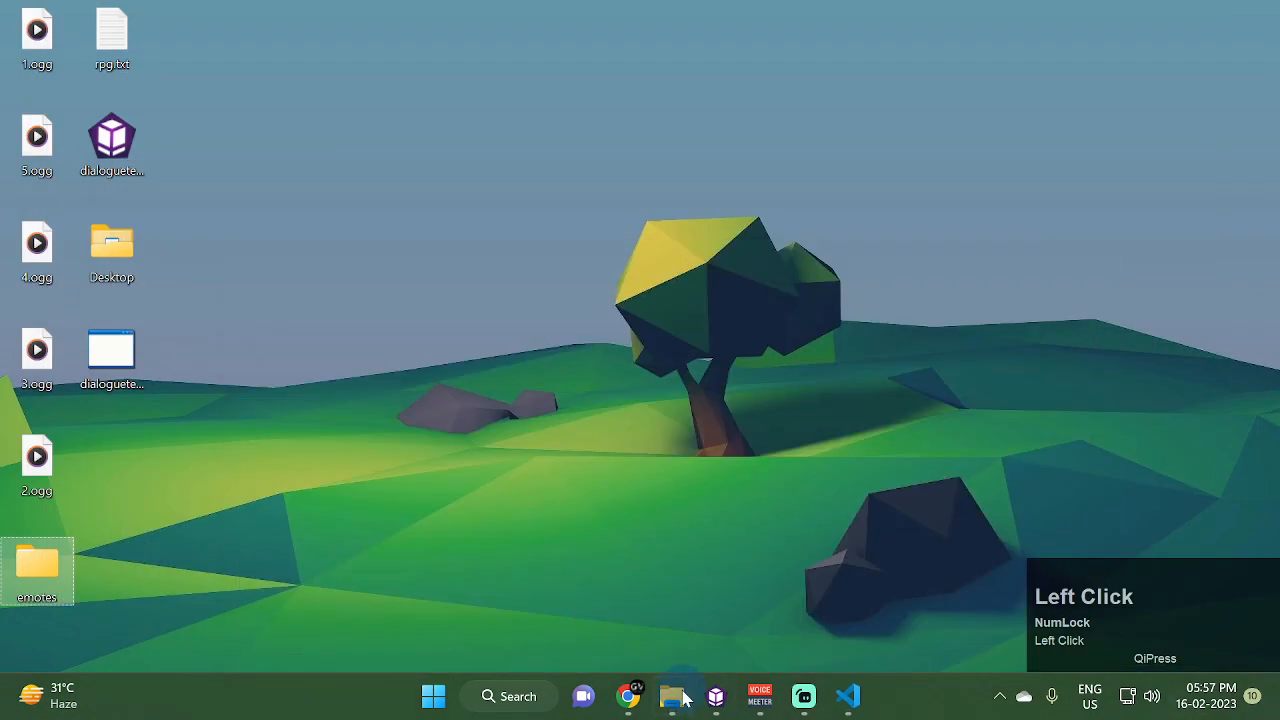
Switch to CopperCube and rerun the game to test the new character's line with the shocked avatar image
{"action": "left_click", "coordinate": [716, 697]}
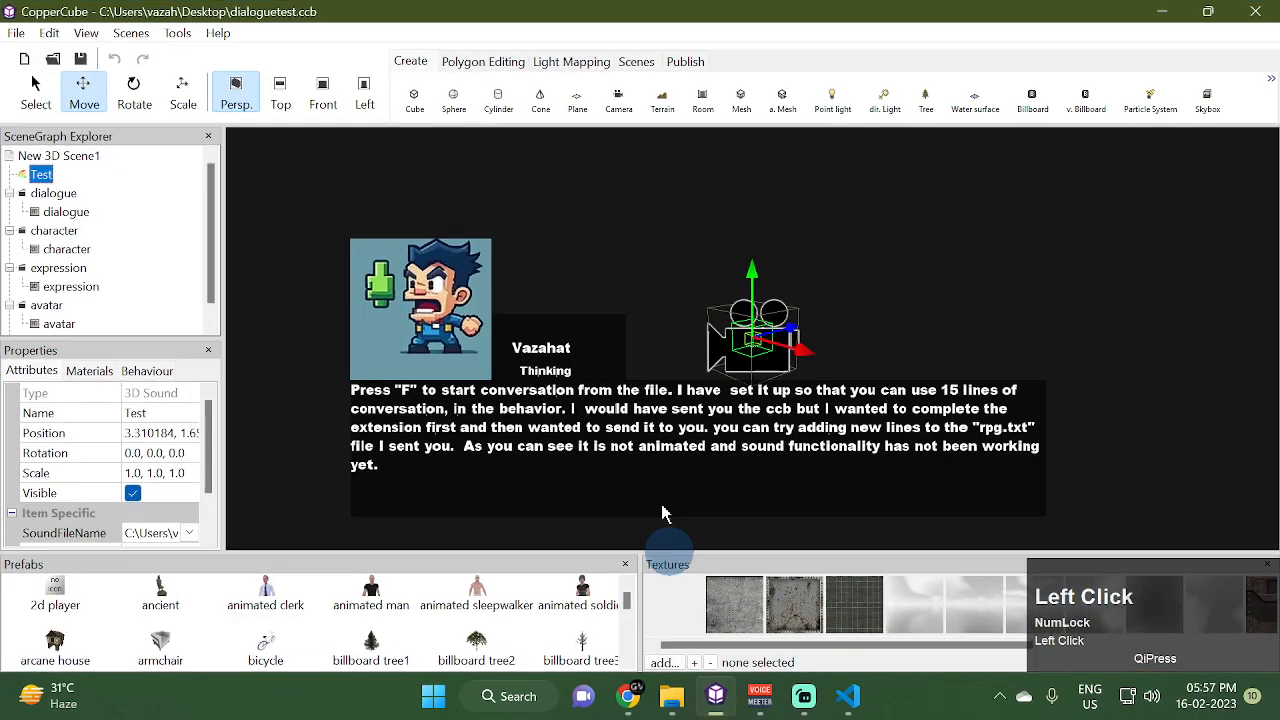
{"action": "key", "text": "ctrl+F10"}
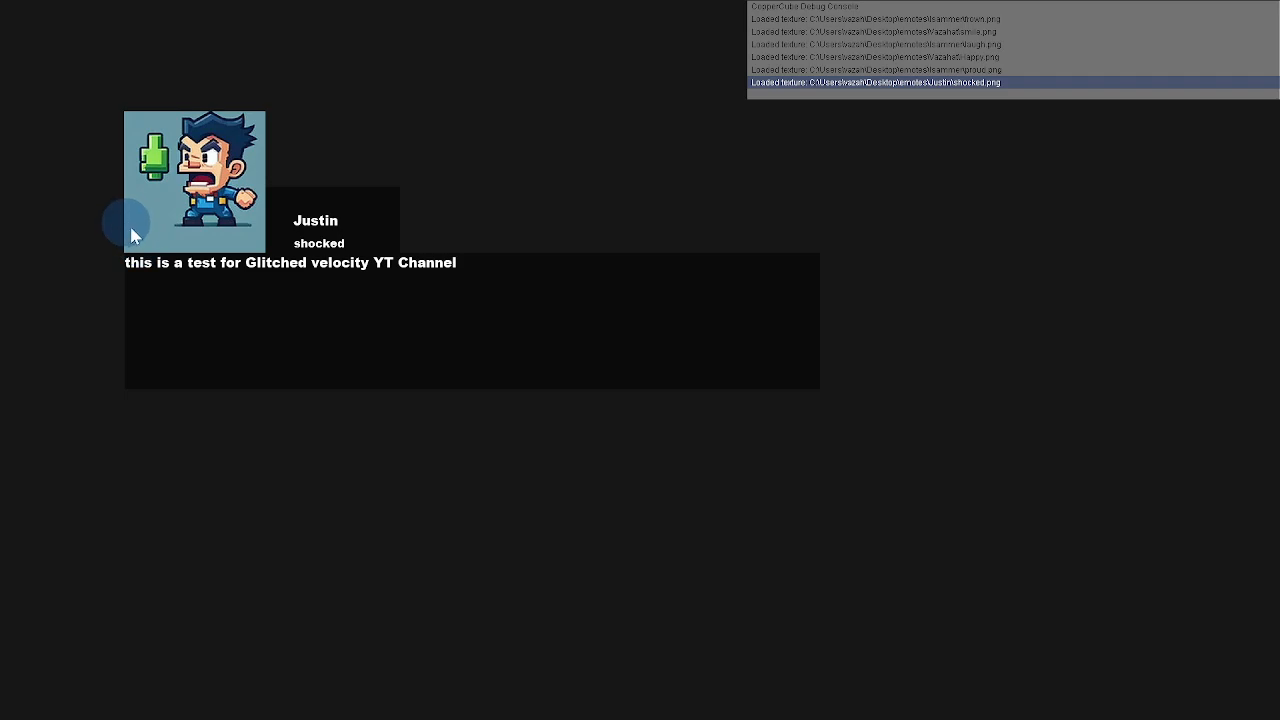
{"action": "left_click", "coordinate": [196, 310]}
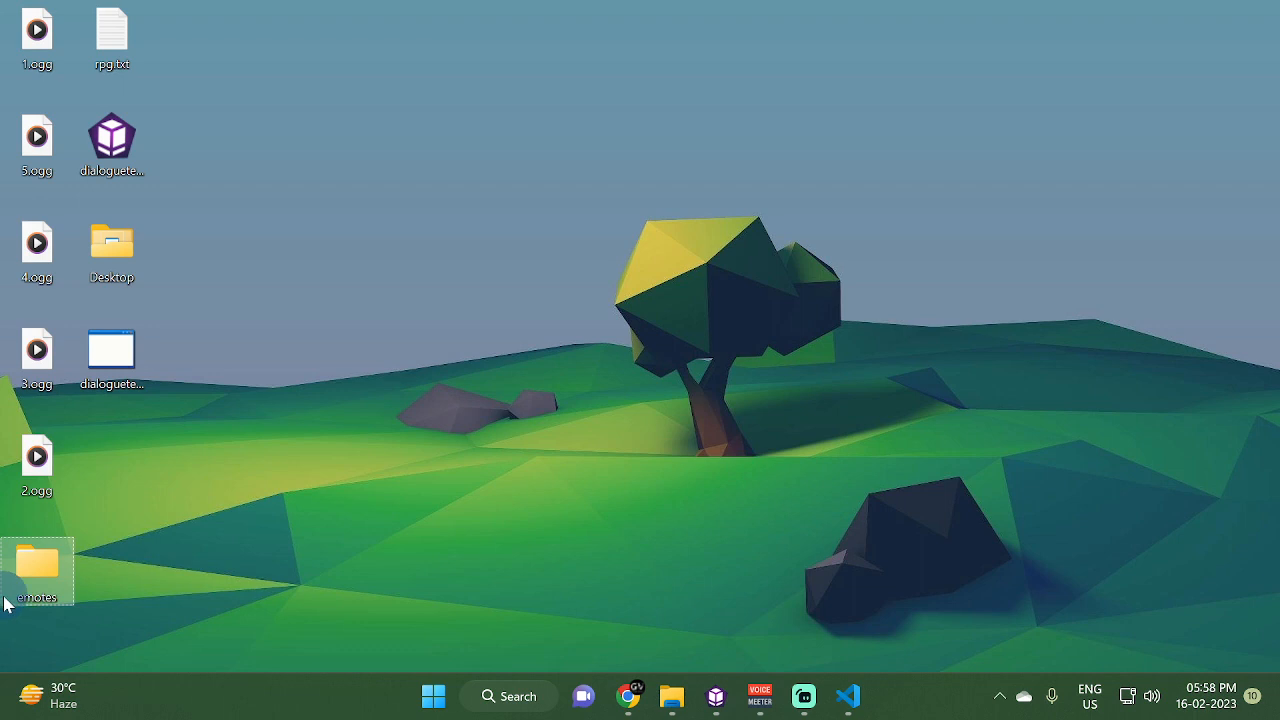
Examine the character folders inside the desktop's emotes folder, and open the one whose expression images include Frown.png
{"action": "mouse_move", "coordinate": [57, 565]}
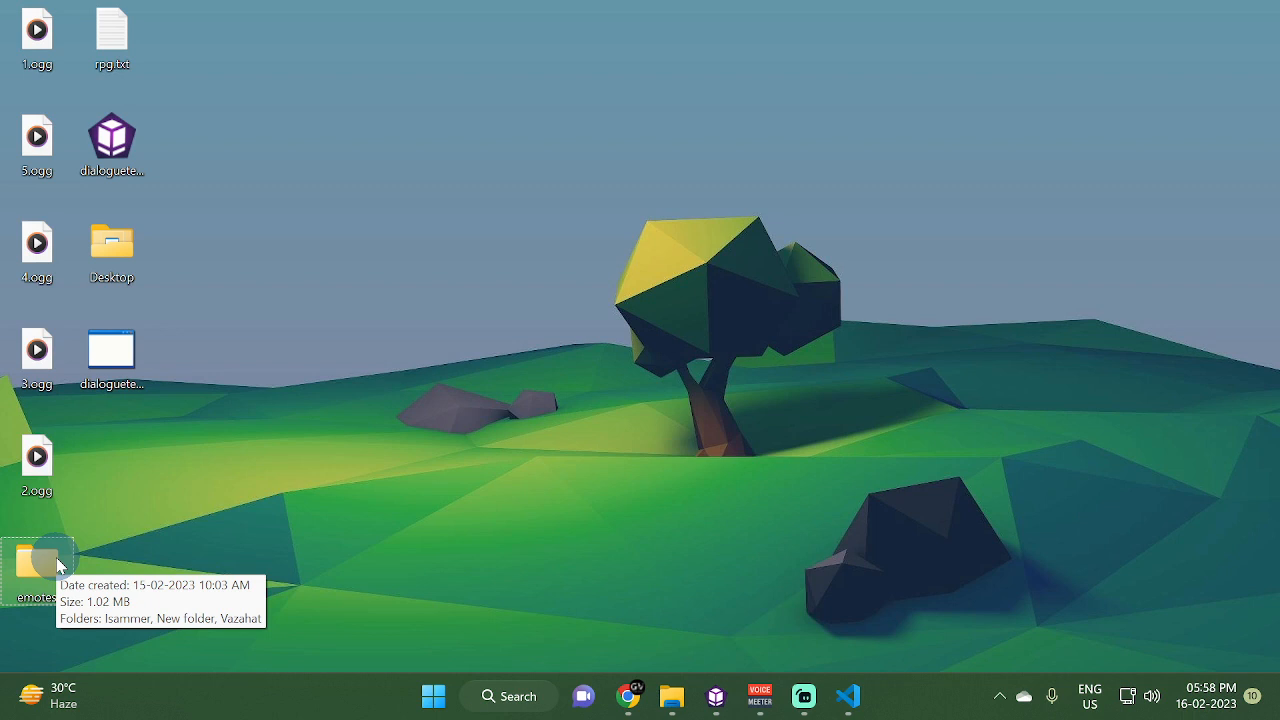
{"action": "left_click", "coordinate": [57, 565]}
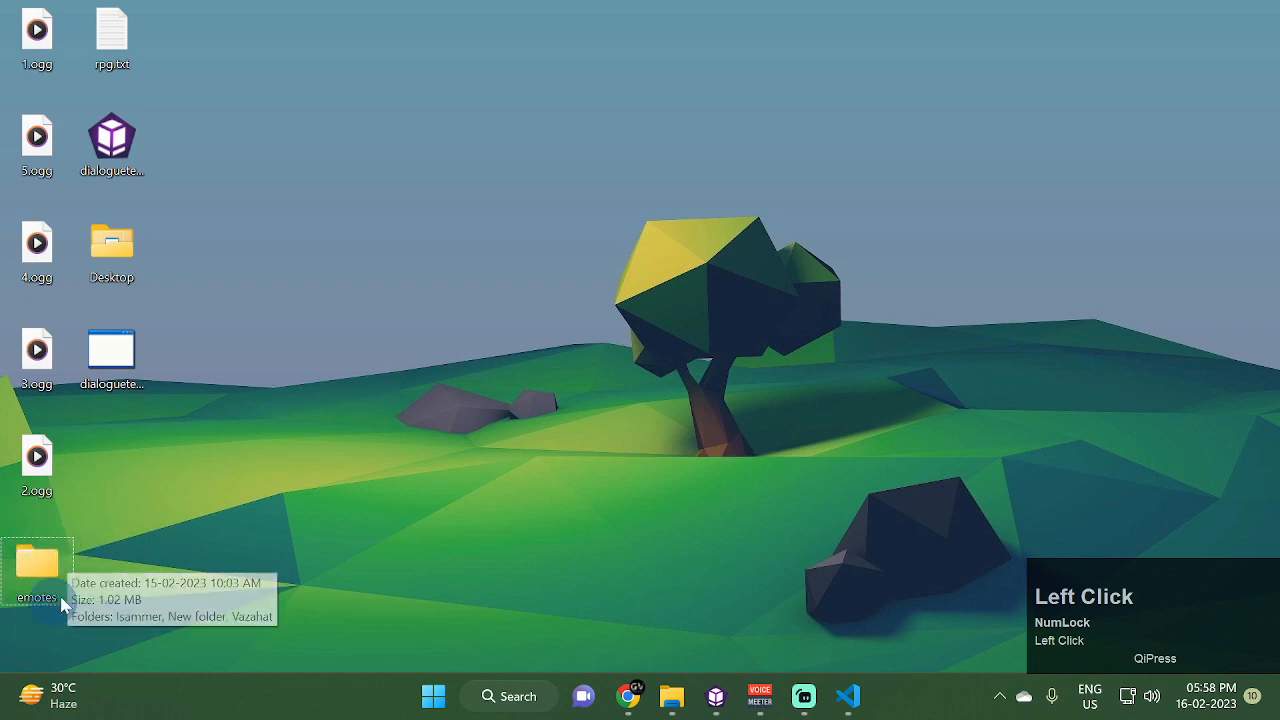
{"action": "left_click", "coordinate": [60, 570]}
{"action": "double_click", "coordinate": [44, 587]}
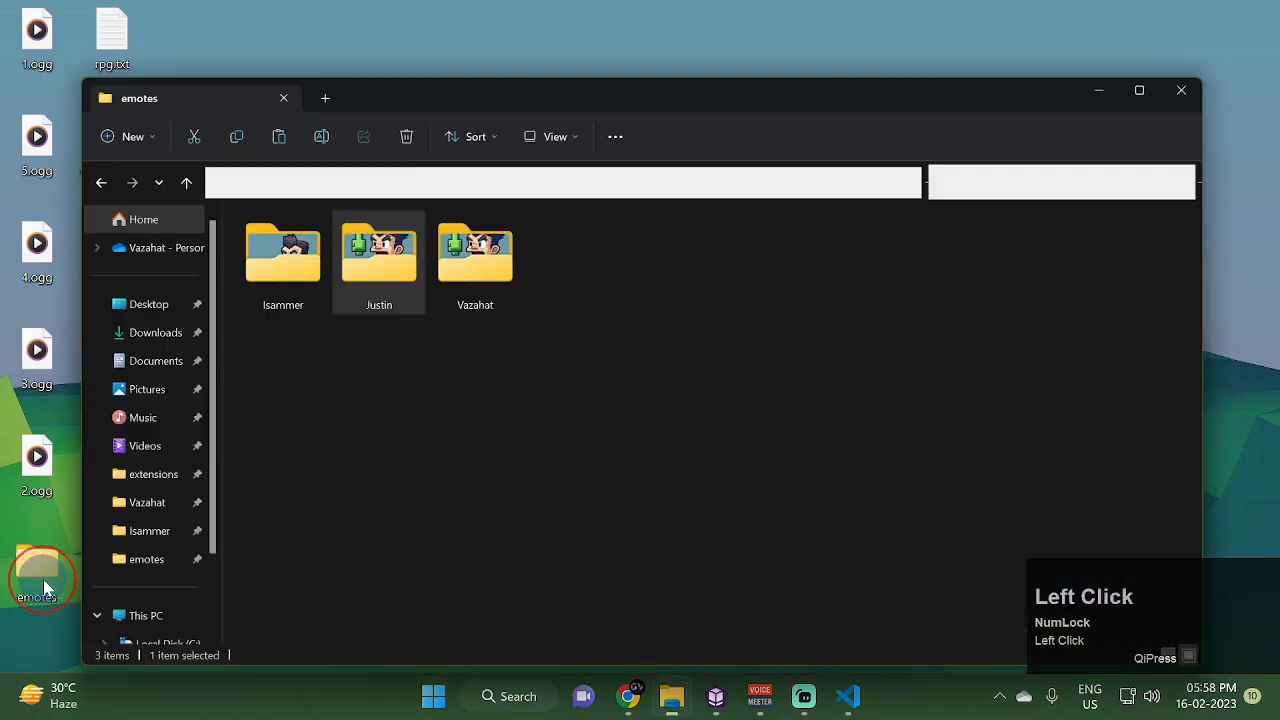
{"action": "left_click", "coordinate": [304, 244]}
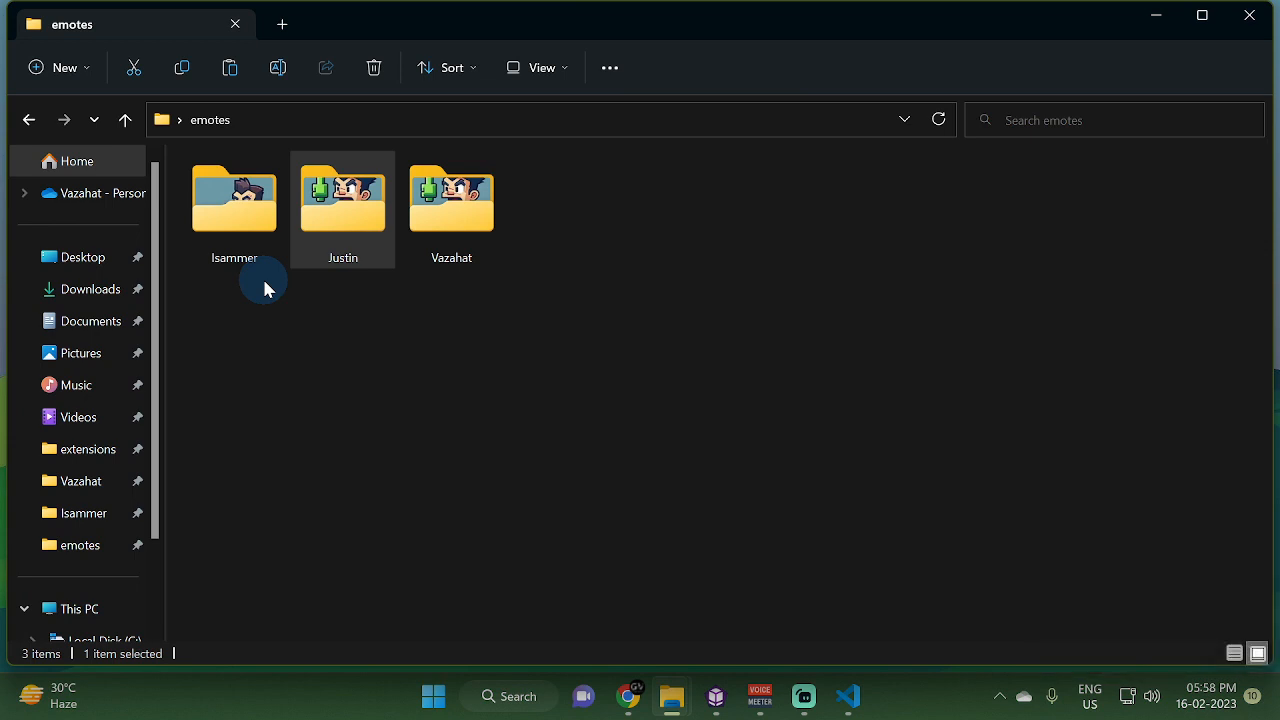
{"action": "left_click", "coordinate": [1277, 717]}
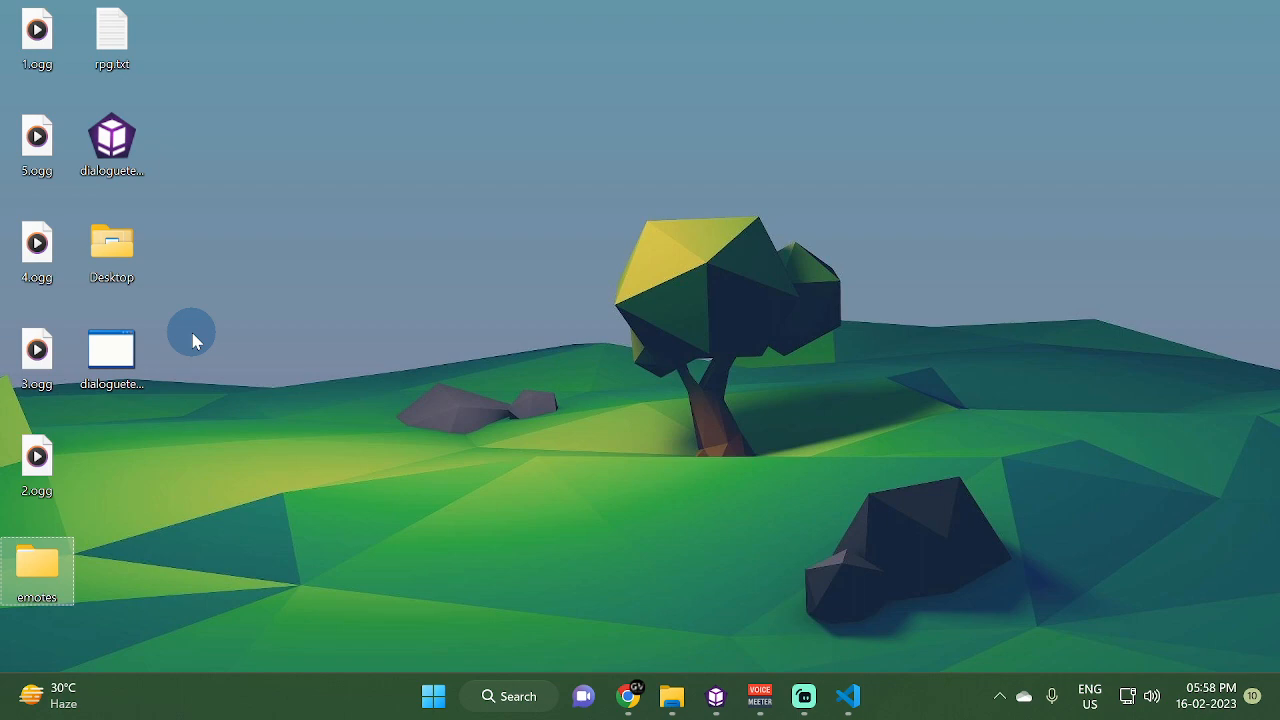
{"action": "double_click", "coordinate": [33, 576]}
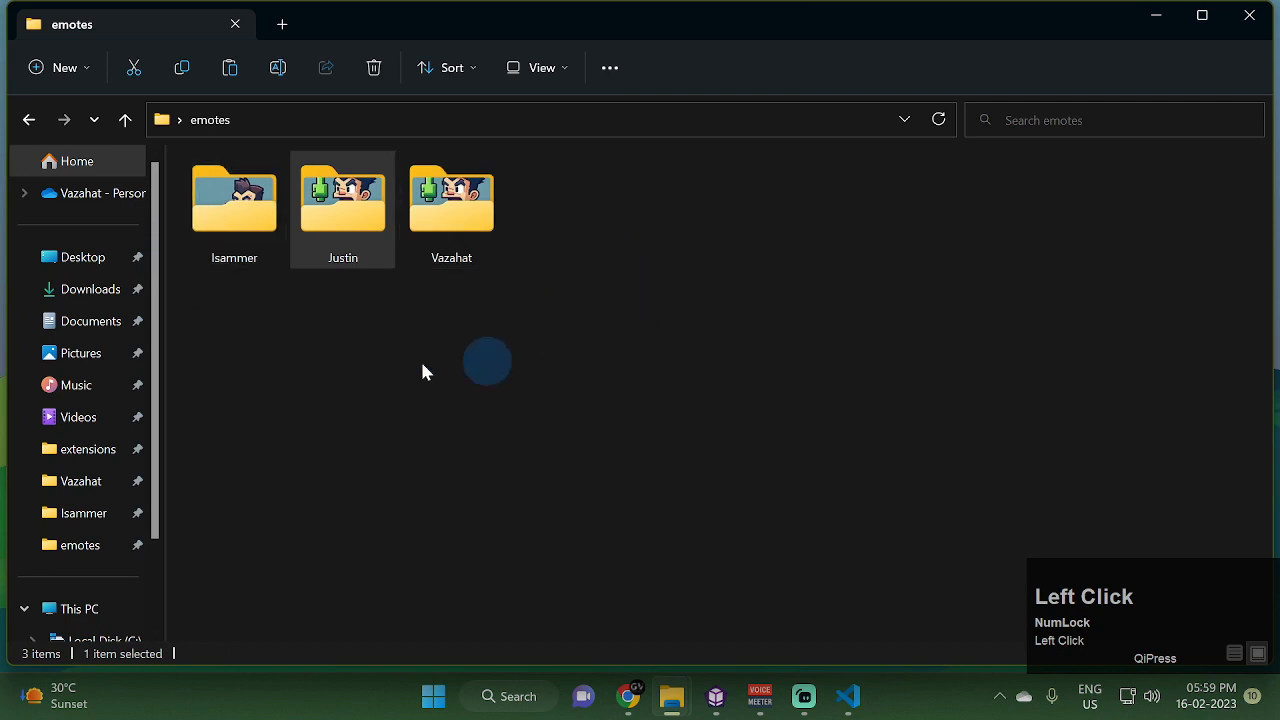
{"action": "double_click", "coordinate": [238, 262]}
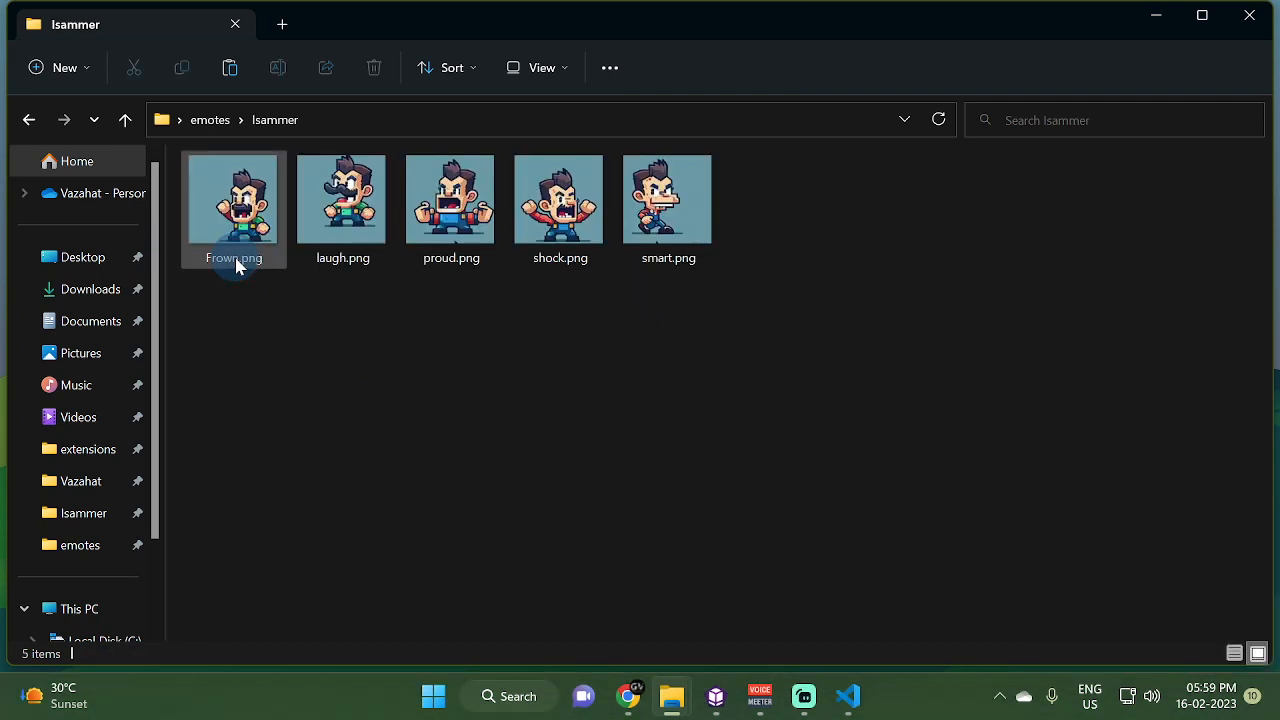
Switch to CopperCube and view the file picker for adding a texture, closing it without choosing a file
{"action": "left_click", "coordinate": [716, 696]}
{"action": "left_click", "coordinate": [664, 663]}
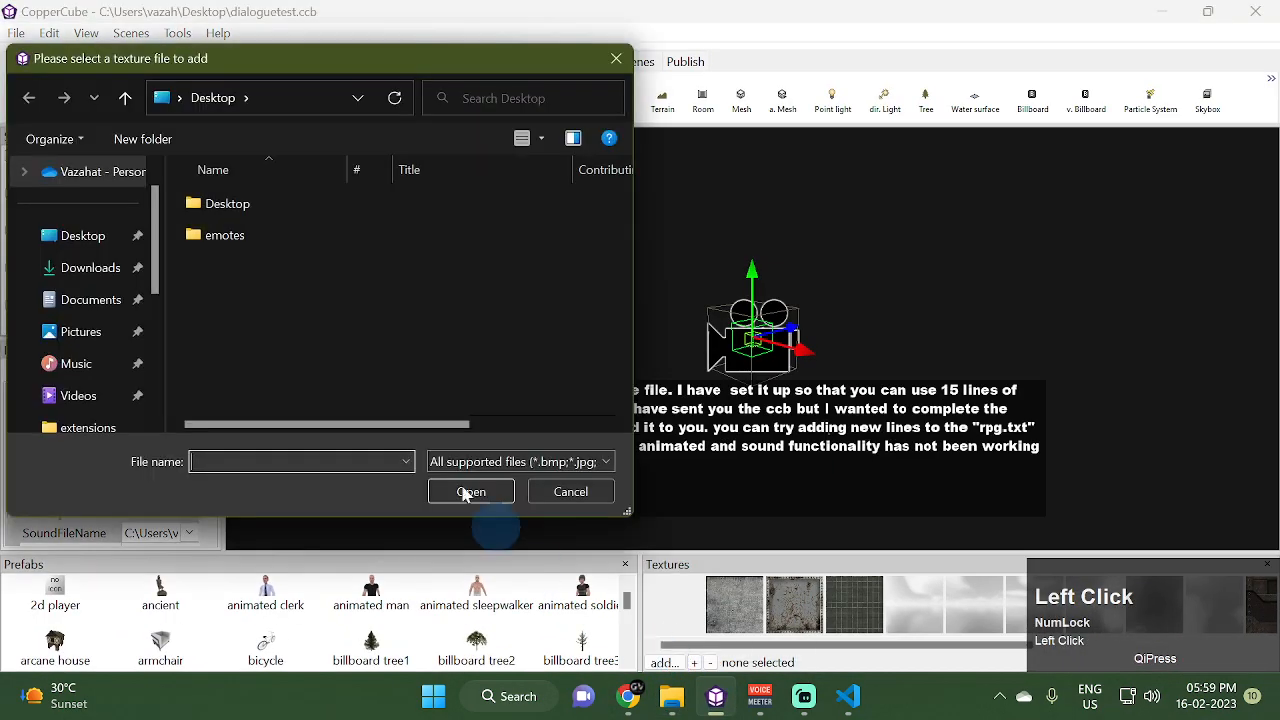
{"action": "left_click", "coordinate": [616, 58]}
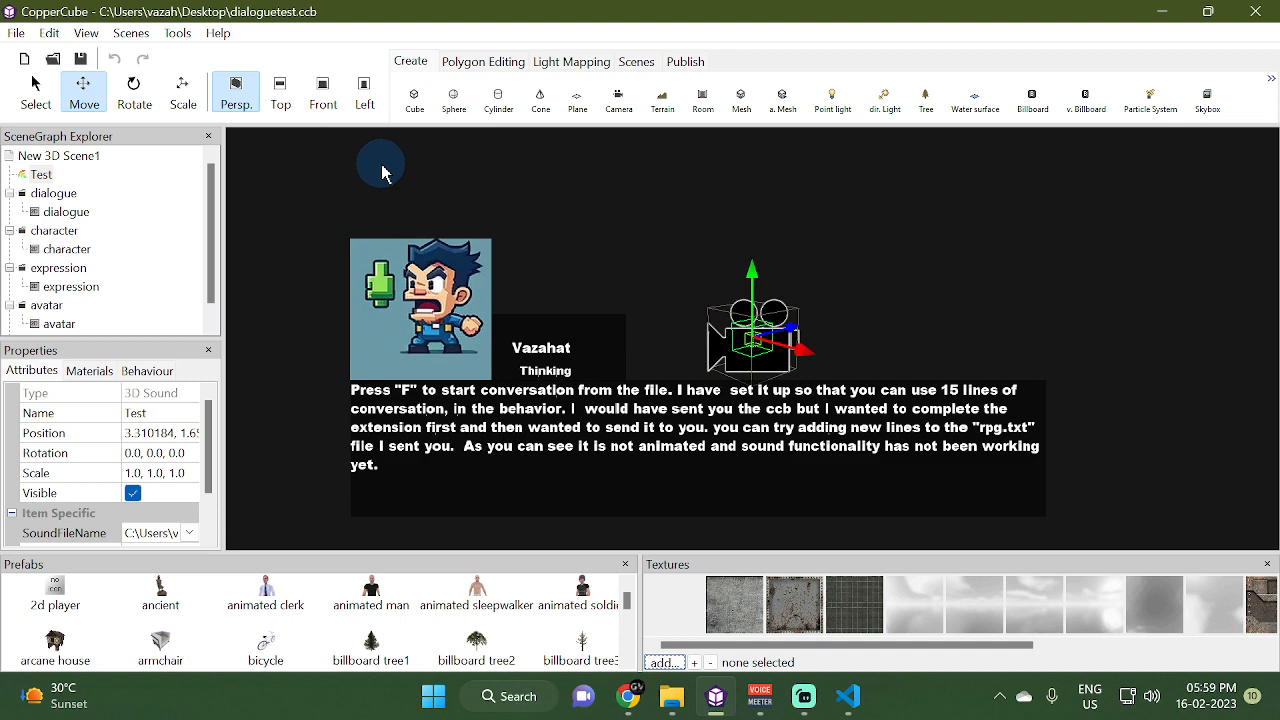
Run the plugin that loads all textures to an empty node, and name the 2D animation after the character whose images include Frown.png
{"action": "left_click", "coordinate": [49, 33]}
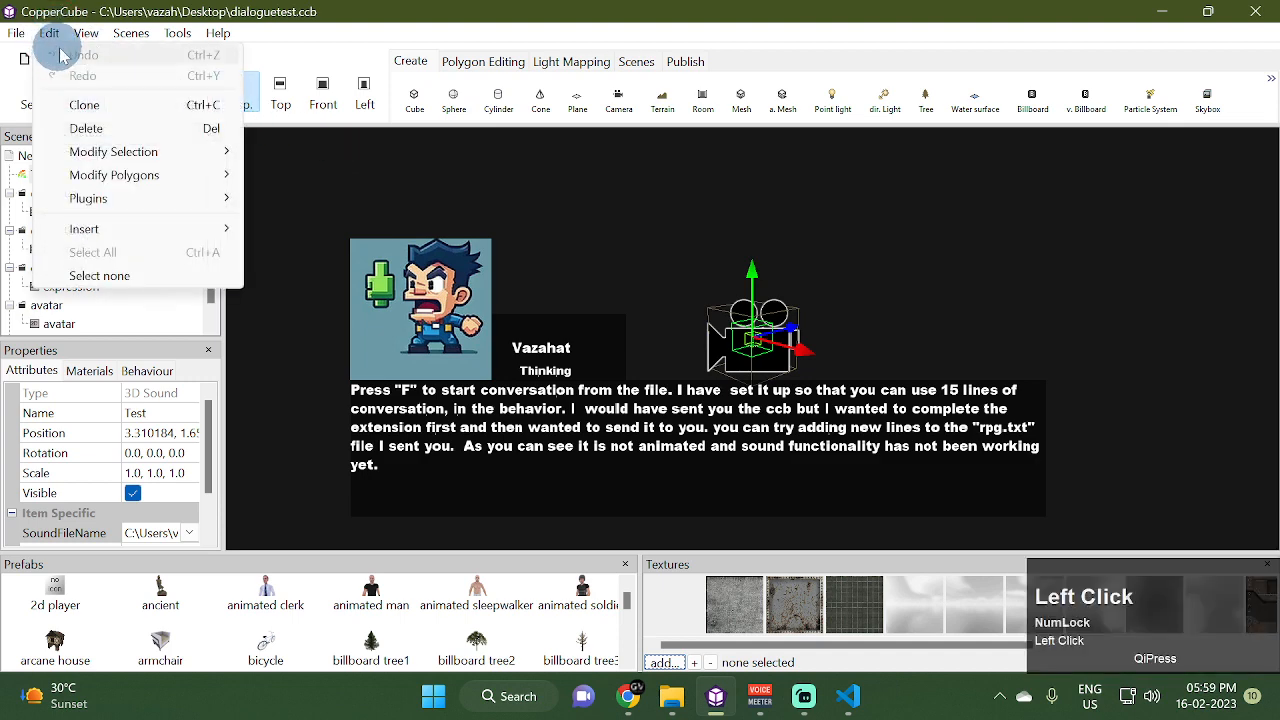
{"action": "mouse_move", "coordinate": [148, 215]}
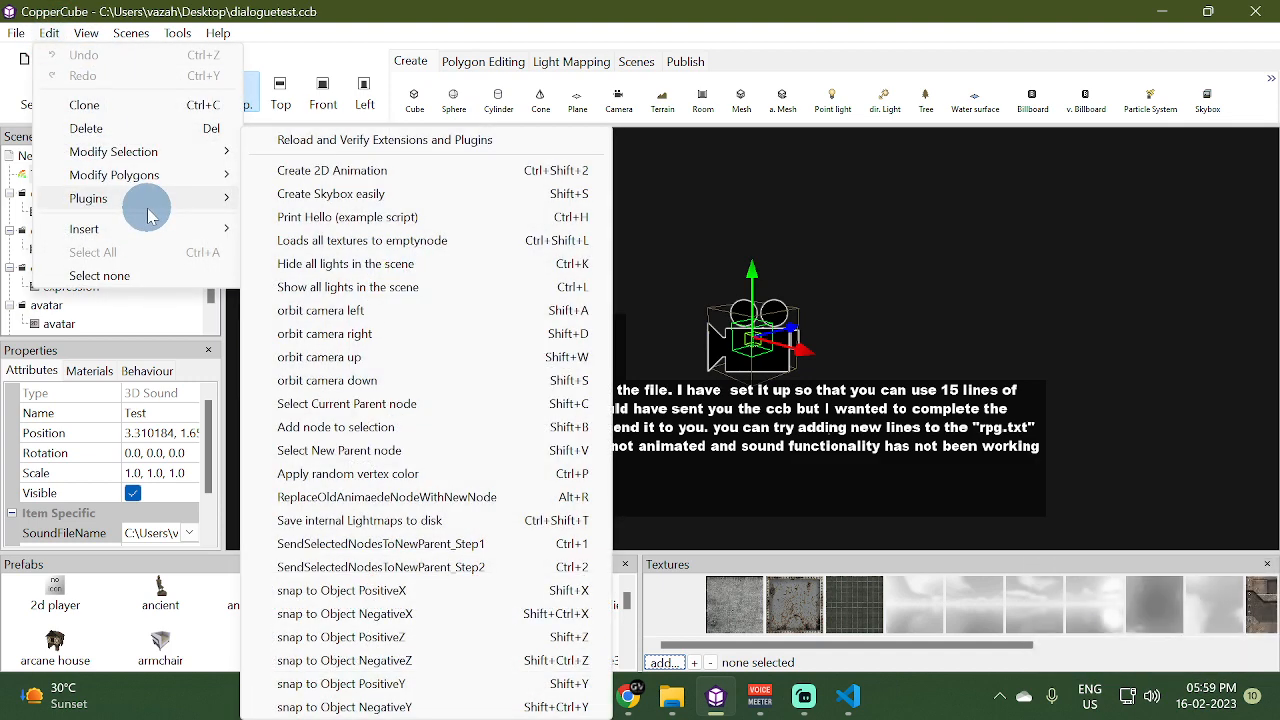
{"action": "left_click", "coordinate": [389, 247]}
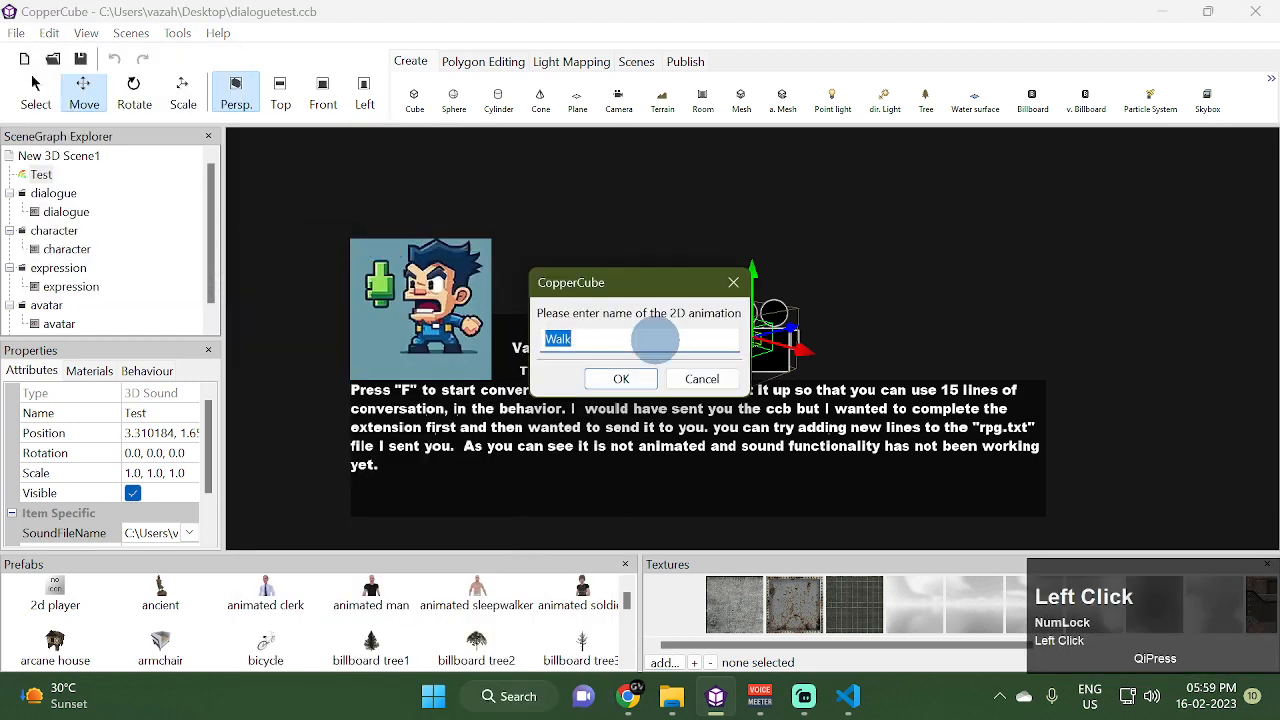
{"action": "left_click", "coordinate": [654, 341]}
{"action": "key", "text": "BackSpace"}
{"action": "key", "text": "BackSpace"}
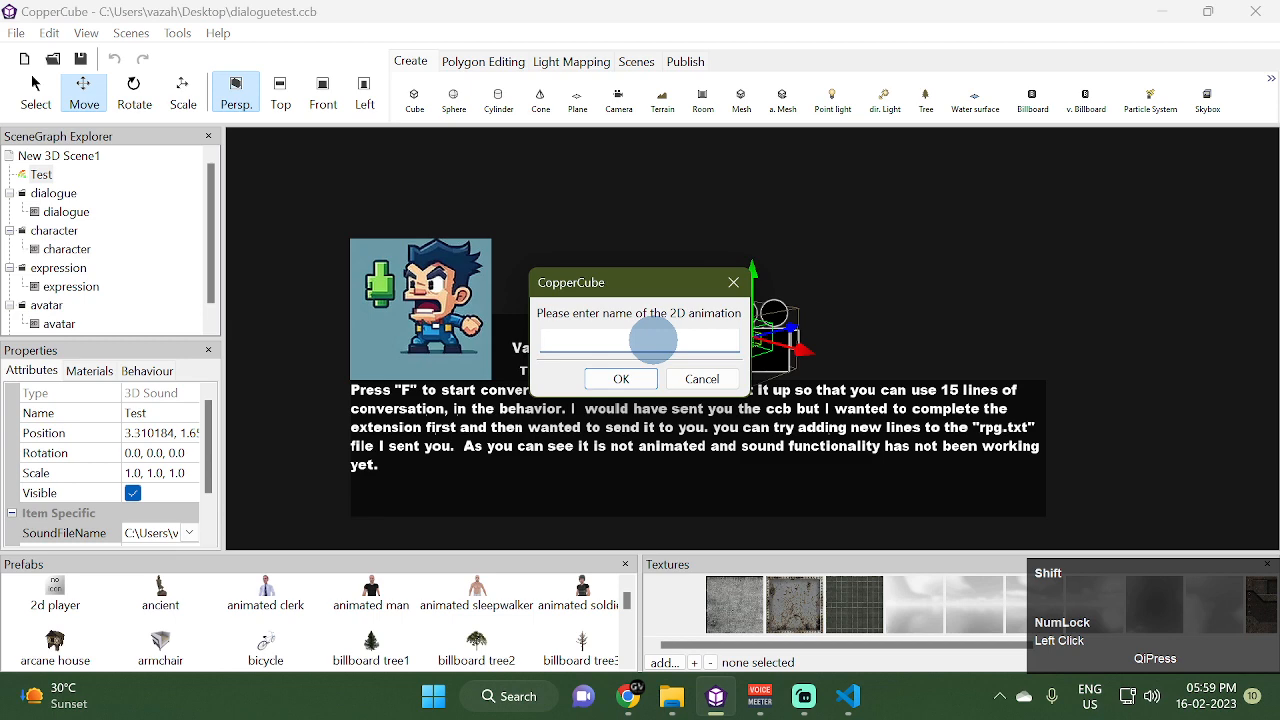
{"action": "type", "text": "Isa"}
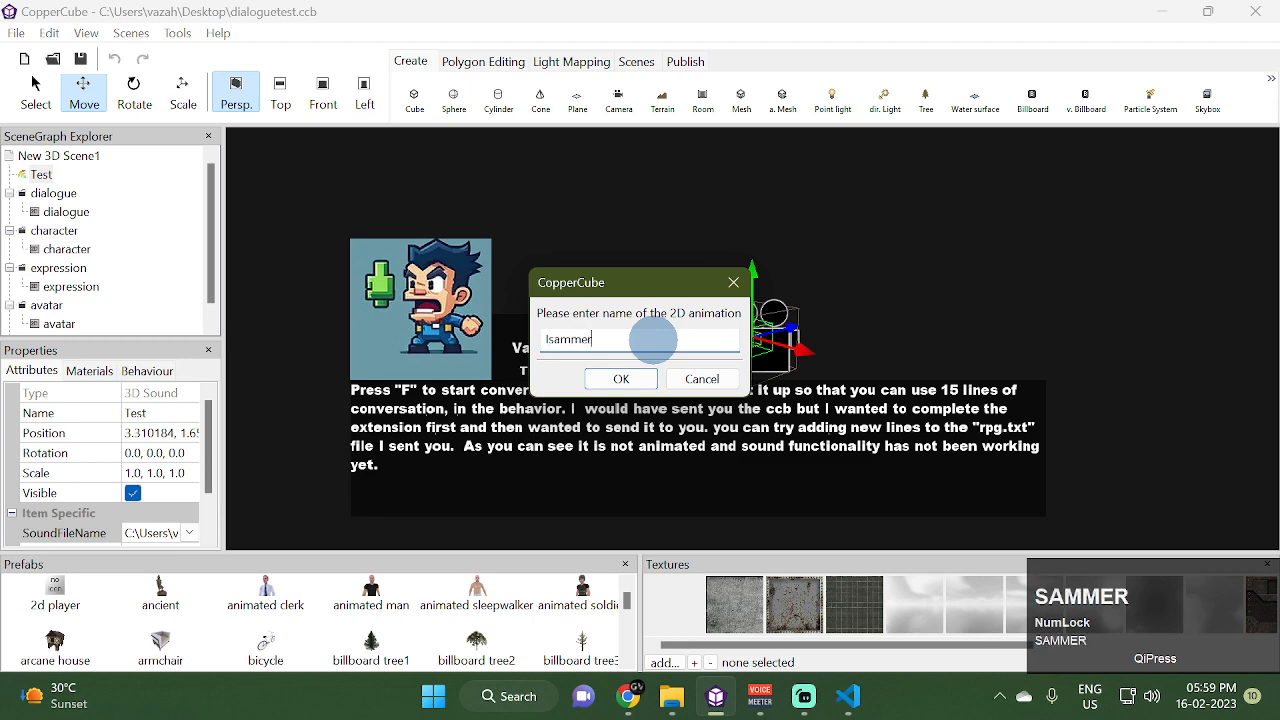
{"action": "type", "text": "mmer"}
{"action": "key", "text": "Return"}
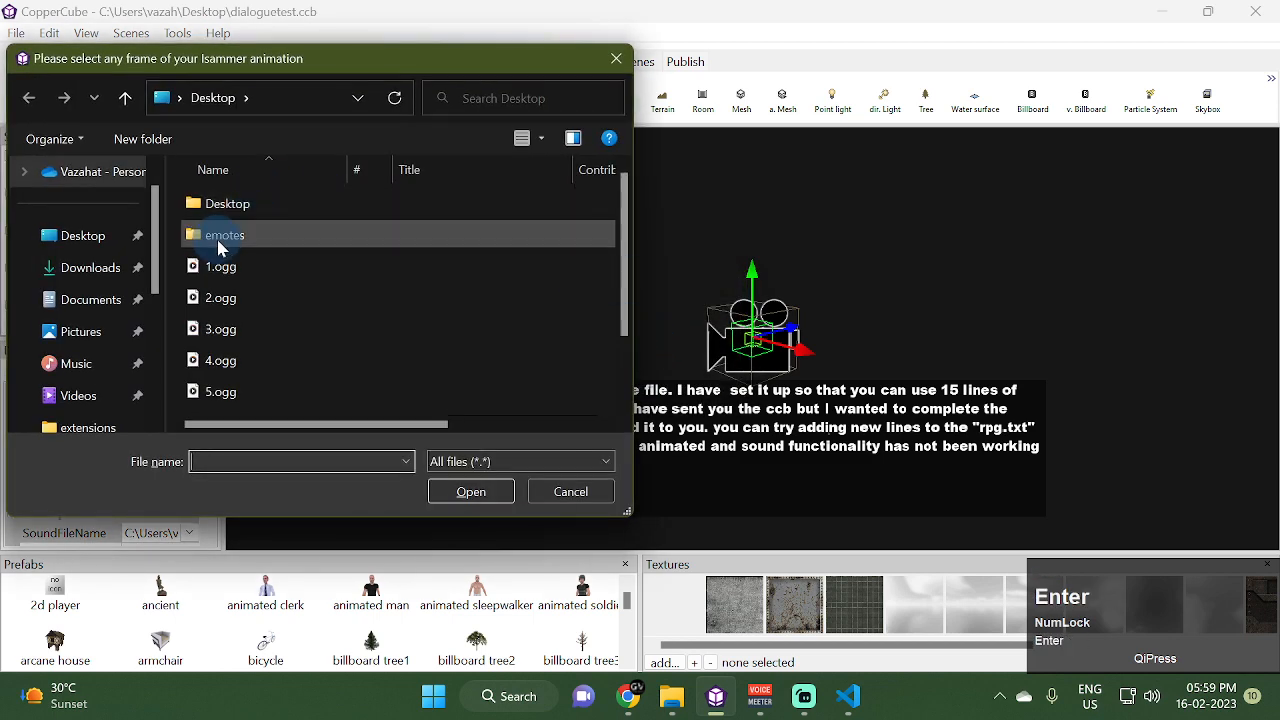
Choose Frown.png in that character's folder inside the desktop's emotes folder as the animation frame, and close the message log
{"action": "double_click", "coordinate": [221, 237]}
{"action": "left_click", "coordinate": [235, 208]}
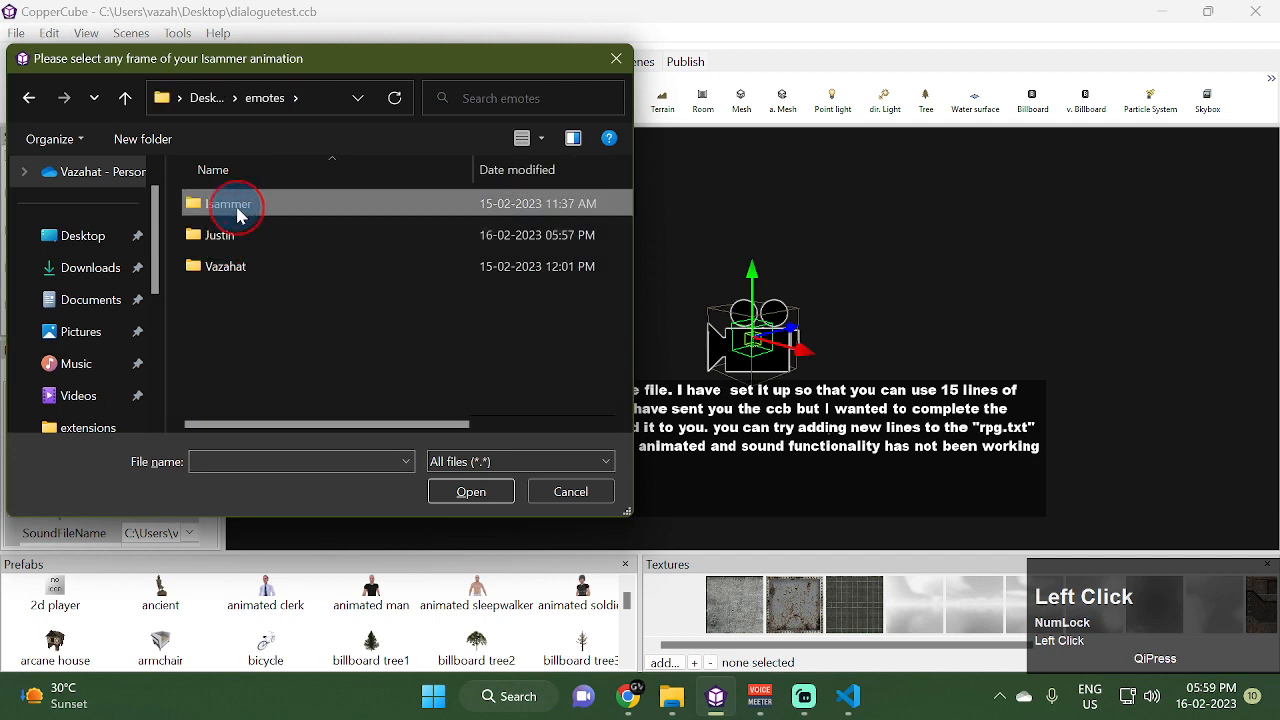
{"action": "double_click", "coordinate": [235, 208]}
{"action": "left_click", "coordinate": [251, 266]}
{"action": "left_click", "coordinate": [472, 491]}
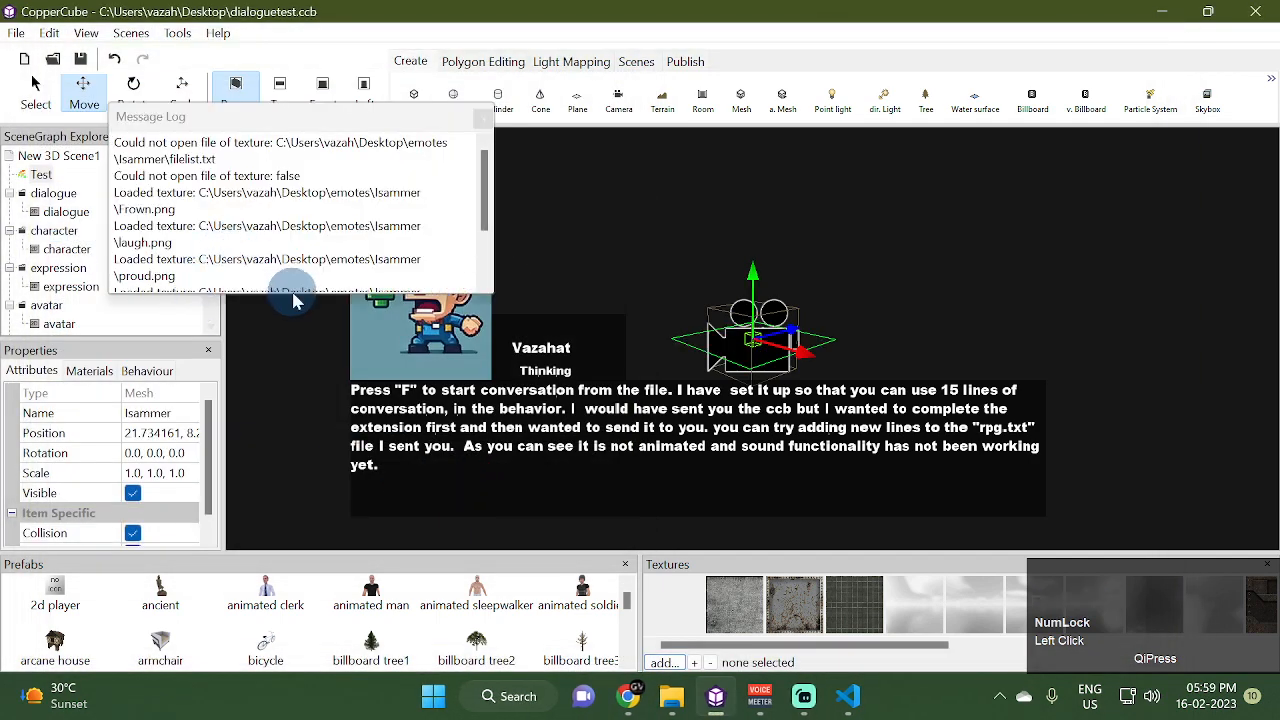
{"action": "left_click", "coordinate": [482, 119]}
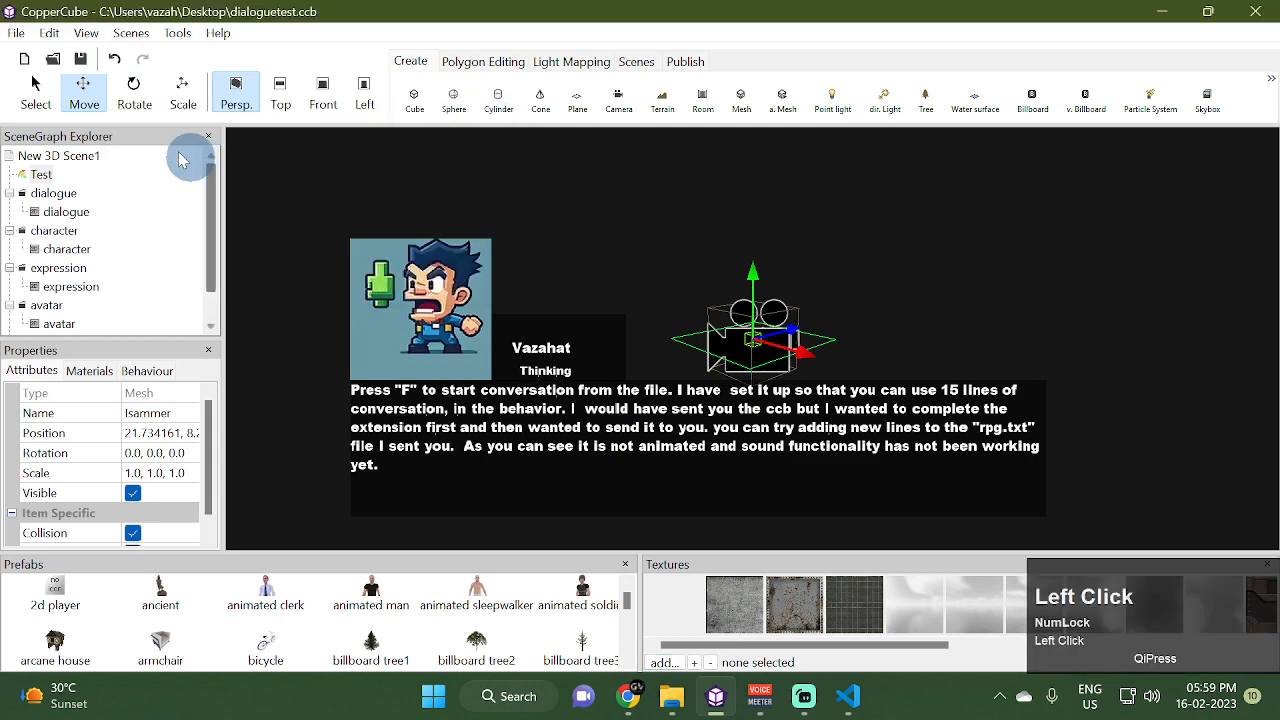
Load the textures of the character with amazed.png to a node named after them, choosing amazed.png as the frame, and run the game
{"action": "left_click", "coordinate": [49, 33]}
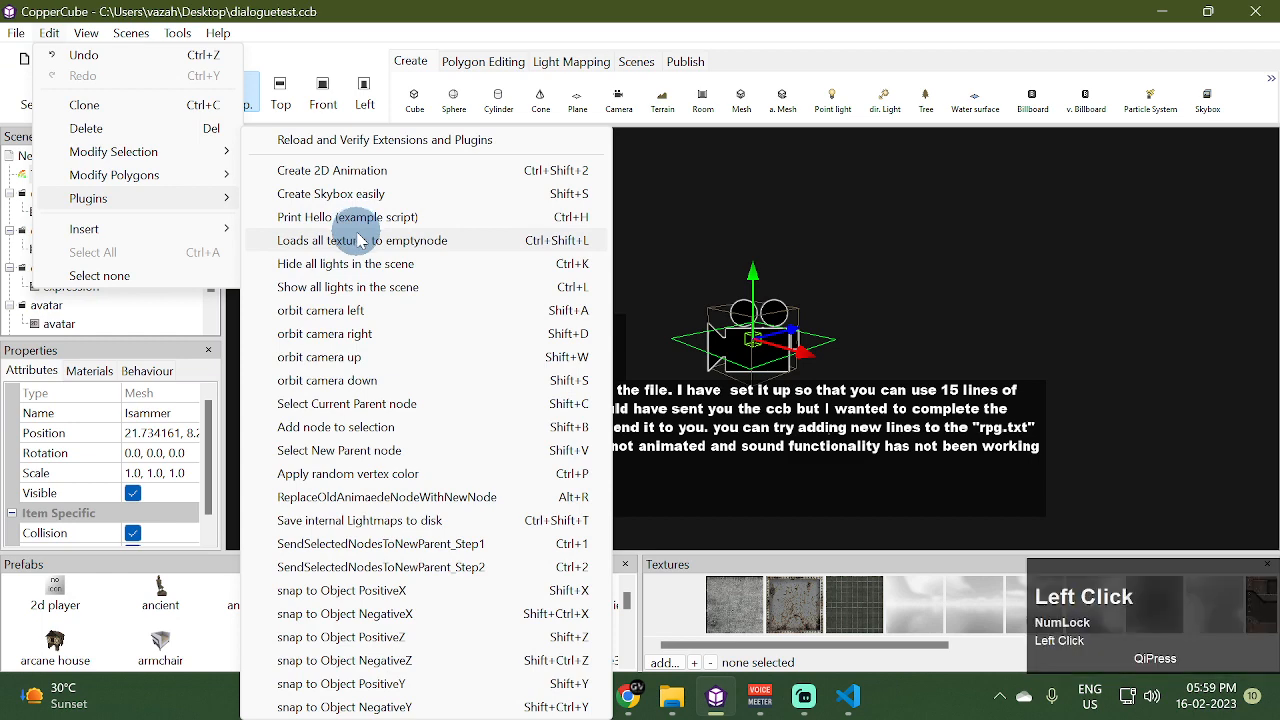
{"action": "left_click", "coordinate": [360, 241]}
{"action": "type", "text": "Vazahat"}
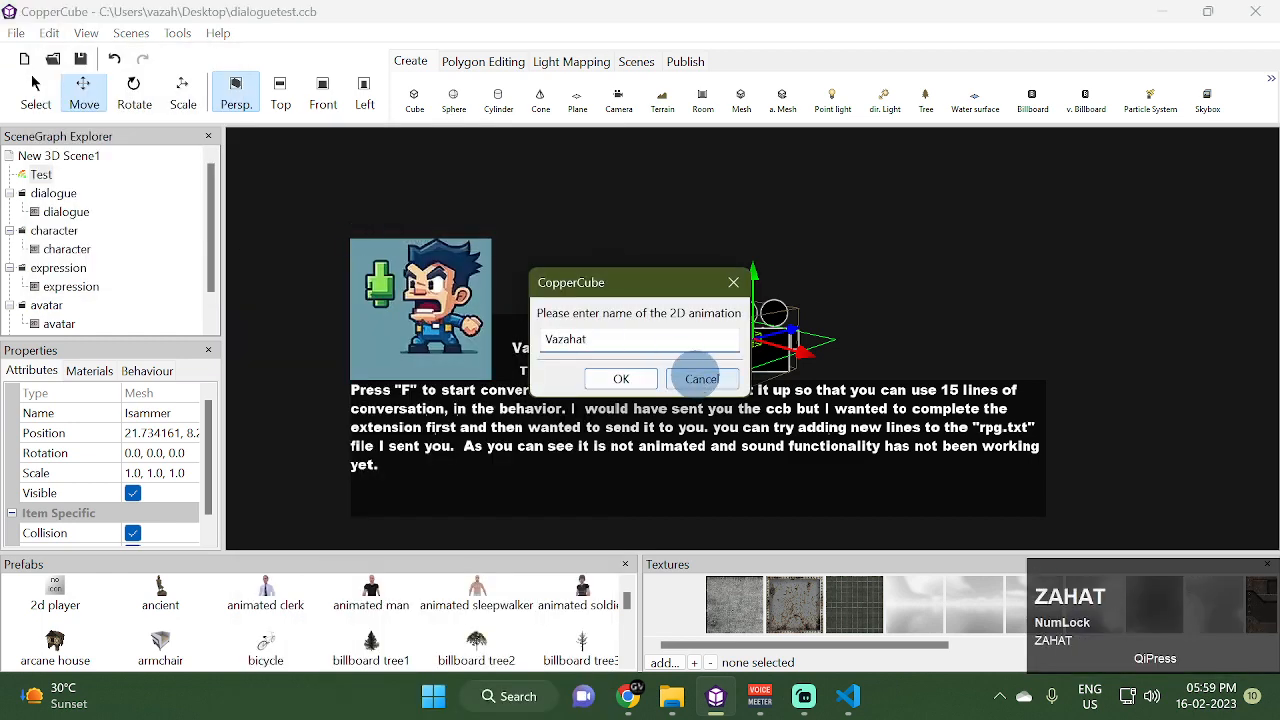
{"action": "left_click", "coordinate": [621, 378]}
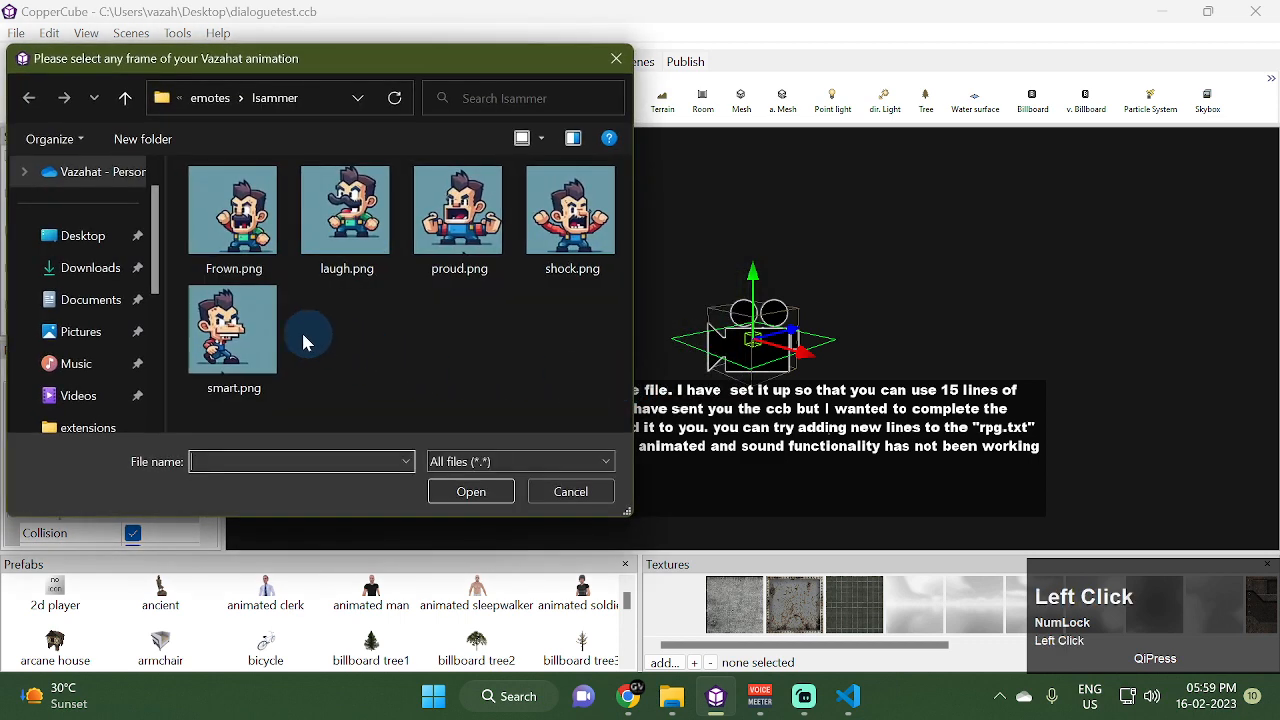
{"action": "left_click", "coordinate": [213, 102]}
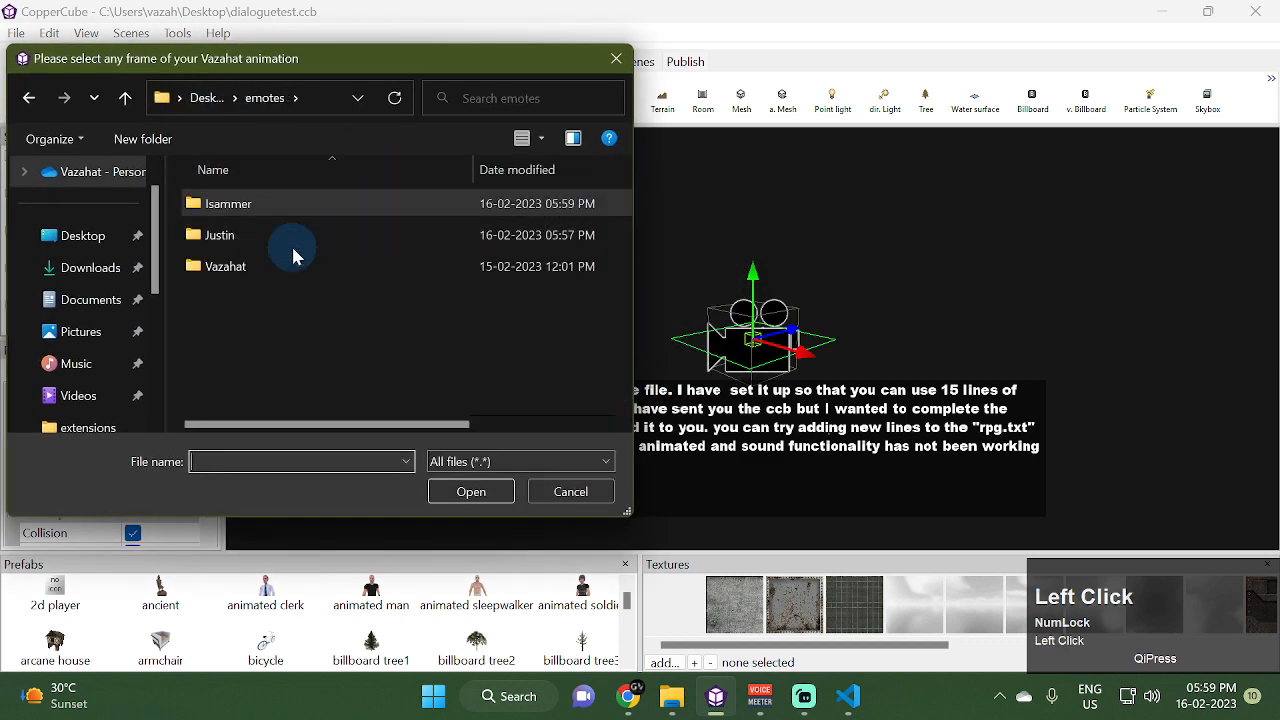
{"action": "double_click", "coordinate": [240, 270]}
{"action": "left_click", "coordinate": [237, 265]}
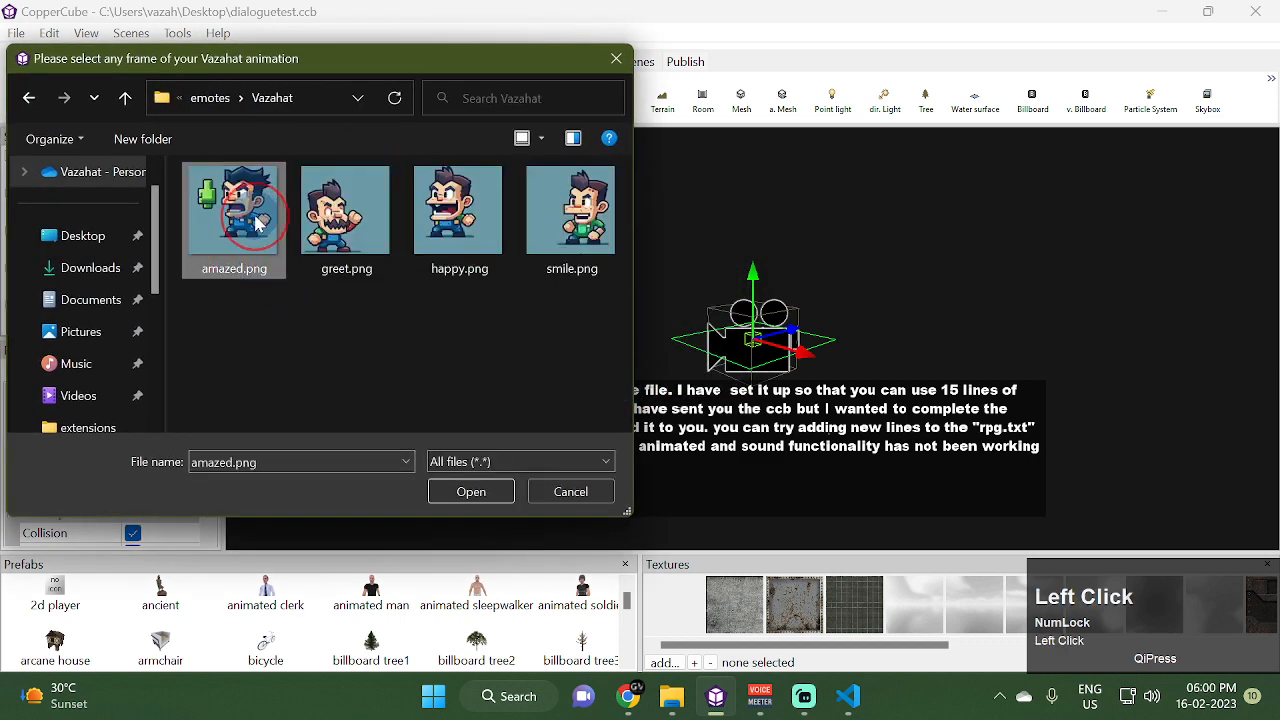
{"action": "left_click", "coordinate": [470, 487]}
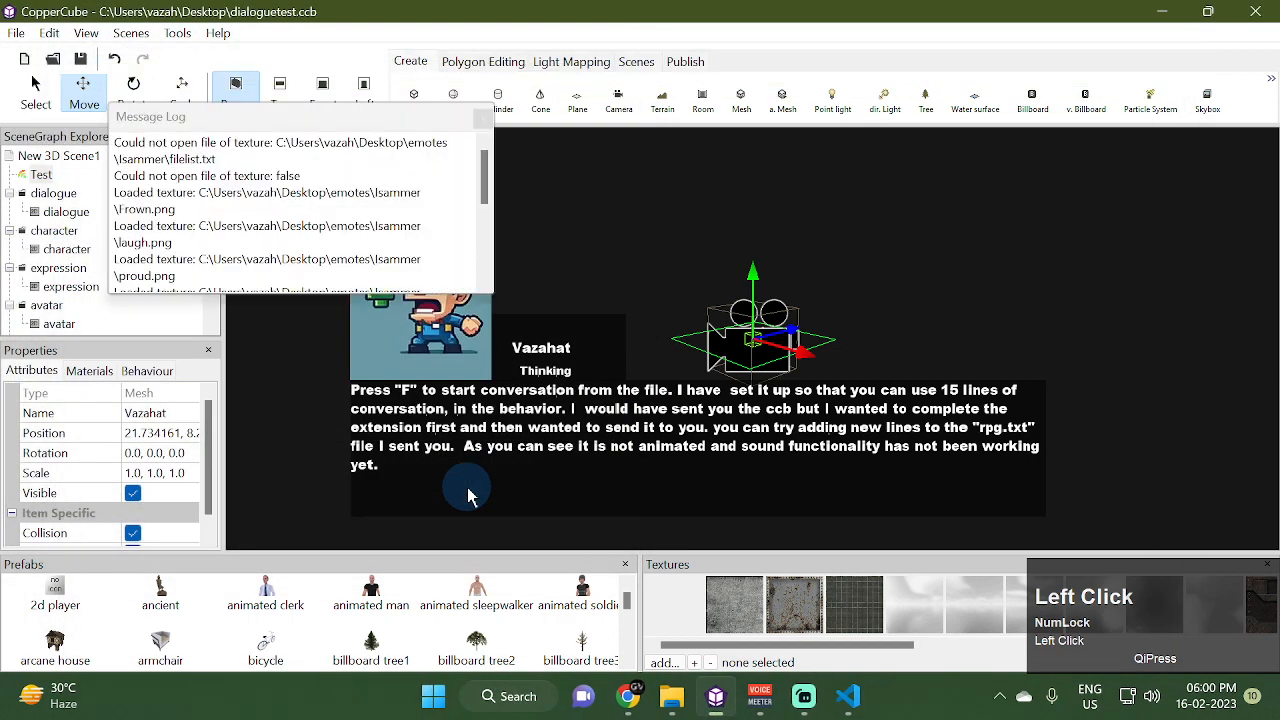
{"action": "left_click", "coordinate": [483, 118]}
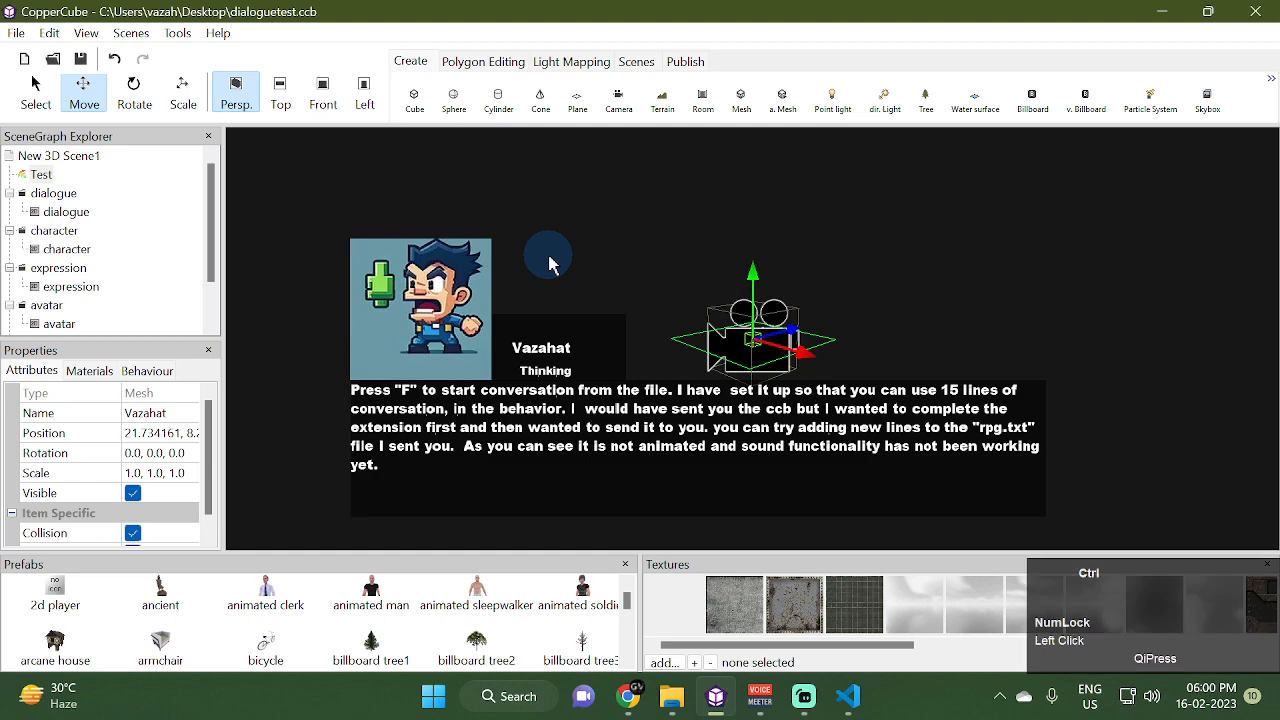
{"action": "key", "text": "ctrl+F10"}
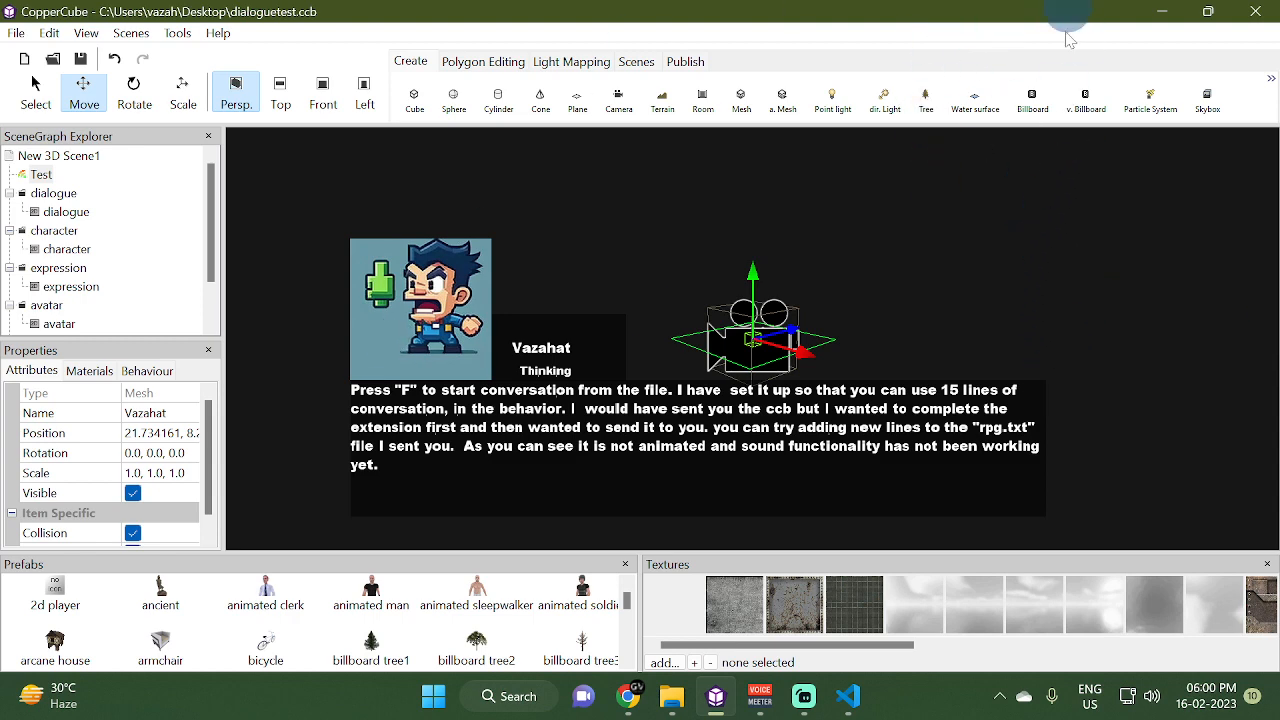
Open the desktop's emotes folder and delete the two character folders whose textures are loaded in CopperCube
{"action": "left_click", "coordinate": [716, 696]}
{"action": "double_click", "coordinate": [20, 565]}
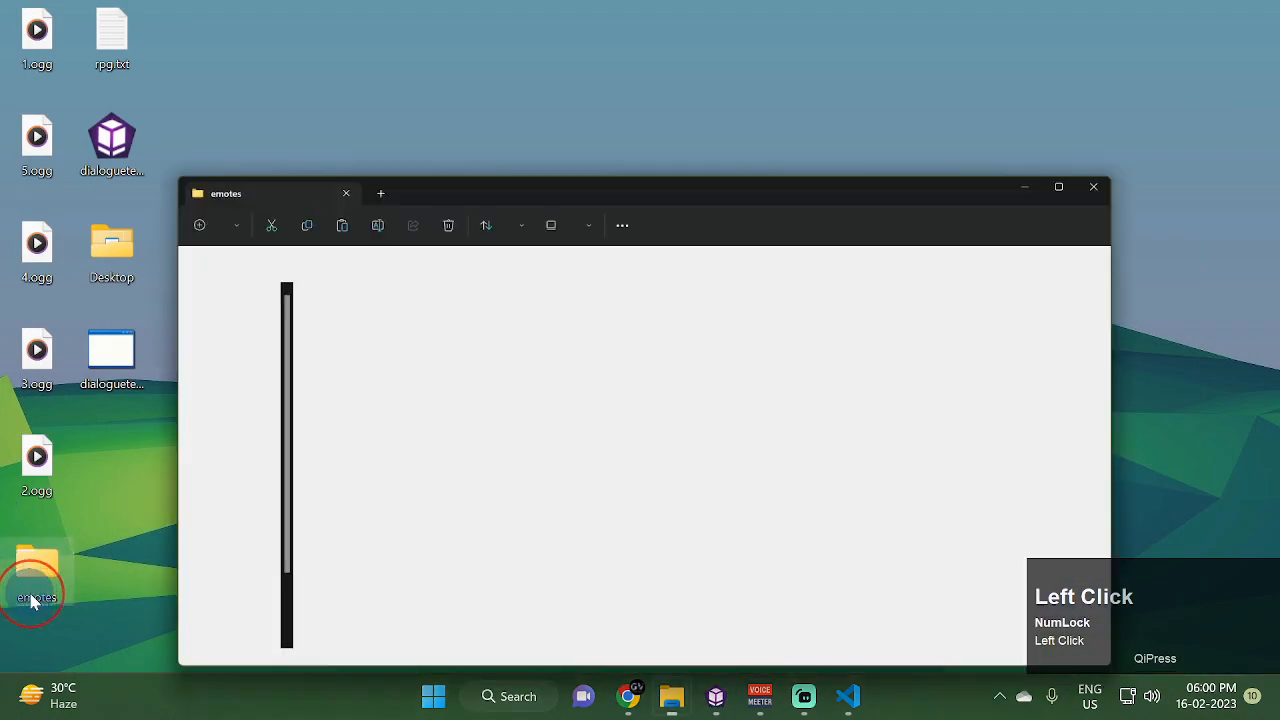
{"action": "left_click", "coordinate": [280, 220]}
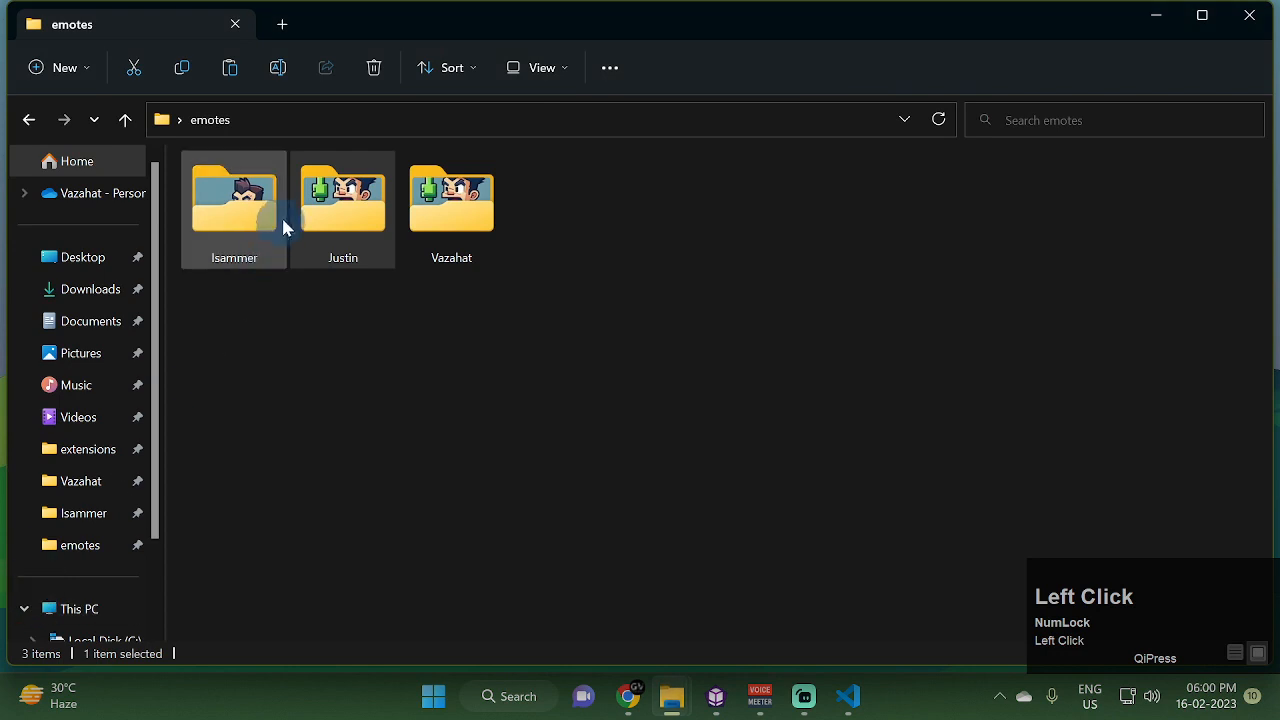
{"action": "left_click", "coordinate": [494, 245], "text": "ctrl"}
{"action": "key", "text": "Delete"}
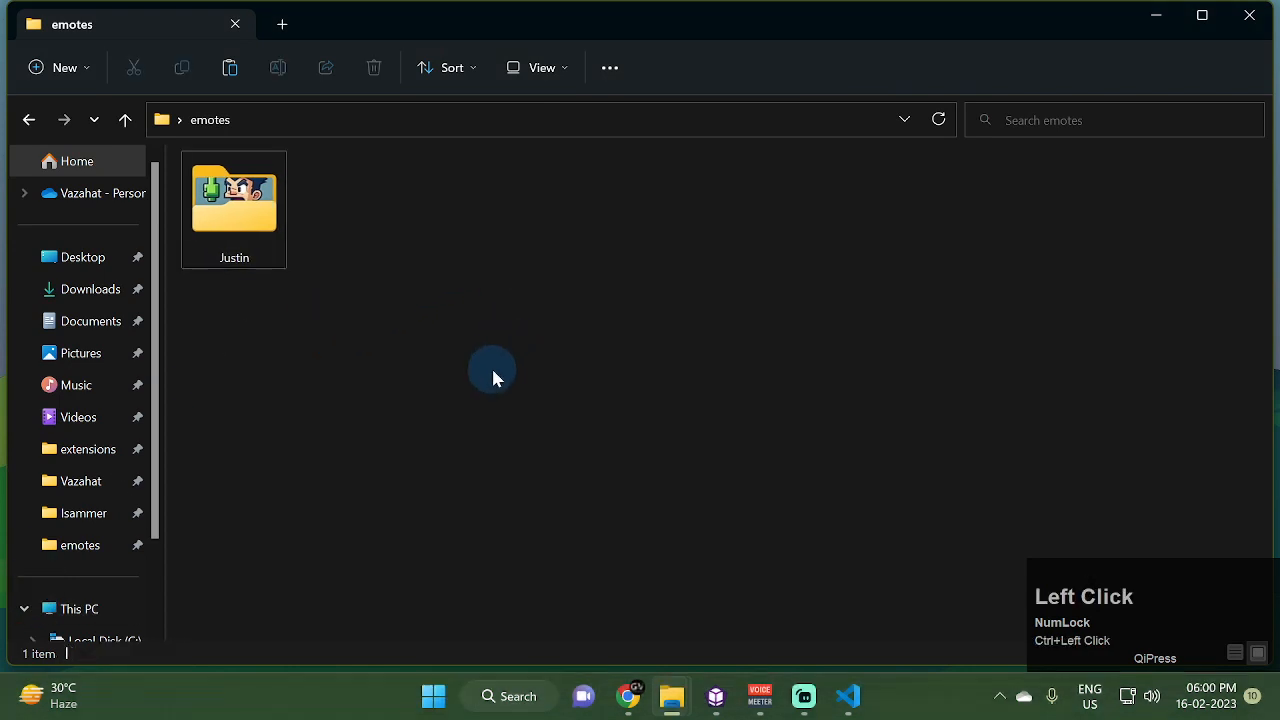
Switch to CopperCube and rerun the game, advancing through the dialogue to test the avatars without those image folders
{"action": "left_click", "coordinate": [716, 696]}
{"action": "key", "text": "ctrl+F10"}
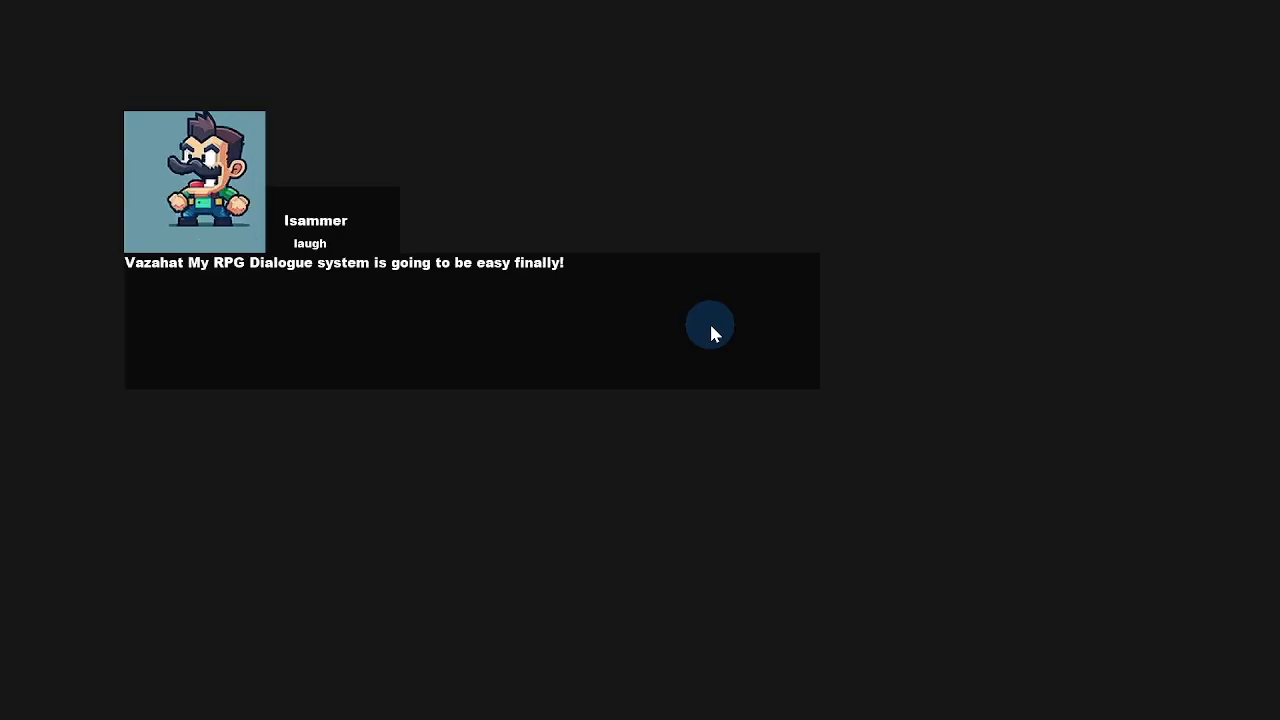
{"action": "key", "text": "space"}
{"action": "key", "text": "space"}
{"action": "key", "text": "space"}
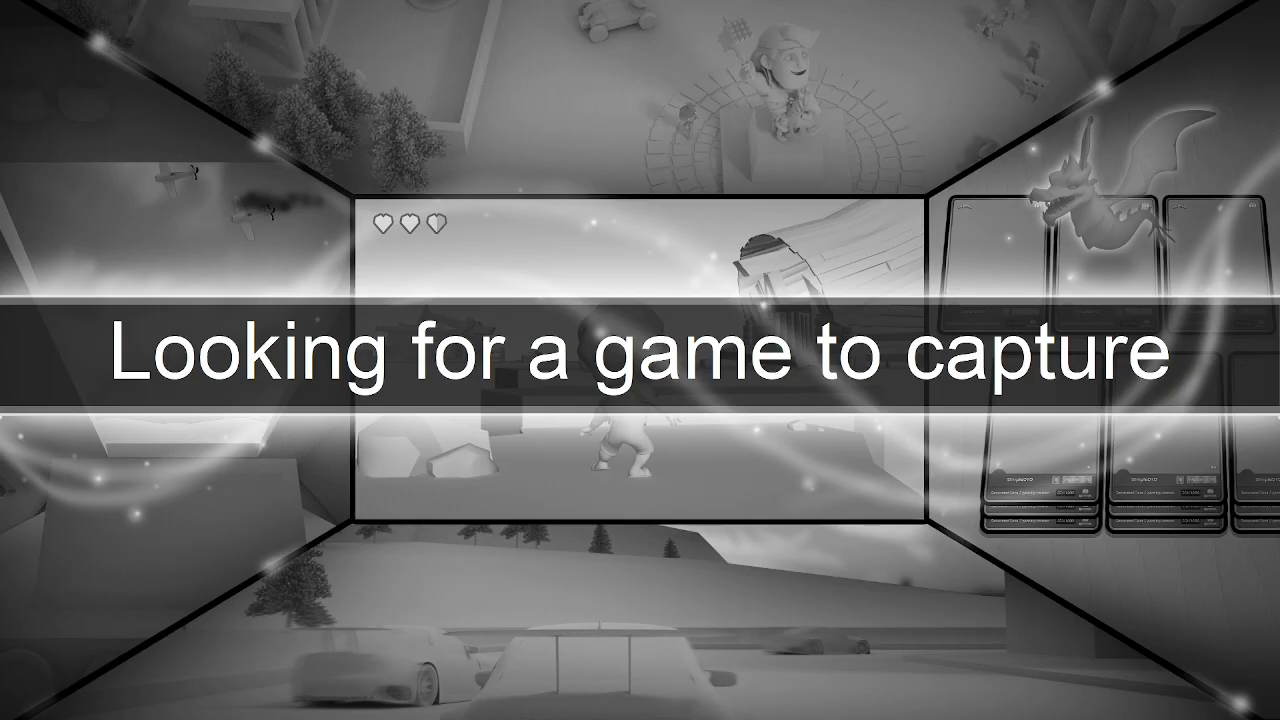
{"action": "left_click", "coordinate": [567, 402]}
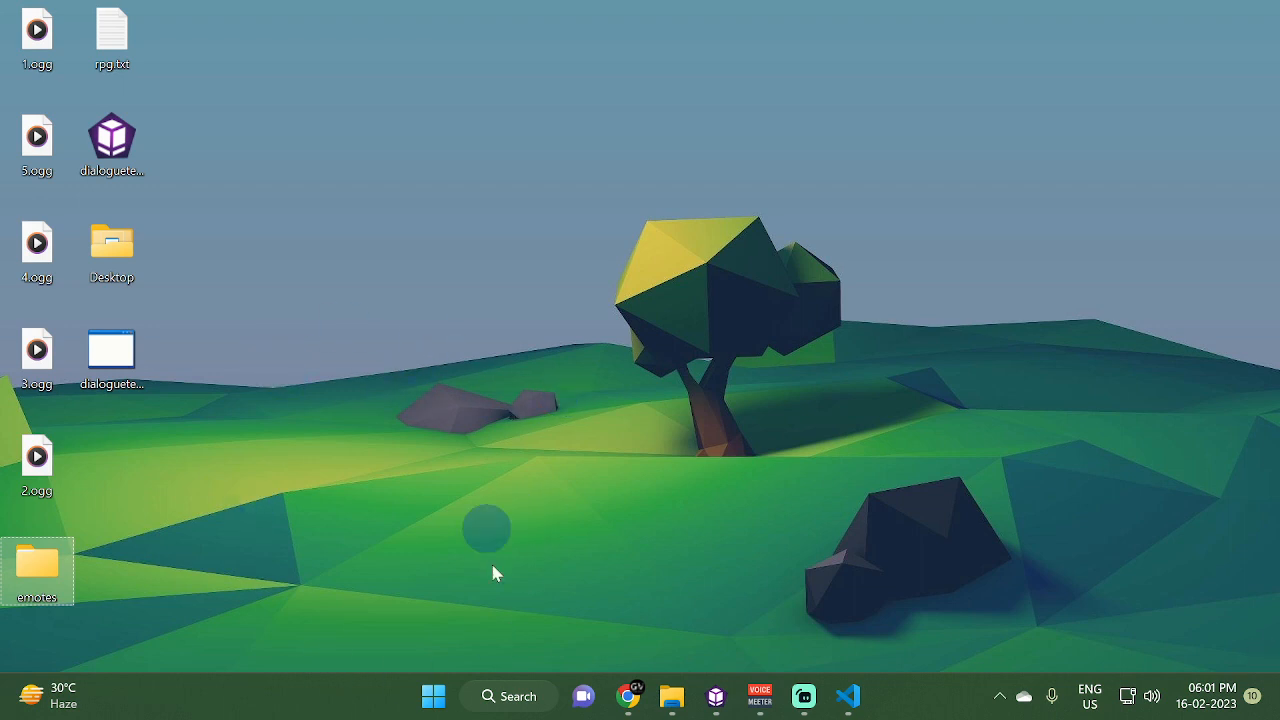
Check the emotes folder's details on the desktop, and examine frown.png among the textures loaded in CopperCube
{"action": "mouse_move", "coordinate": [40, 580]}
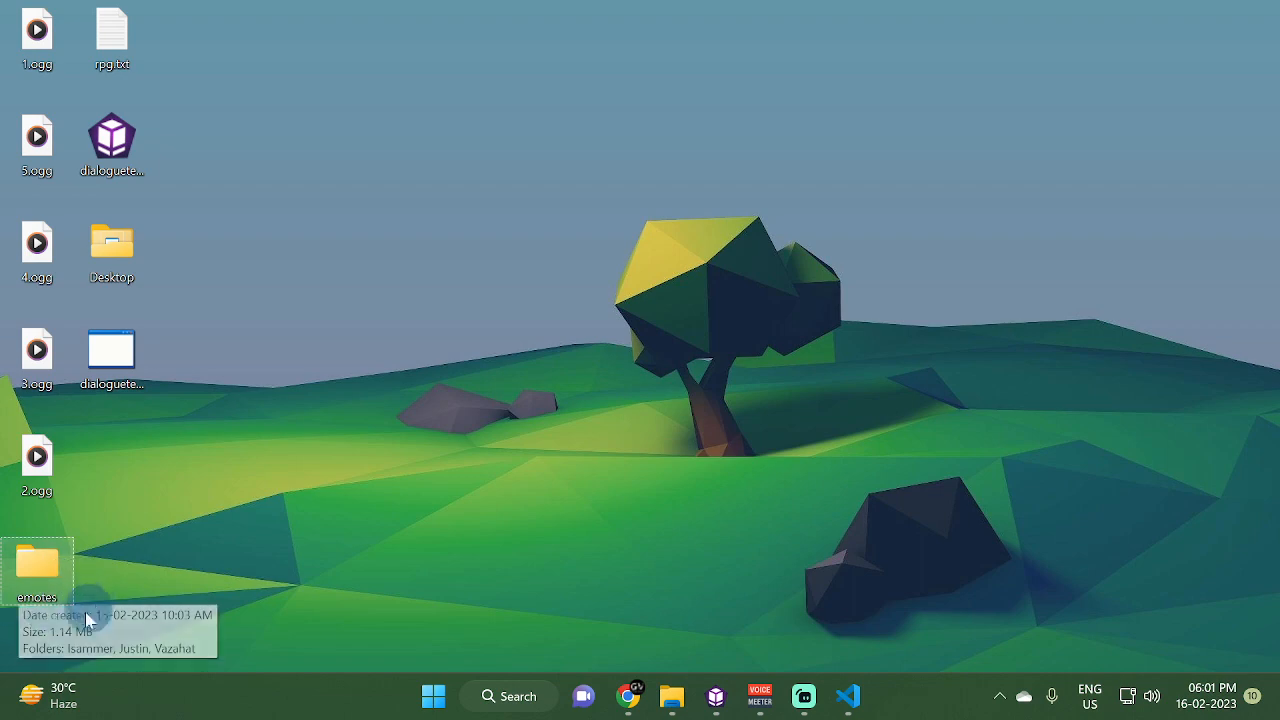
{"action": "left_click", "coordinate": [716, 696]}
{"action": "left_click_drag", "start_coordinate": [885, 530], "coordinate": [686, 640]}
{"action": "left_click", "coordinate": [768, 604]}
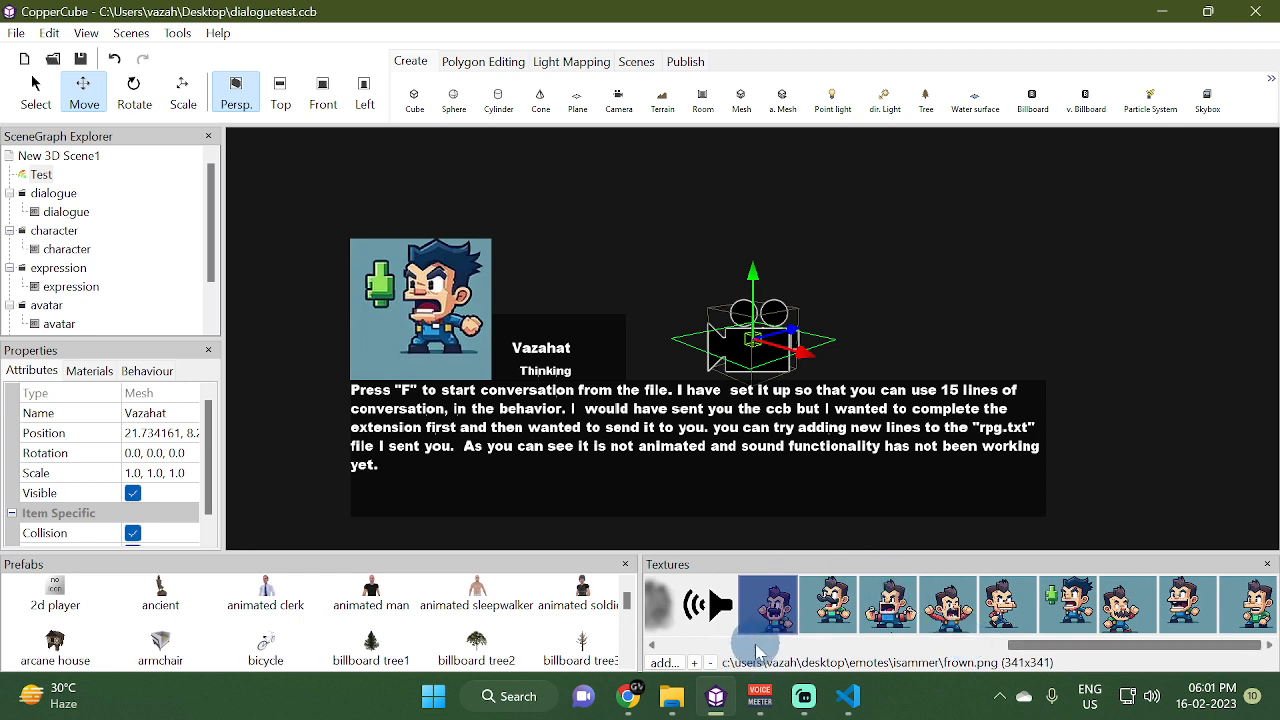
Create a sphere mesh in the scene, and delete it
{"action": "left_click", "coordinate": [455, 104]}
{"action": "left_click", "coordinate": [626, 406]}
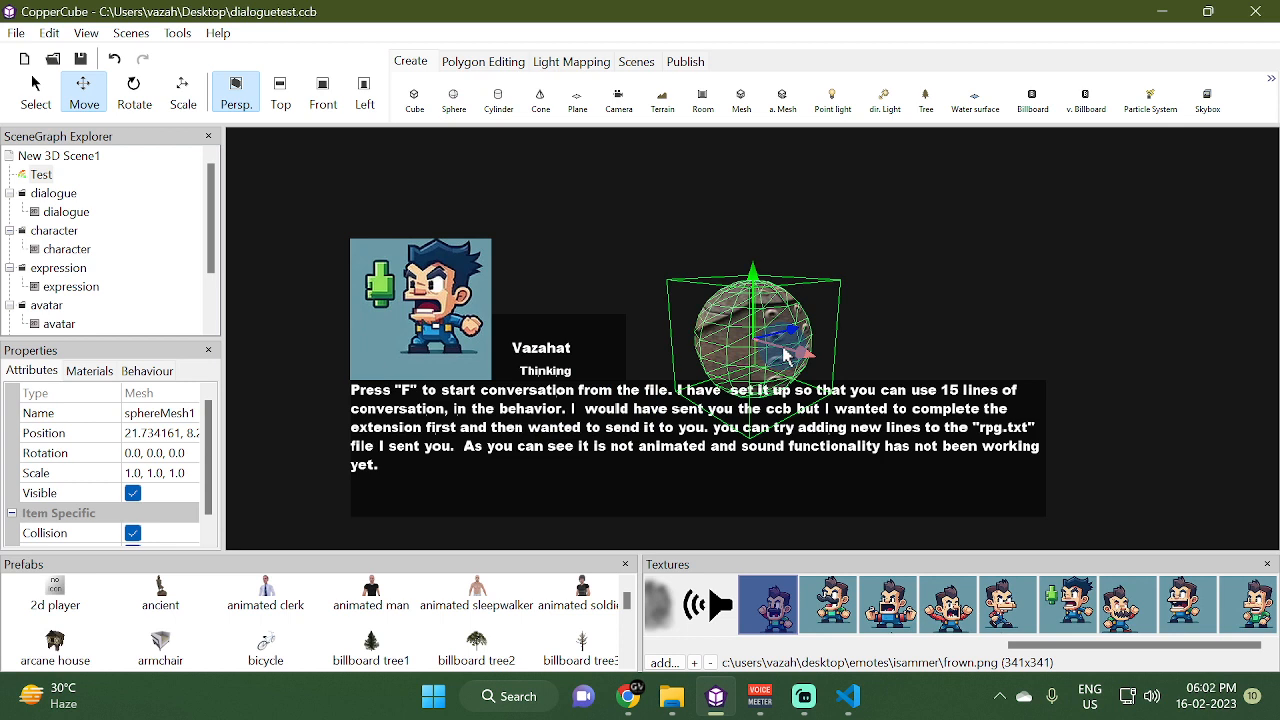
{"action": "key", "text": "Delete"}
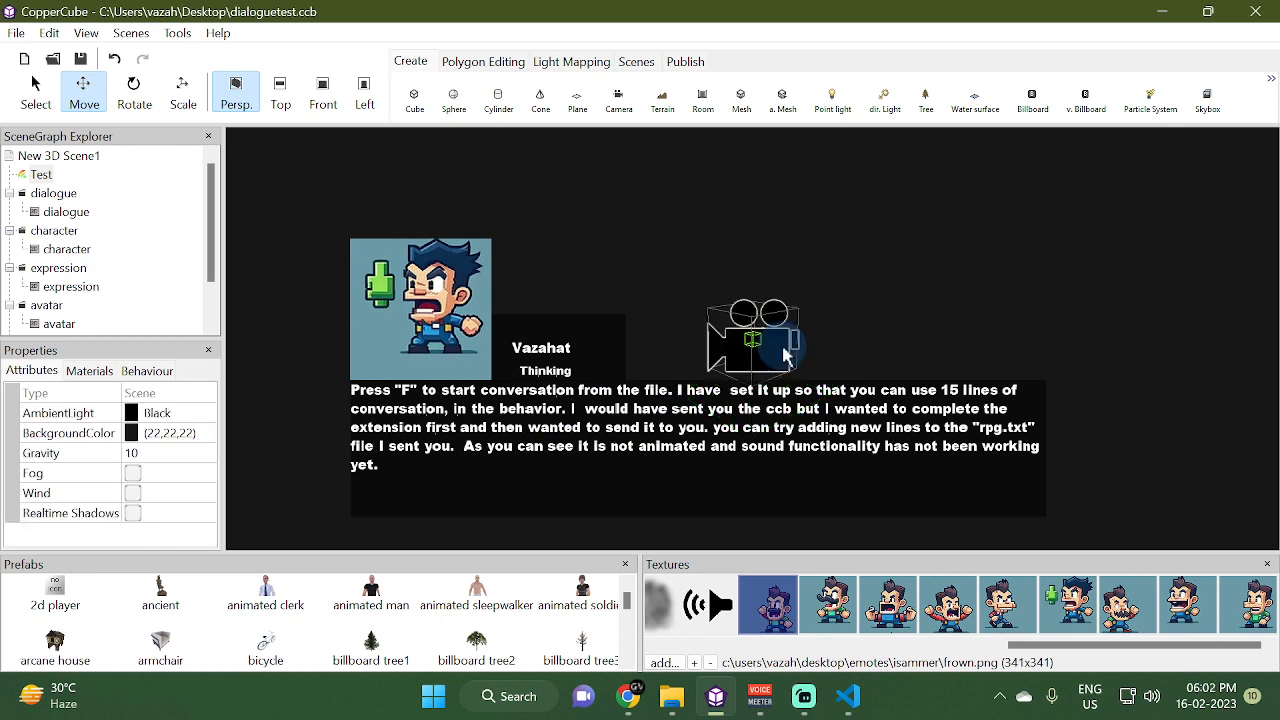
Open the Dialogue conversations action of New 3D Scene1's key-press behaviour and examine its settings
{"action": "left_click", "coordinate": [68, 156]}
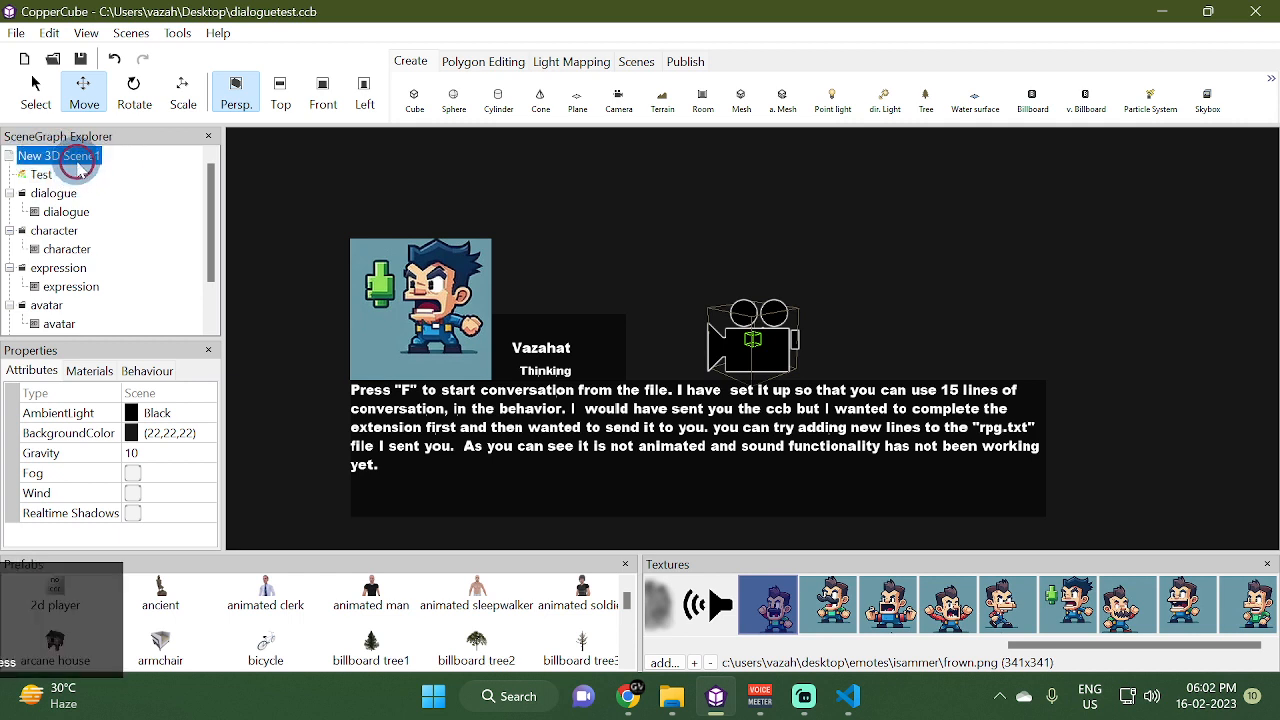
{"action": "left_click", "coordinate": [150, 371]}
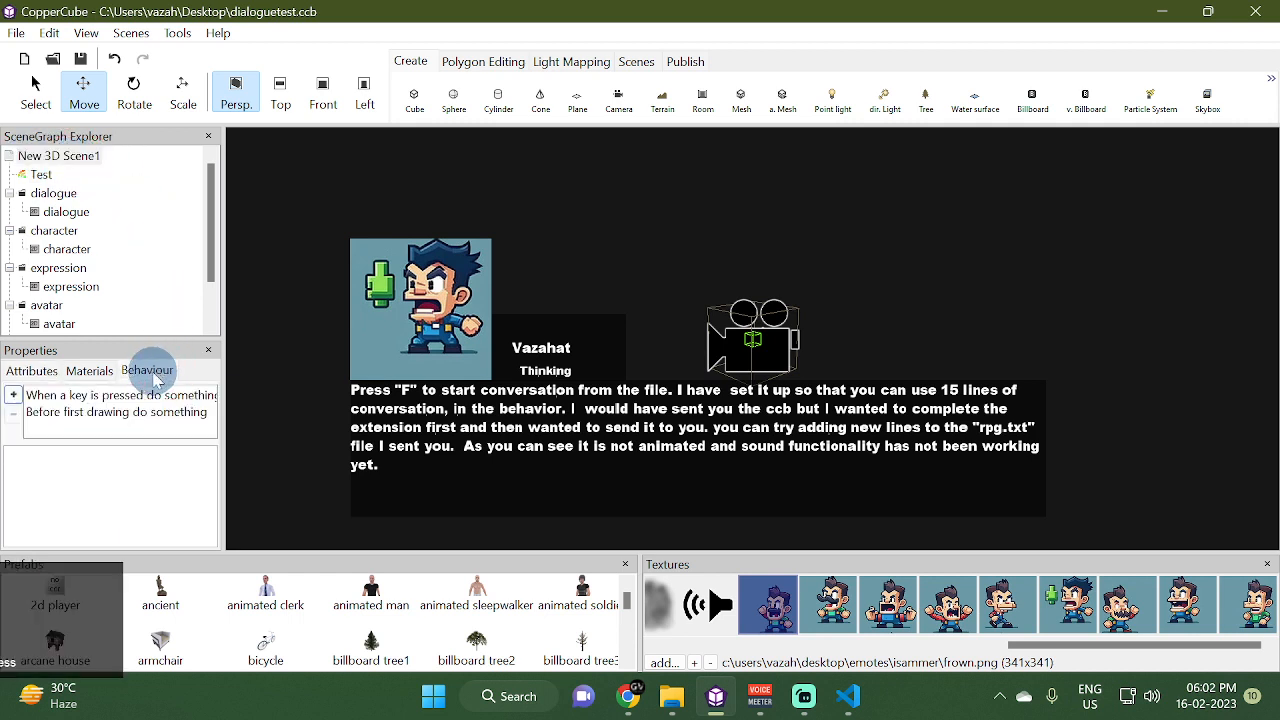
{"action": "left_click", "coordinate": [100, 398]}
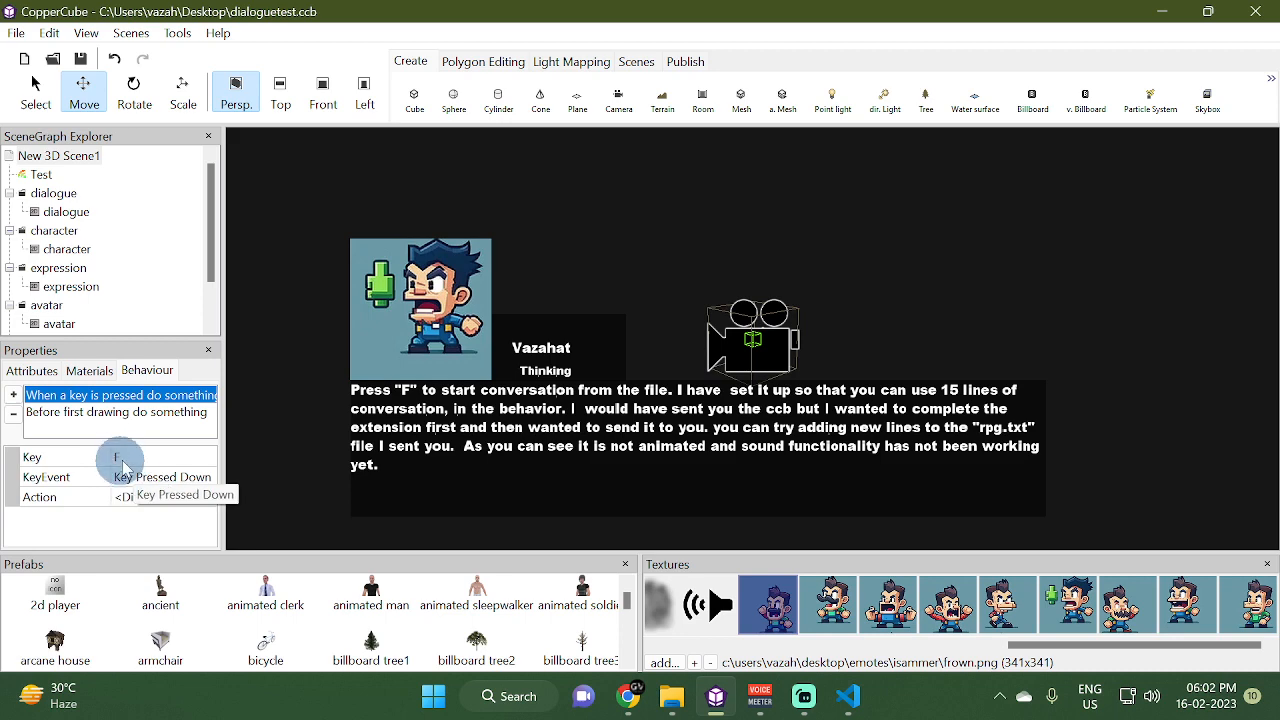
{"action": "left_click", "coordinate": [212, 502]}
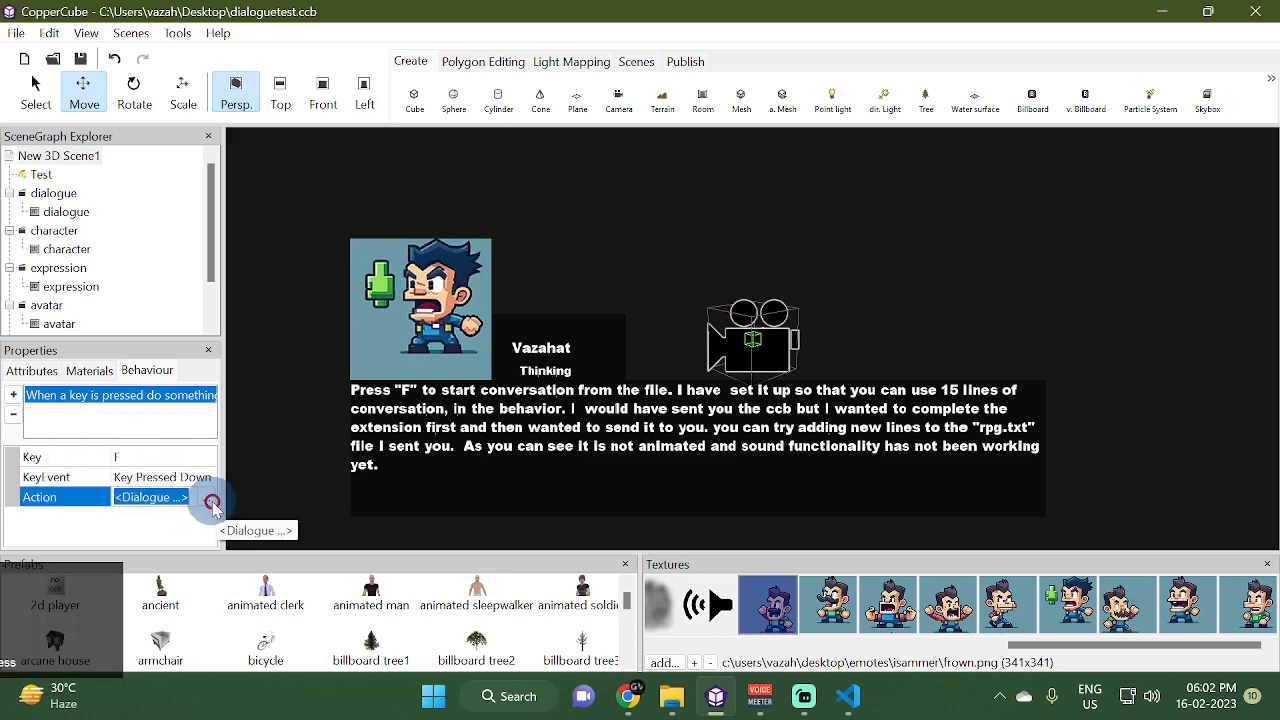
{"action": "left_click_drag", "start_coordinate": [202, 230], "coordinate": [216, 206]}
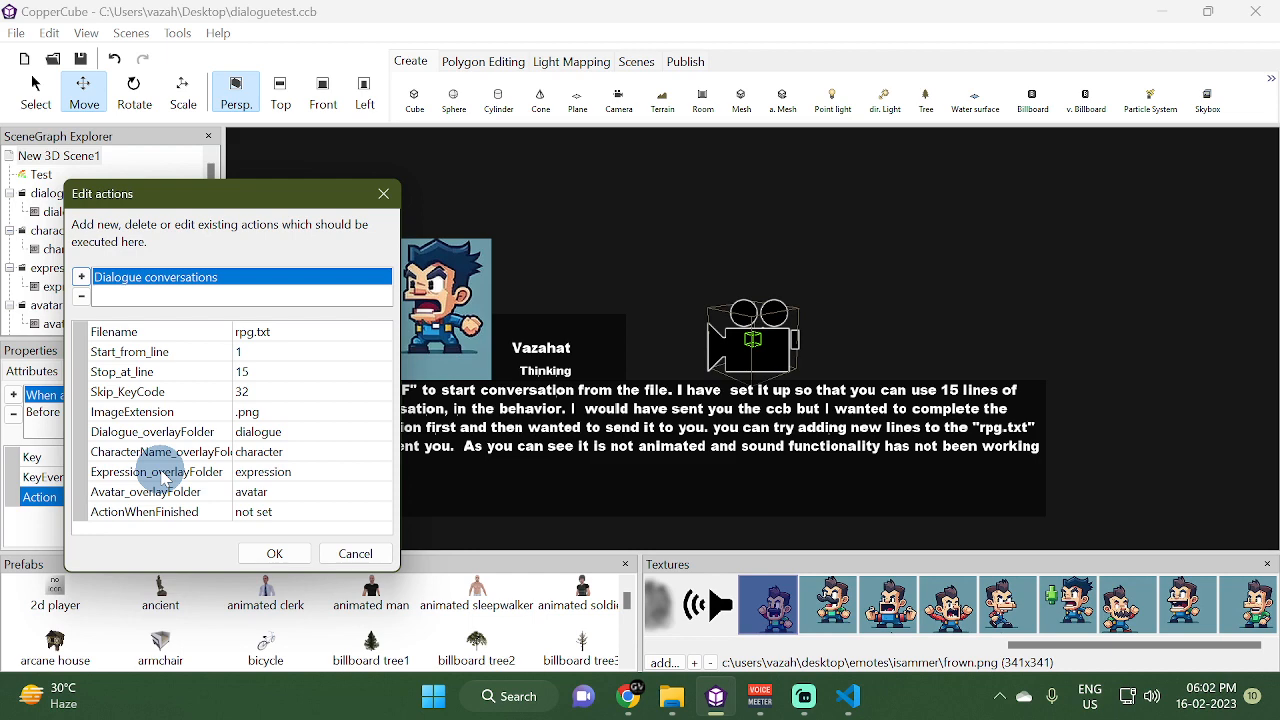
Switch to Visual Studio Code to review the rpg.txt dialogue lines, and return to the action settings in CopperCube
{"action": "left_click", "coordinate": [848, 696]}
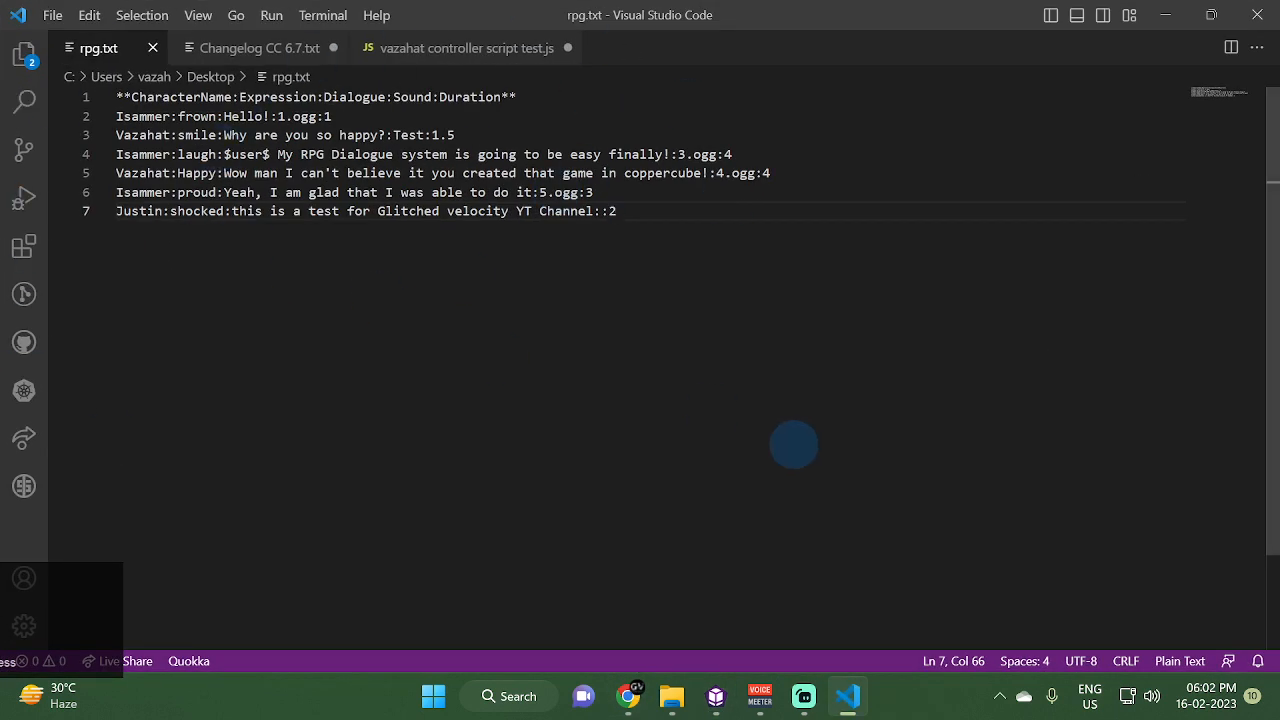
{"action": "mouse_move", "coordinate": [676, 698]}
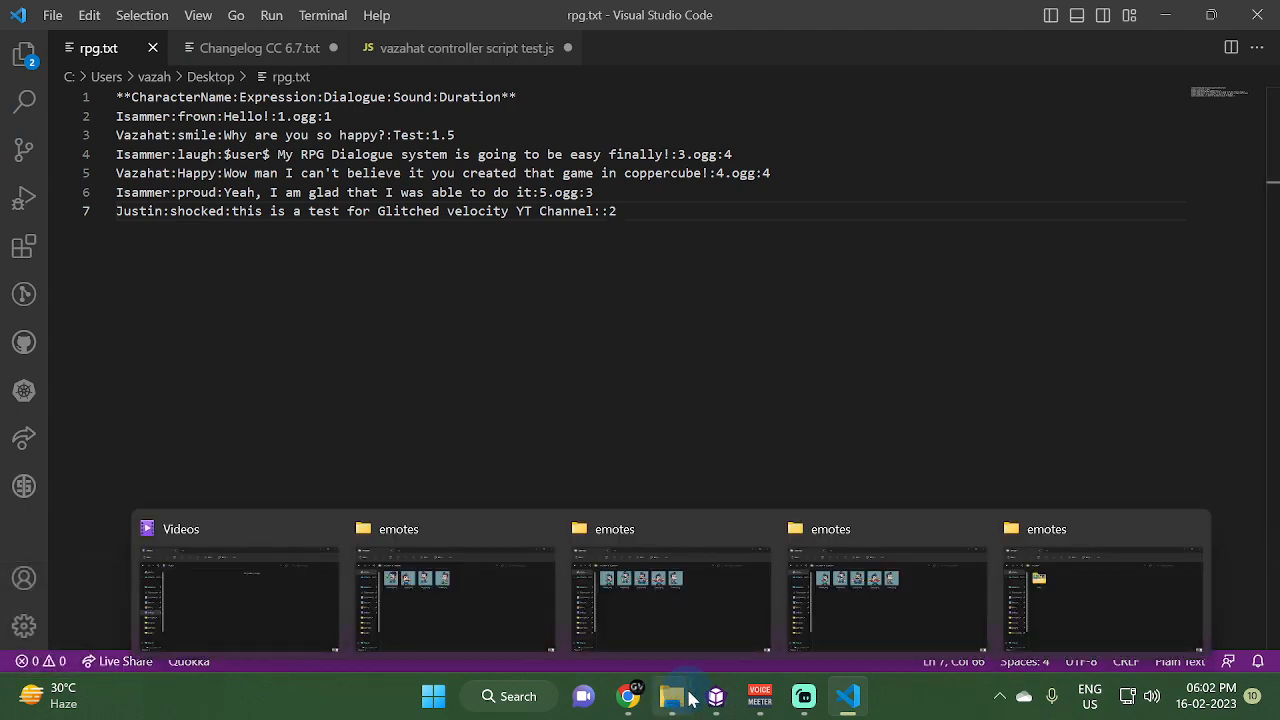
{"action": "left_click", "coordinate": [712, 698]}
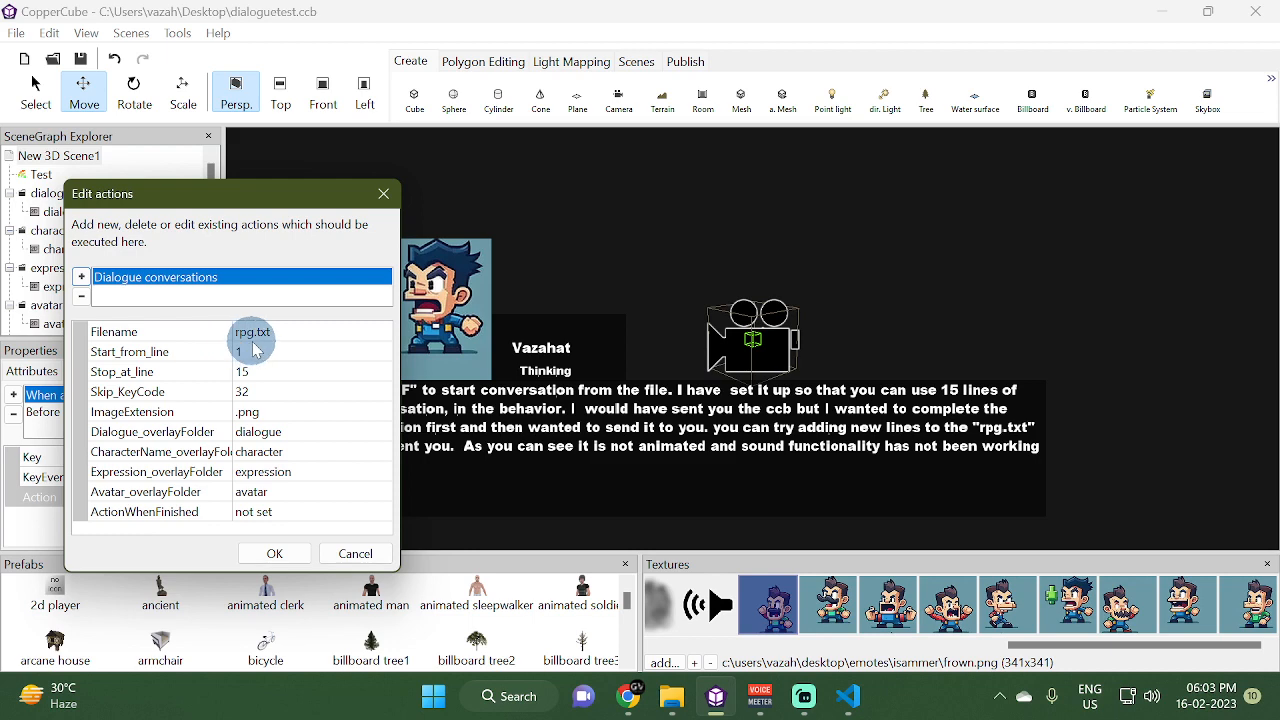
Compare the rpg.txt dialogue lines in Visual Studio Code with the Dialogue conversations action settings in CopperCube
{"action": "key", "text": "super+d"}
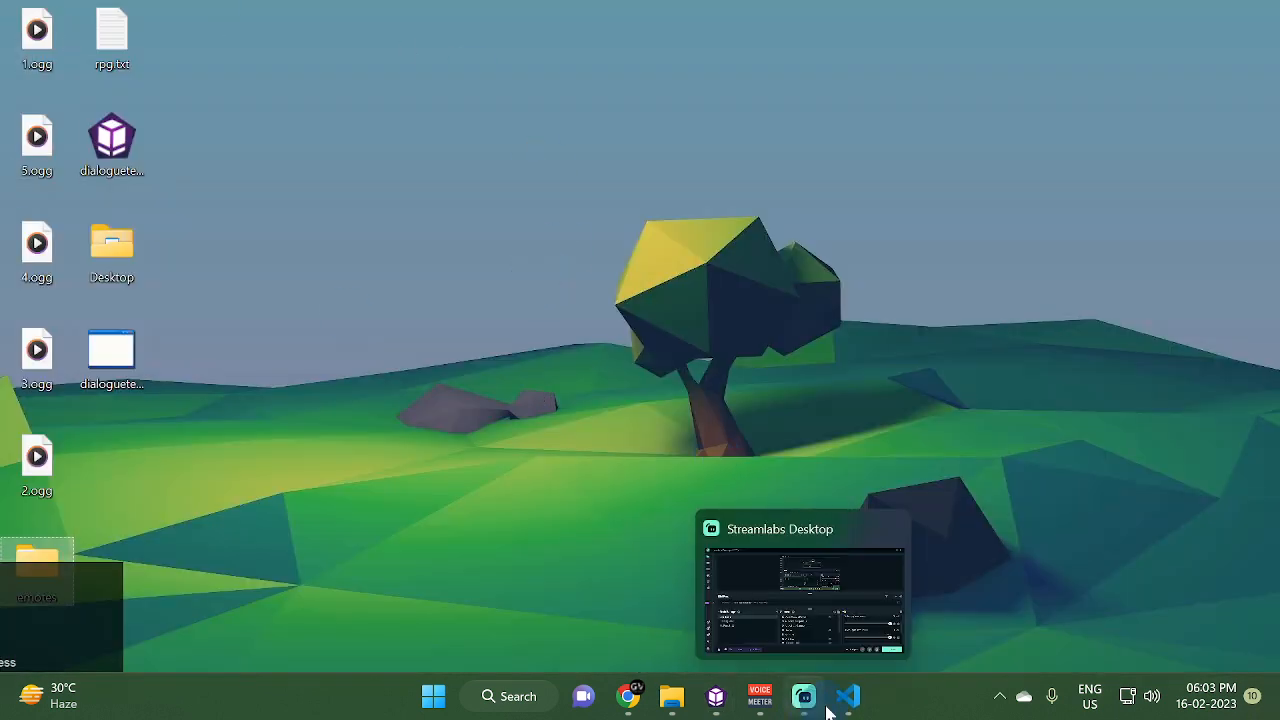
{"action": "left_click", "coordinate": [716, 696]}
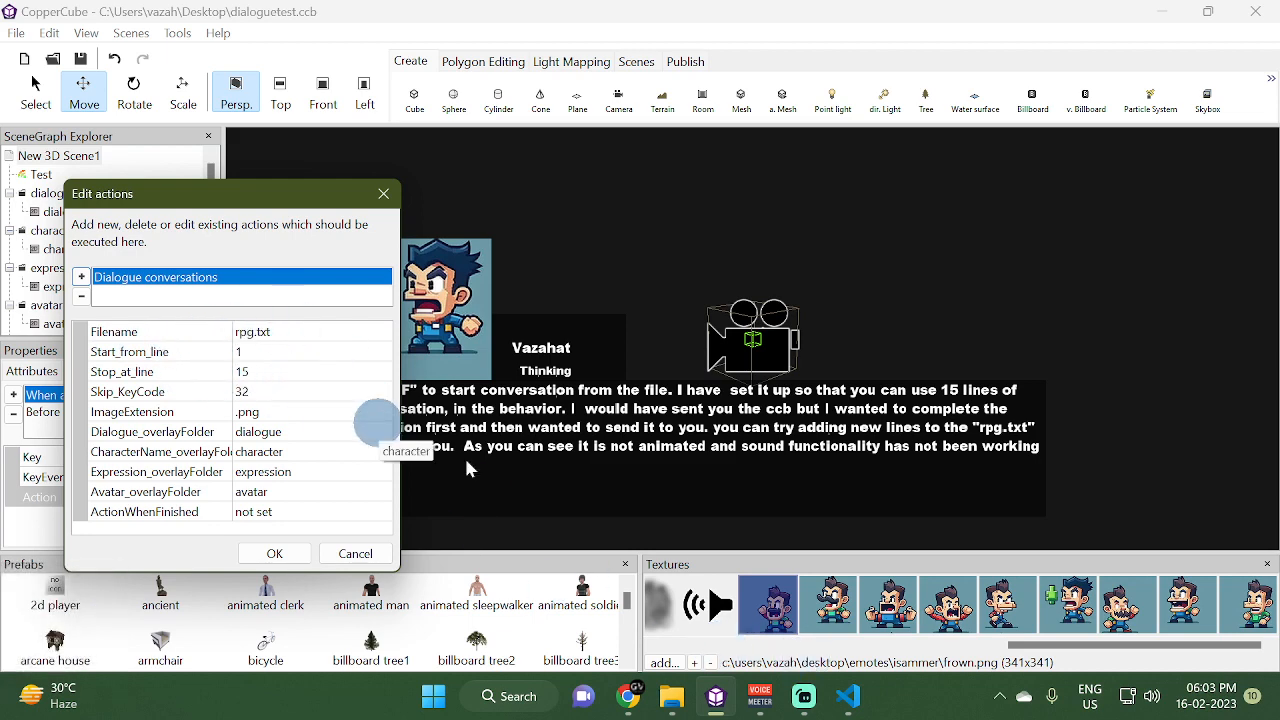
{"action": "left_click", "coordinate": [848, 696]}
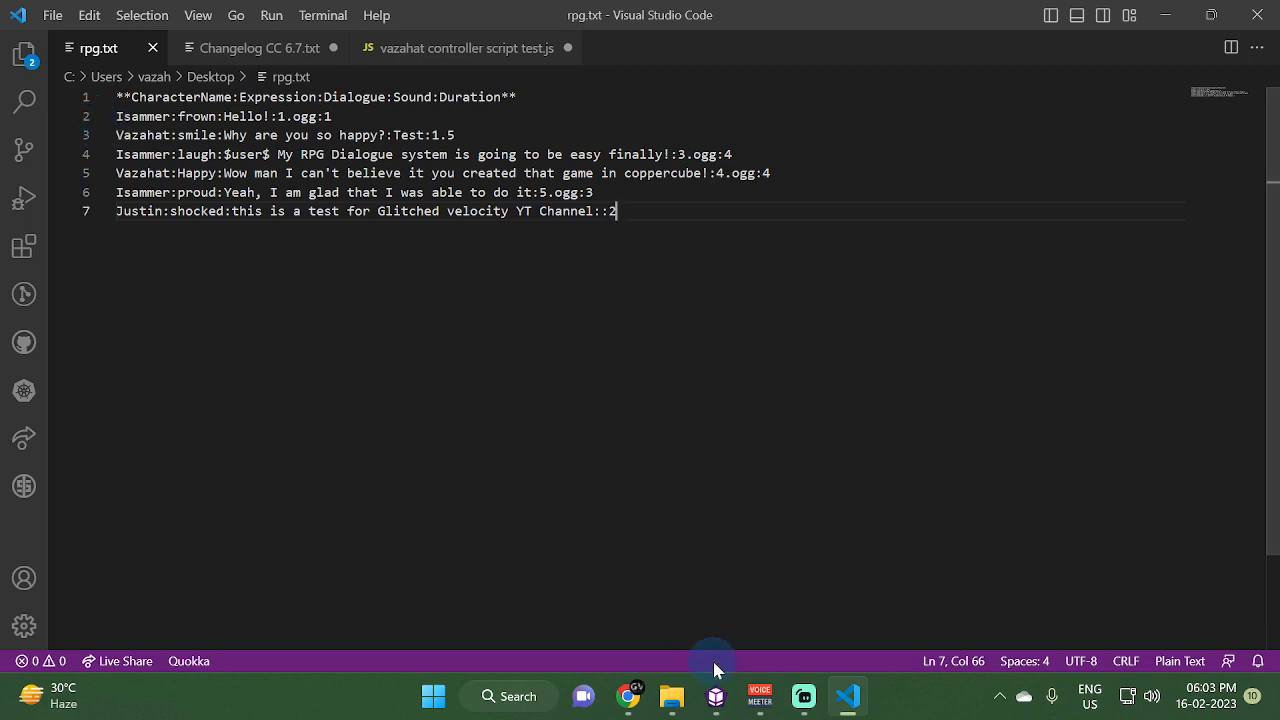
{"action": "left_click", "coordinate": [716, 696]}
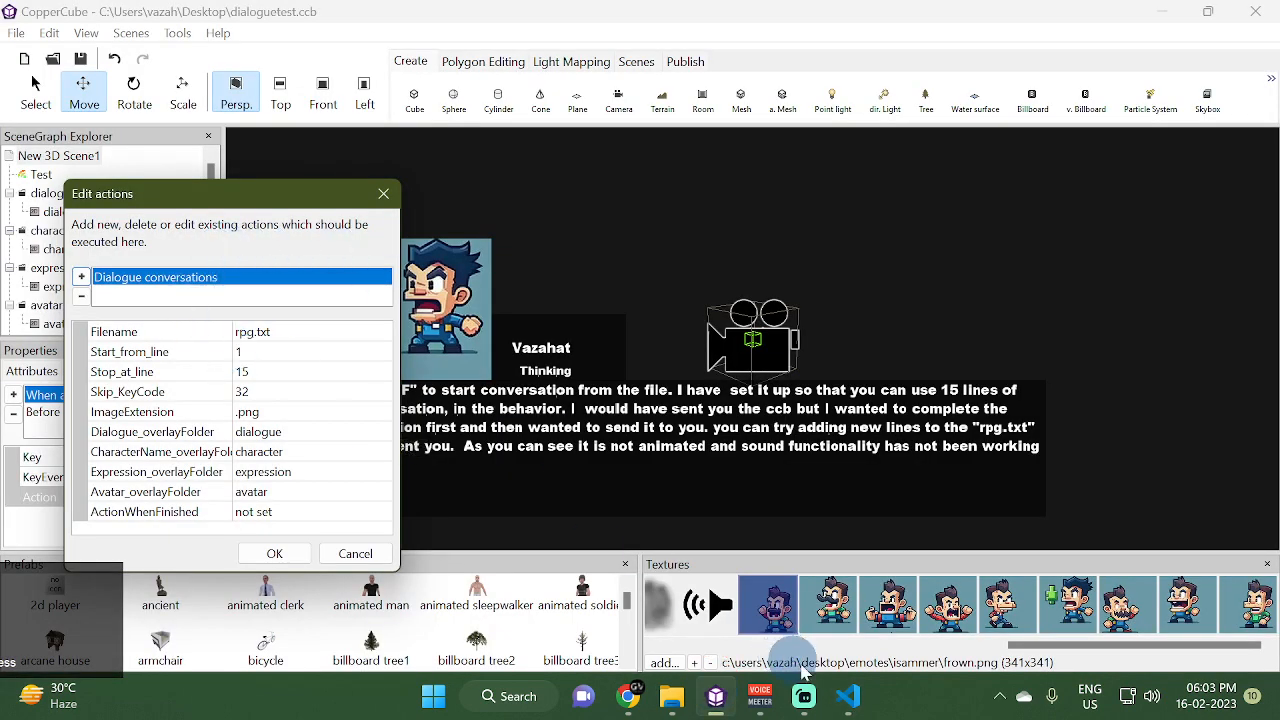
{"action": "left_click", "coordinate": [848, 696]}
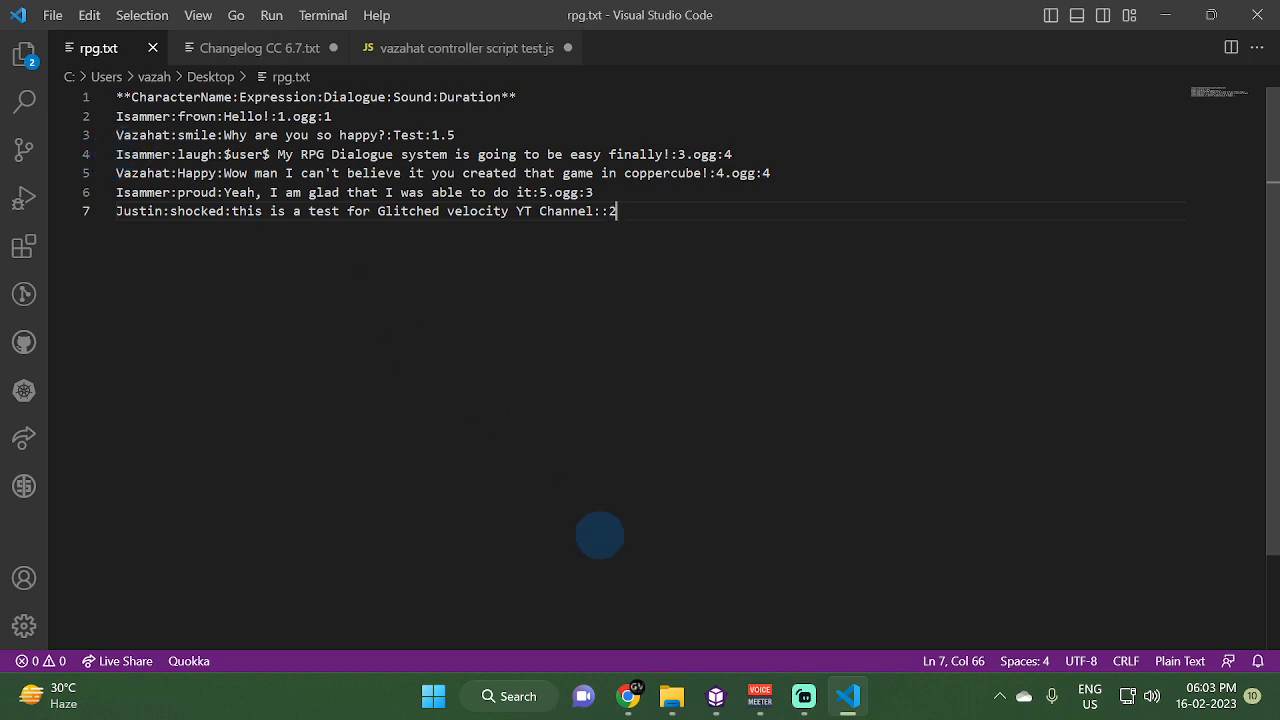
{"action": "left_click", "coordinate": [725, 695]}
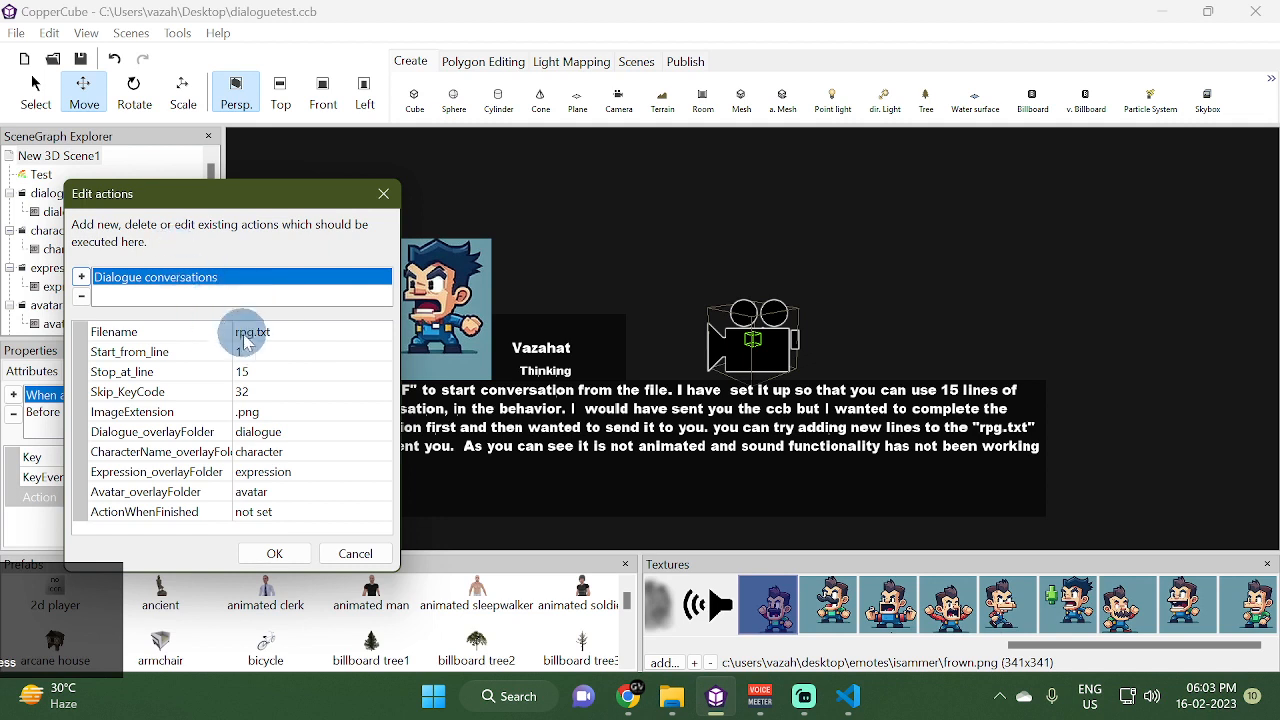
Set Start_from_line to 2 in the Dialogue conversations action
{"action": "left_click", "coordinate": [258, 360]}
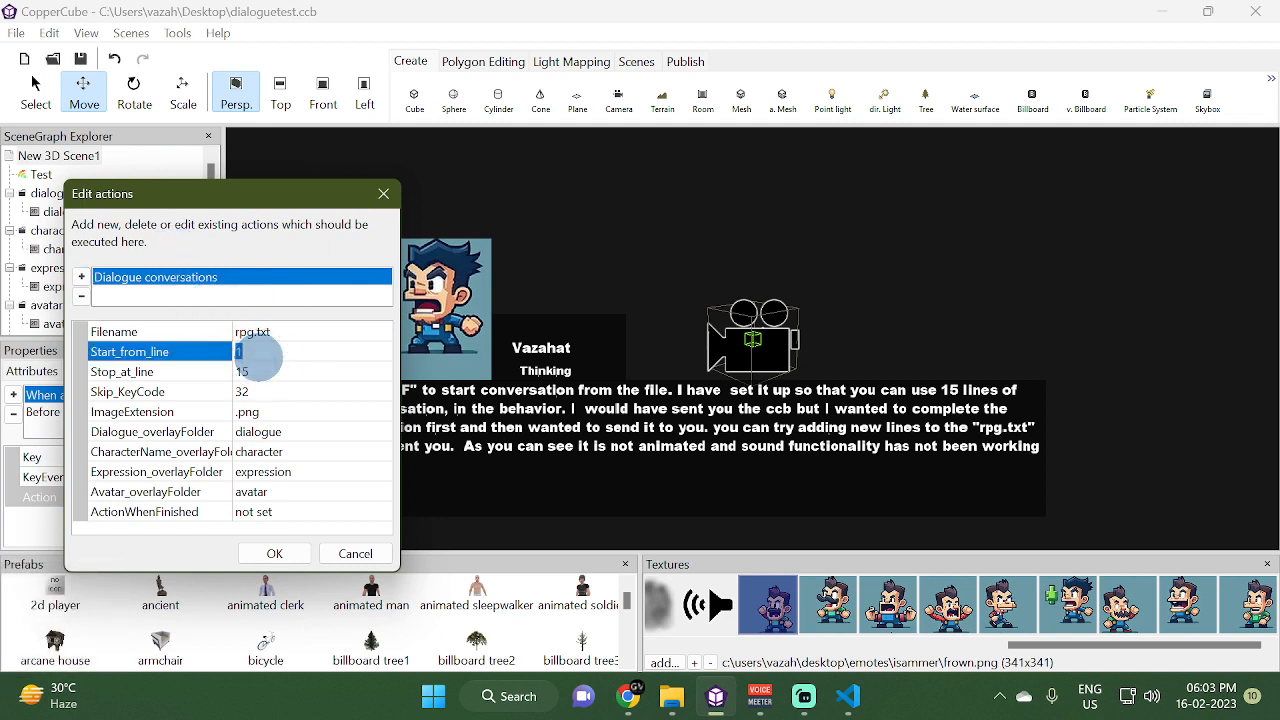
{"action": "type", "text": "2"}
{"action": "key", "text": "Return"}
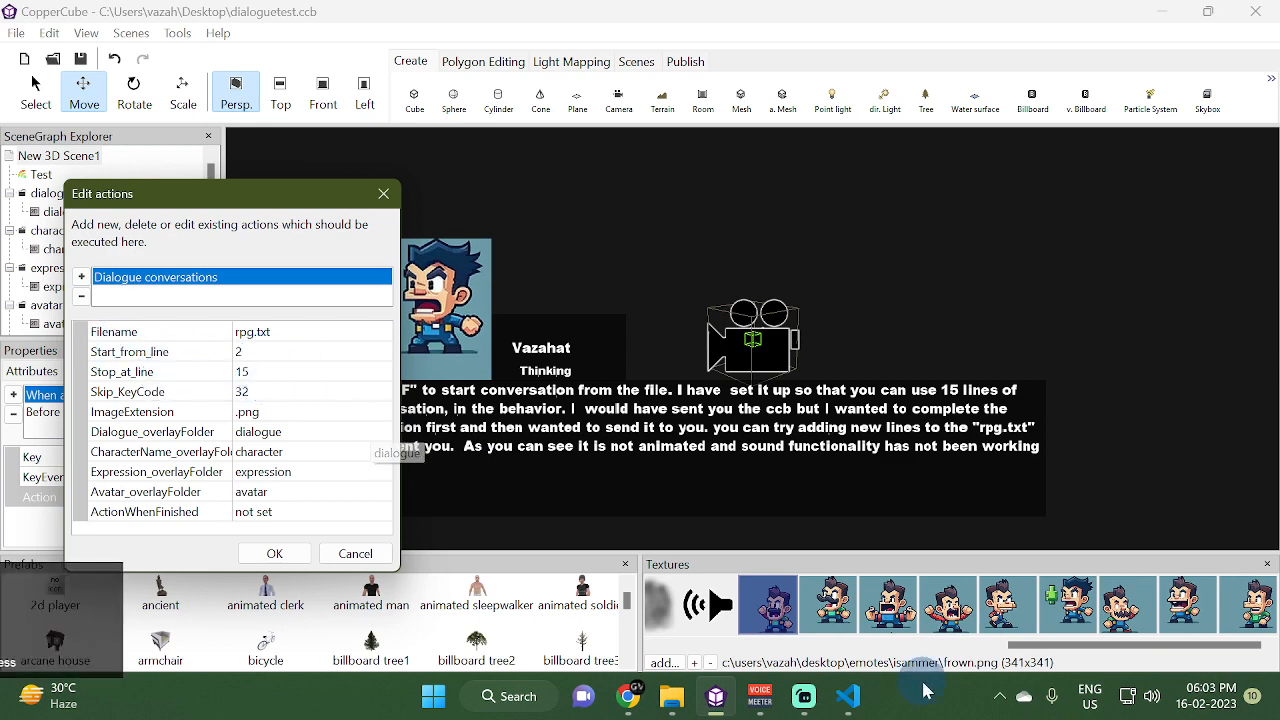
Check the line numbers of rpg.txt in Visual Studio Code, and set Stop_at_line to 4 in CopperCube's dialogue action
{"action": "left_click", "coordinate": [848, 696]}
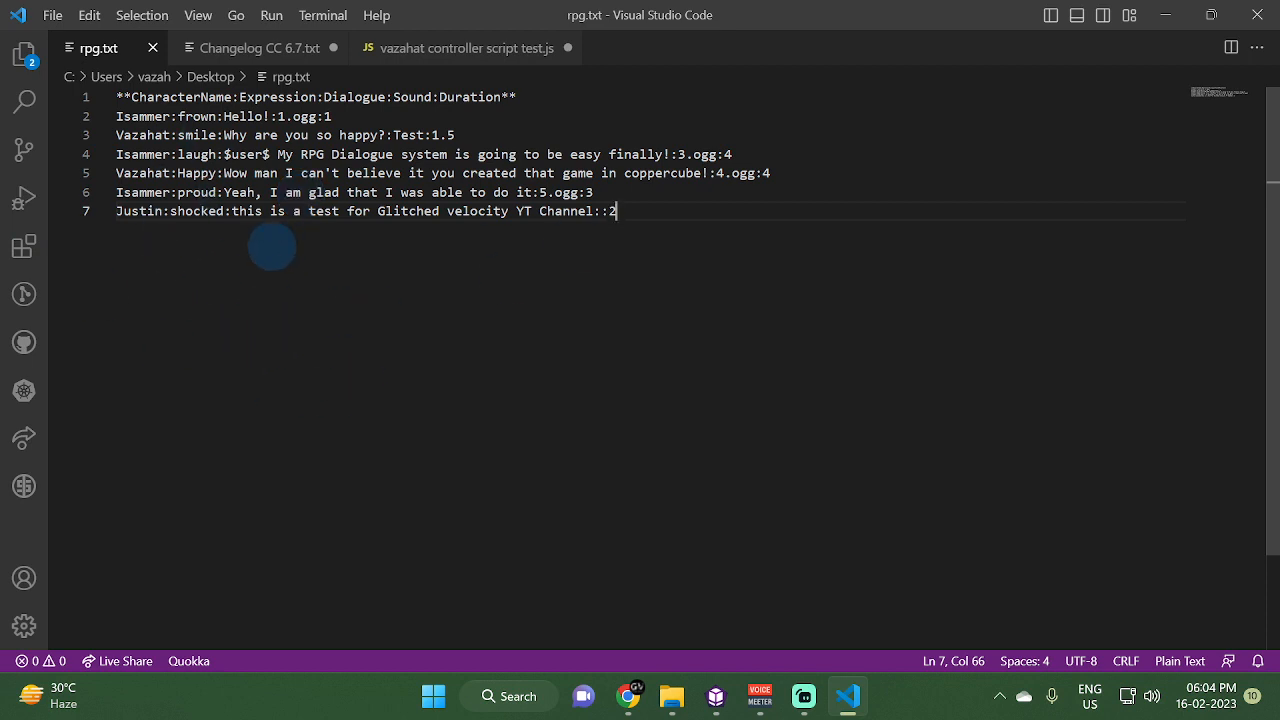
{"action": "left_click", "coordinate": [714, 693]}
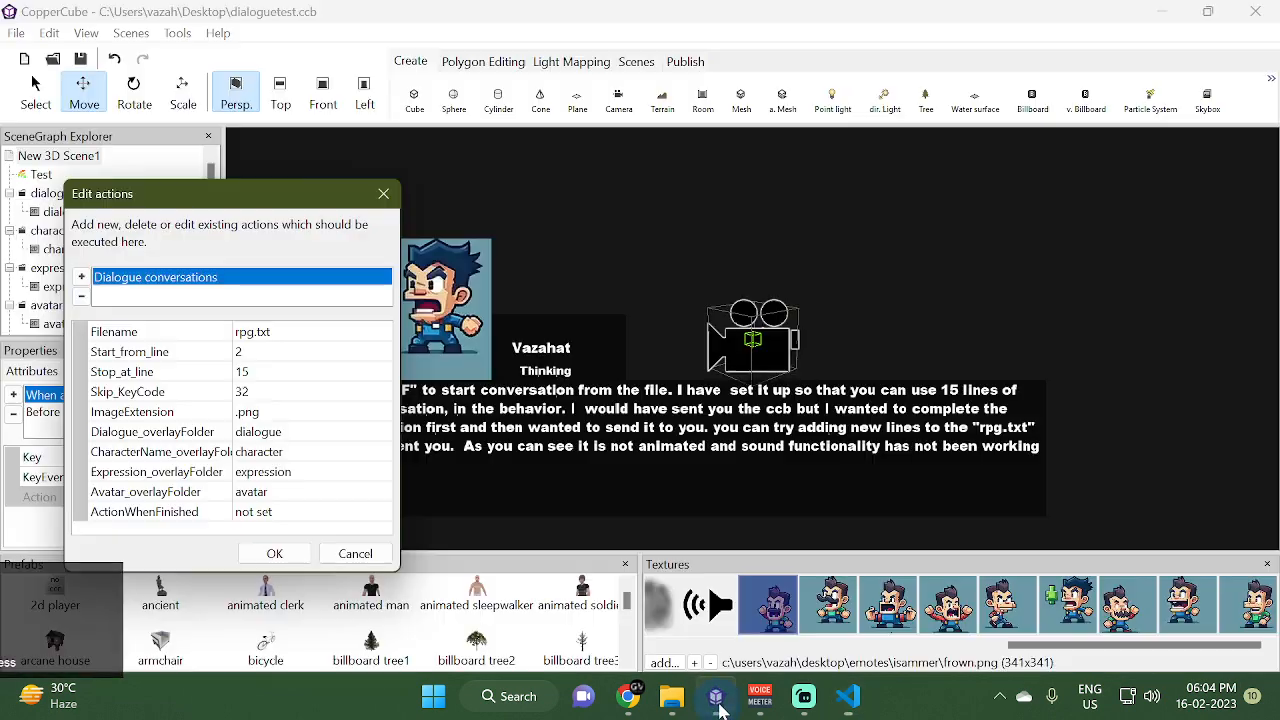
{"action": "left_click", "coordinate": [265, 371]}
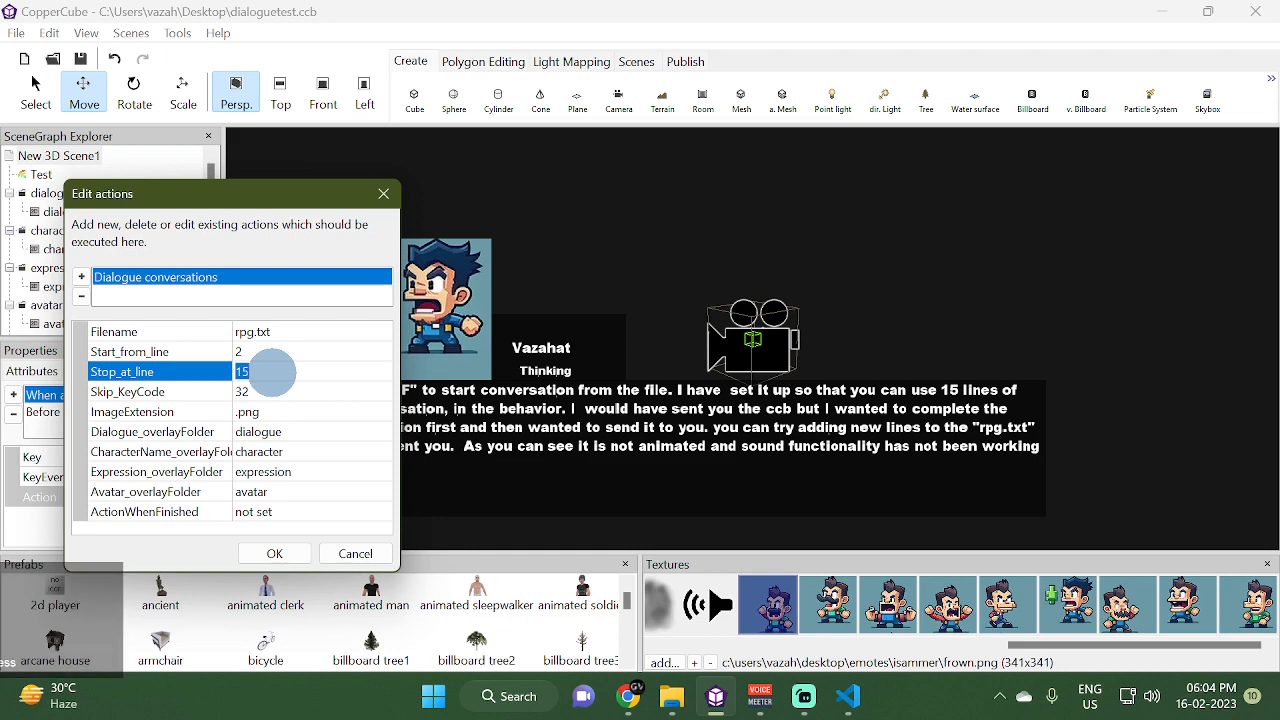
{"action": "type", "text": "4"}
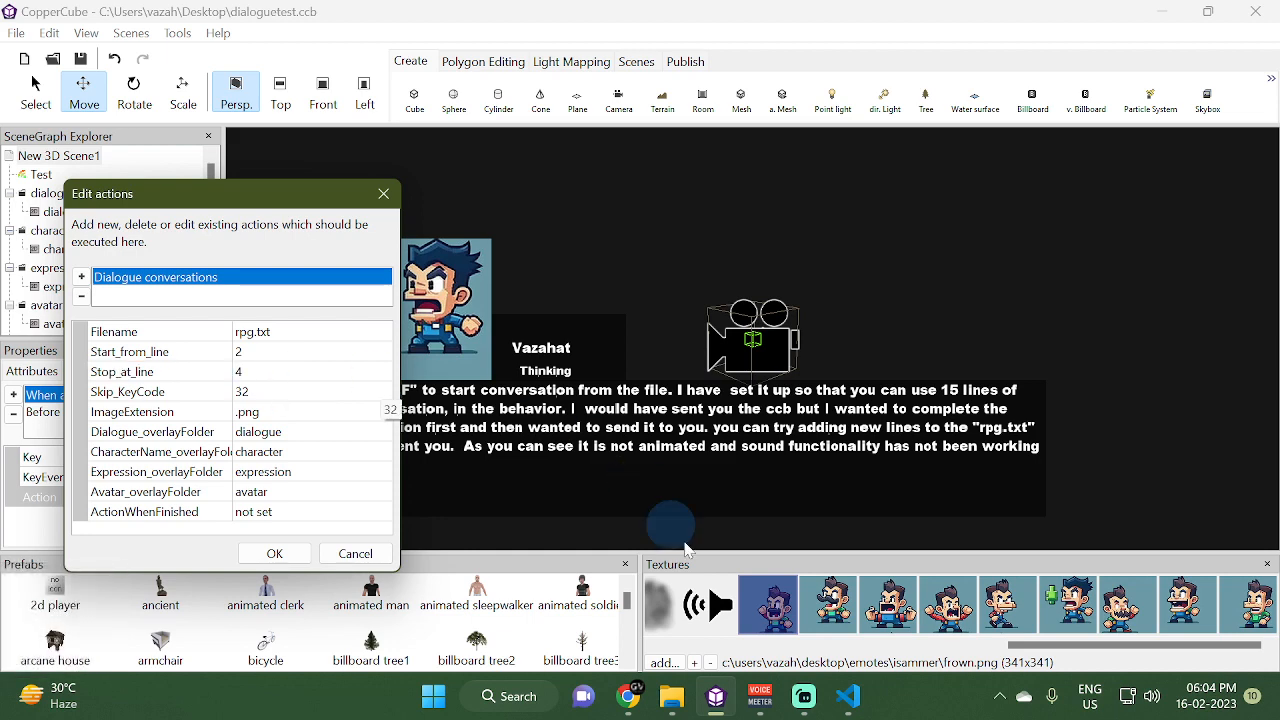
Examine lines 5 and 6 of rpg.txt in Visual Studio Code against the start and stop line settings in CopperCube
{"action": "left_click", "coordinate": [848, 698]}
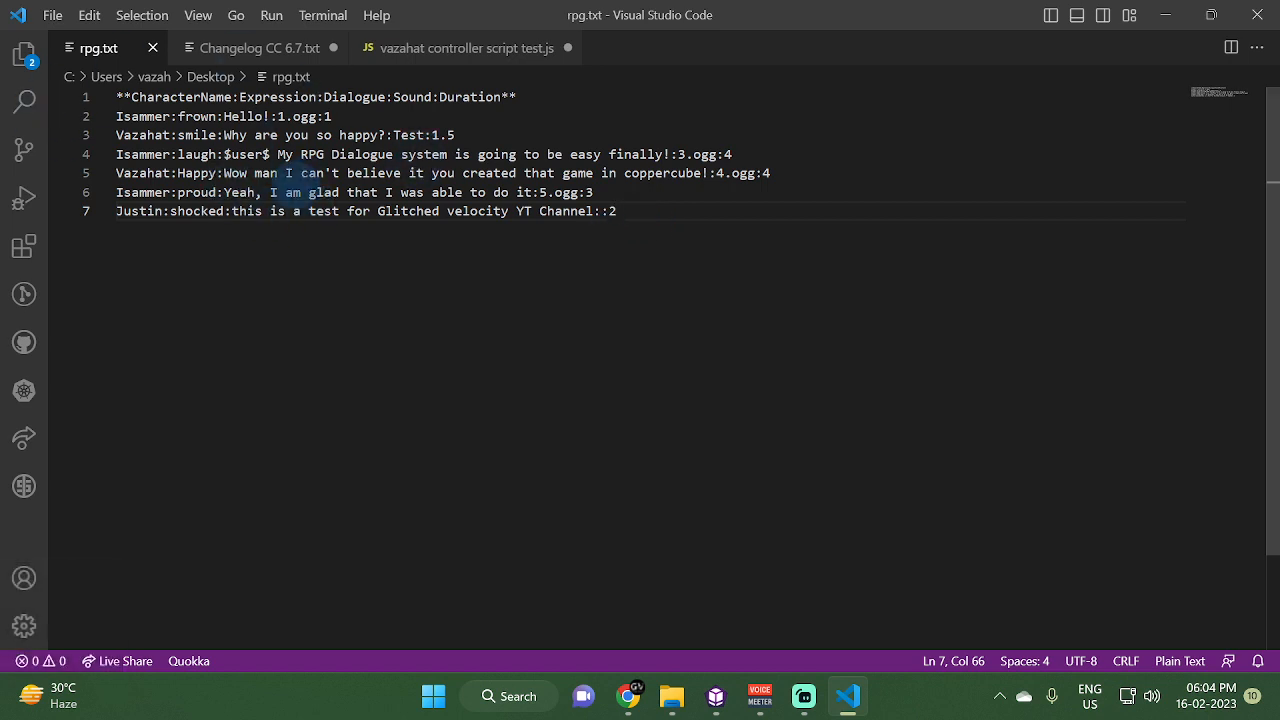
{"action": "left_click", "coordinate": [596, 194]}
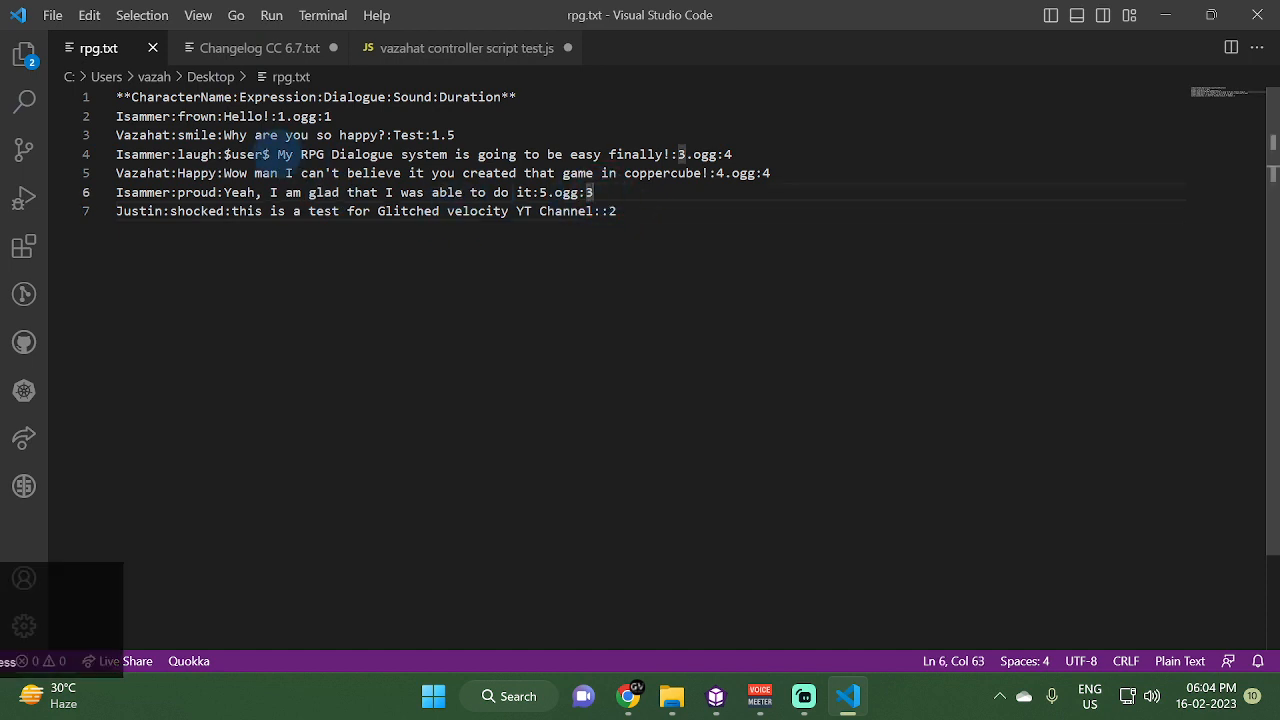
{"action": "left_click", "coordinate": [131, 173]}
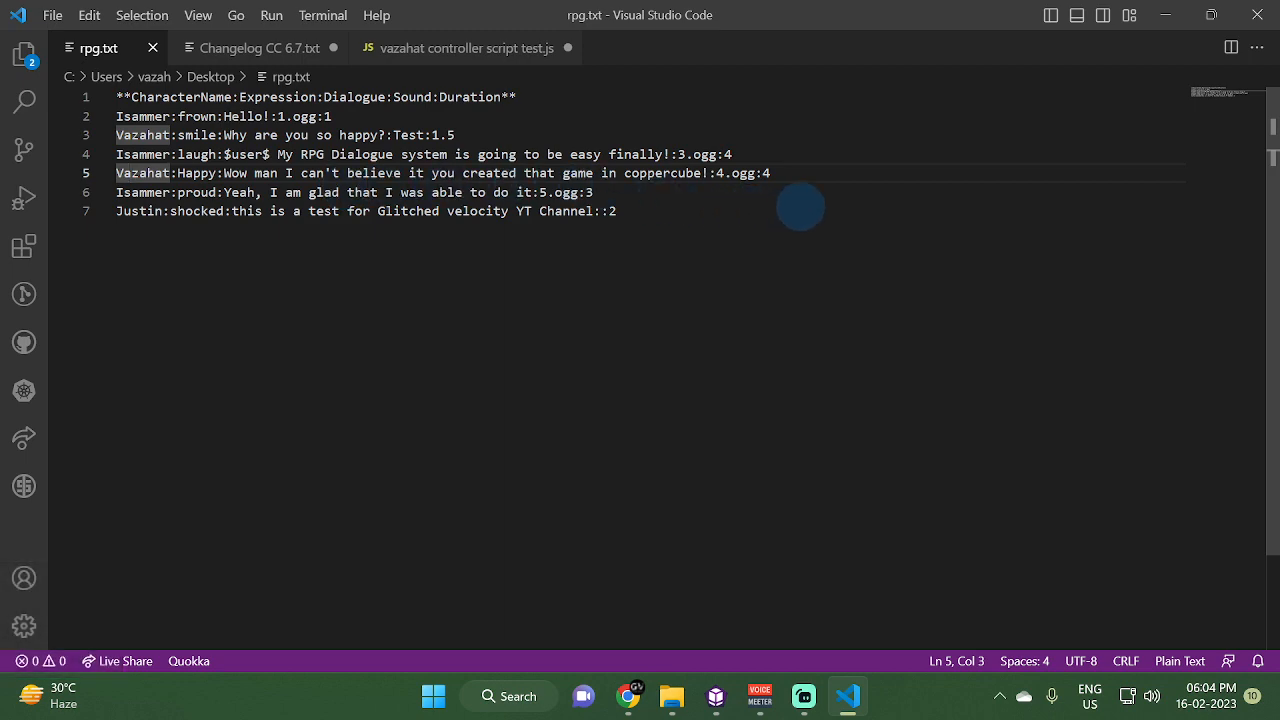
{"action": "left_click", "coordinate": [828, 176]}
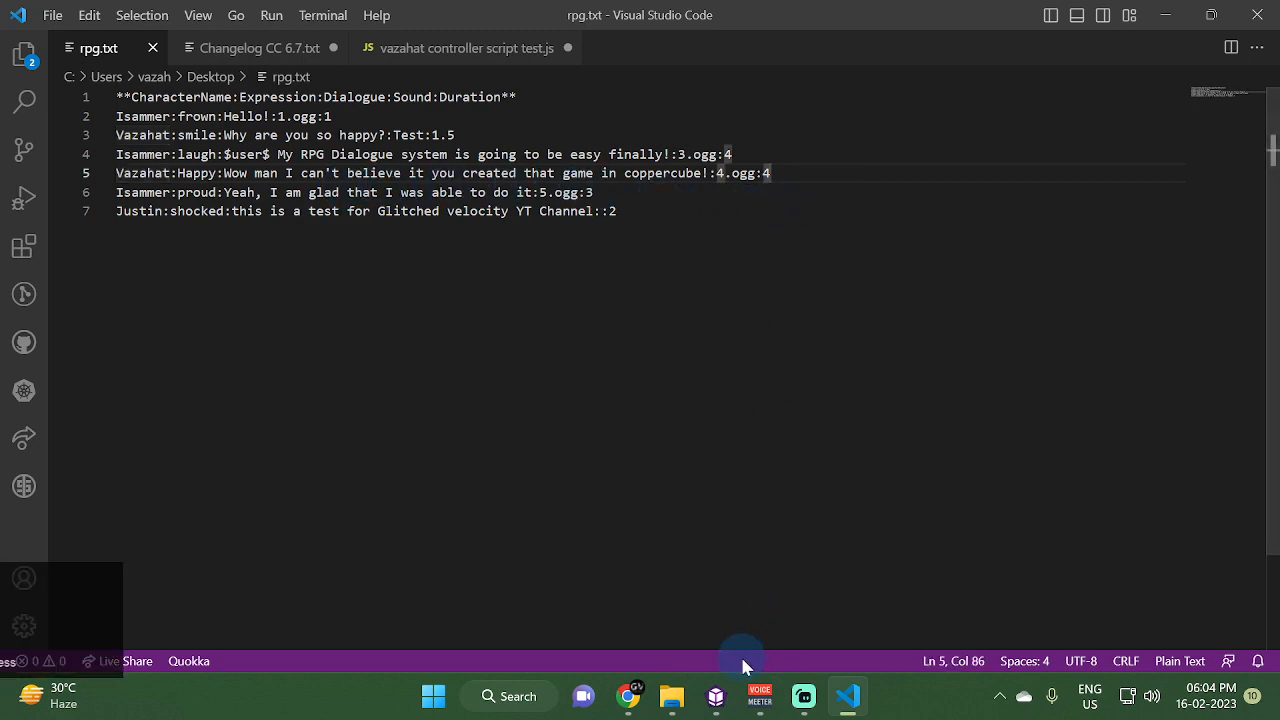
{"action": "left_click", "coordinate": [716, 696]}
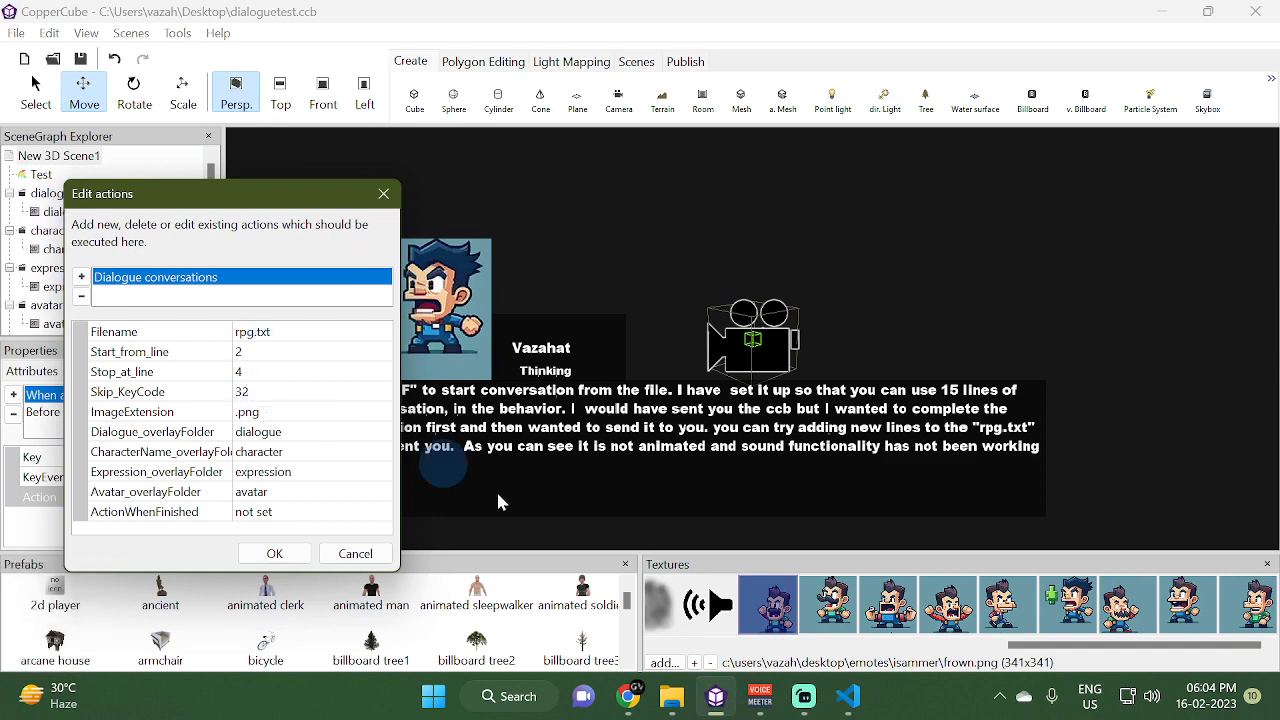
{"action": "left_click", "coordinate": [848, 696]}
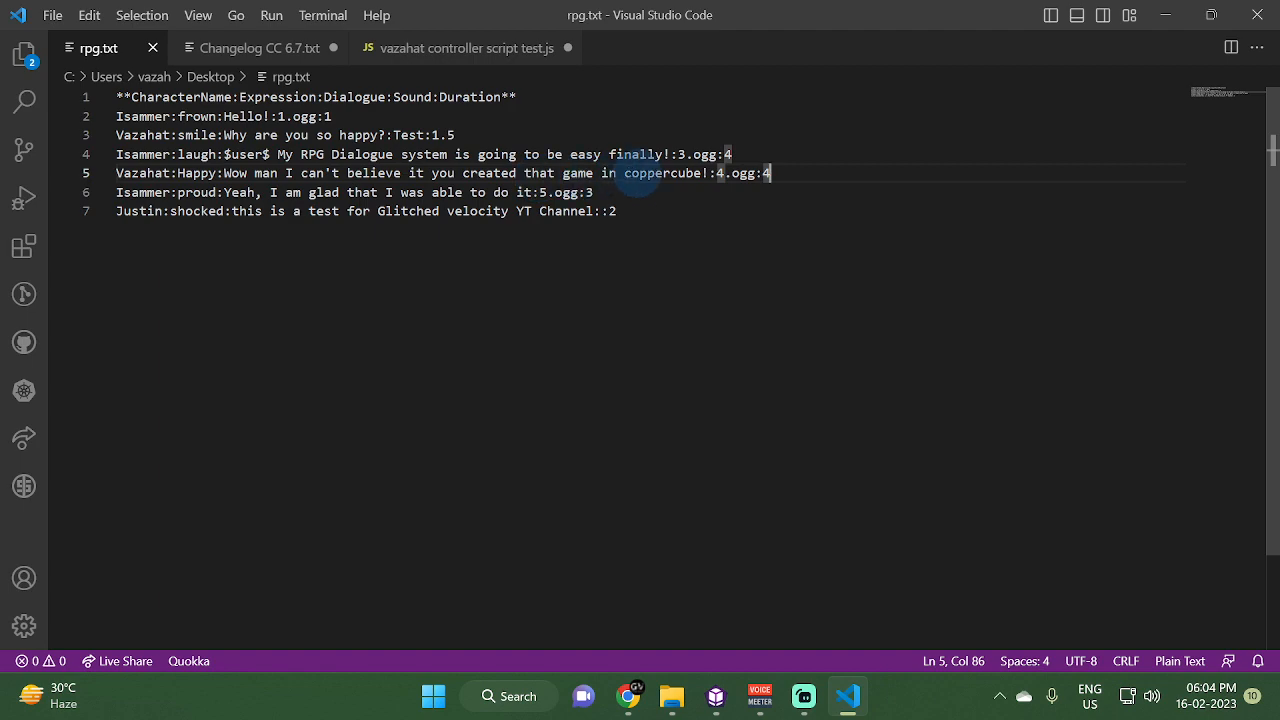
{"action": "left_click", "coordinate": [718, 698]}
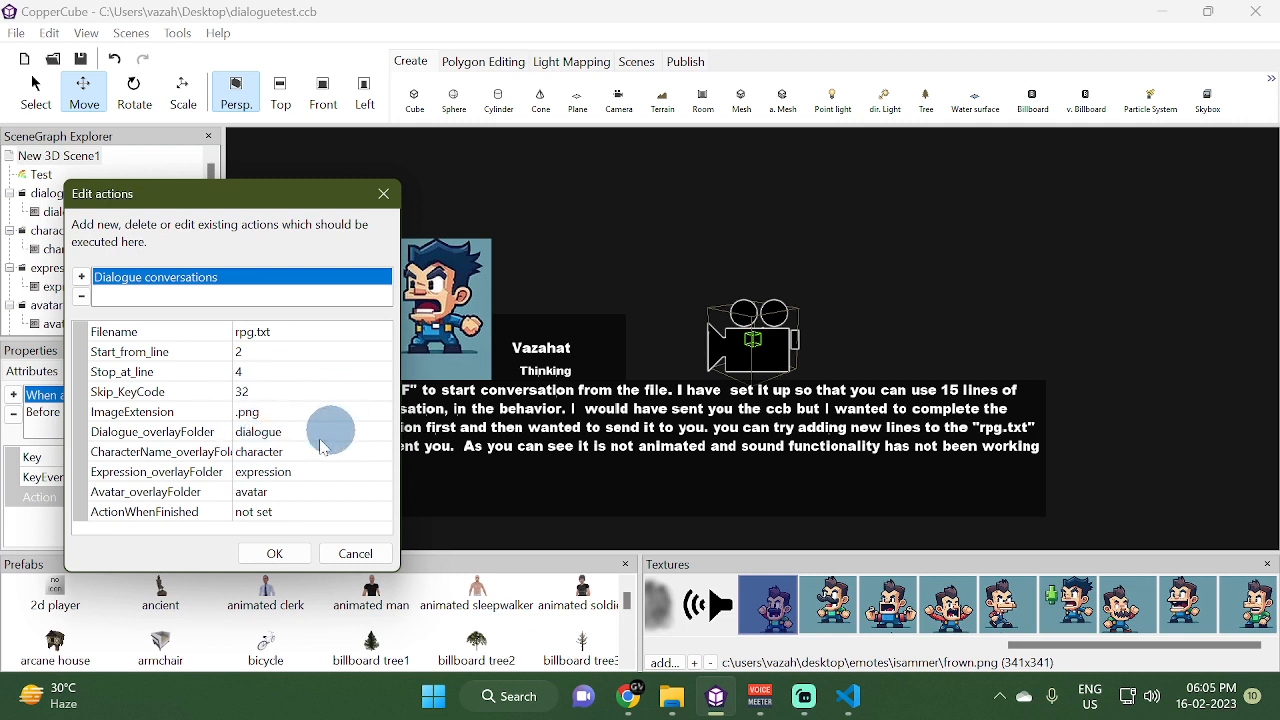
Switch to Chrome, search for "javascript key codes" in a new tab, and open Toptal's JavaScript Key Code Event Tool
{"action": "mouse_move", "coordinate": [631, 703]}
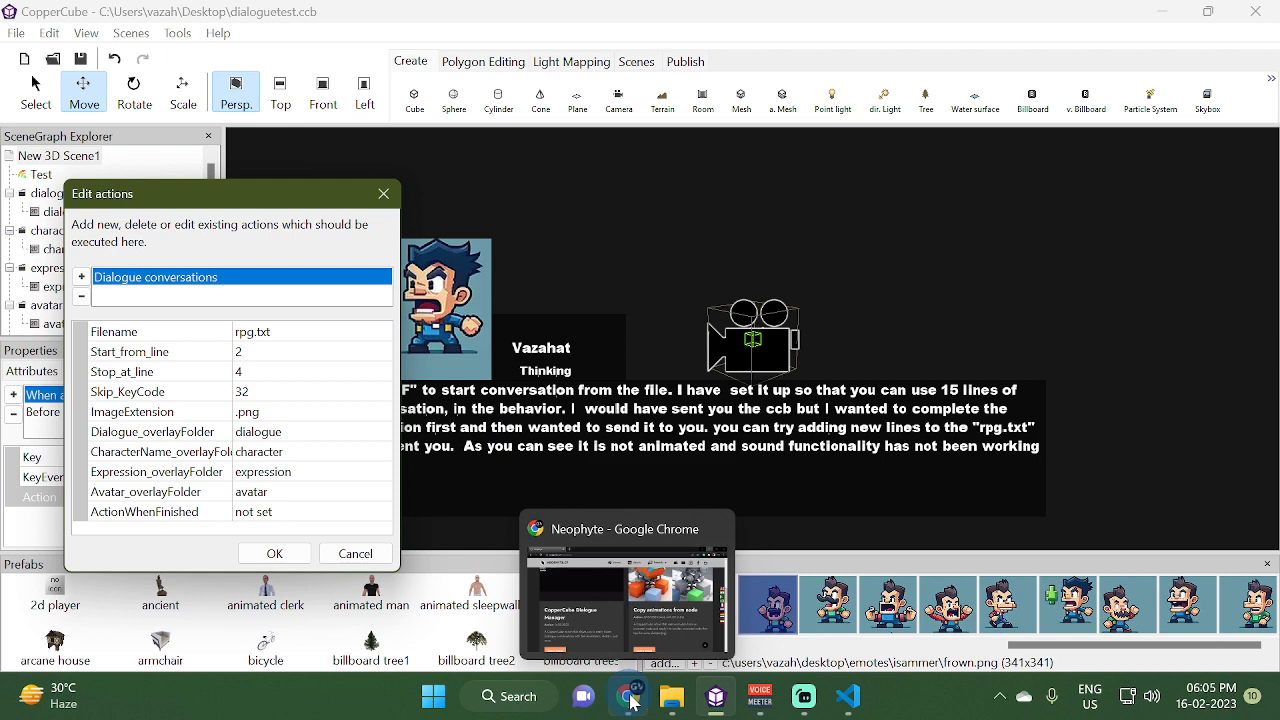
{"action": "left_click", "coordinate": [631, 703]}
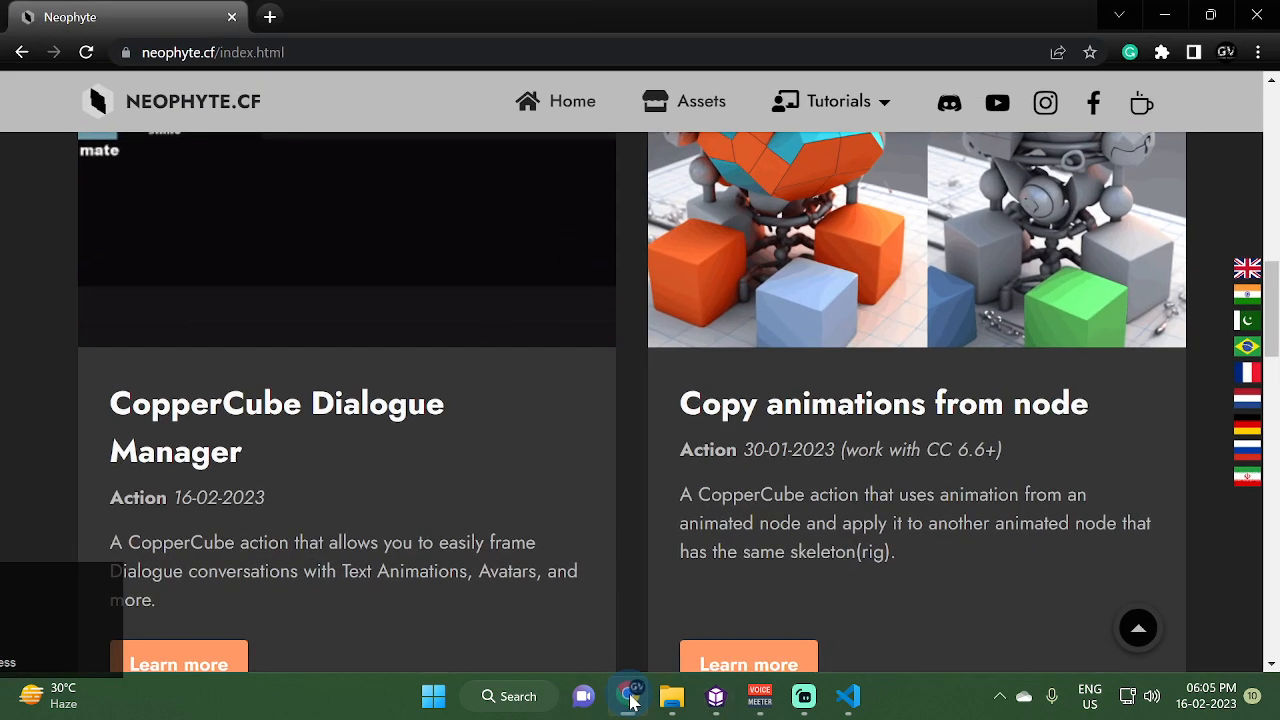
{"action": "left_click", "coordinate": [264, 16]}
{"action": "type", "text": "jav"}
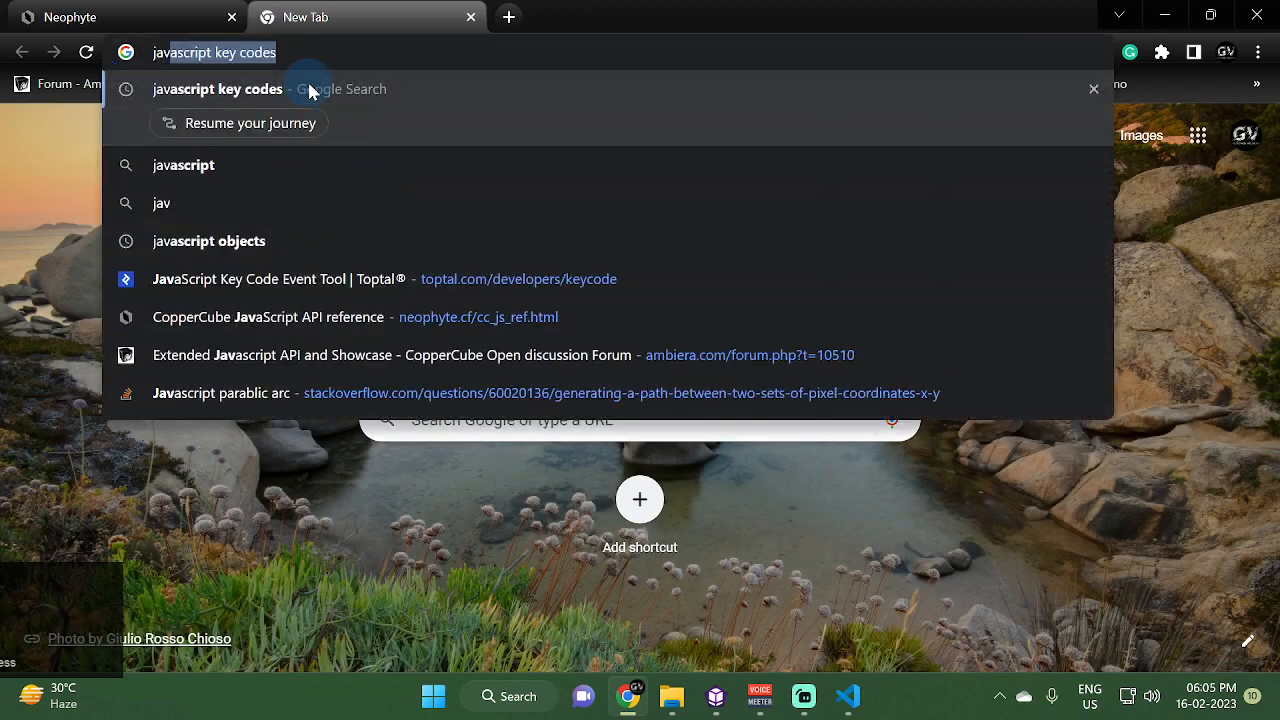
{"action": "type", "text": "ascript"}
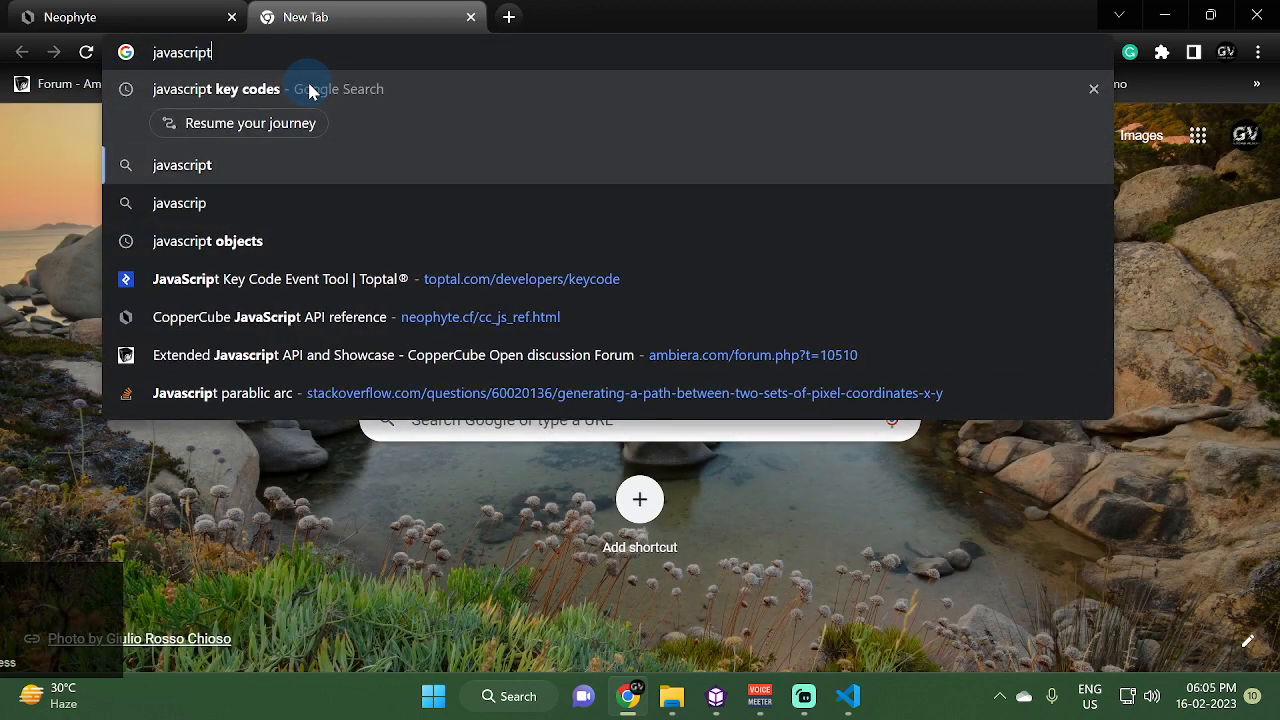
{"action": "key", "text": "Return"}
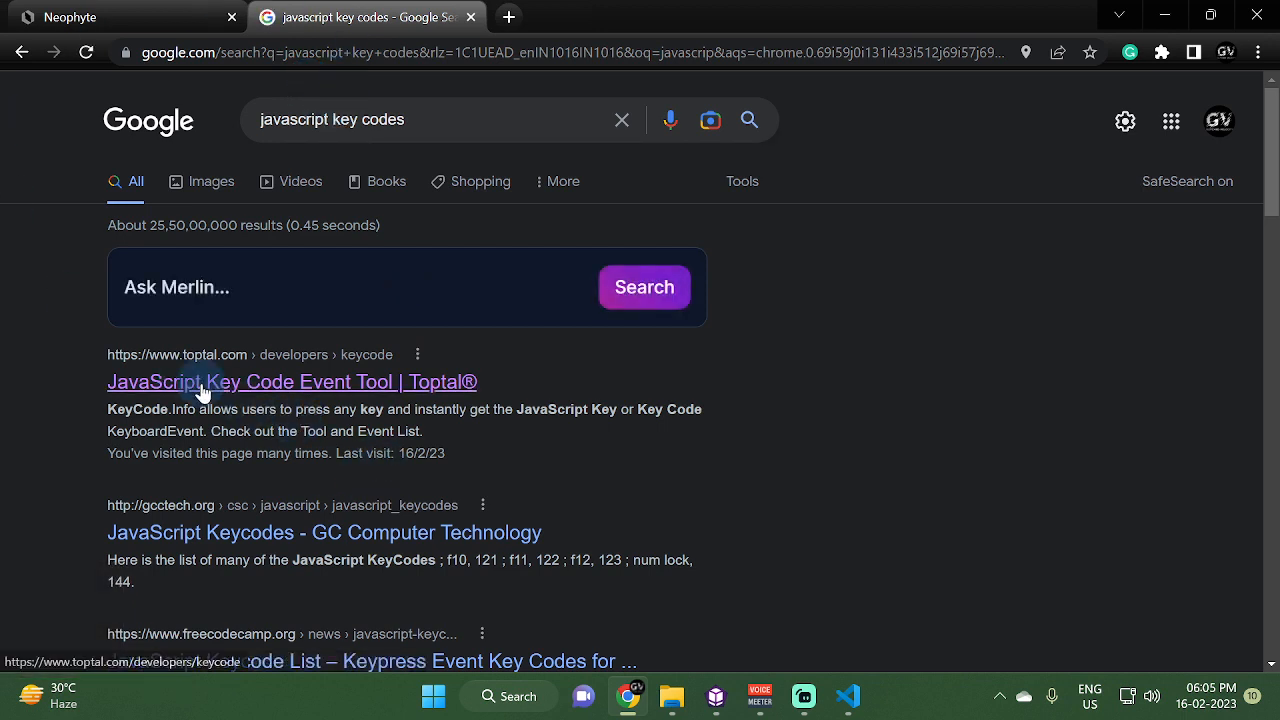
{"action": "left_click", "coordinate": [292, 386]}
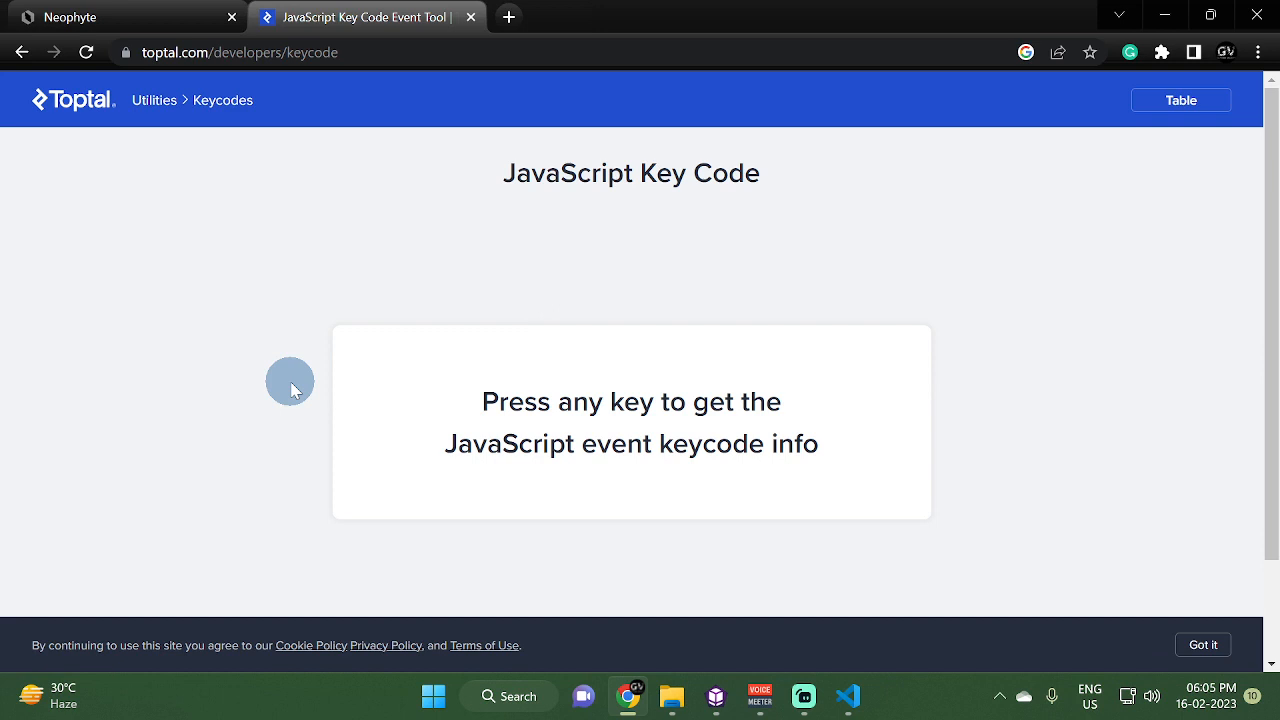
Look up the JavaScript key codes for A, Space, F and S, and return to the action settings in CopperCube
{"action": "key", "text": "a"}
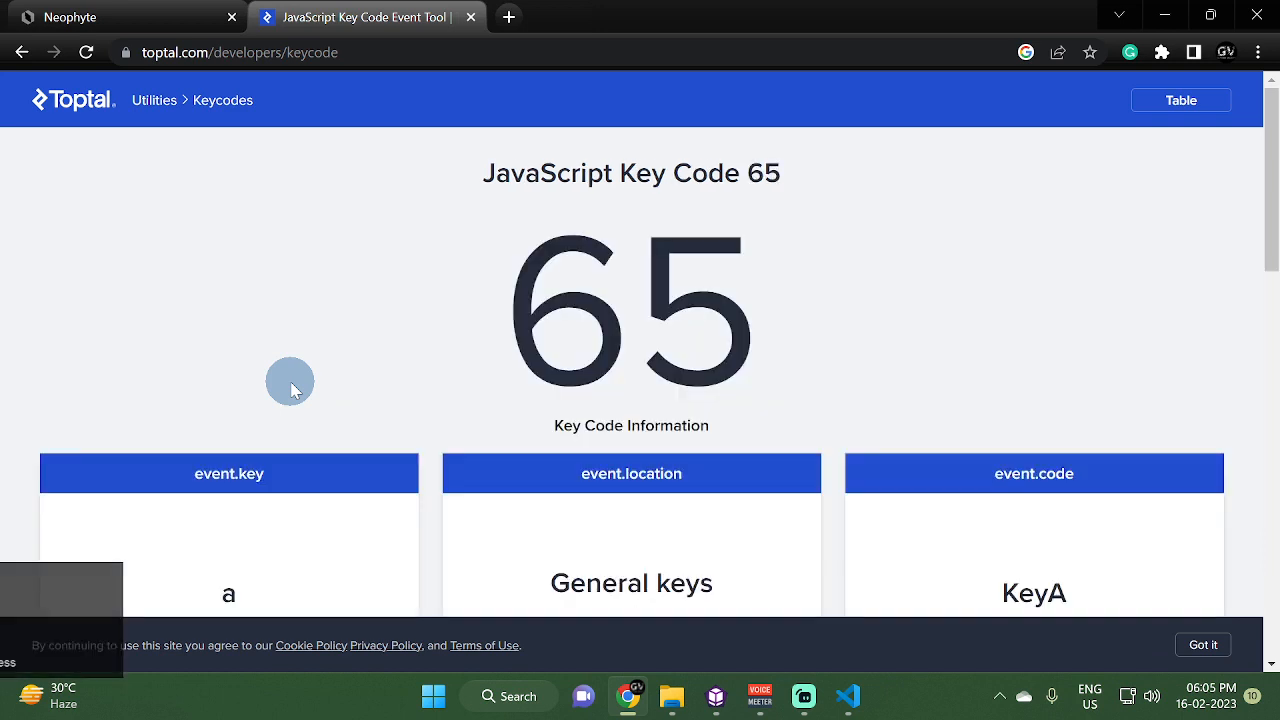
{"action": "key", "text": "space"}
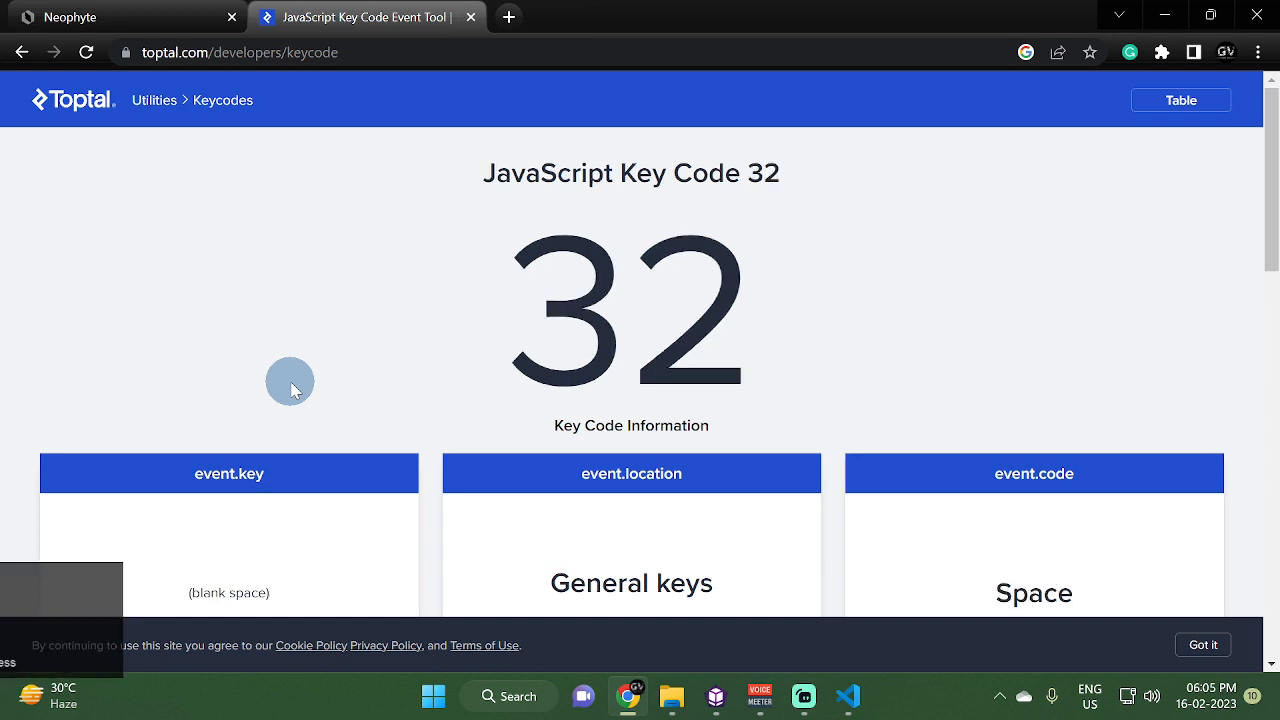
{"action": "key", "text": "f"}
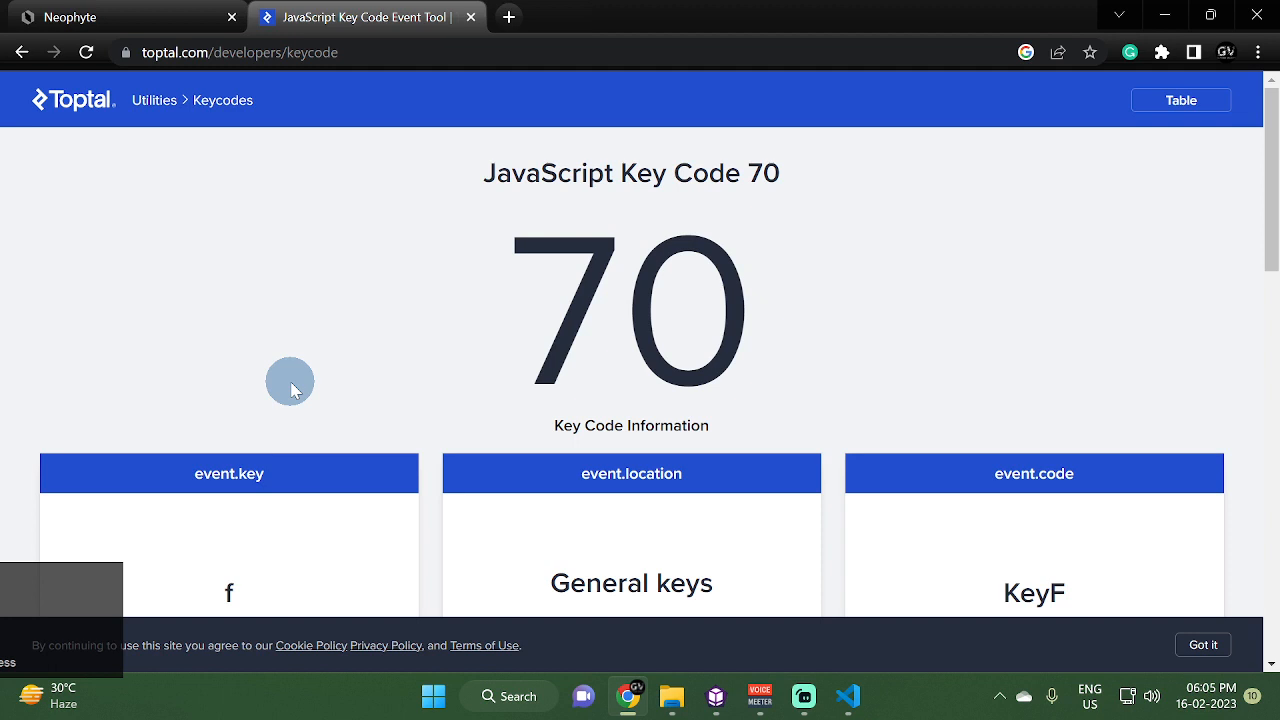
{"action": "key", "text": "s"}
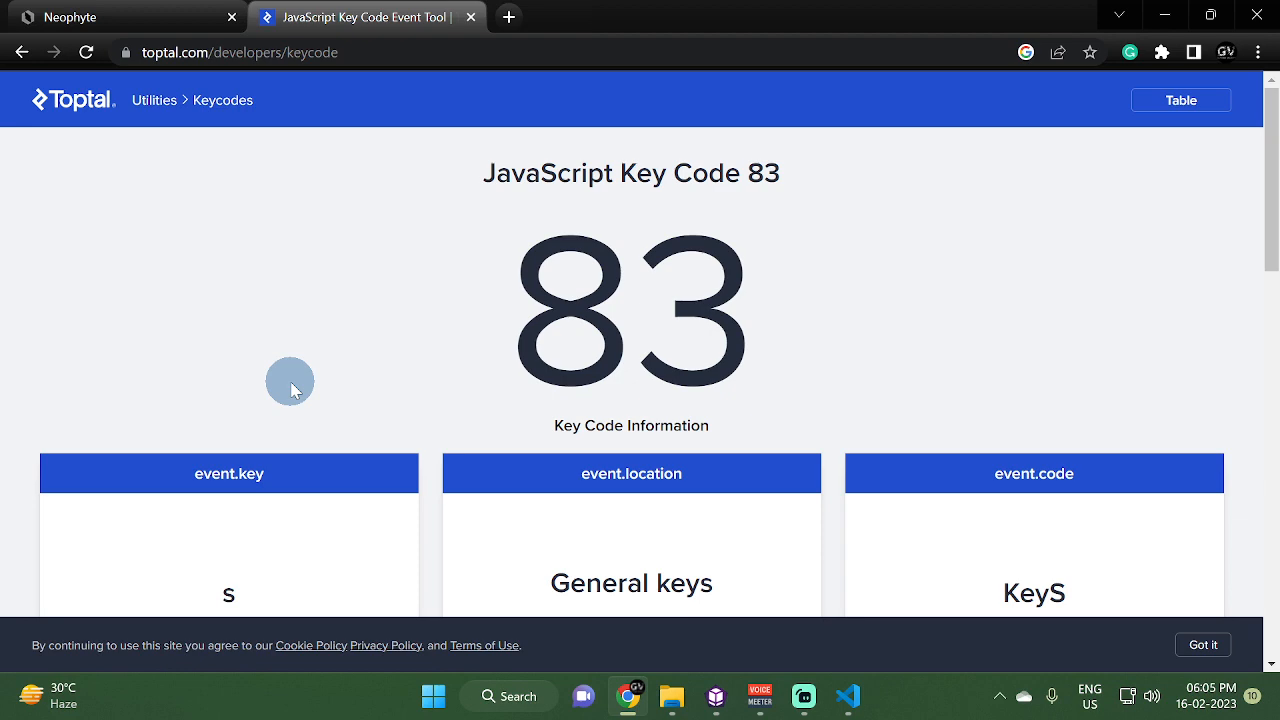
{"action": "left_click", "coordinate": [716, 696]}
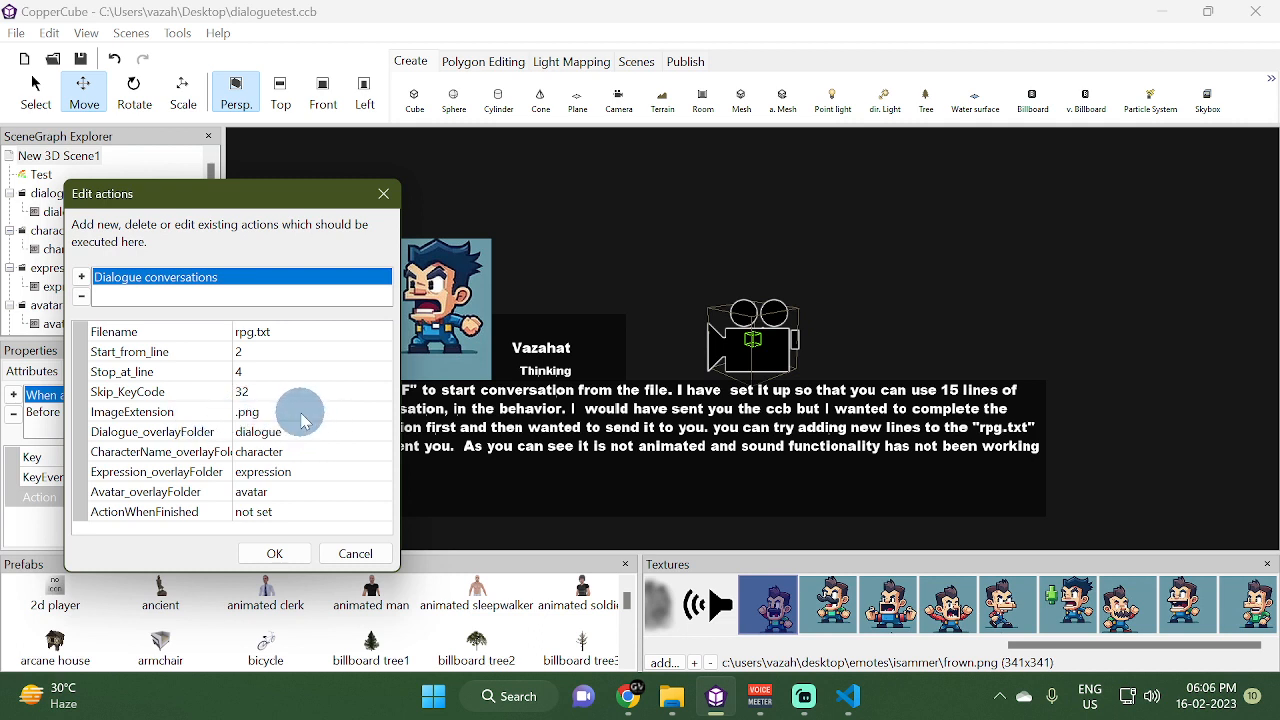
Open the character subfolder containing shocked.png inside the desktop's emotes folder to check the image's file extension
{"action": "key", "text": "super+d"}
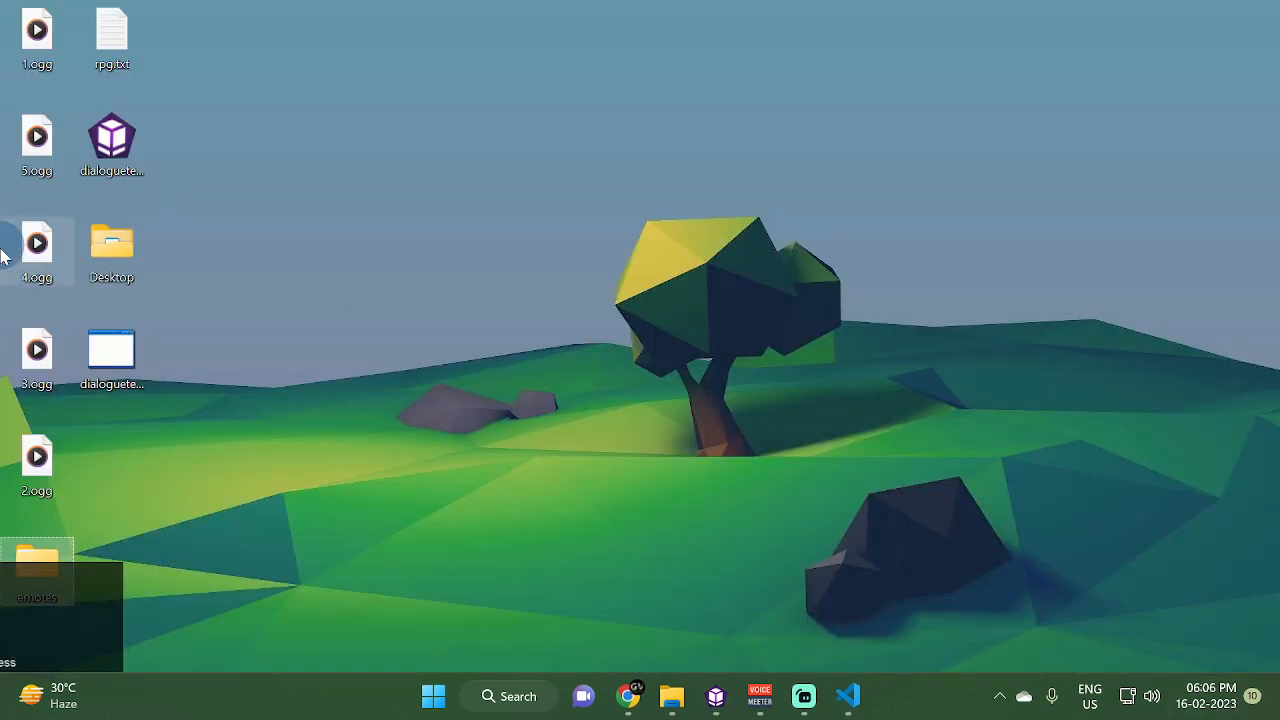
{"action": "double_click", "coordinate": [52, 547]}
{"action": "double_click", "coordinate": [247, 254]}
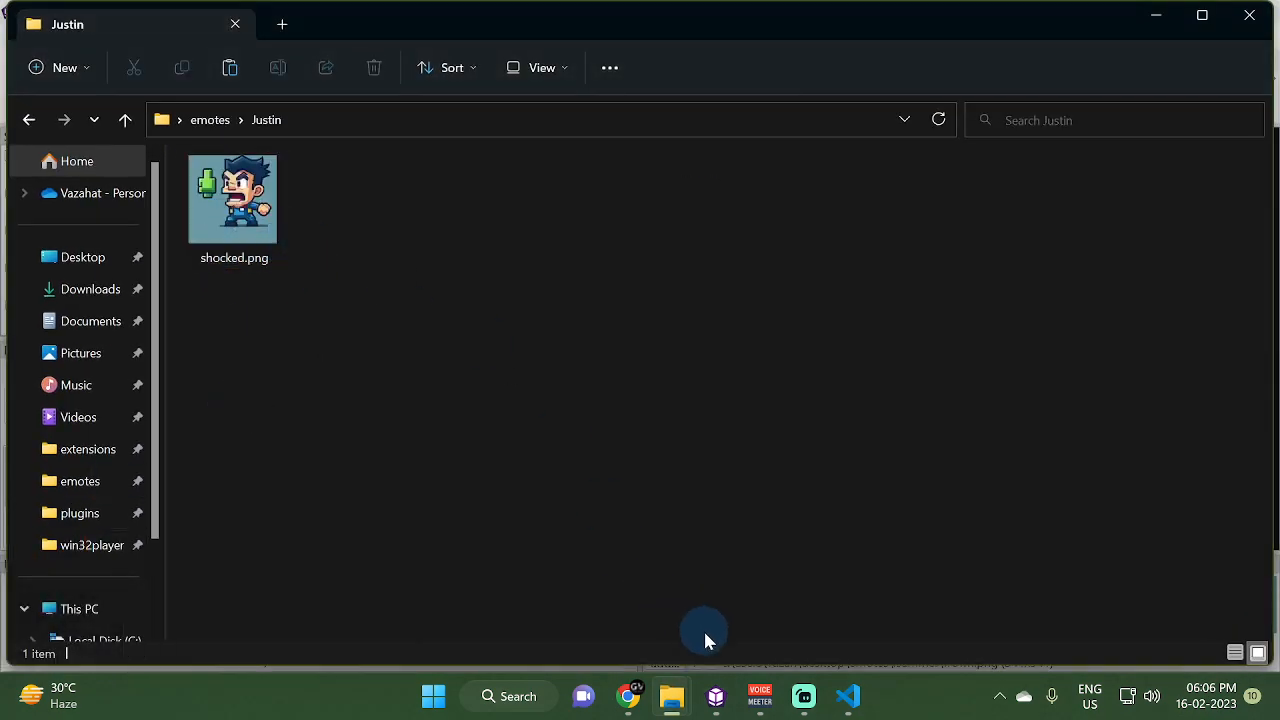
Switch to CopperCube, set the Dialogue conversations action's image extension to .png and accept the action settings
{"action": "left_click", "coordinate": [716, 696]}
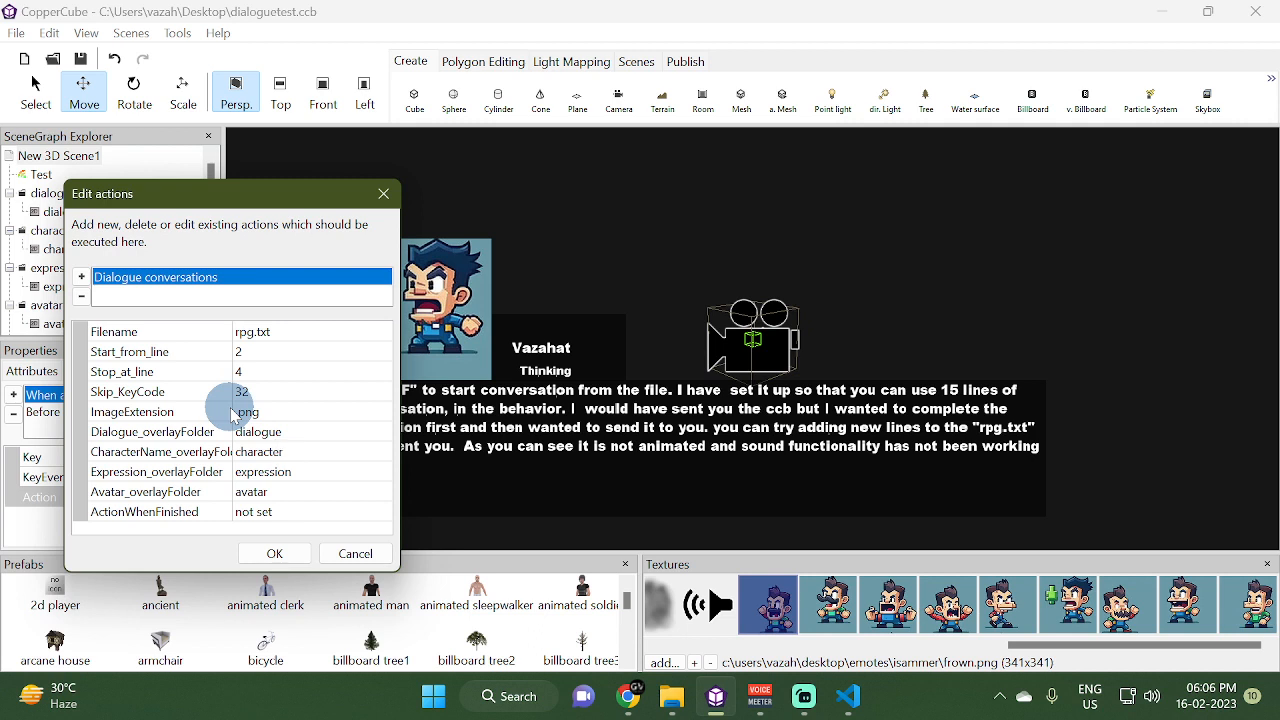
{"action": "left_click", "coordinate": [300, 412]}
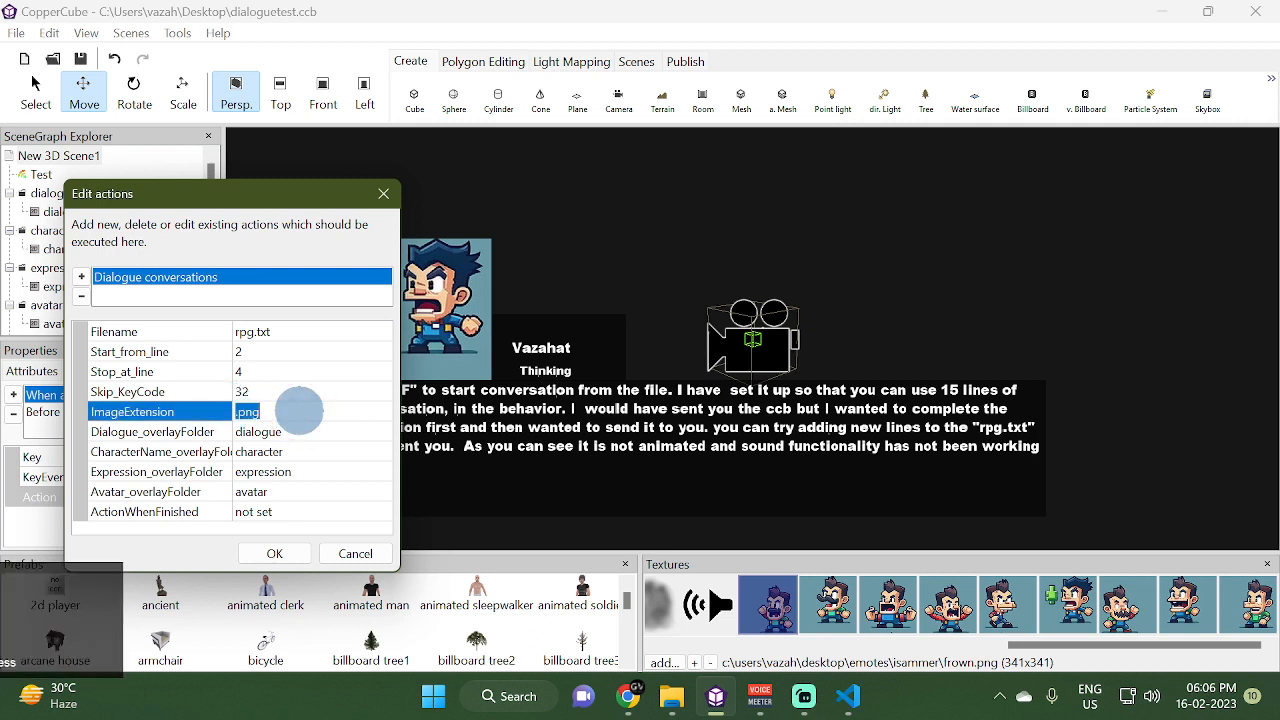
{"action": "type", "text": "."}
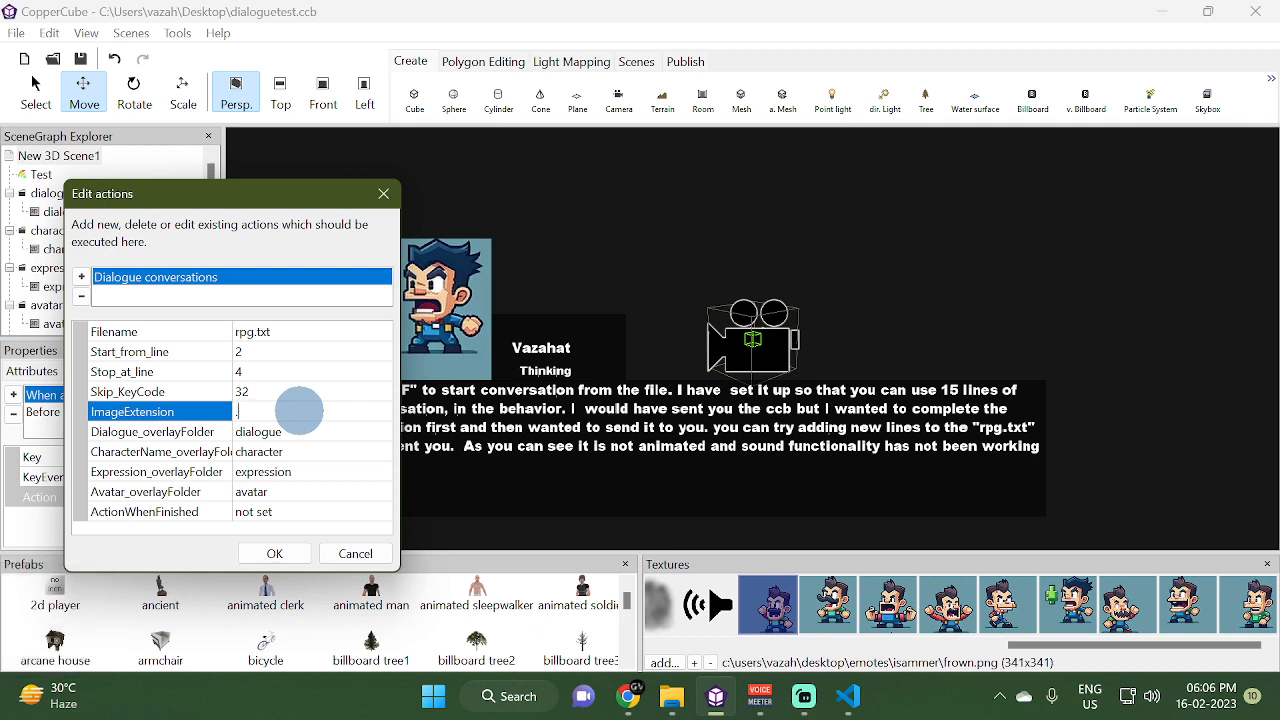
{"action": "type", "text": "png"}
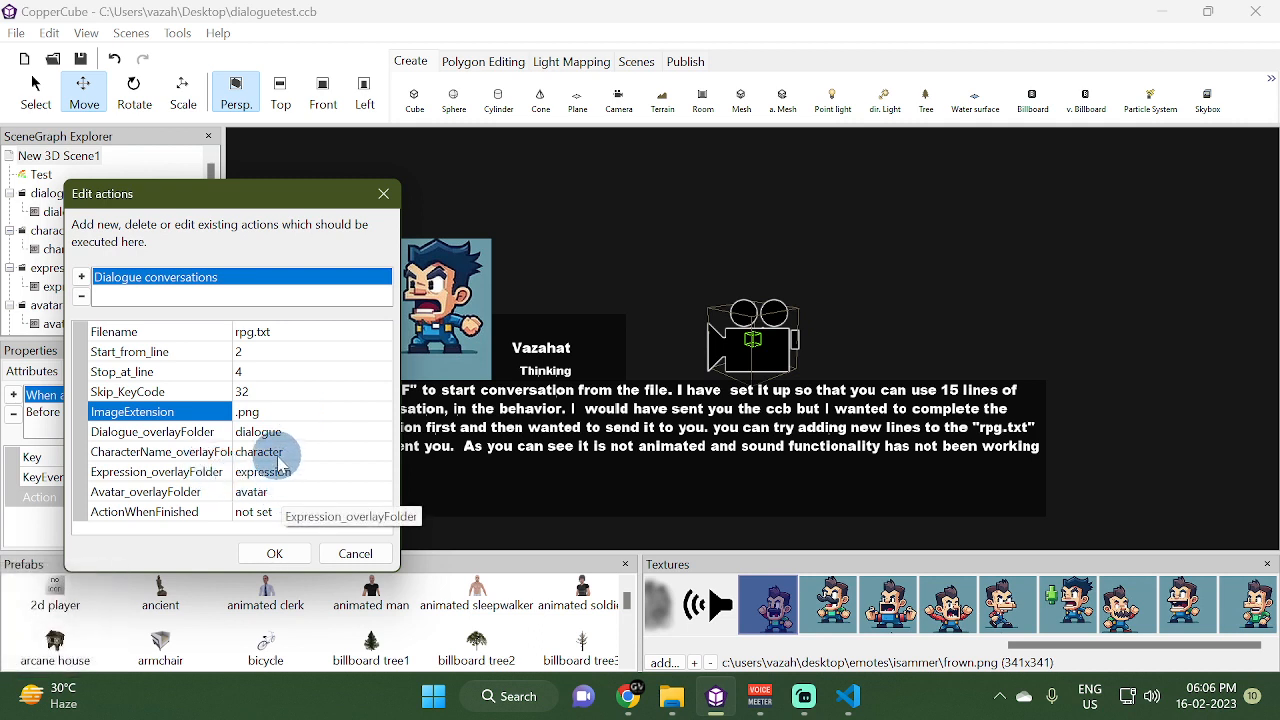
{"action": "left_click_drag", "start_coordinate": [270, 193], "coordinate": [456, 115]}
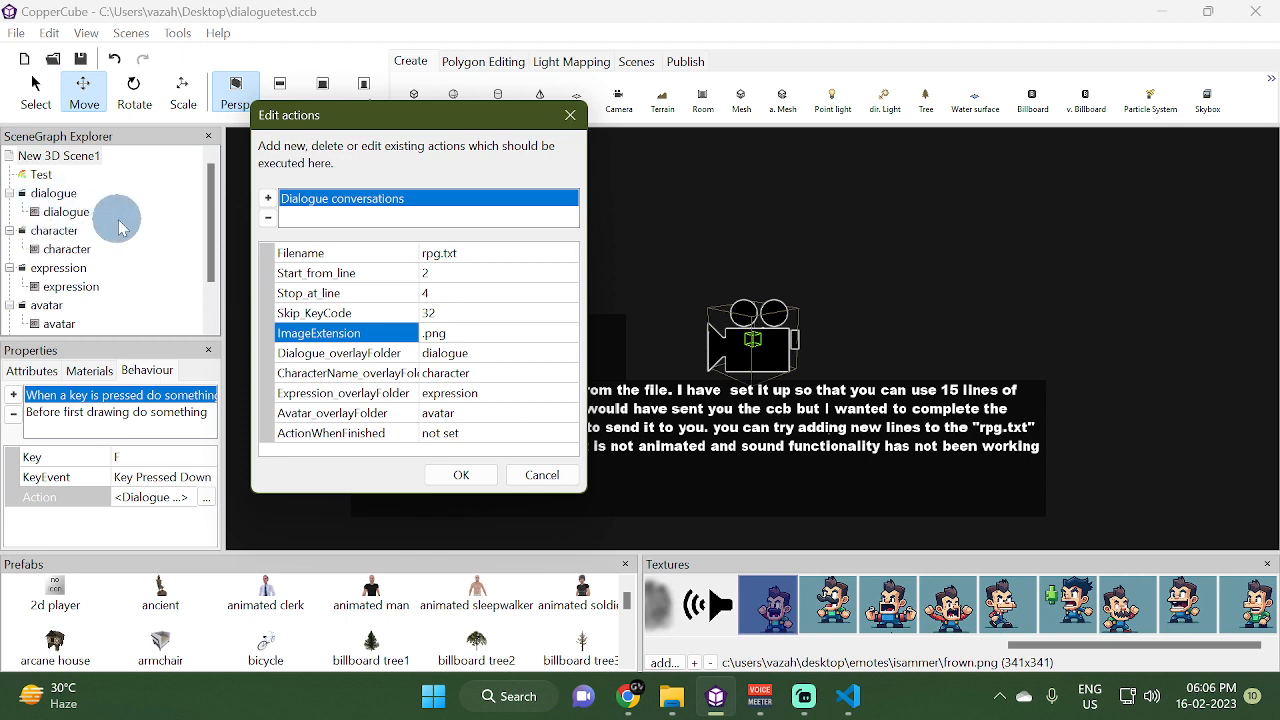
{"action": "left_click", "coordinate": [370, 353]}
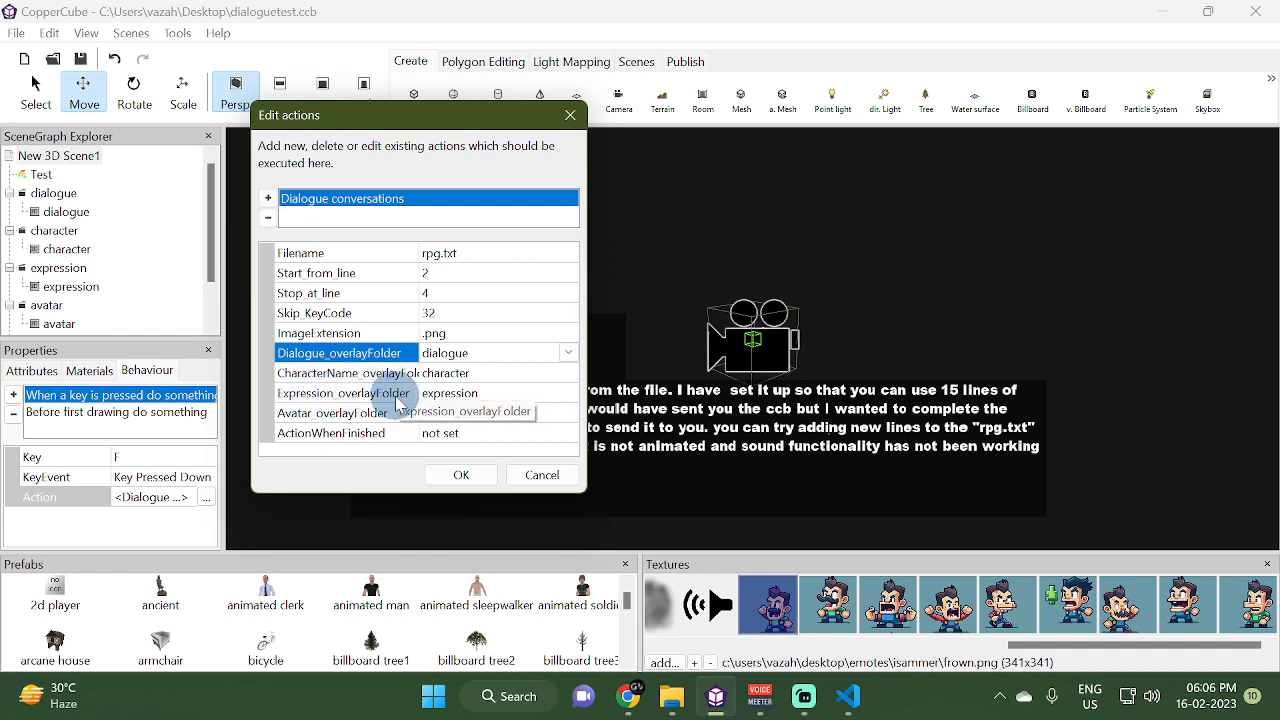
{"action": "left_click", "coordinate": [452, 476]}
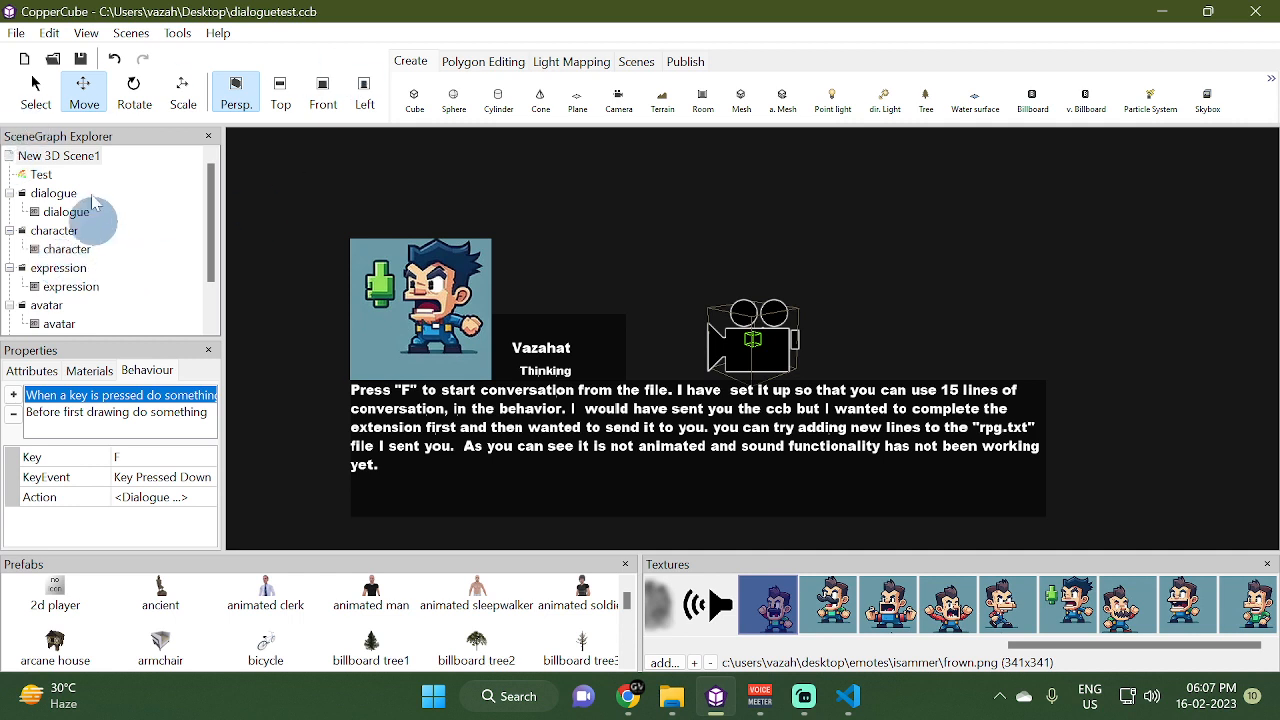
Select the dialogue, character, expression and avatar folders one after another in the scene graph to review the overlay folders
{"action": "left_click", "coordinate": [48, 193]}
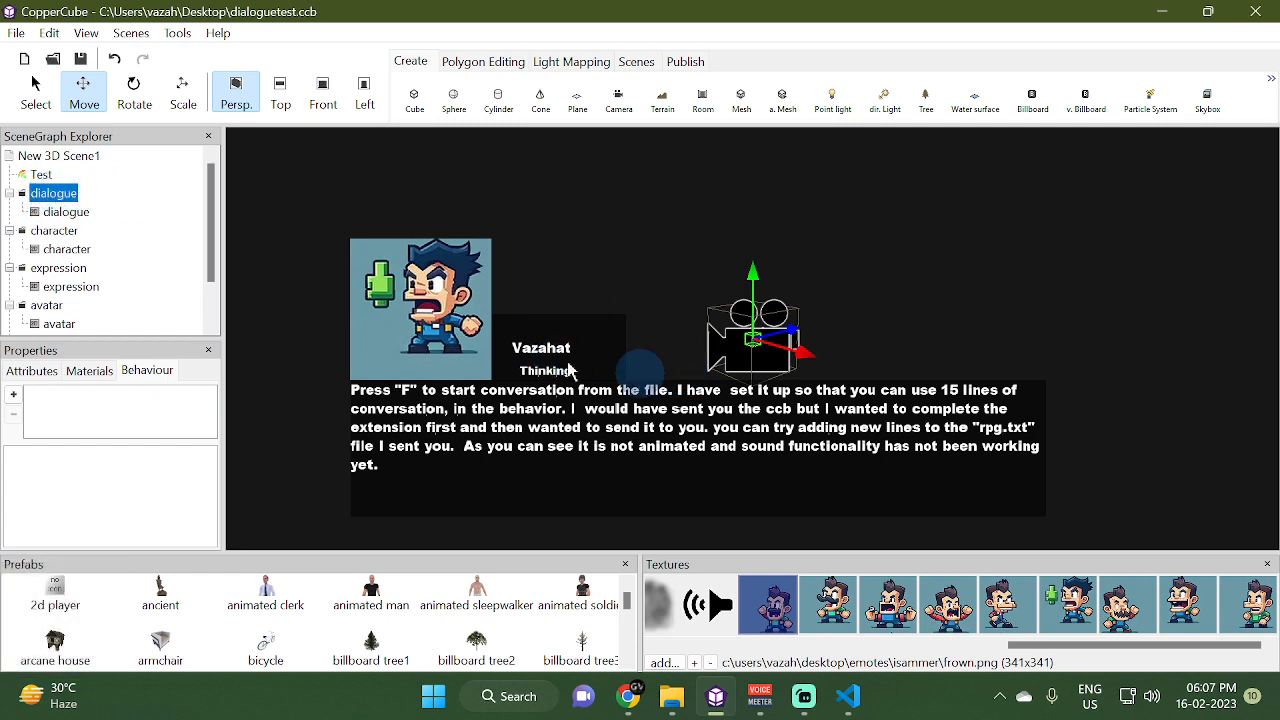
{"action": "left_click", "coordinate": [54, 231]}
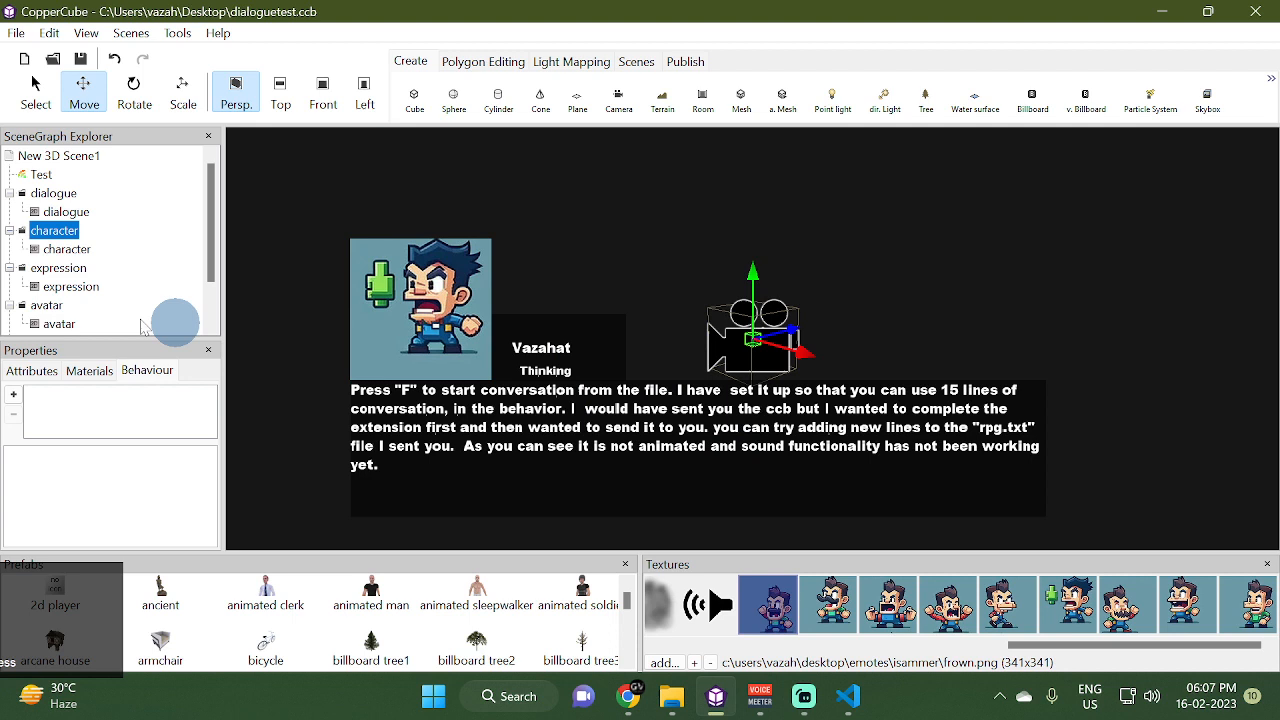
{"action": "left_click", "coordinate": [58, 267]}
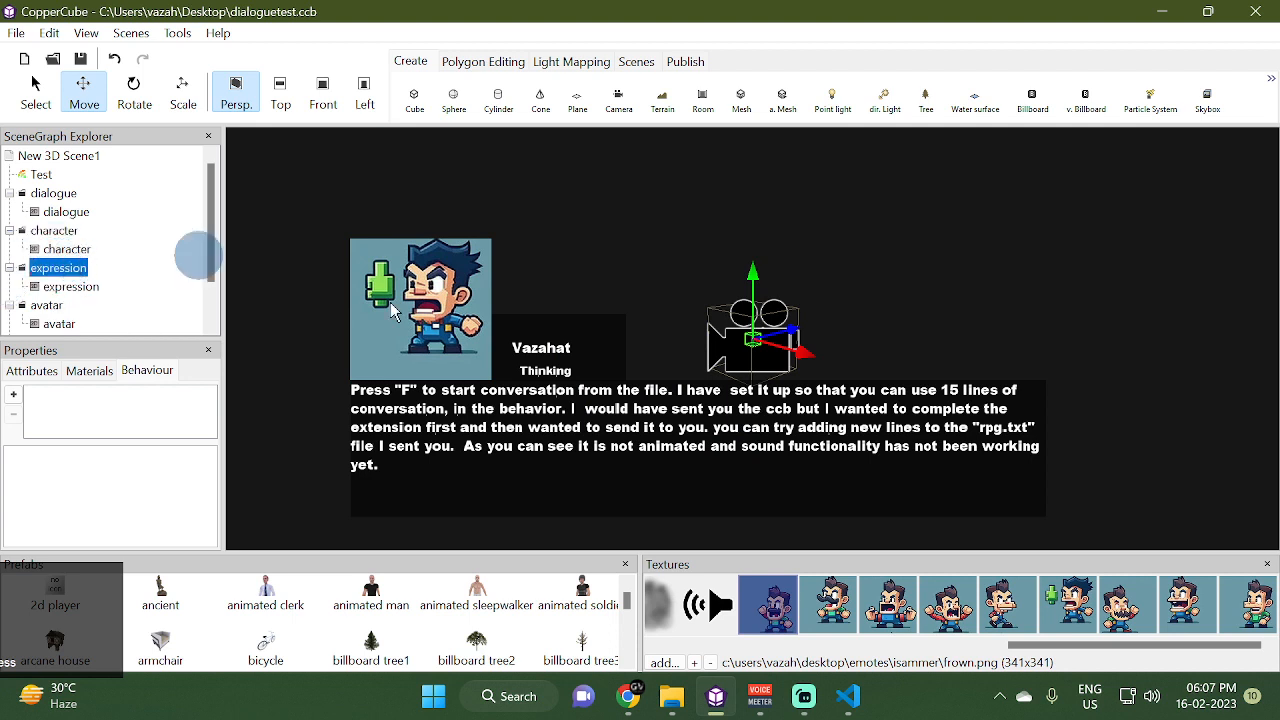
{"action": "left_click", "coordinate": [46, 305]}
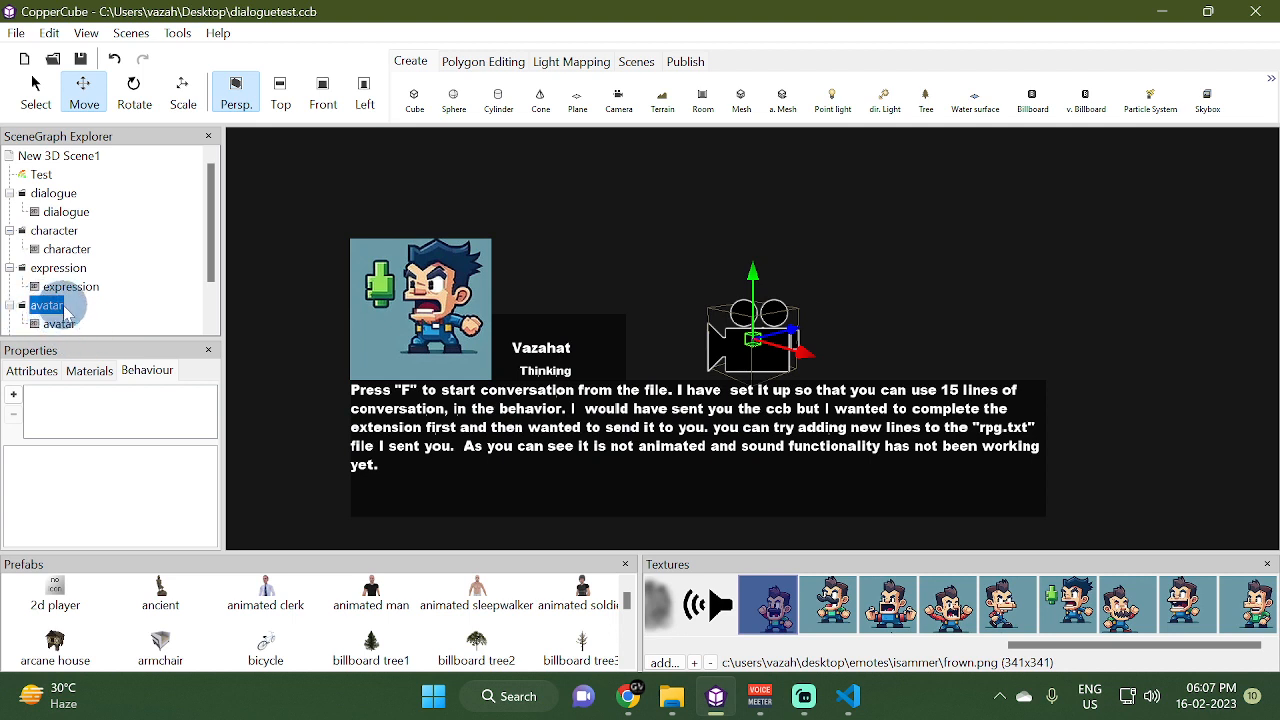
Review the variable action of the scene's "Before first drawing do something" behaviour and close it without changes
{"action": "left_click", "coordinate": [90, 158]}
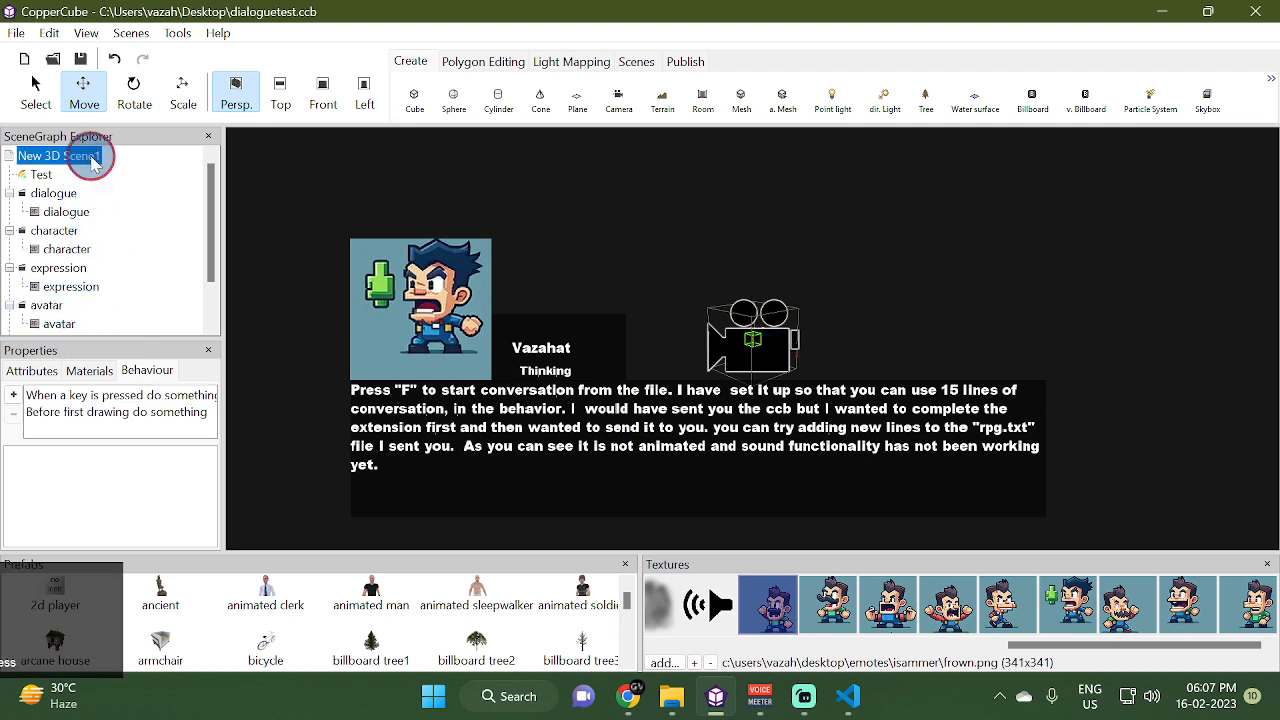
{"action": "left_click", "coordinate": [188, 411]}
{"action": "left_click", "coordinate": [199, 477]}
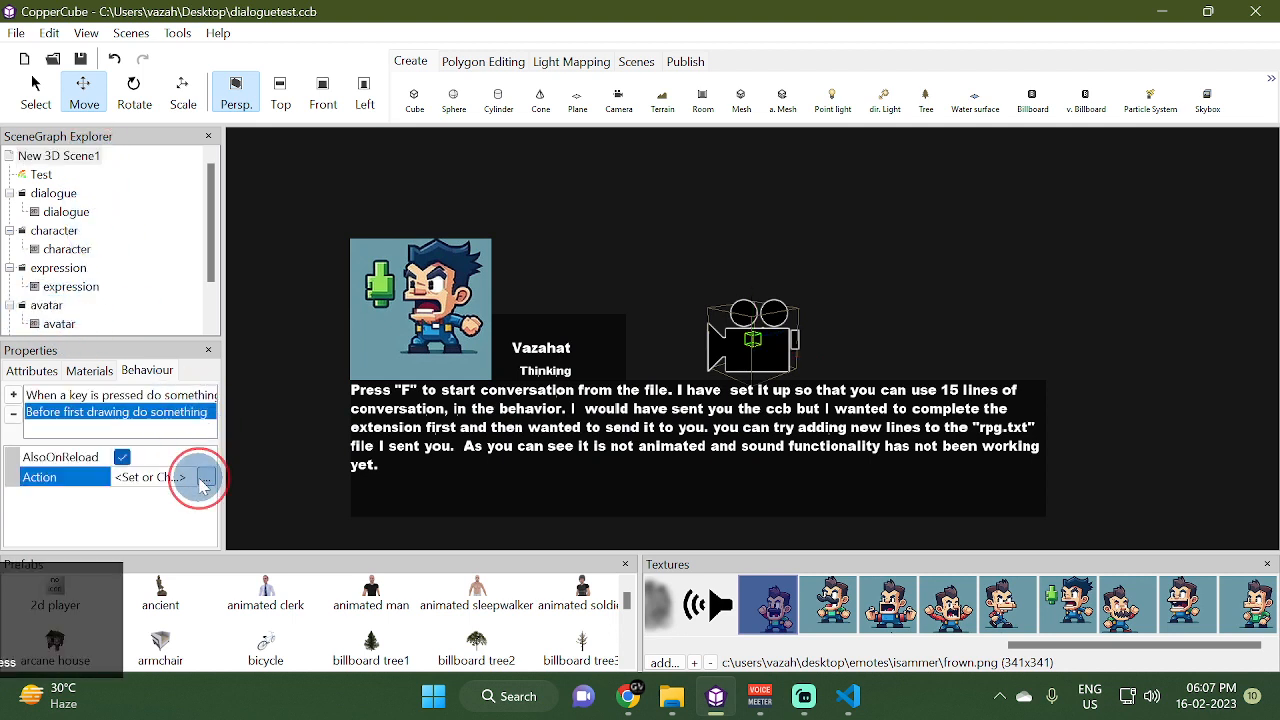
{"action": "left_click_drag", "start_coordinate": [290, 285], "coordinate": [364, 200]}
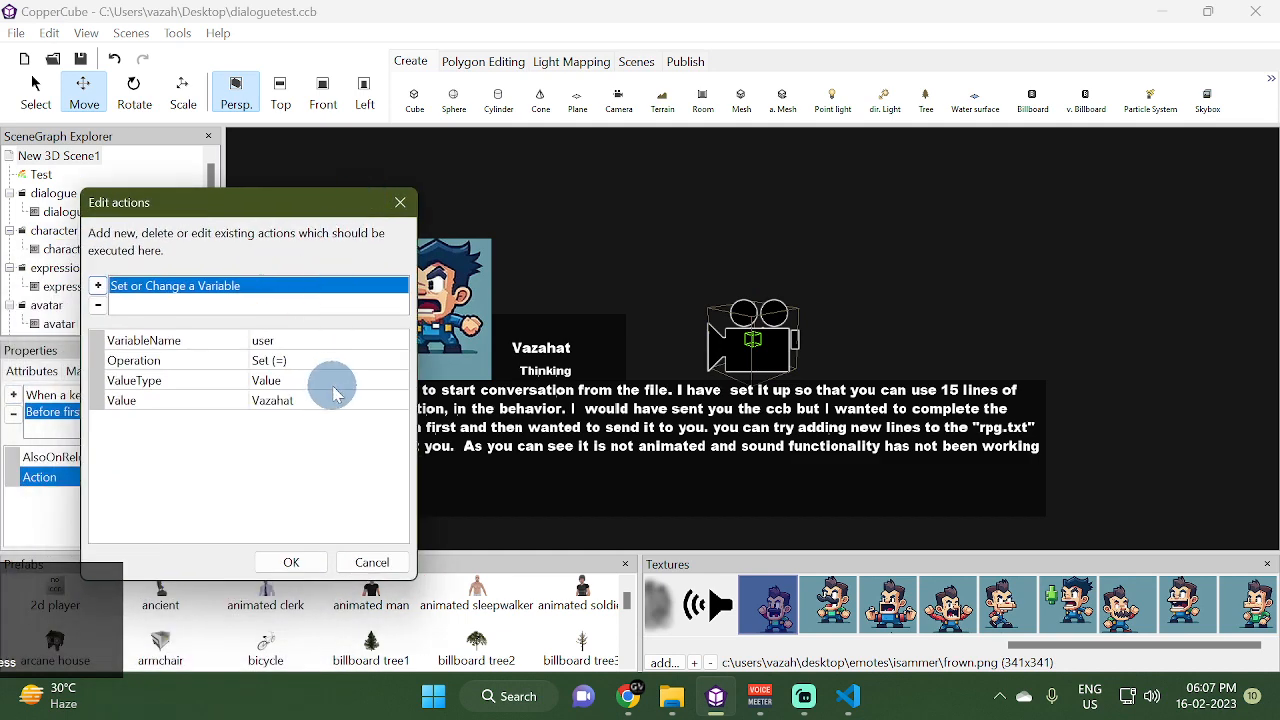
{"action": "left_click", "coordinate": [372, 562]}
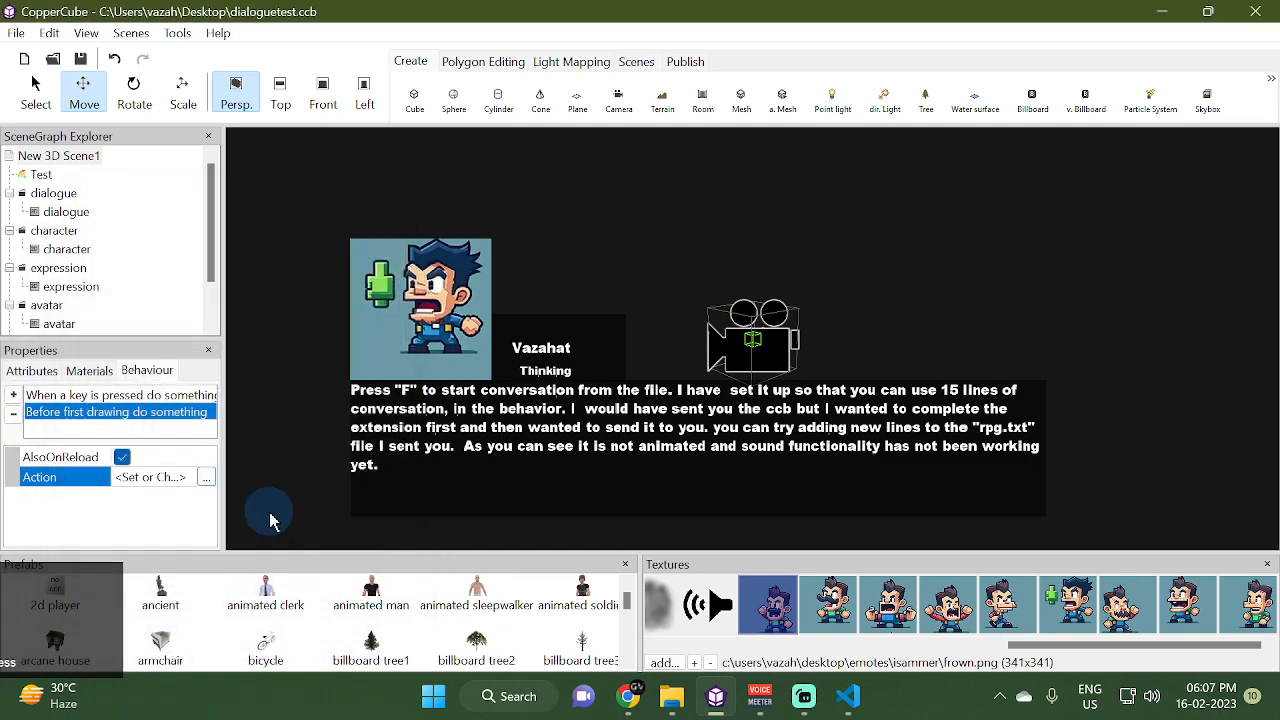
In the key-press behaviour's Dialogue conversations action, assign the dialogue folder node as the dialogue overlay folder and accept
{"action": "left_click", "coordinate": [208, 395]}
{"action": "left_click", "coordinate": [206, 497]}
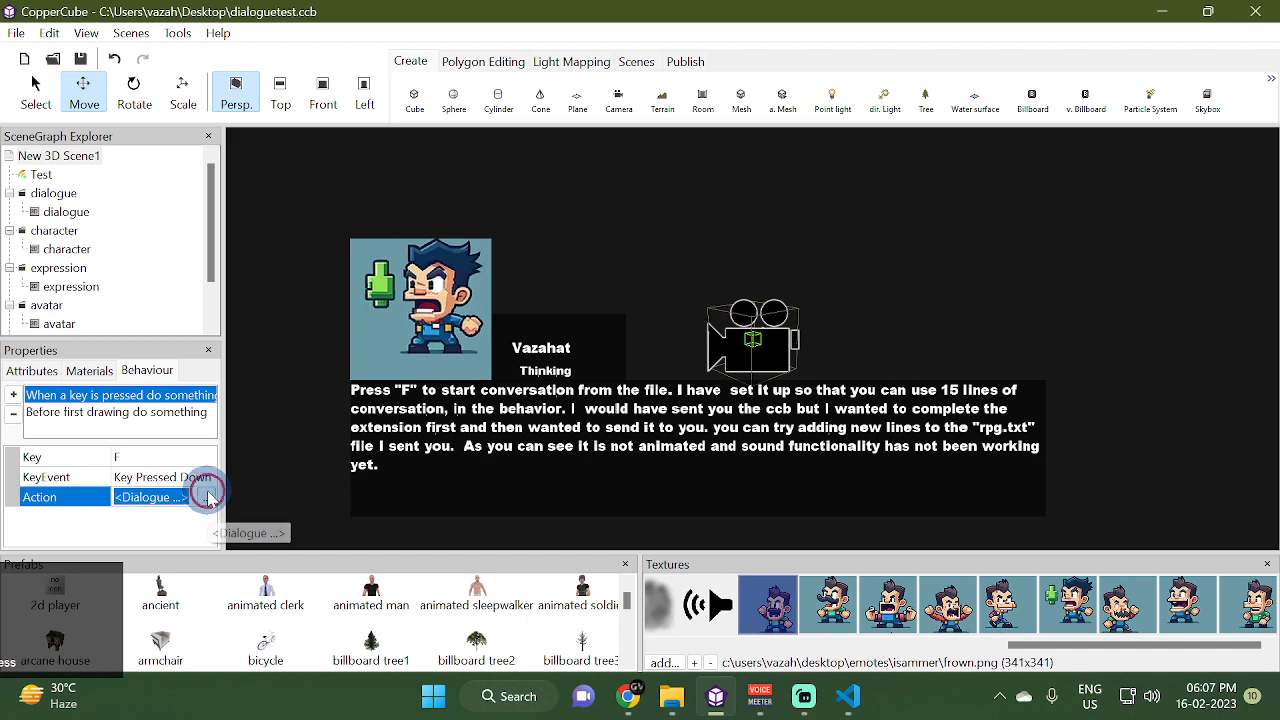
{"action": "left_click", "coordinate": [206, 497]}
{"action": "left_click_drag", "start_coordinate": [257, 286], "coordinate": [812, 21]}
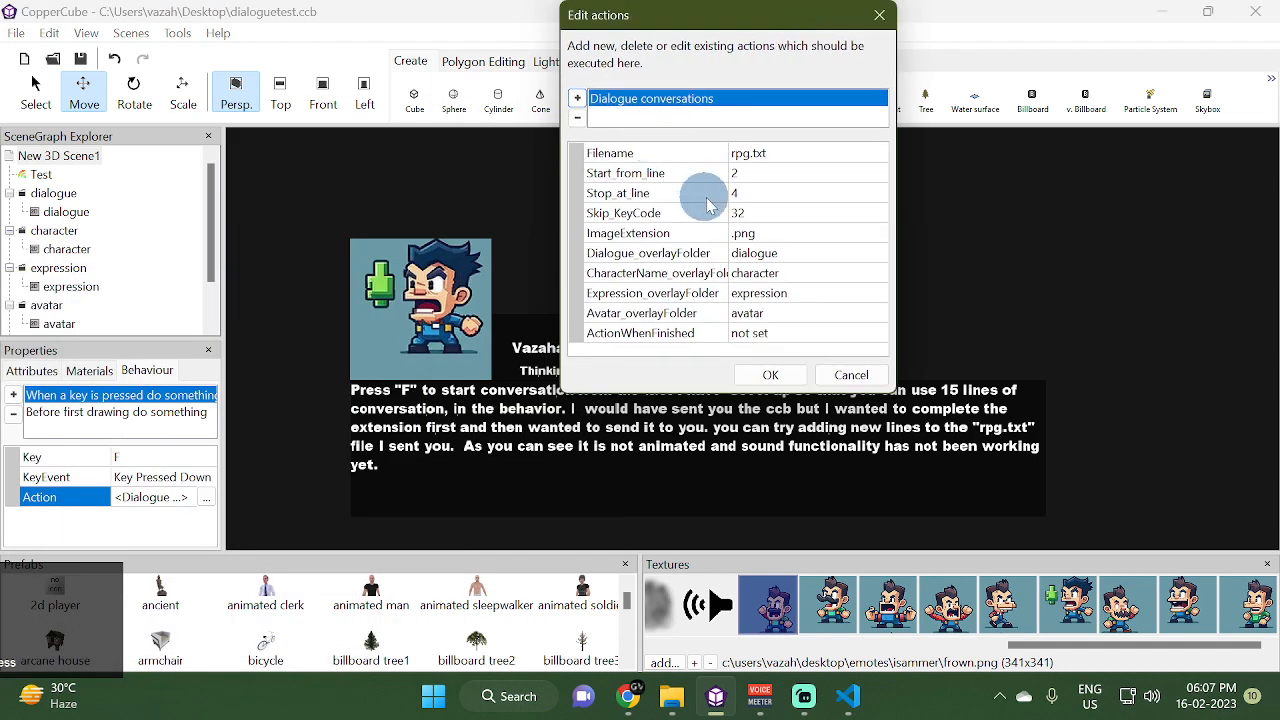
{"action": "left_click", "coordinate": [795, 250]}
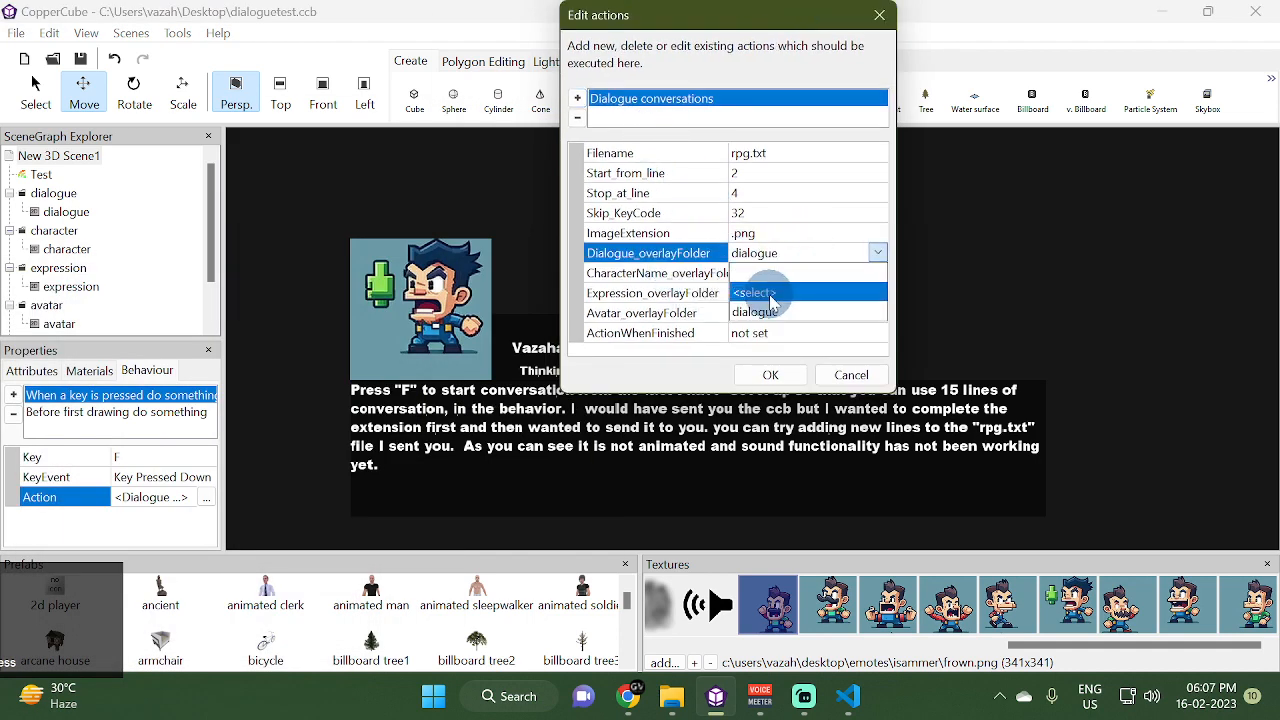
{"action": "left_click", "coordinate": [757, 278]}
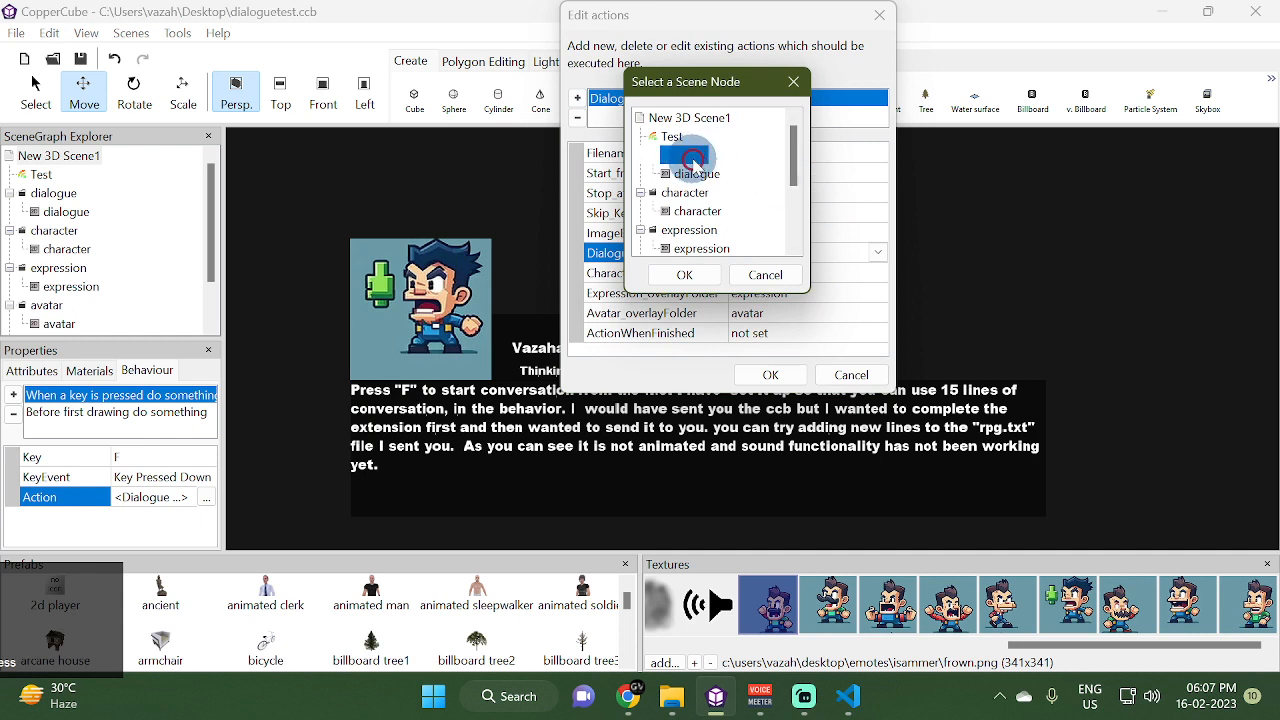
{"action": "left_click", "coordinate": [684, 155]}
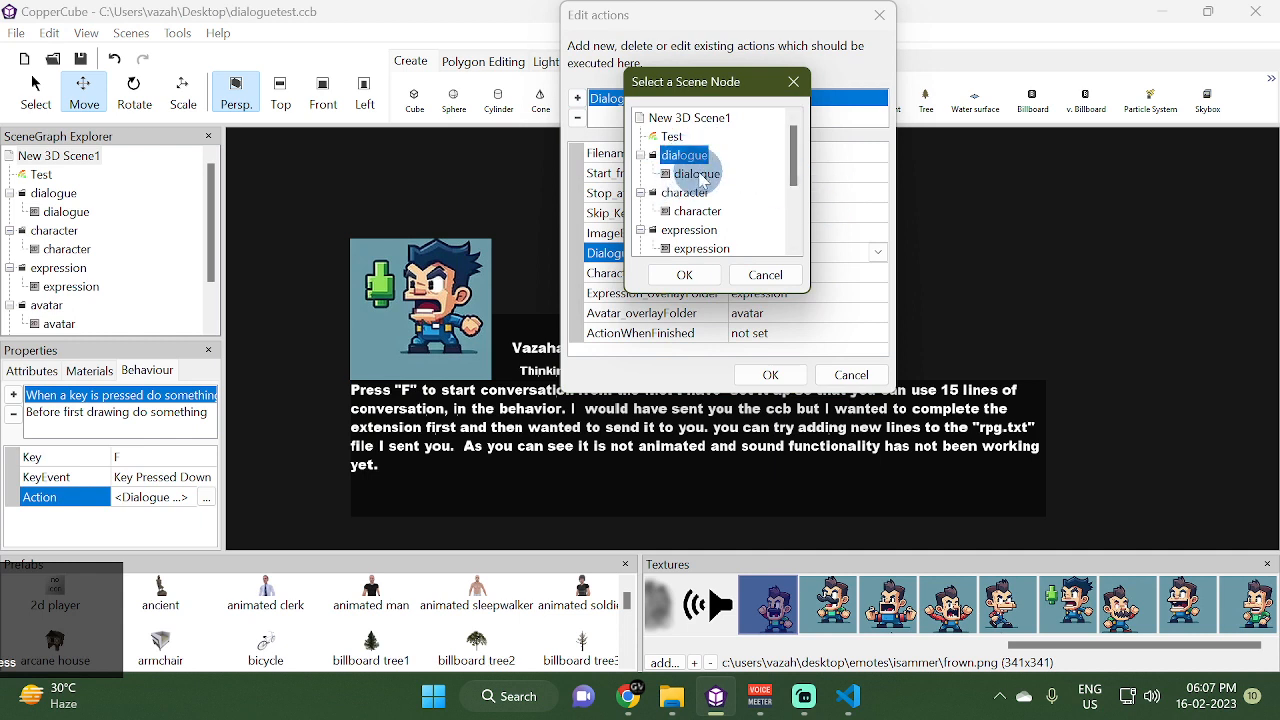
{"action": "left_click", "coordinate": [685, 274]}
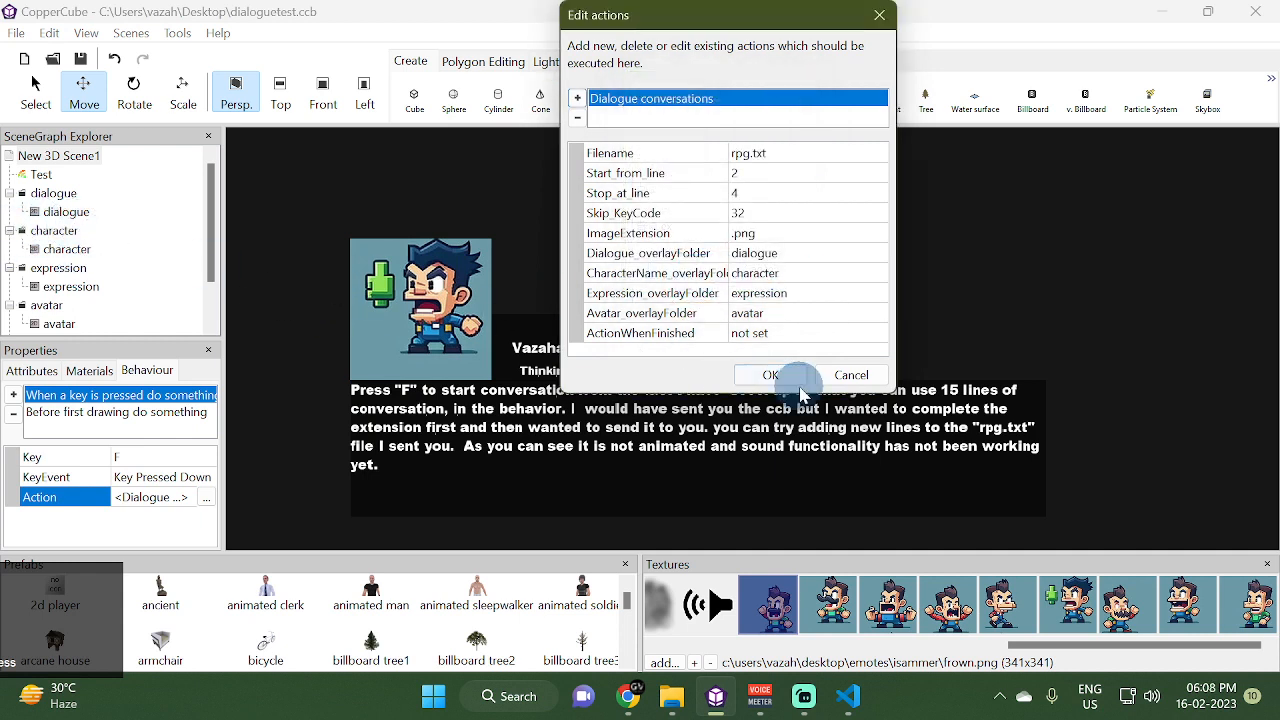
{"action": "left_click_drag", "start_coordinate": [771, 375], "coordinate": [695, 368]}
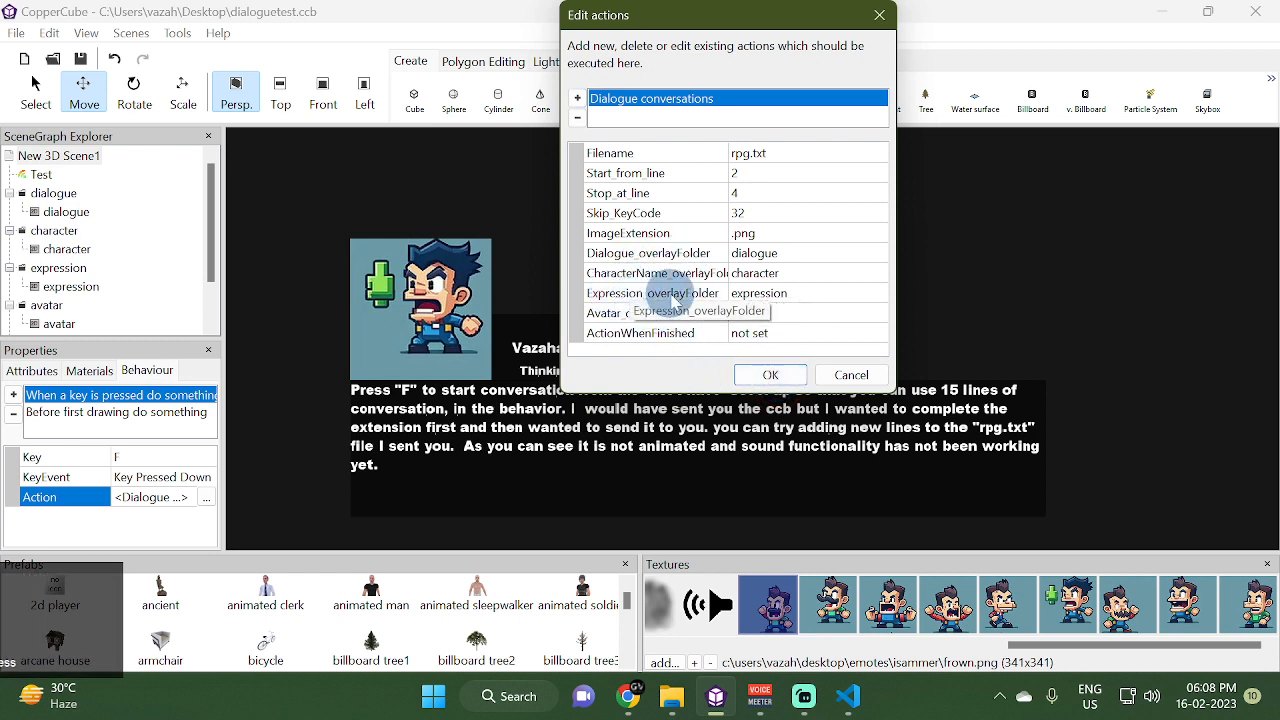
{"action": "left_click", "coordinate": [776, 378]}
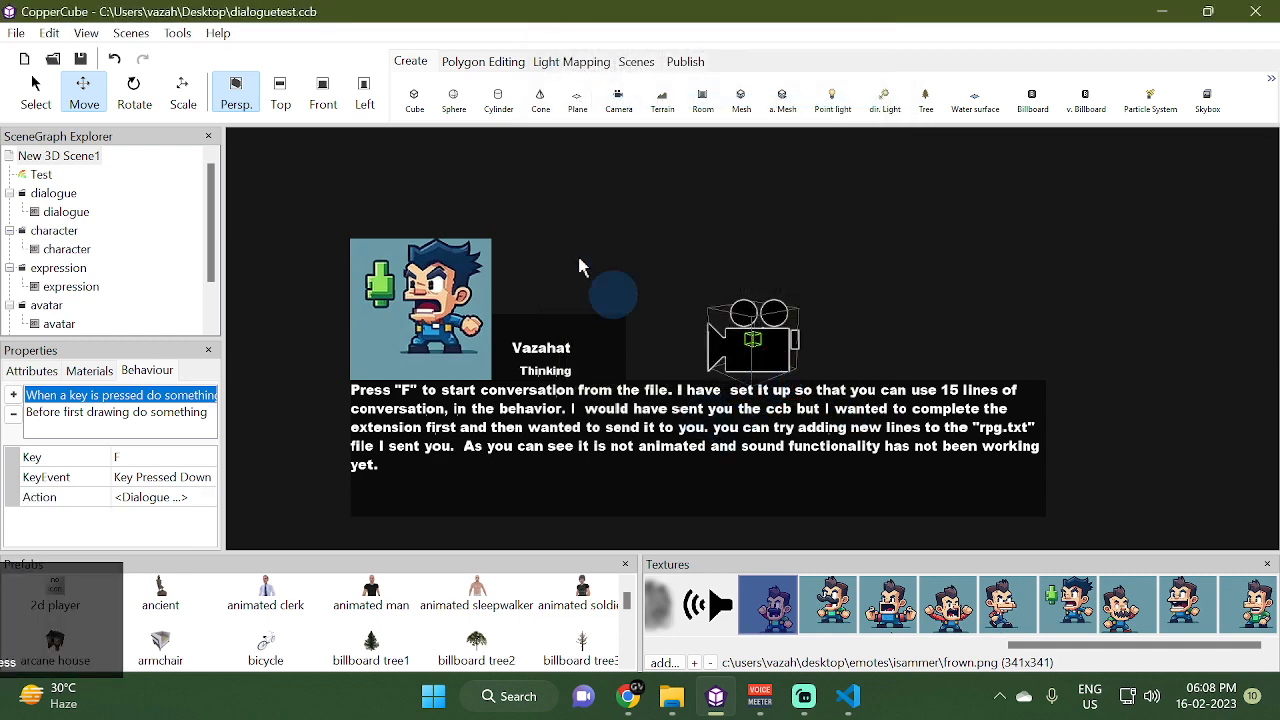
Collapse the dialogue, character, expression and avatar folders in the scene graph
{"action": "left_click", "coordinate": [22, 270]}
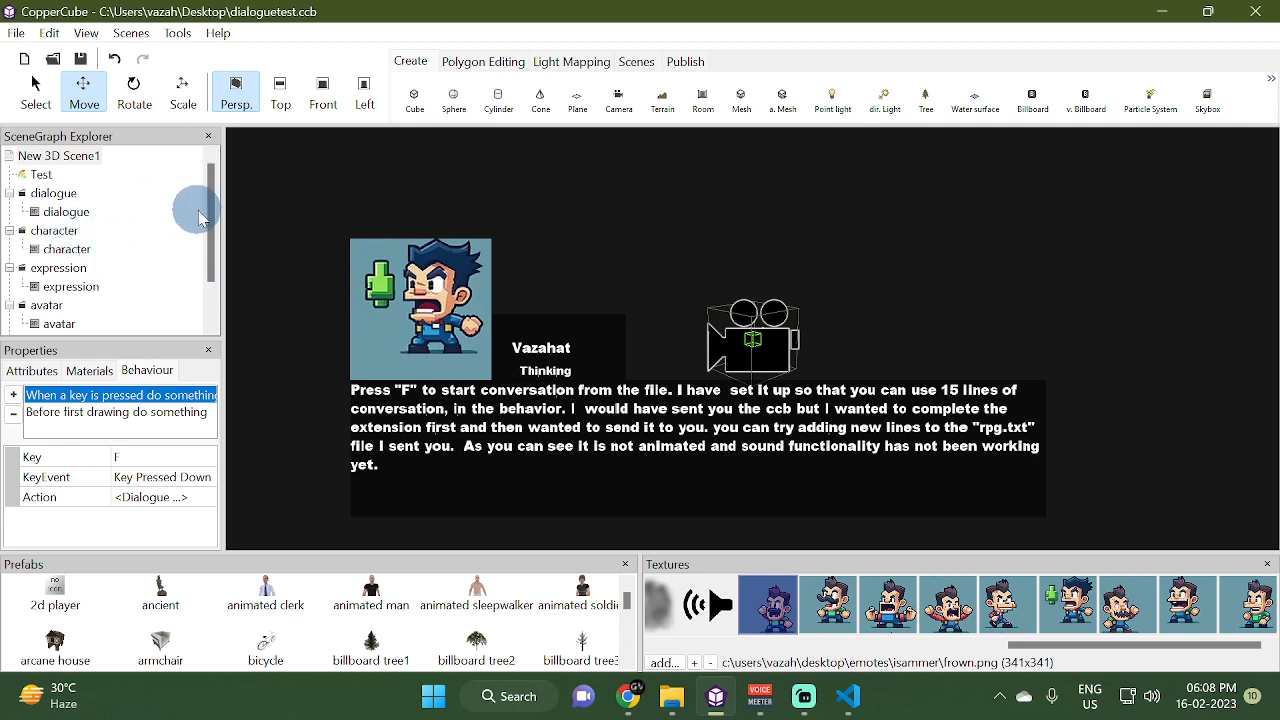
{"action": "left_click_drag", "start_coordinate": [210, 203], "coordinate": [206, 271]}
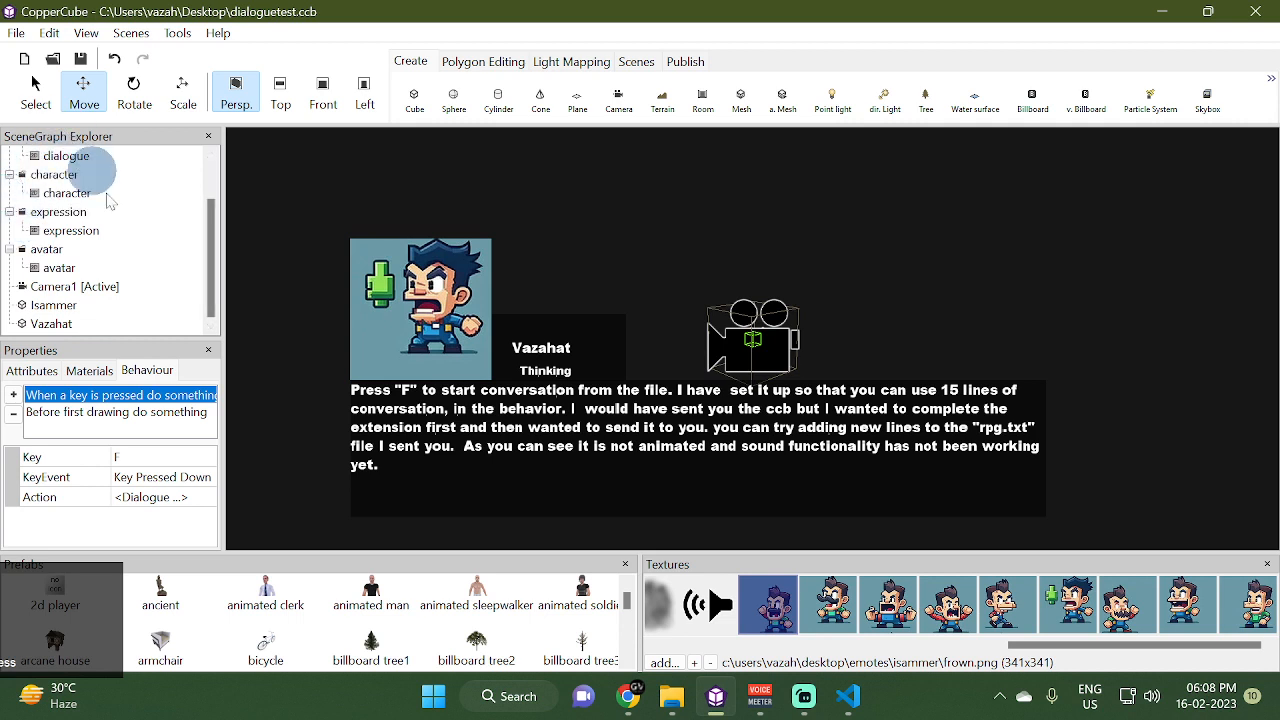
{"action": "scroll", "coordinate": [70, 200], "scroll_direction": "up", "scroll_amount": 3}
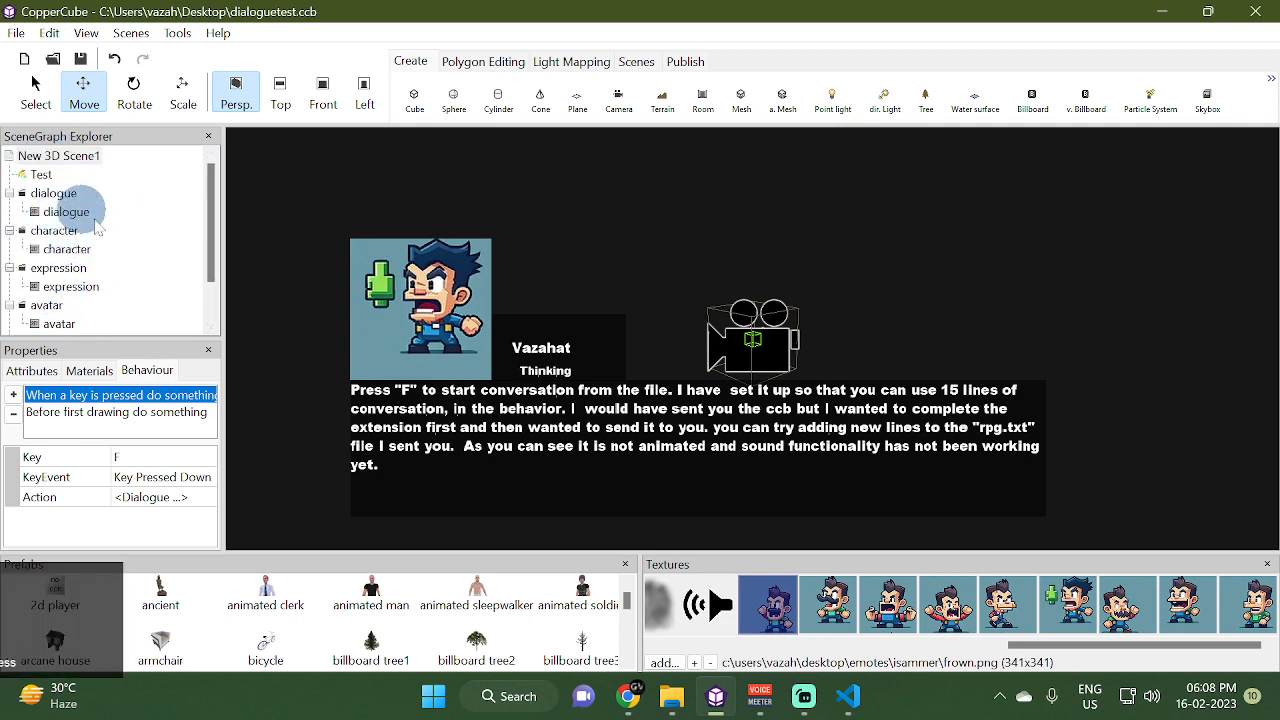
{"action": "left_click", "coordinate": [21, 193]}
{"action": "left_click", "coordinate": [10, 212]}
{"action": "left_click", "coordinate": [10, 230]}
{"action": "left_click", "coordinate": [10, 249]}
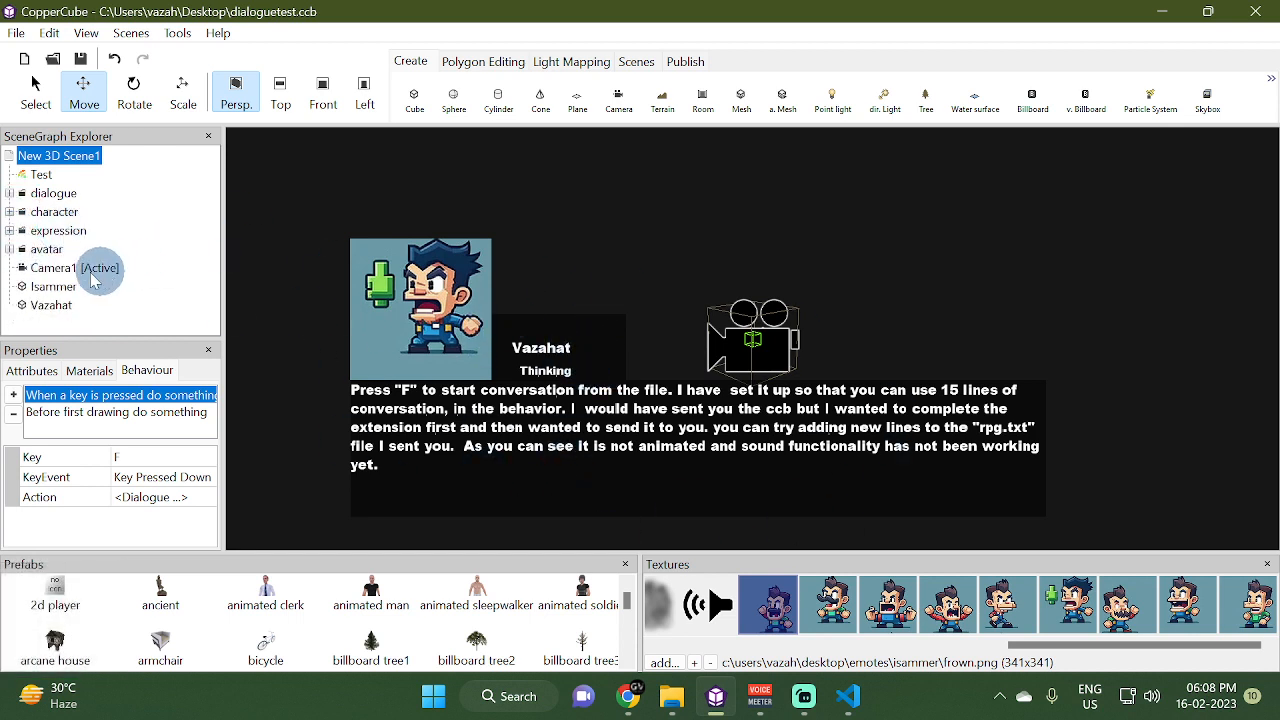
Reopen the Dialogue conversations action, inspect its ActionWhenFinished setting and close the settings
{"action": "left_click", "coordinate": [136, 288]}
{"action": "left_click", "coordinate": [208, 494]}
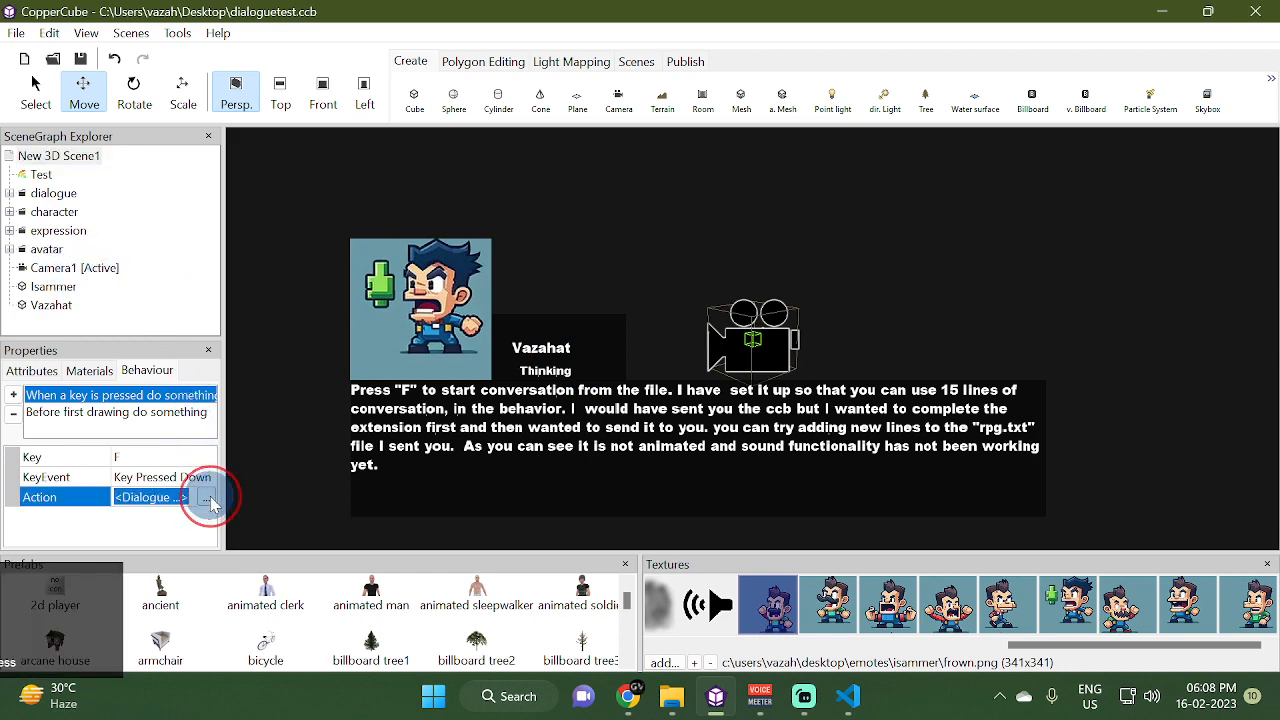
{"action": "left_click", "coordinate": [208, 494]}
{"action": "left_click_drag", "start_coordinate": [220, 289], "coordinate": [283, 104]}
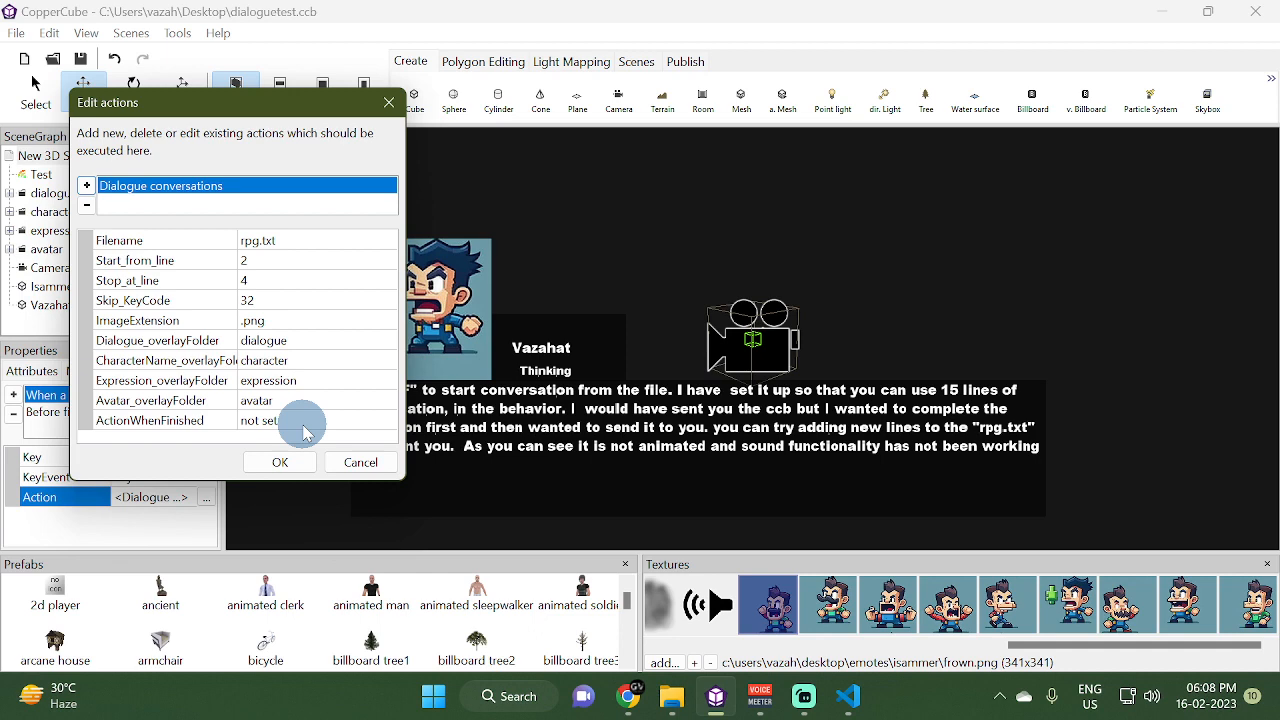
{"action": "left_click", "coordinate": [340, 421]}
{"action": "left_click", "coordinate": [276, 464]}
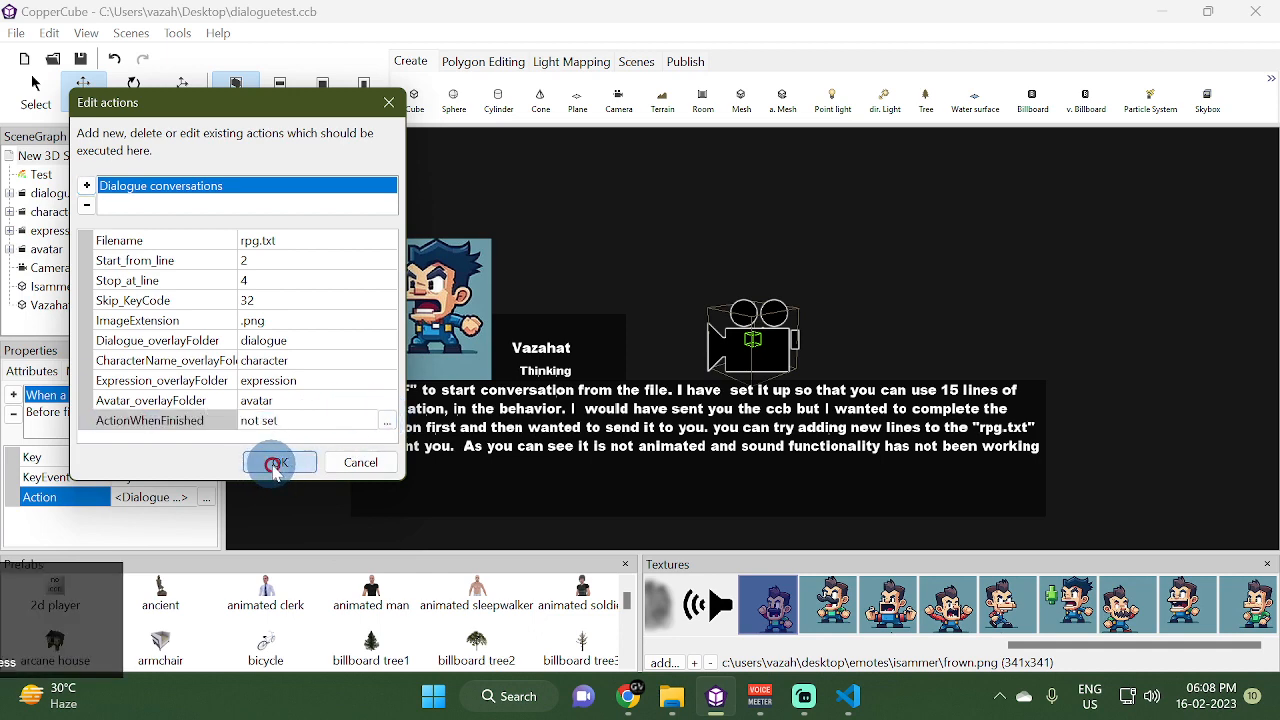
Create a cube of size 10.0 in the scene
{"action": "left_click", "coordinate": [414, 98]}
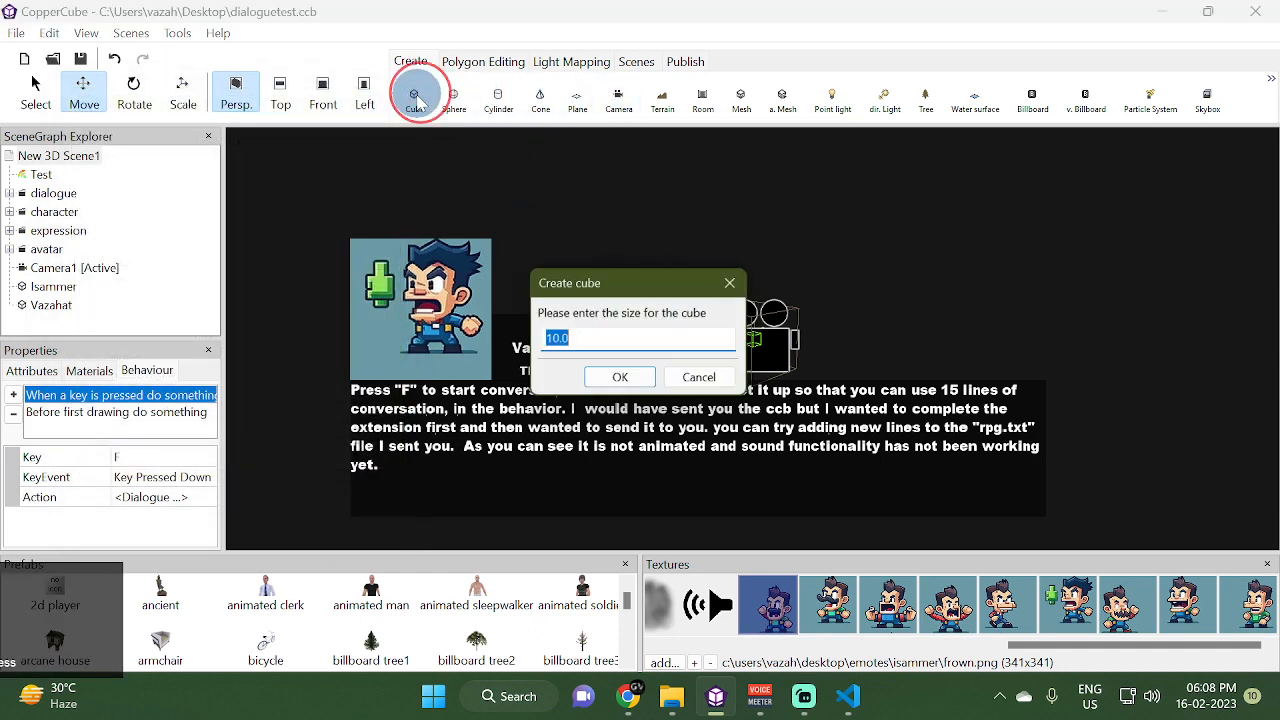
{"action": "left_click", "coordinate": [620, 377]}
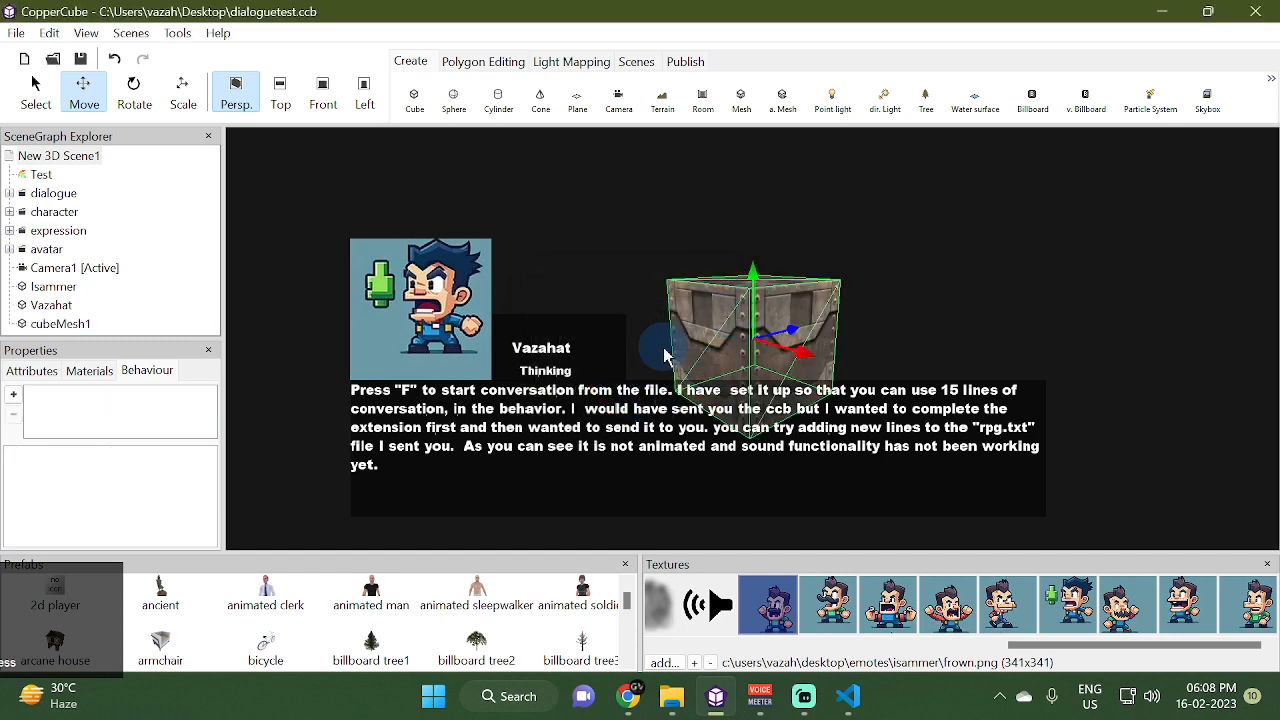
{"action": "scroll", "coordinate": [450, 275], "scroll_direction": "down", "scroll_amount": 2}
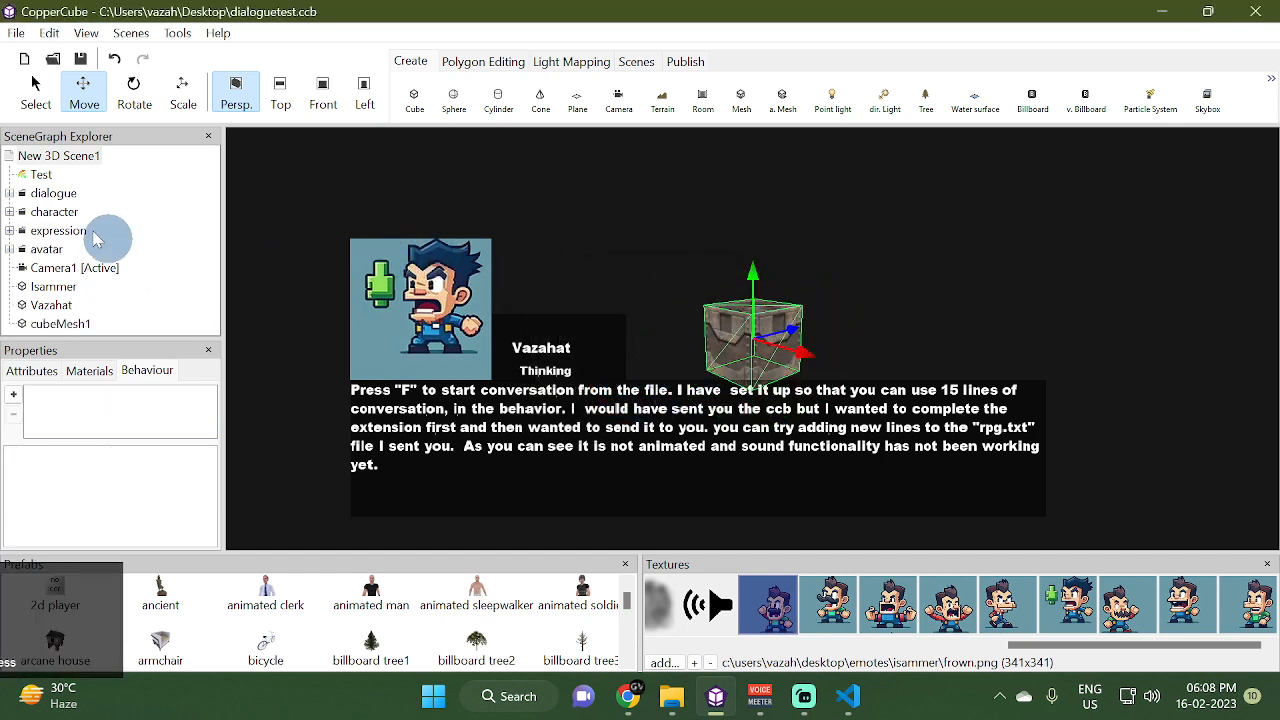
In the scene's key-press behaviour, add a Change a texture action as the Dialogue conversations action's ActionWhenFinished
{"action": "left_click", "coordinate": [82, 155]}
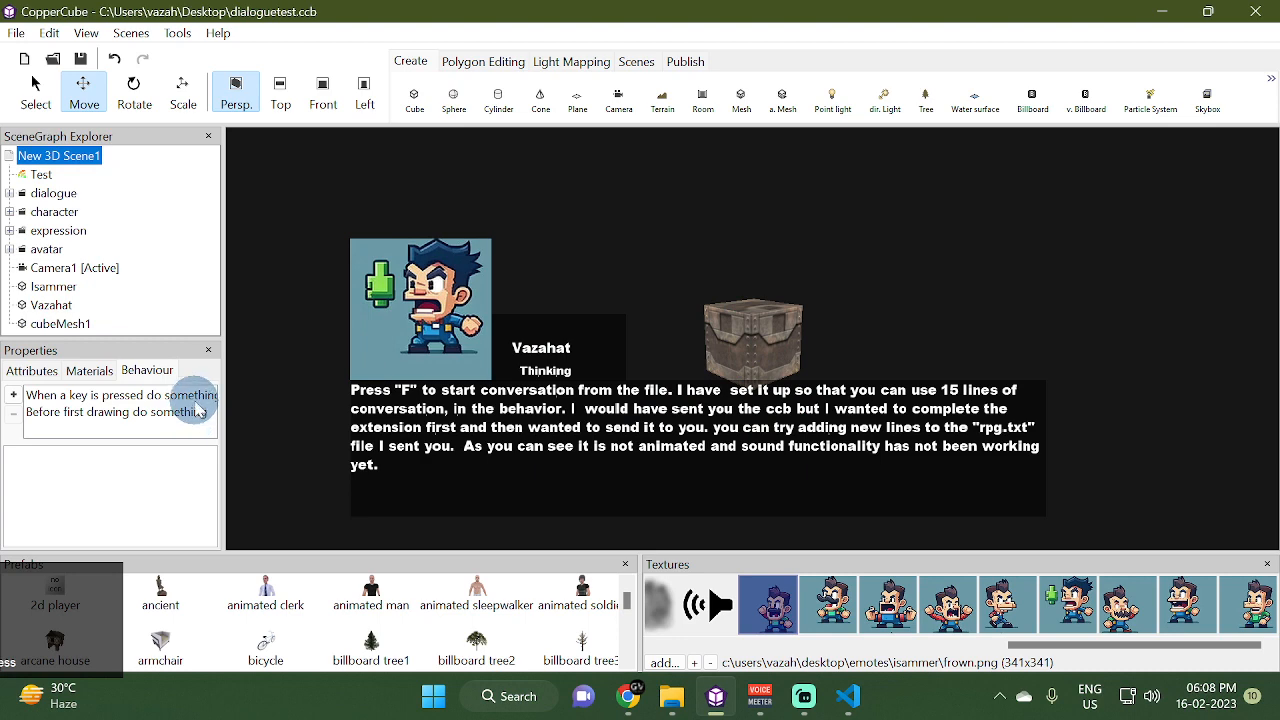
{"action": "left_click", "coordinate": [197, 398]}
{"action": "left_click", "coordinate": [210, 497]}
{"action": "left_click", "coordinate": [210, 497]}
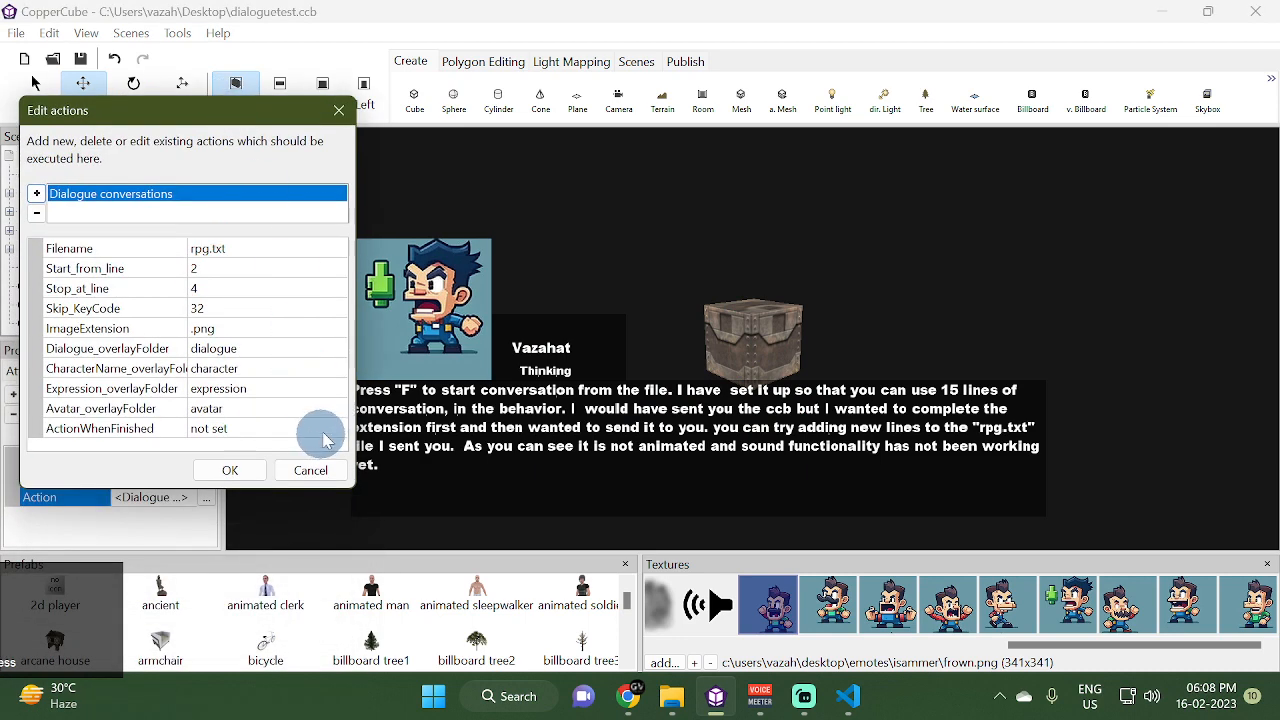
{"action": "left_click", "coordinate": [324, 428]}
{"action": "left_click", "coordinate": [324, 428]}
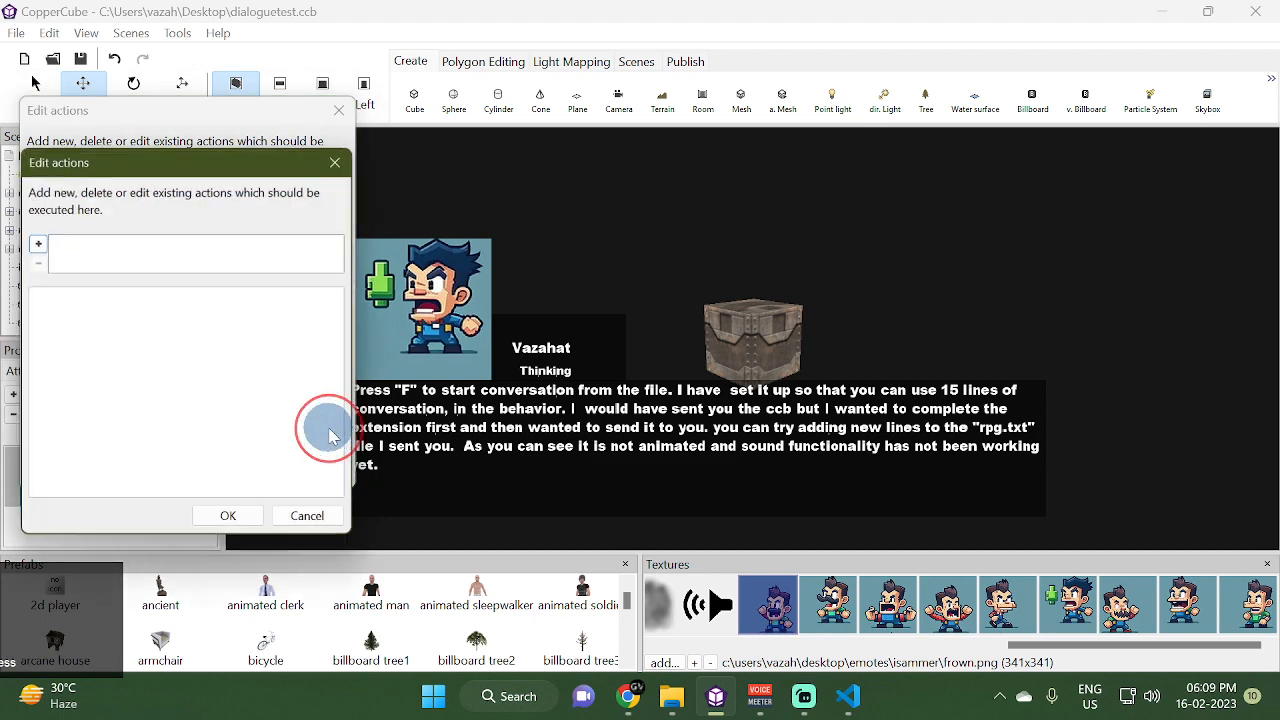
{"action": "left_click", "coordinate": [38, 243]}
{"action": "left_click", "coordinate": [191, 341]}
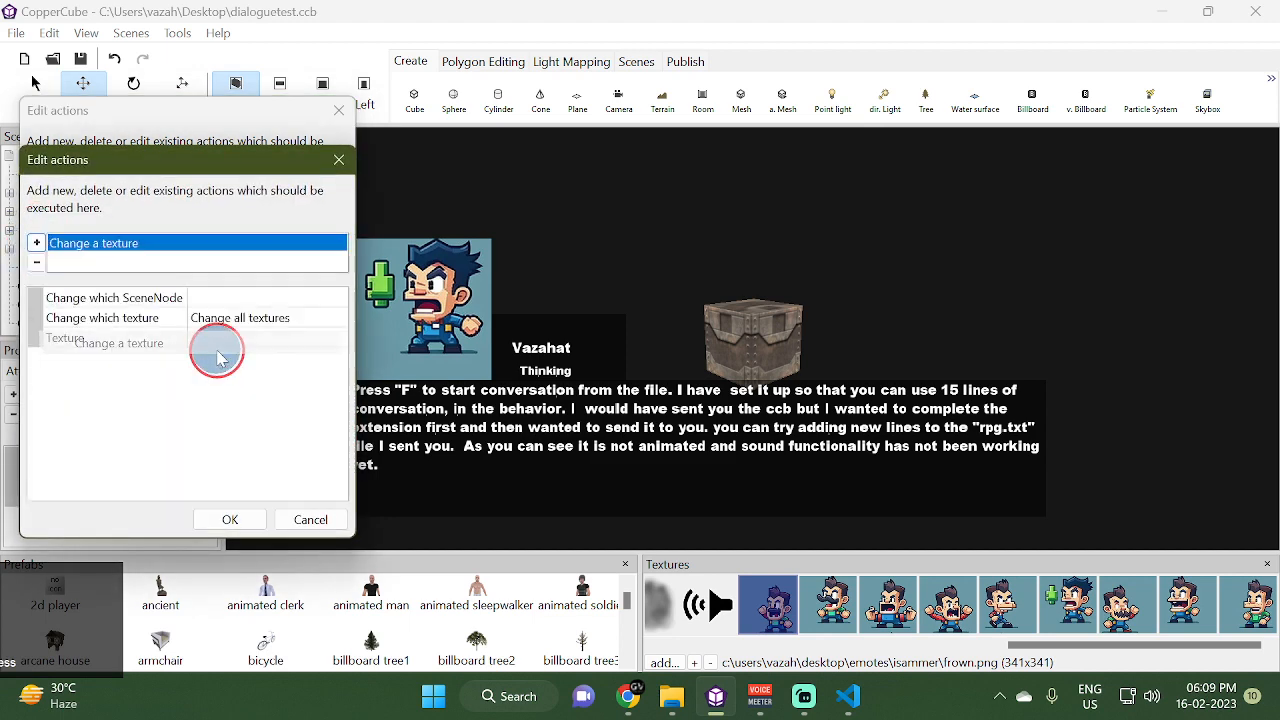
Assign cubeMesh1 as the scene node whose texture the Change a texture action changes
{"action": "left_click", "coordinate": [318, 298]}
{"action": "left_click", "coordinate": [286, 336]}
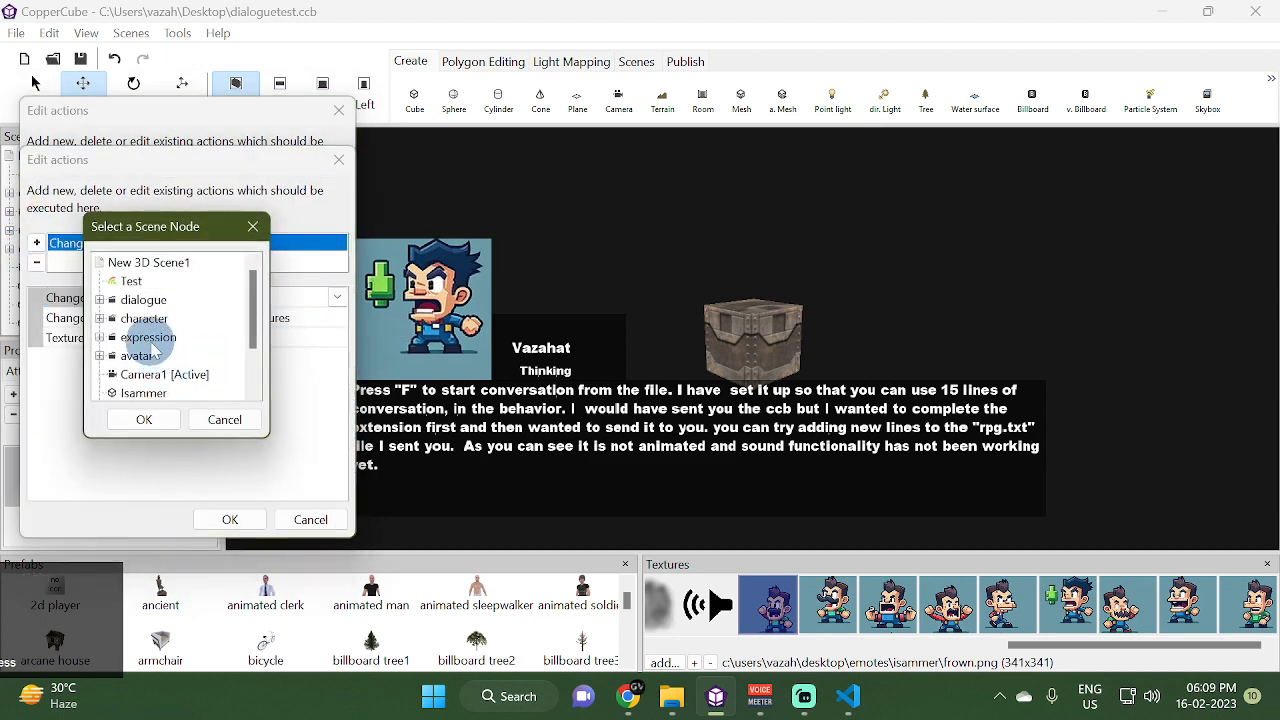
{"action": "scroll", "coordinate": [155, 350], "scroll_direction": "down", "scroll_amount": 1}
{"action": "left_click", "coordinate": [145, 370]}
{"action": "left_click", "coordinate": [144, 419]}
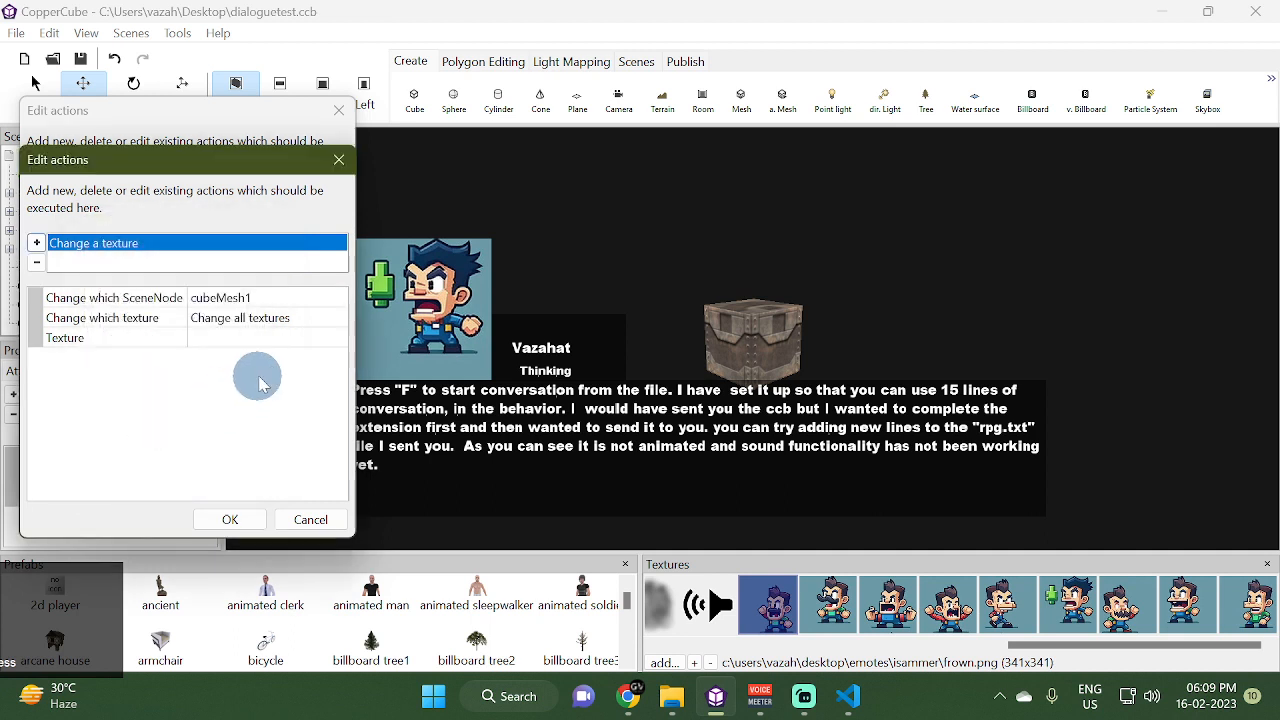
Choose the plain grey concrete texture for the Change a texture action and accept all the action settings
{"action": "left_click", "coordinate": [271, 338]}
{"action": "left_click", "coordinate": [320, 337]}
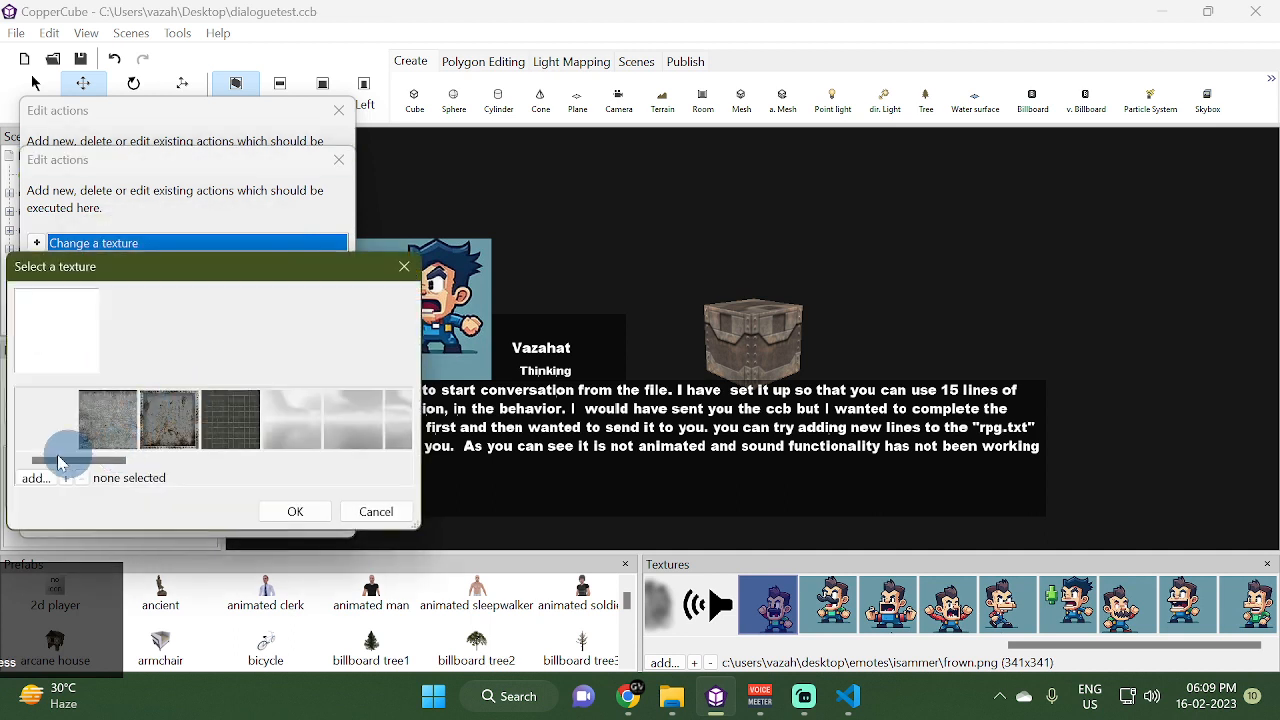
{"action": "left_click", "coordinate": [108, 420]}
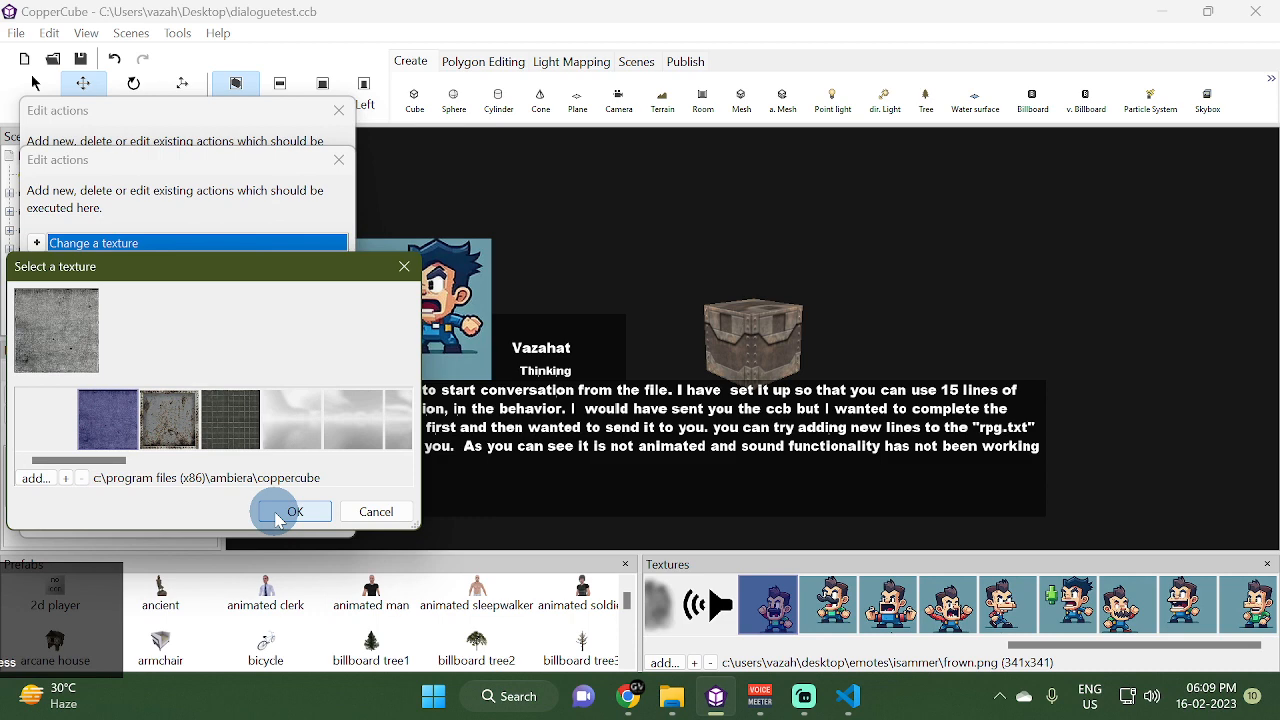
{"action": "left_click", "coordinate": [290, 513]}
{"action": "left_click", "coordinate": [250, 528]}
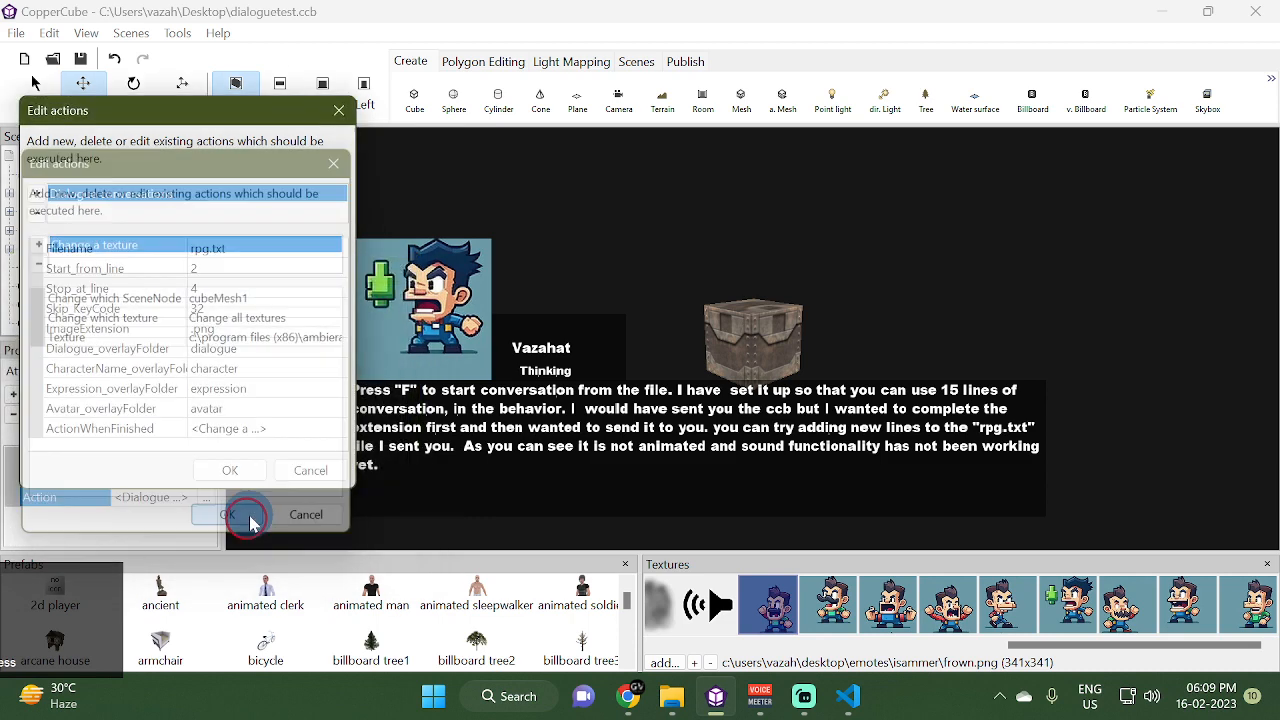
{"action": "left_click", "coordinate": [230, 478]}
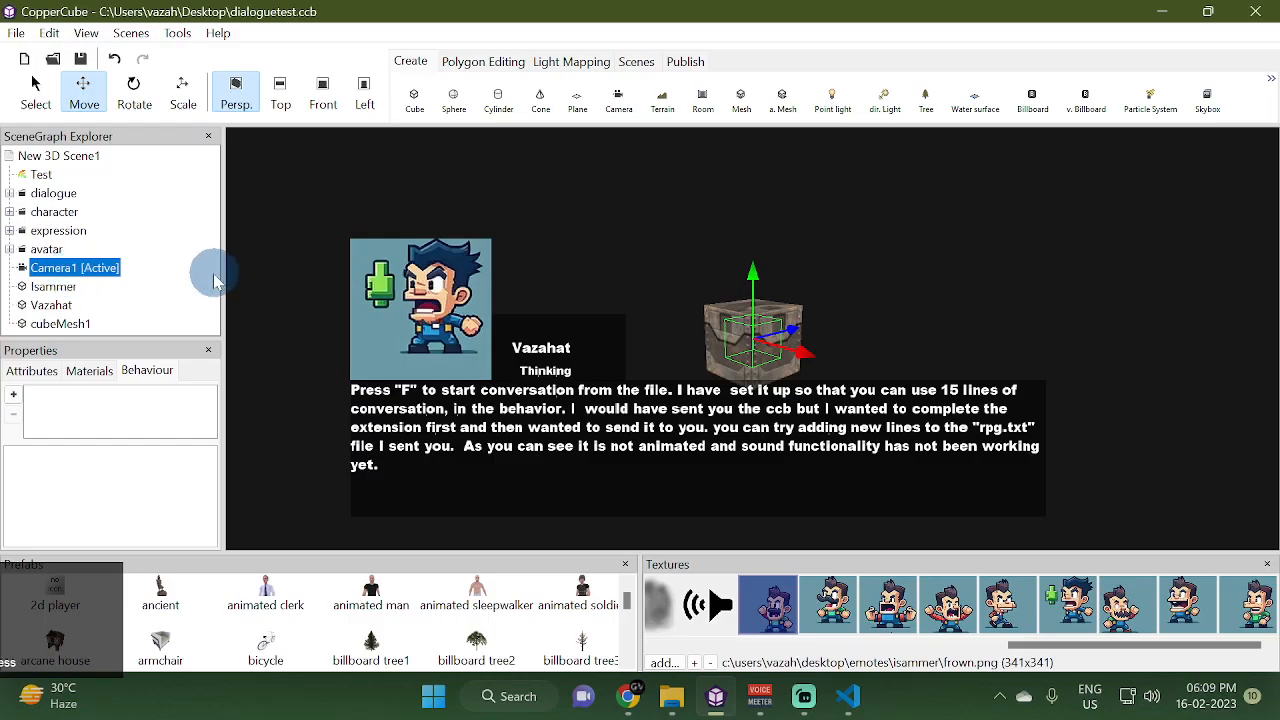
Delete Camera1 from the scene, then test-run it and start the dialogue conversation
{"action": "left_click", "coordinate": [212, 279]}
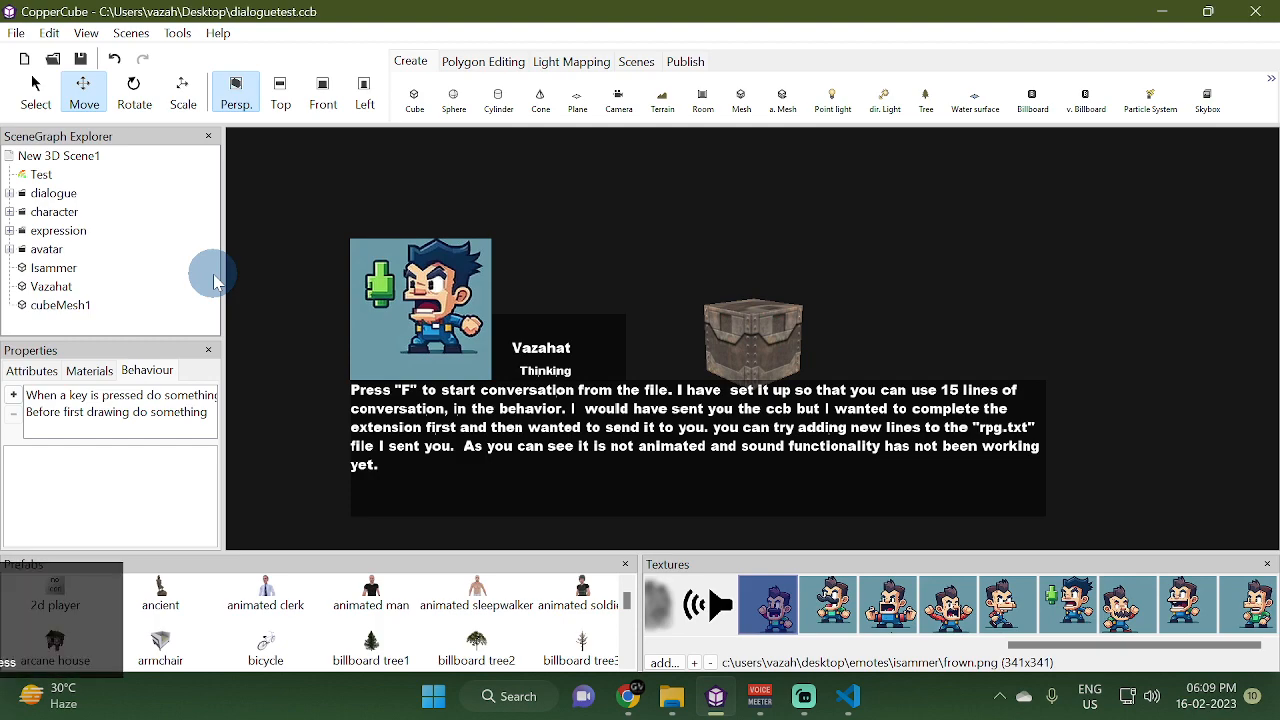
{"action": "key", "text": "F5"}
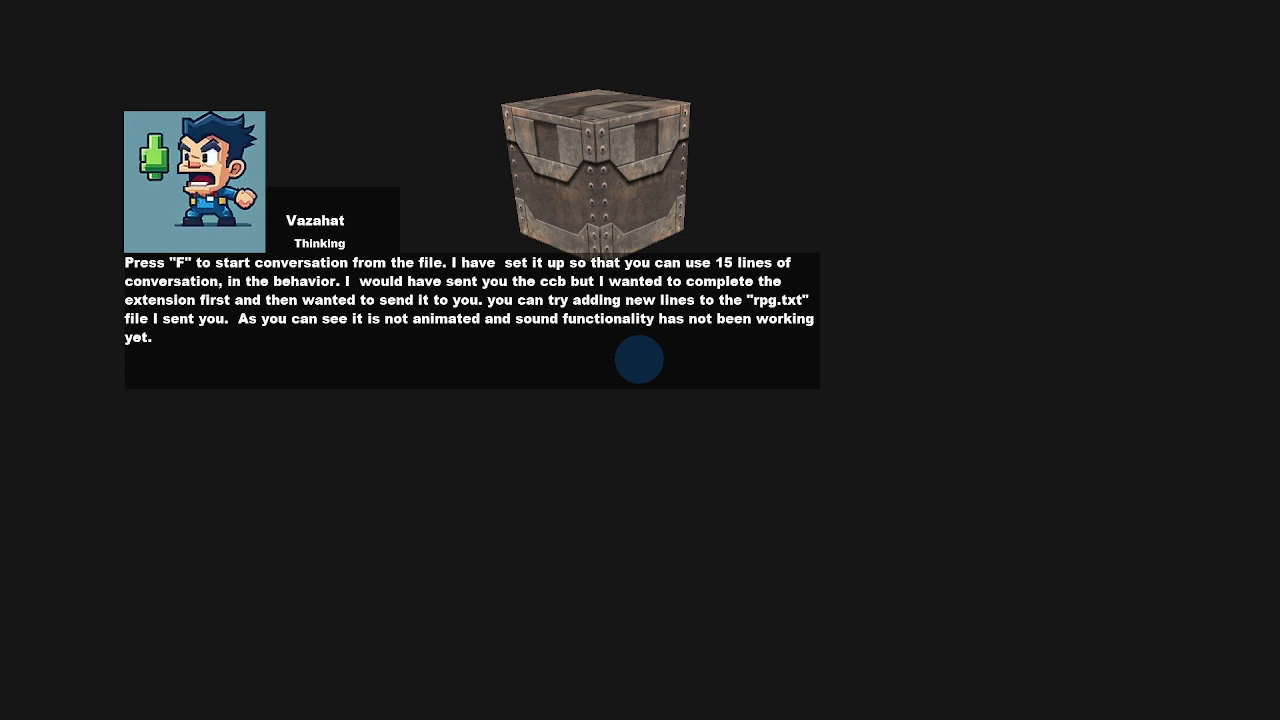
{"action": "key", "text": "f"}
{"action": "key", "text": "f"}
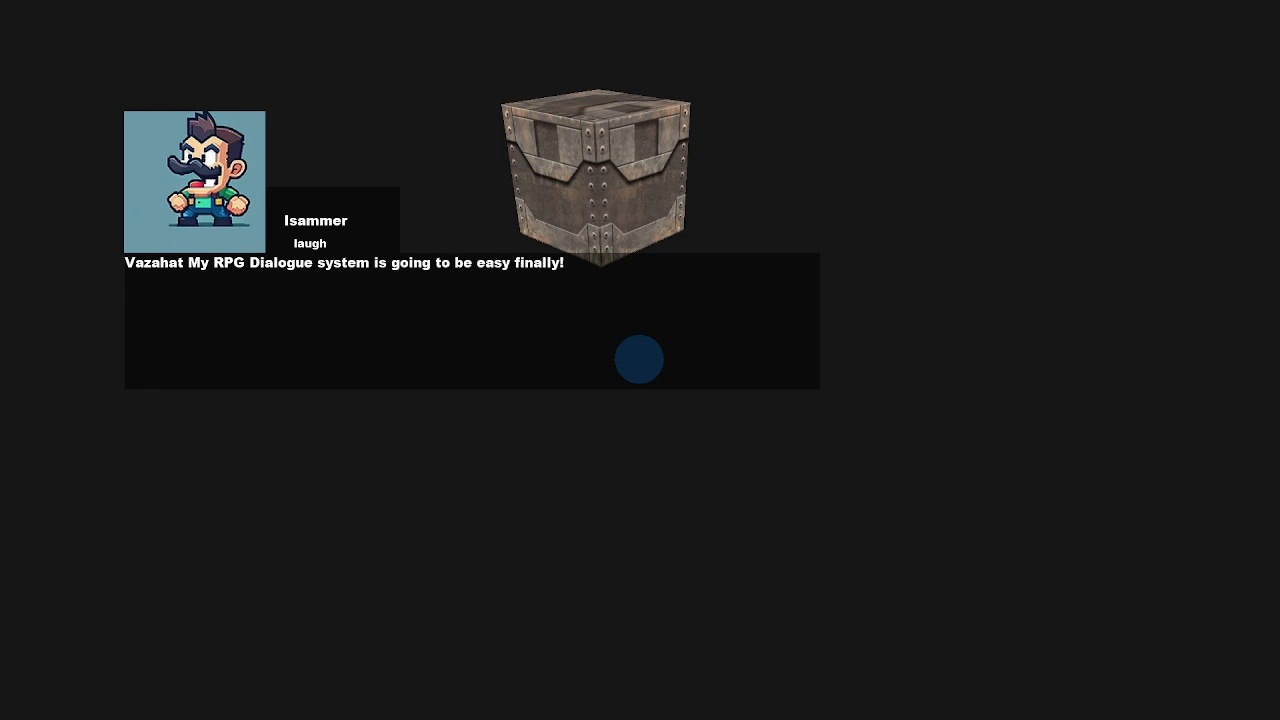
{"action": "key", "text": "f"}
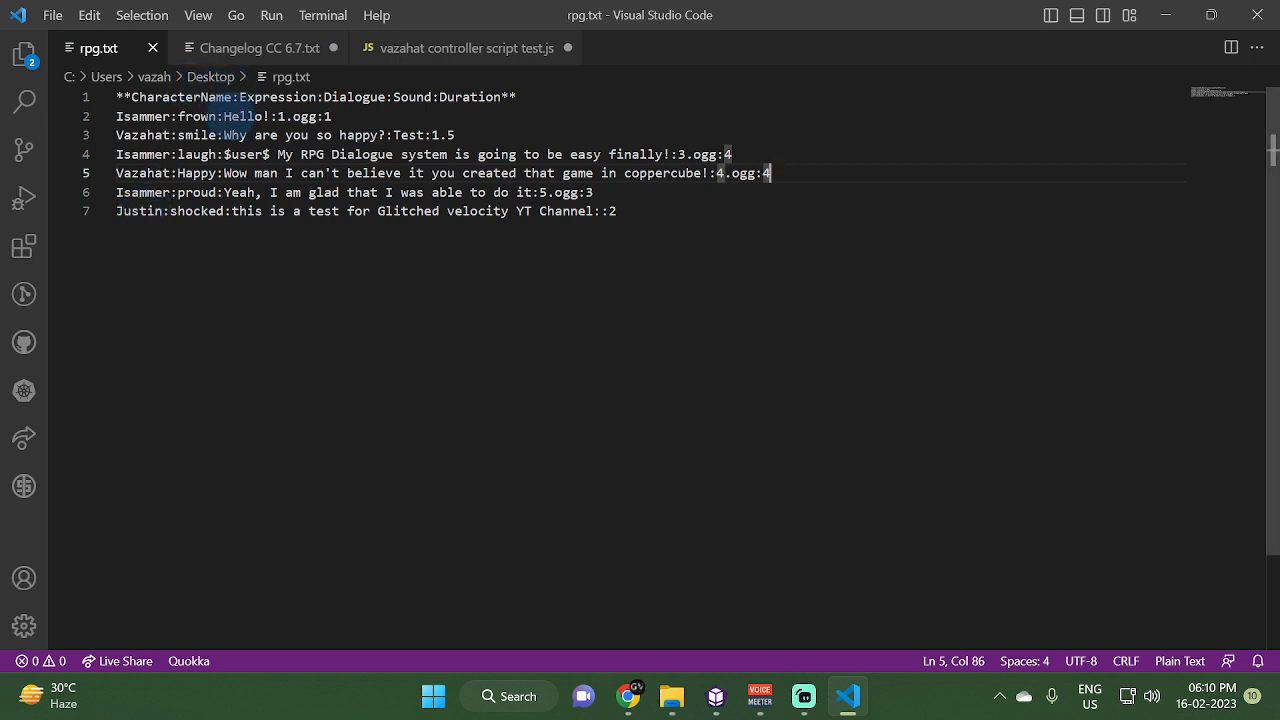
Switch back to CopperCube and examine the cube in the scene up close
{"action": "left_click", "coordinate": [720, 702]}
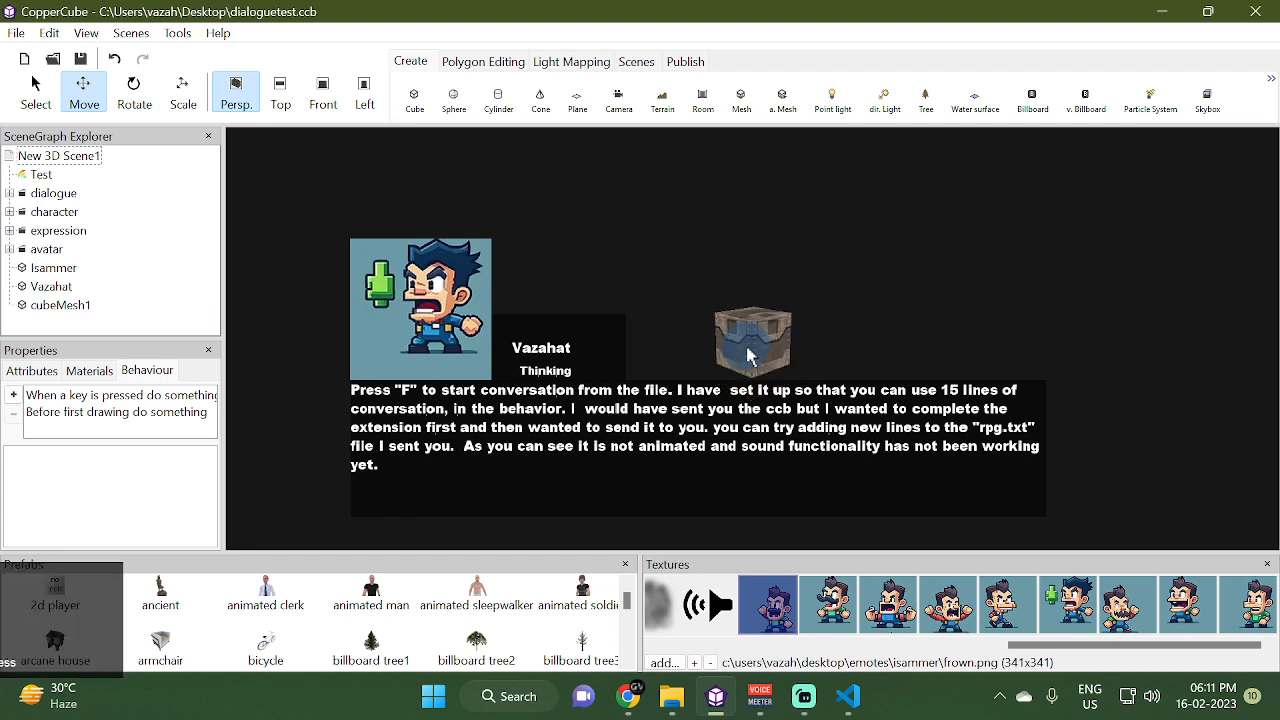
{"action": "scroll", "coordinate": [748, 355], "scroll_direction": "up", "scroll_amount": 3}
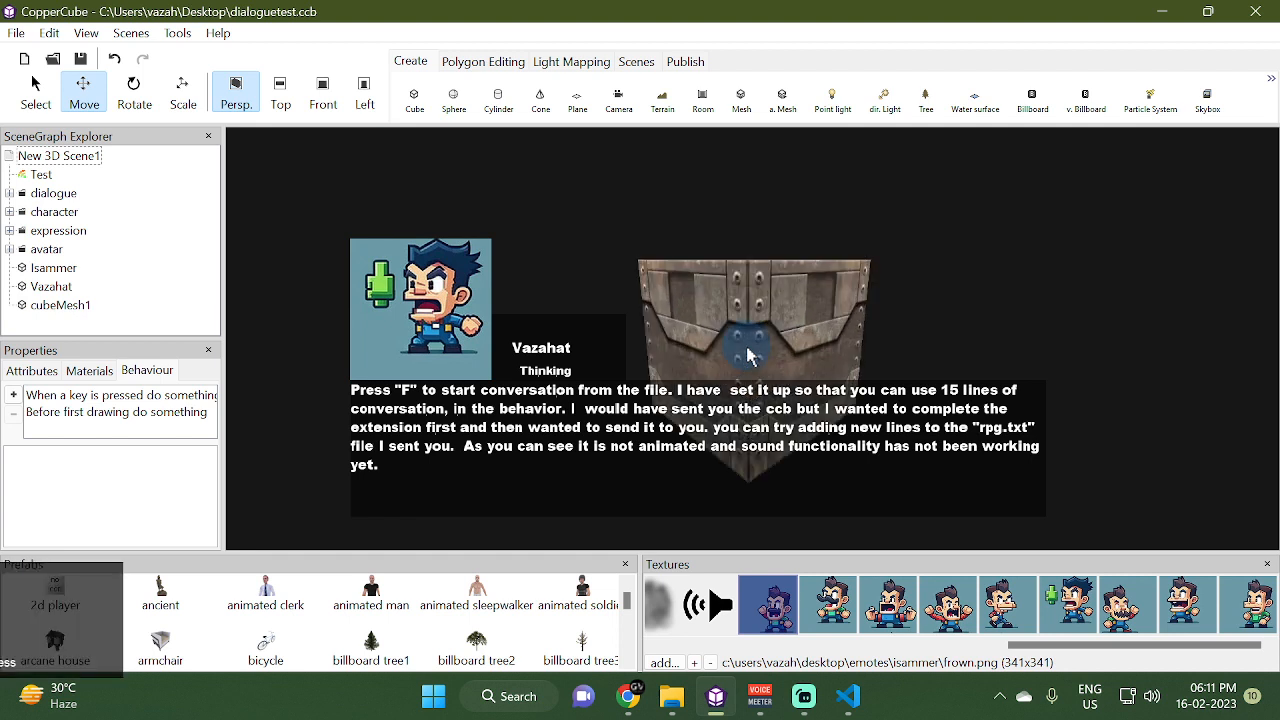
{"action": "scroll", "coordinate": [748, 355], "scroll_direction": "down", "scroll_amount": 3}
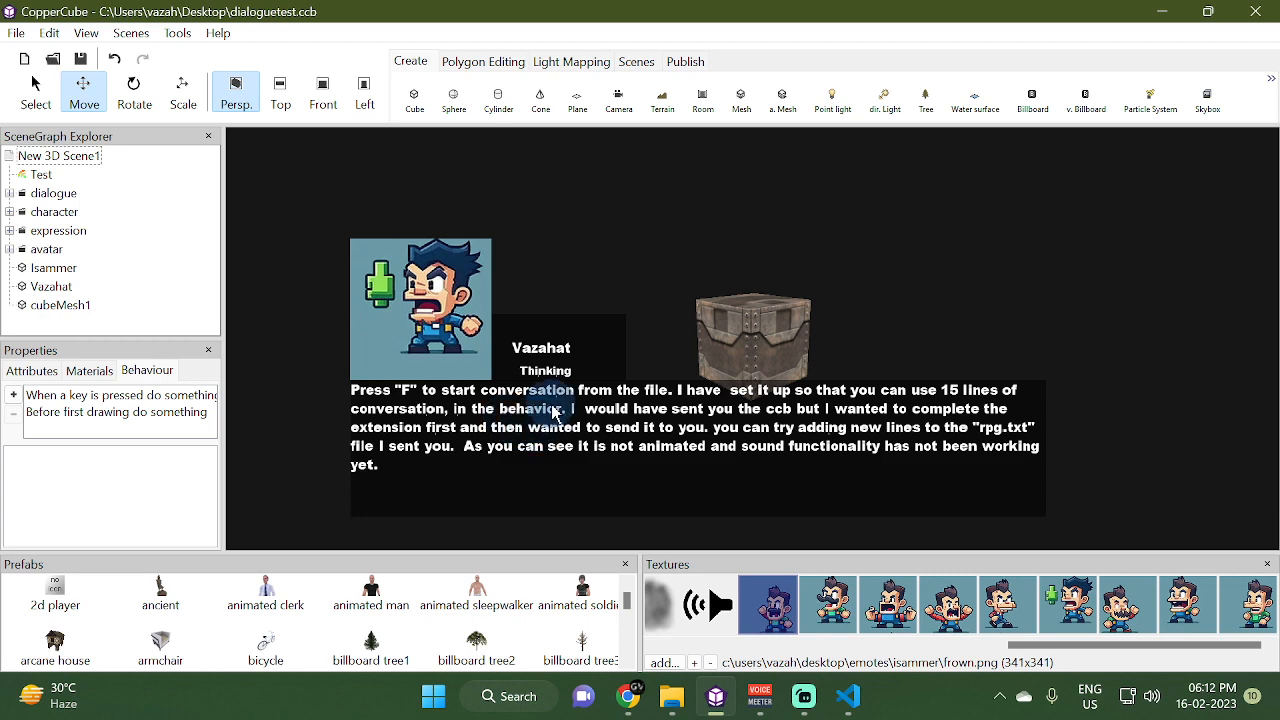
Review the duration values on lines 5 and 3 of rpg.txt in Visual Studio Code and return to CopperCube
{"action": "left_click", "coordinate": [846, 697]}
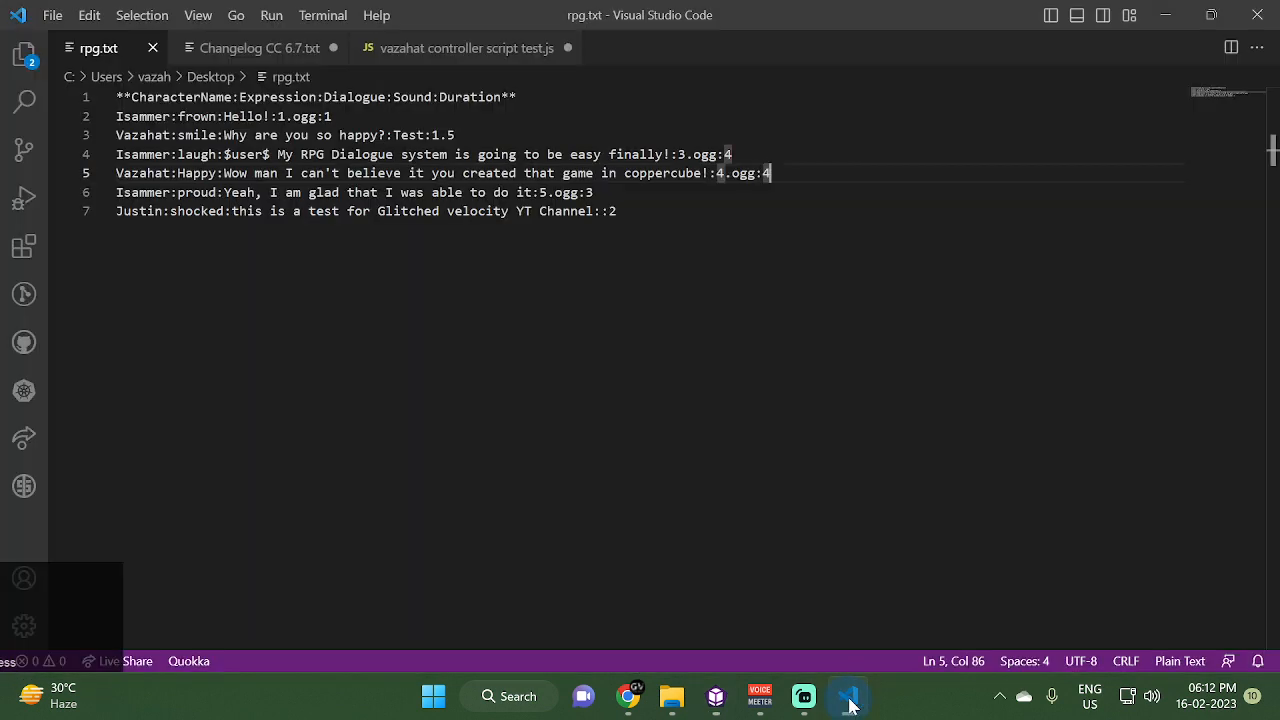
{"action": "double_click", "coordinate": [765, 174]}
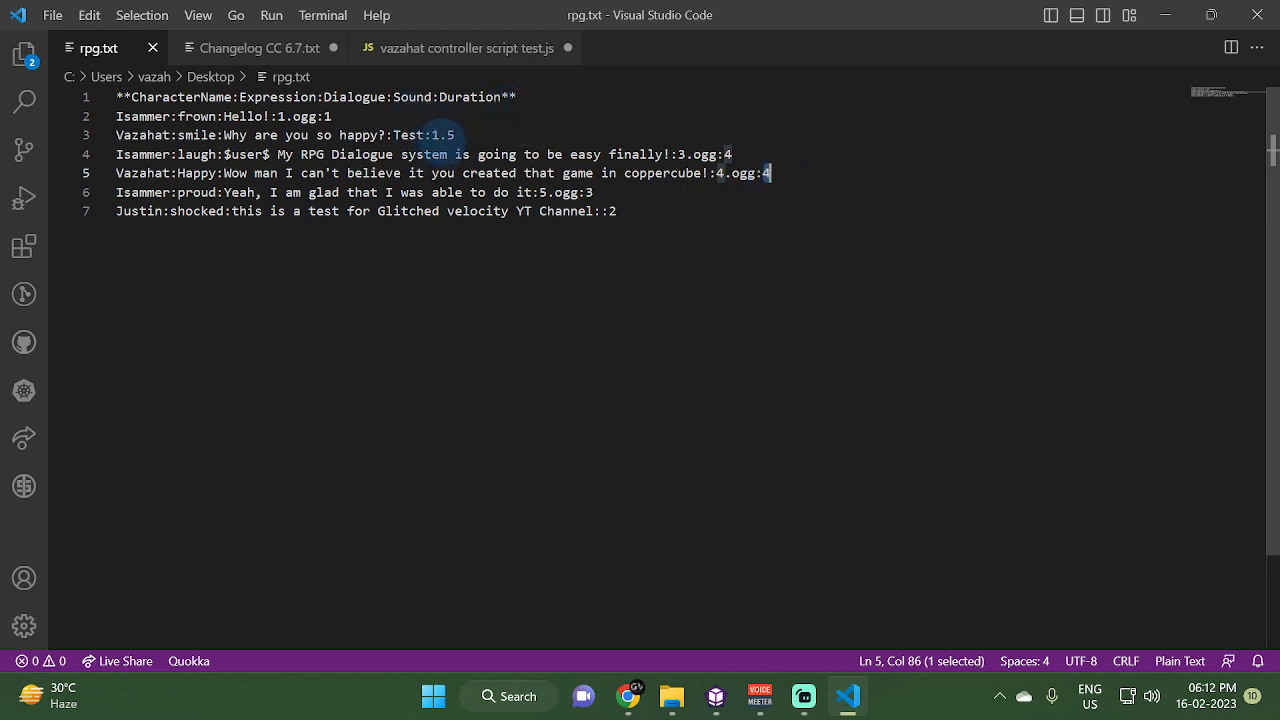
{"action": "left_click", "coordinate": [463, 134]}
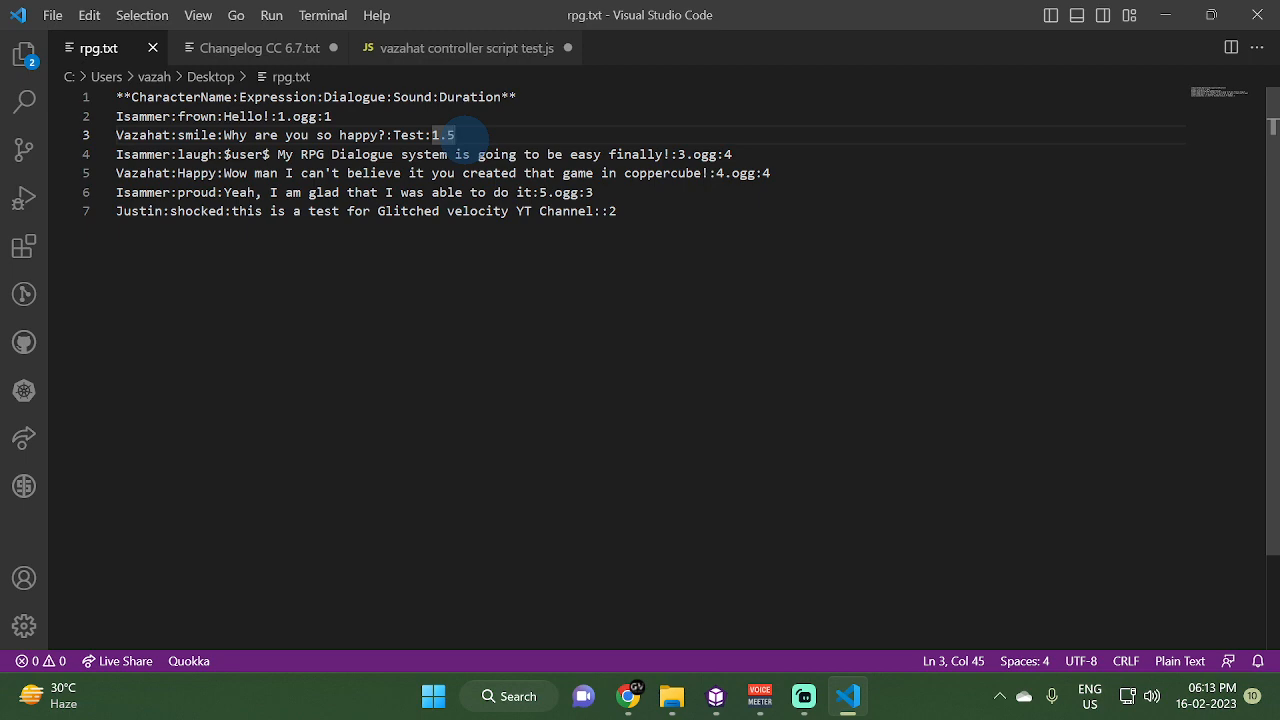
{"action": "left_click", "coordinate": [1163, 15]}
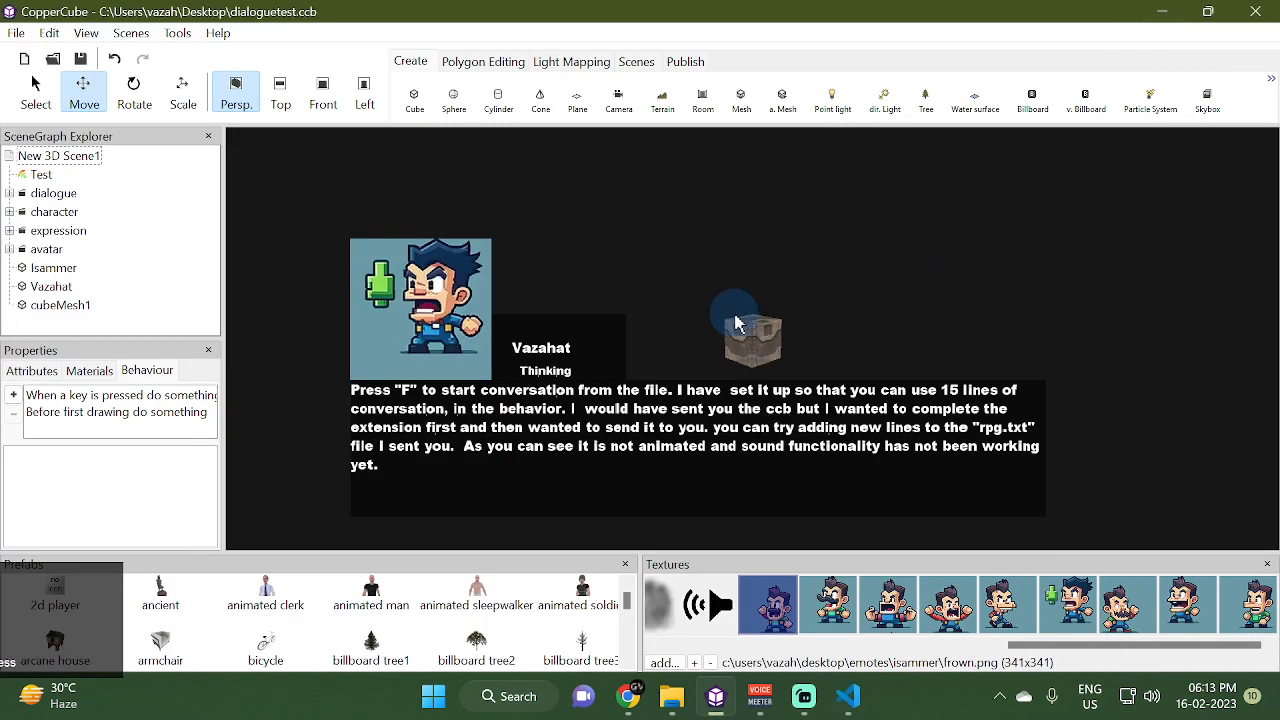